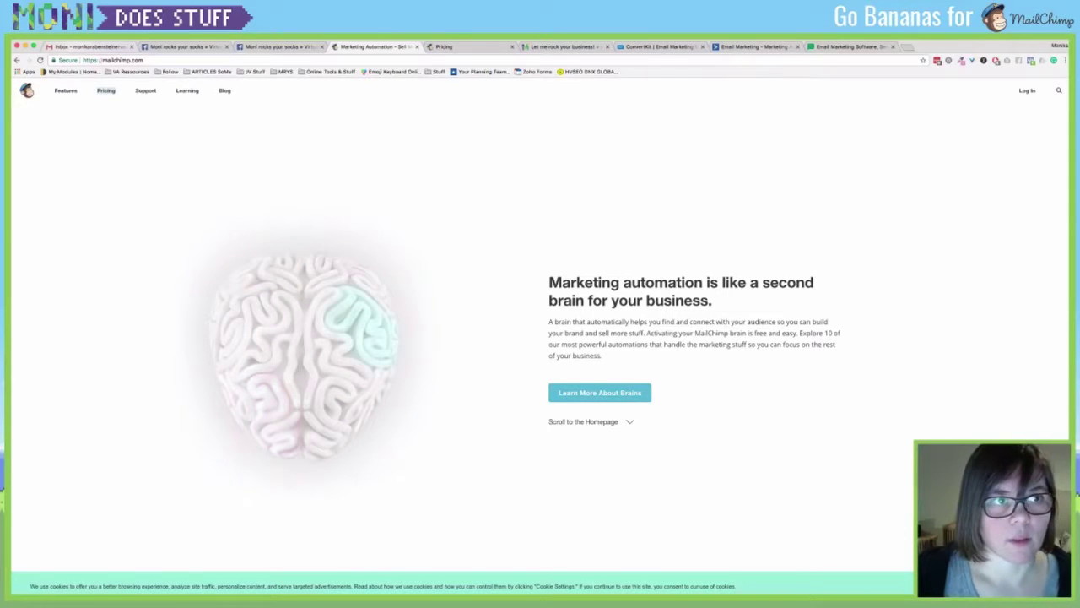
Read the 'Activate Your MailChimp Account' and 'Welcome to MailChimp!' emails in Gmail.
left_click(88, 47)
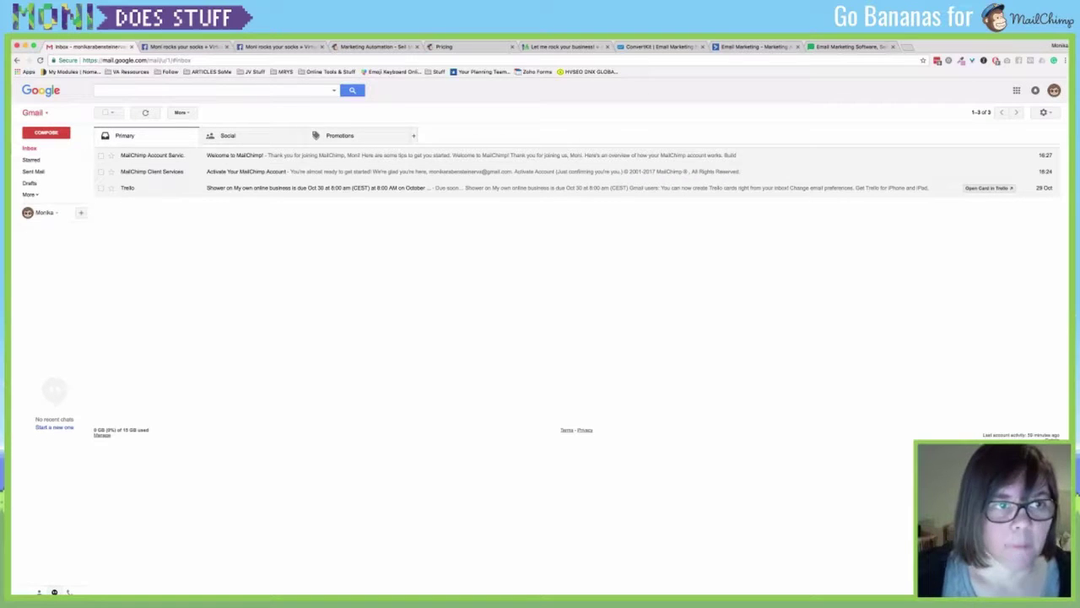
left_click(246, 171)
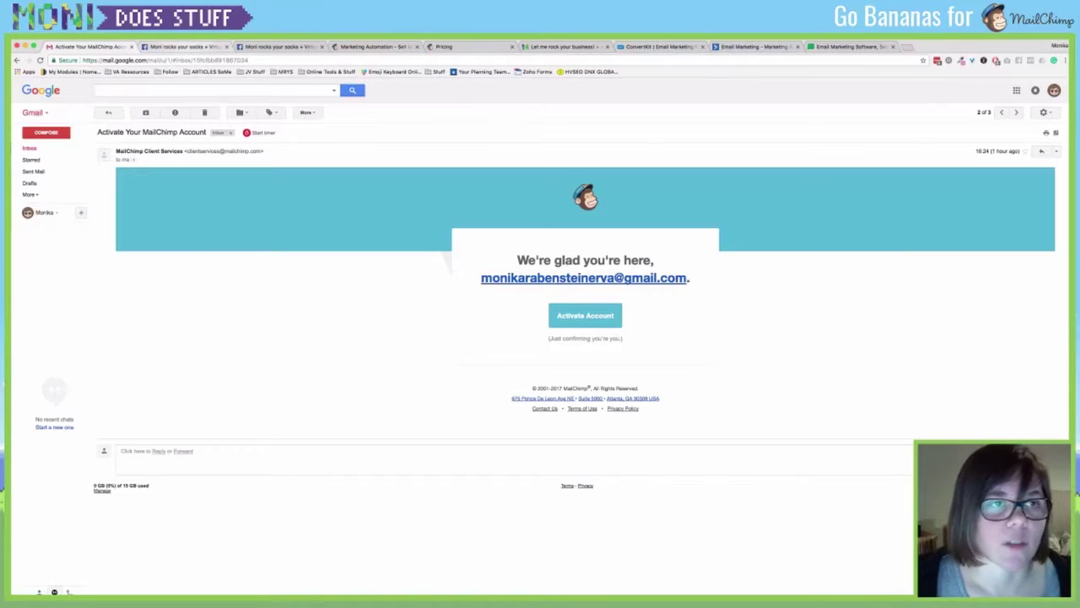
left_click(108, 113)
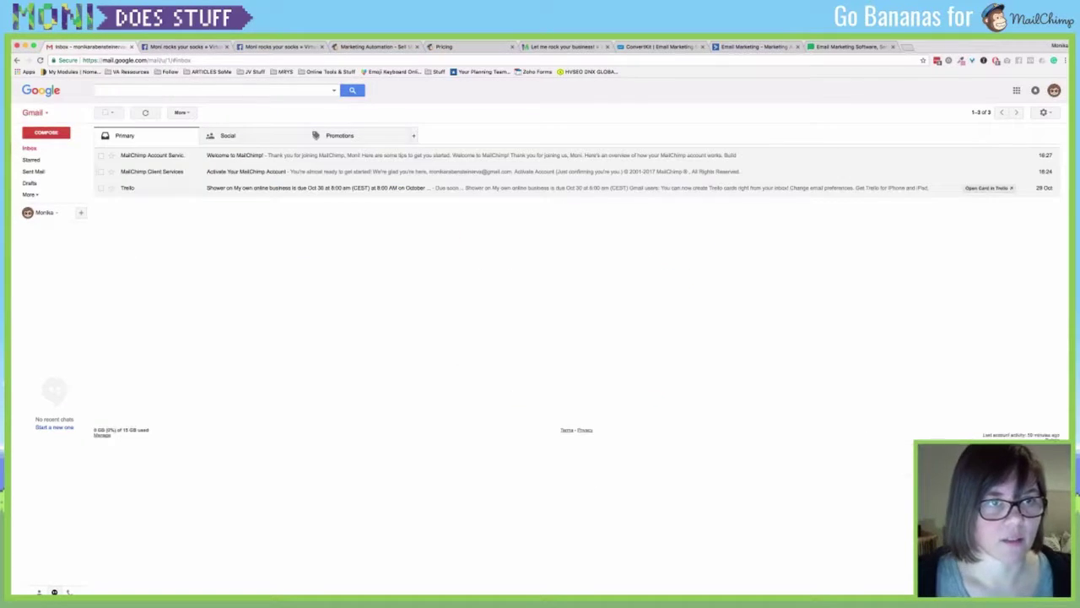
left_click(234, 155)
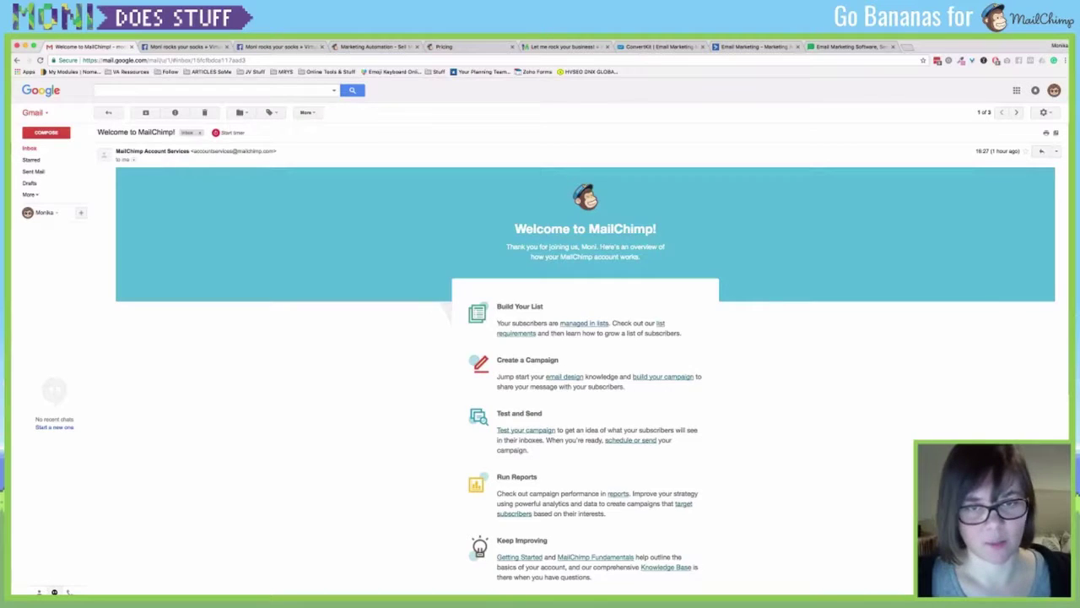
scroll(579, 359, "down", 2)
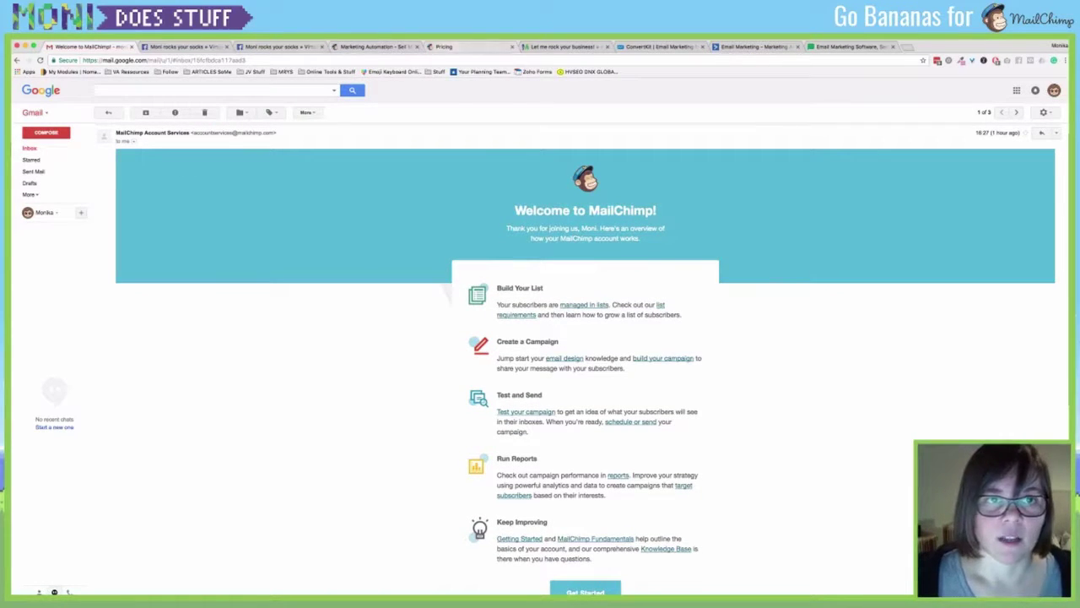
Review MailChimp's pricing plans, including details of the free New Business plan.
left_click(371, 47)
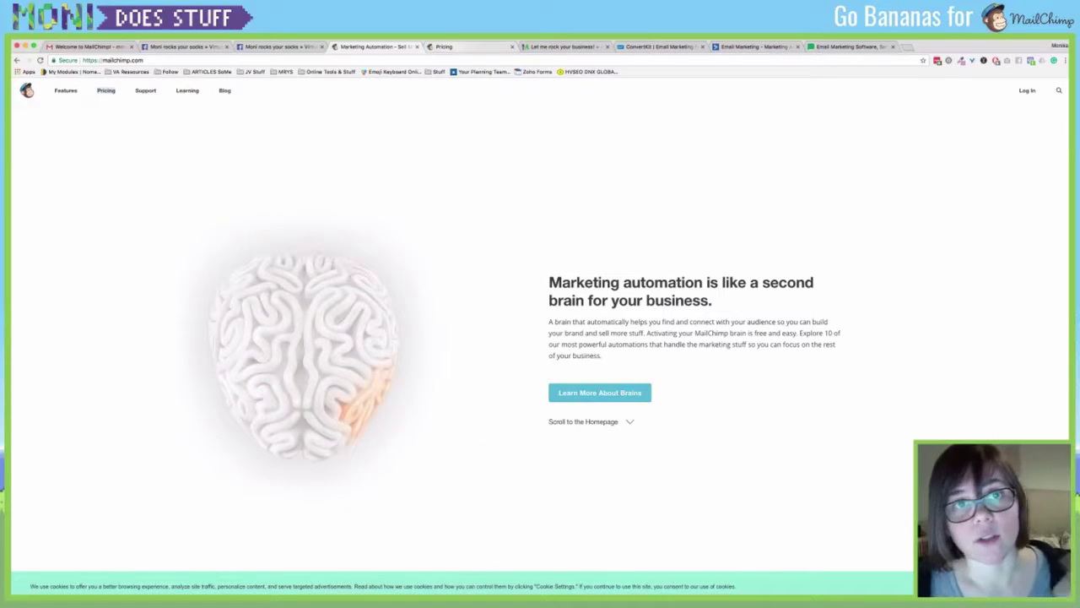
left_click(460, 46)
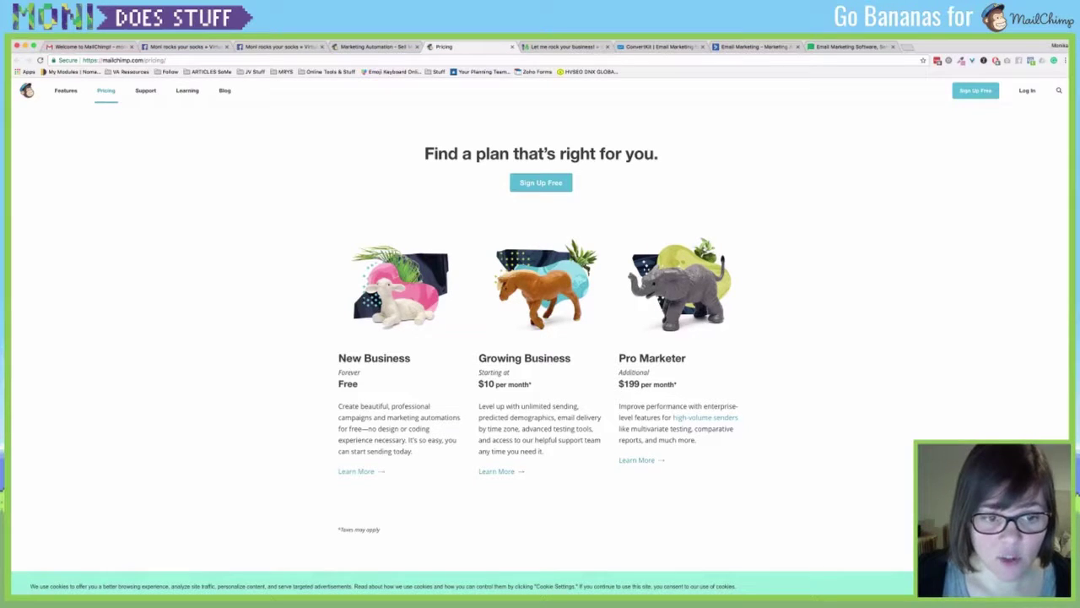
left_click(361, 471)
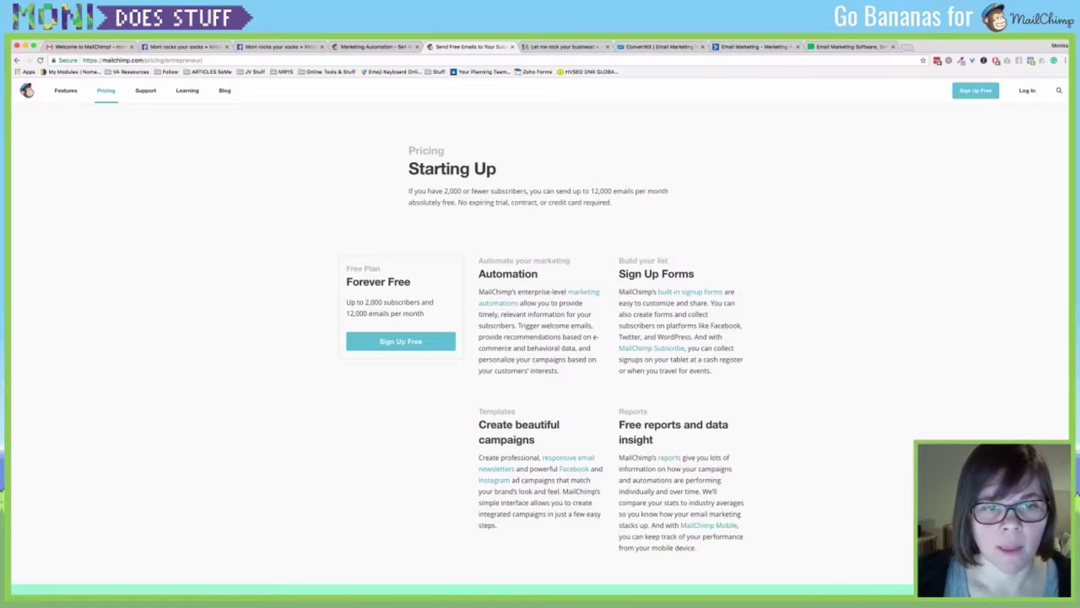
scroll(545, 346, "down", 2)
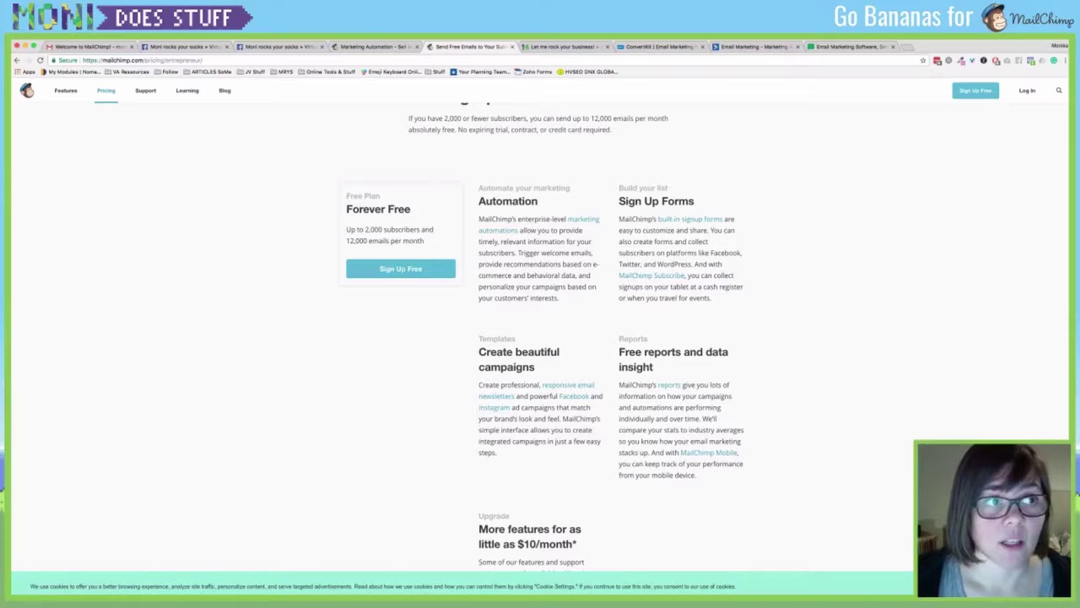
key("super+Left")
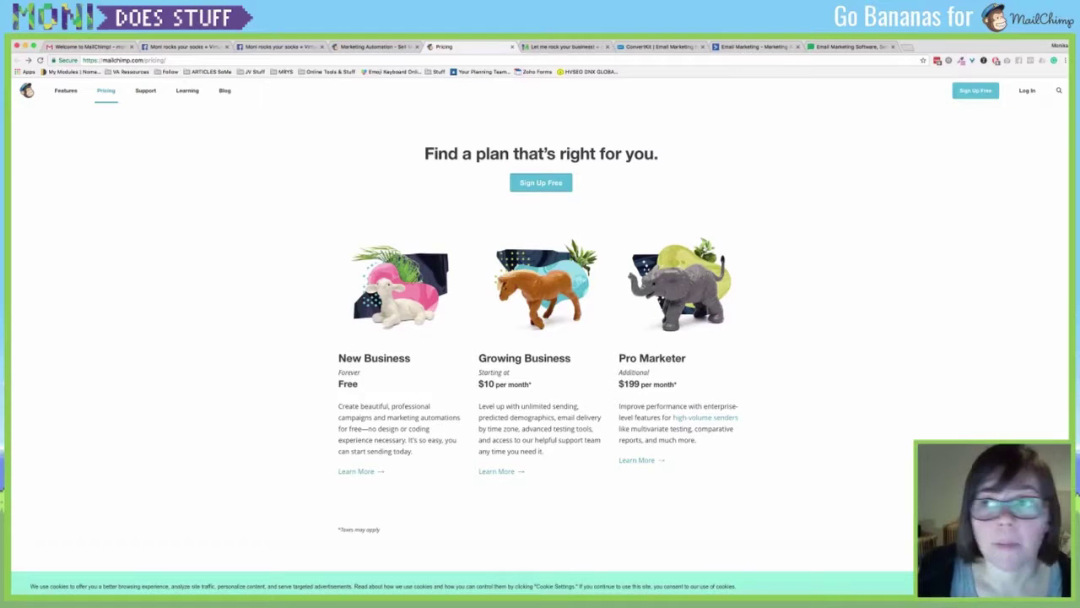
left_click(376, 48)
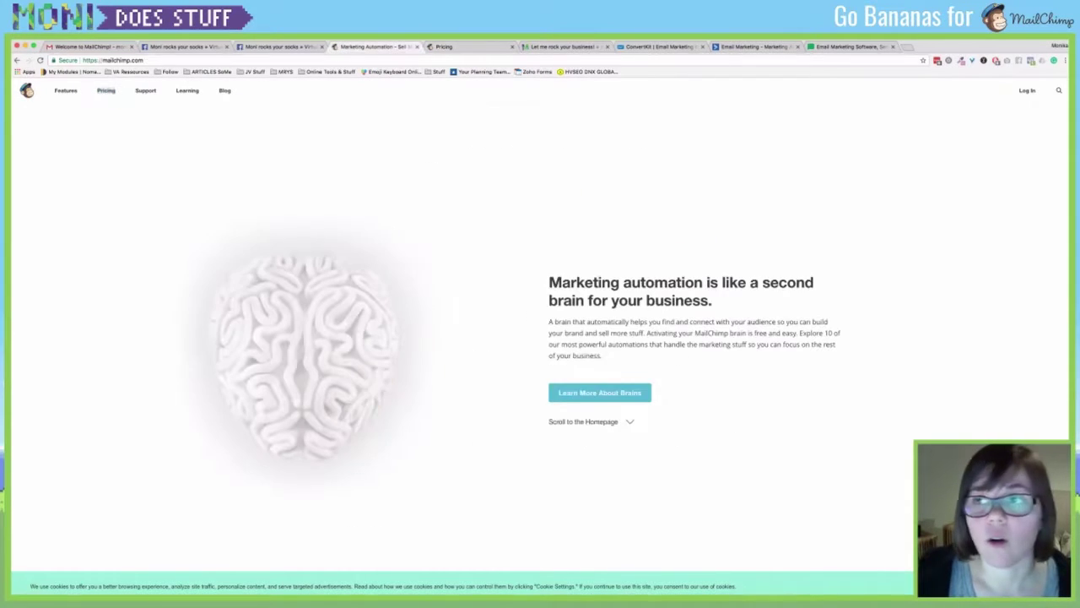
On the MailChimp login page, try signing in with the account e-mail and password.
left_click(1028, 91)
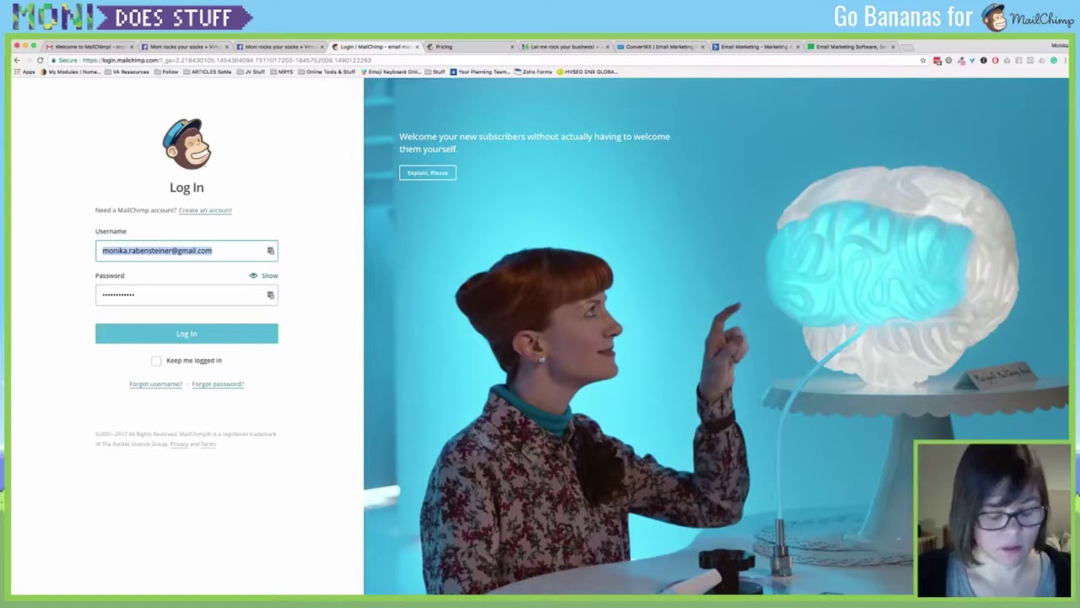
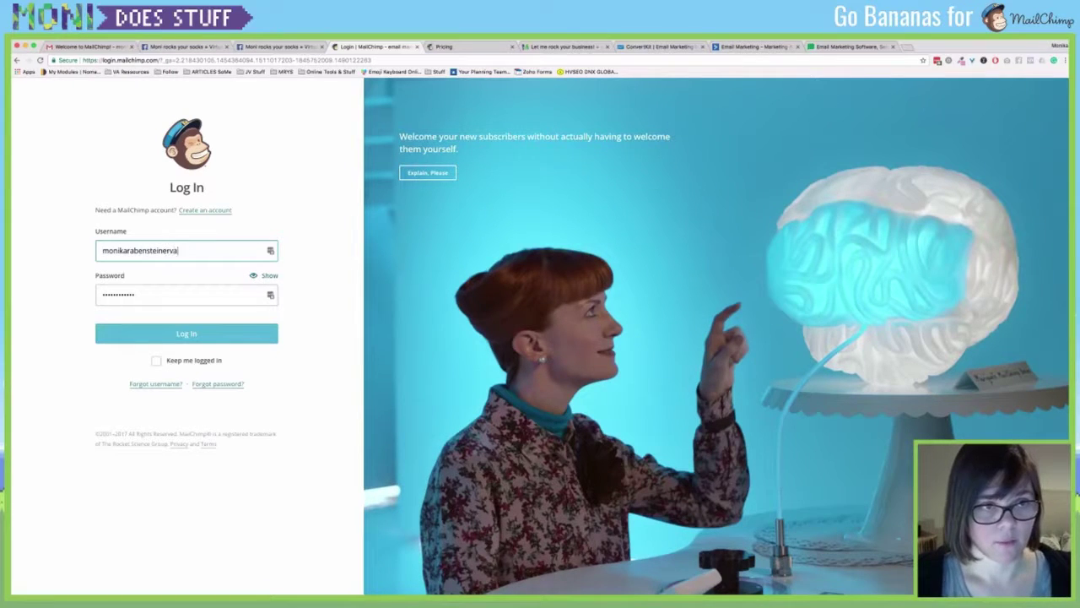
key("Tab")
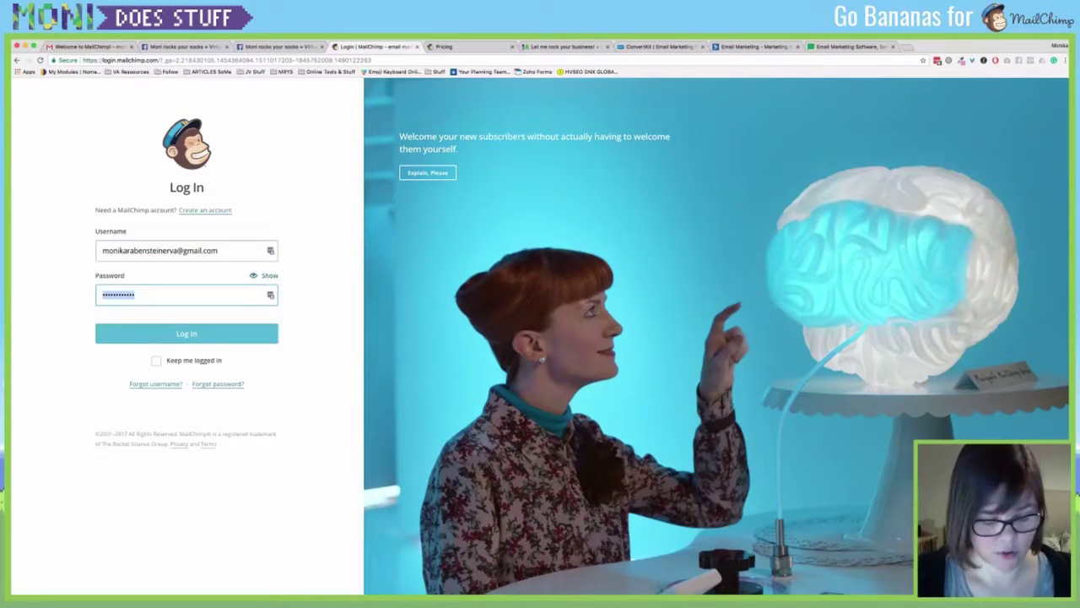
type("••")
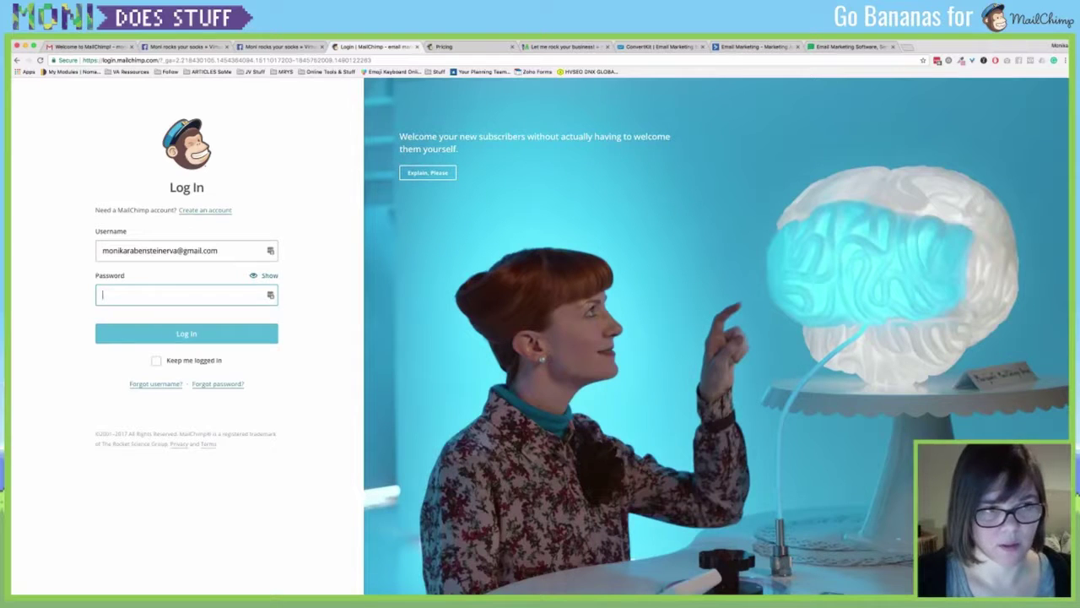
type("••••••••")
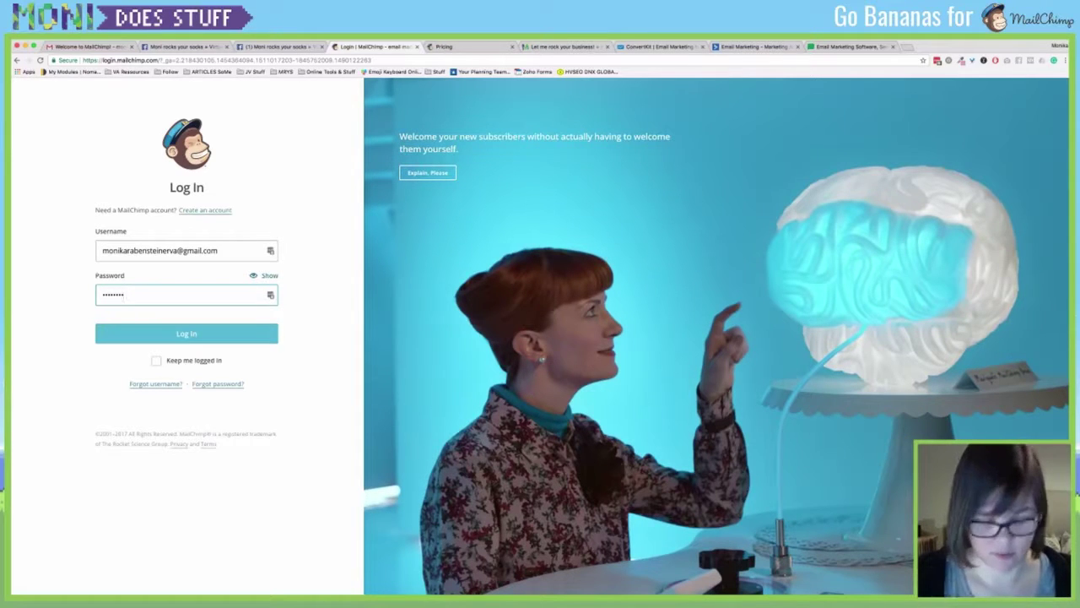
key("Return")
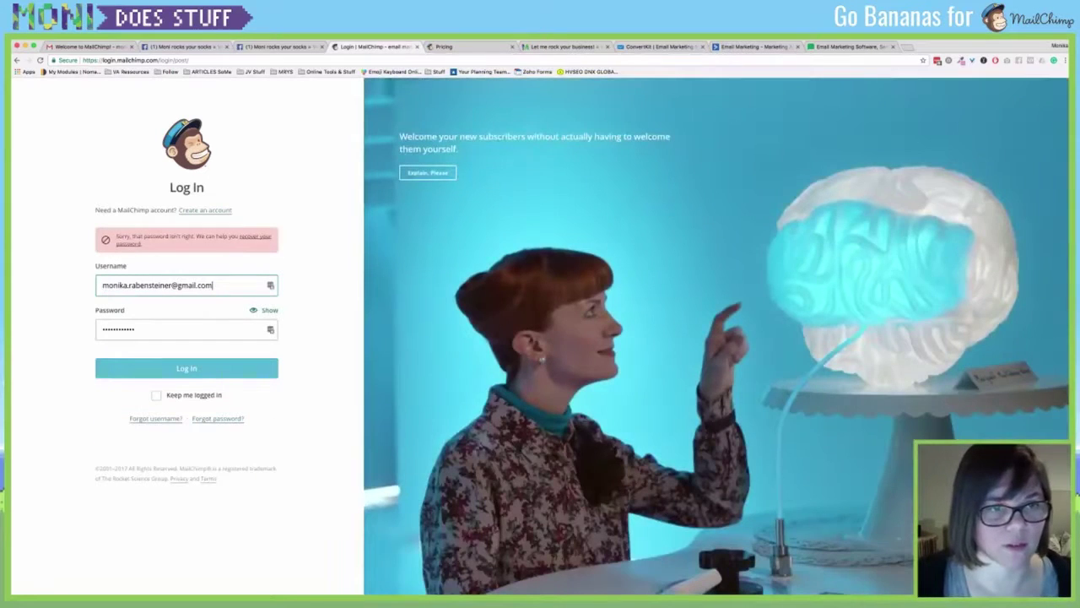
type("••••••••")
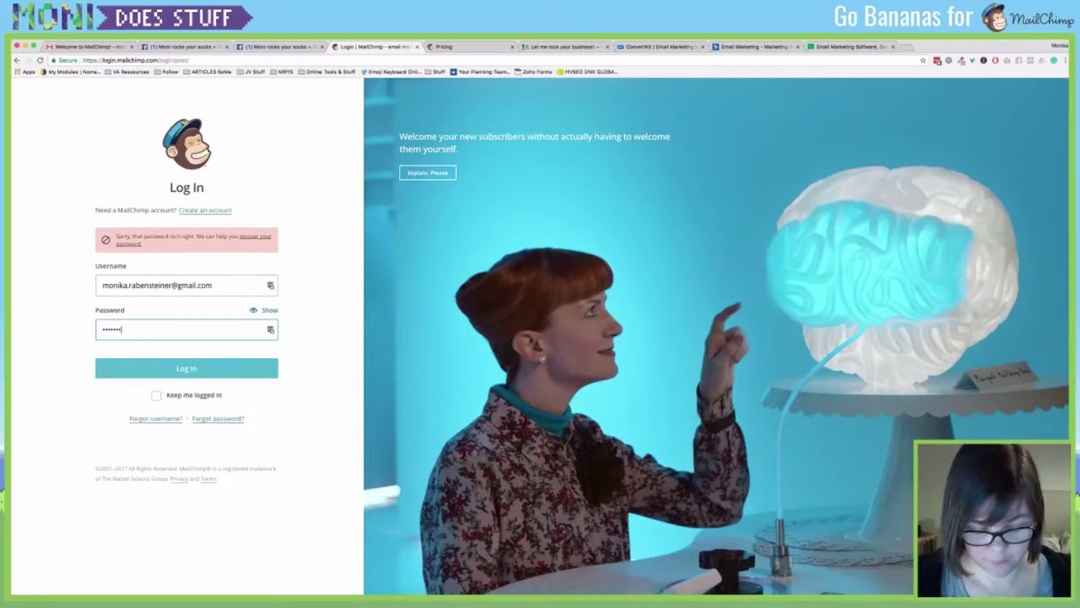
key("Return")
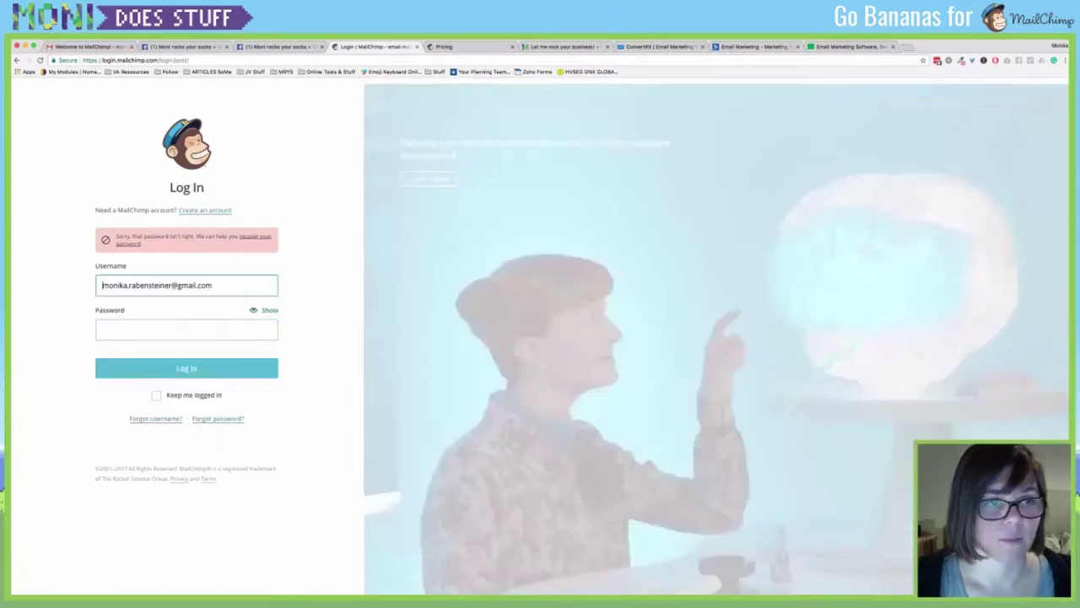
Re-enter the account e-mail with a corrected password to complete the login.
key("super+a")
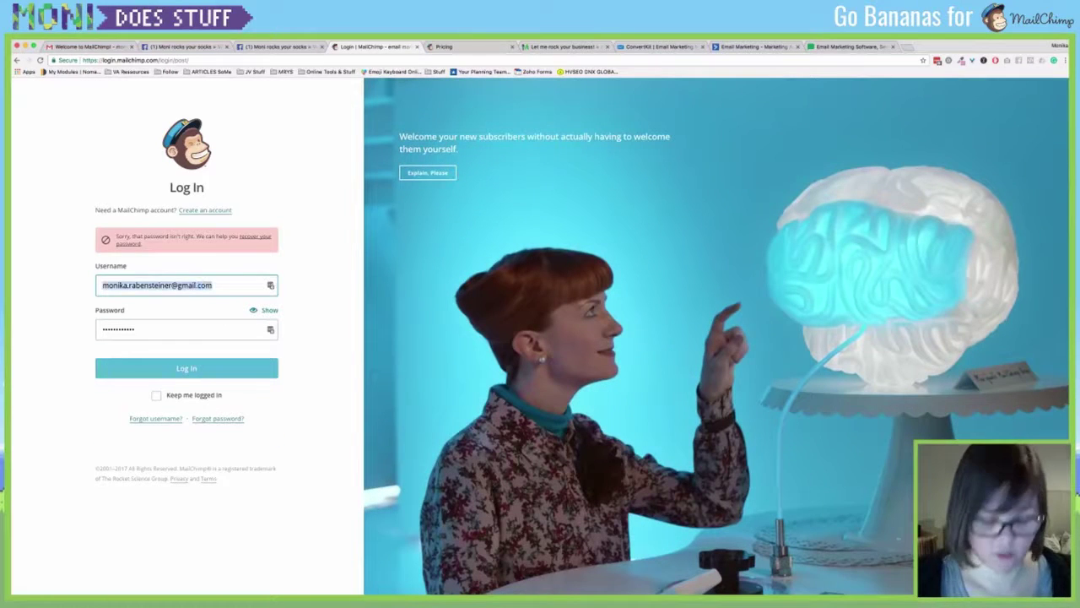
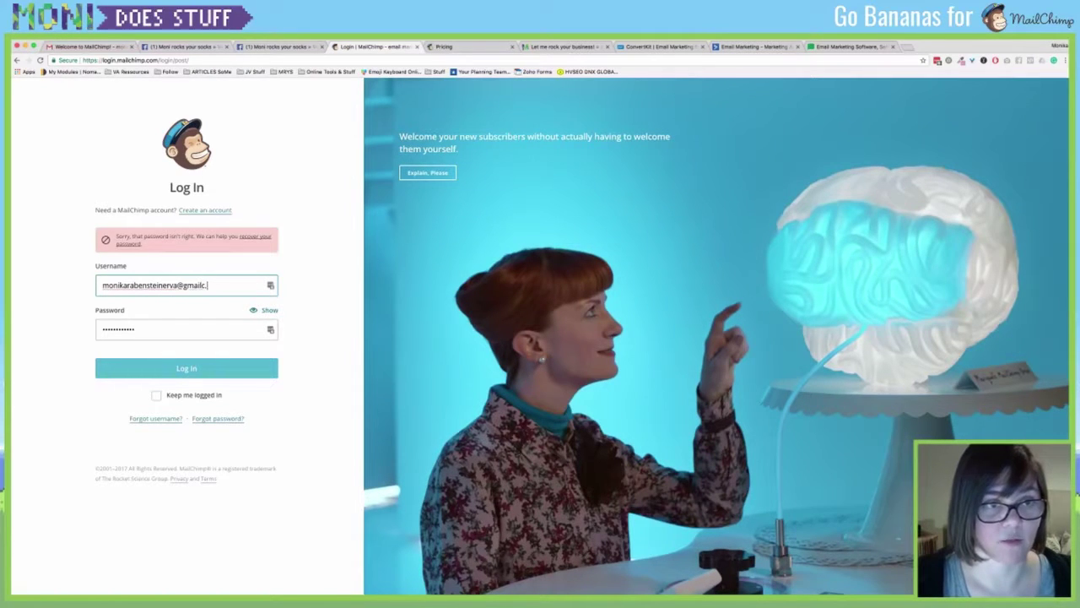
key("Tab")
type("•••••••")
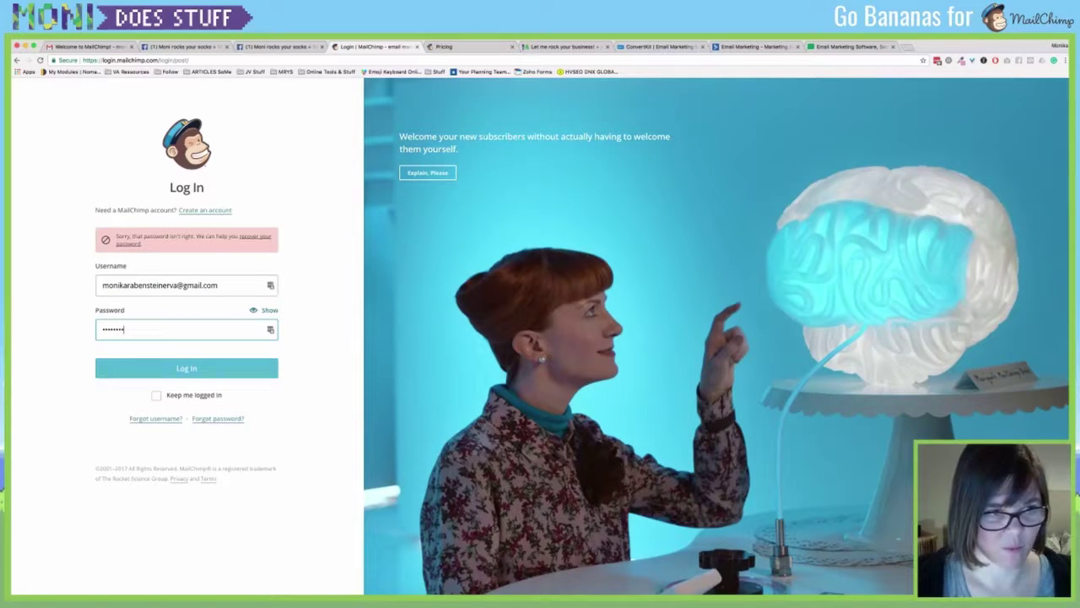
key("Return")
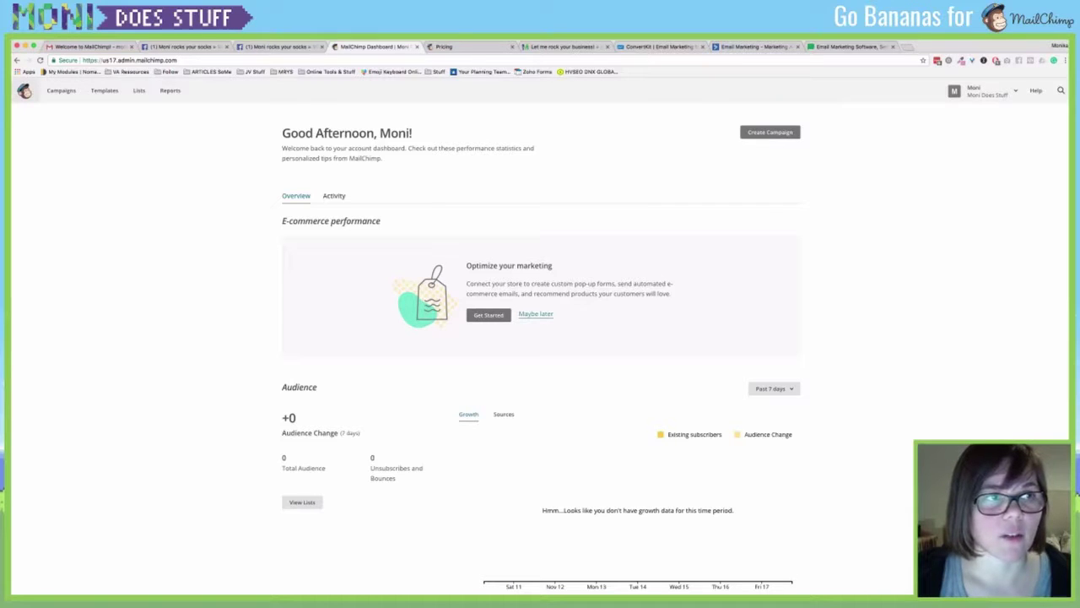
Browse the dashboard's audience growth and source charts, then go to the Lists overview.
key("super+r")
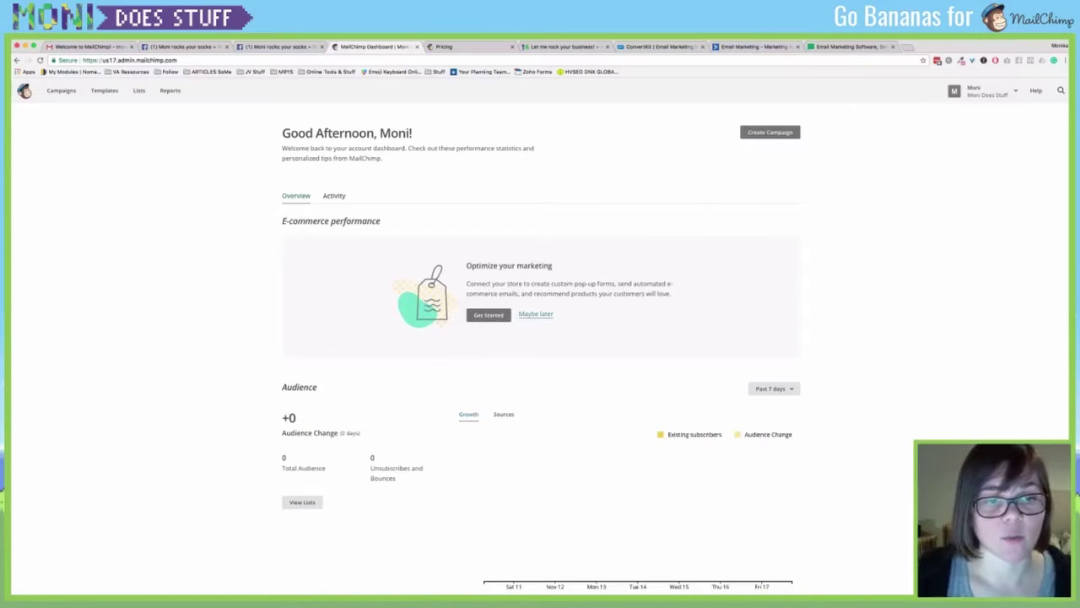
scroll(540, 337, "down", 1)
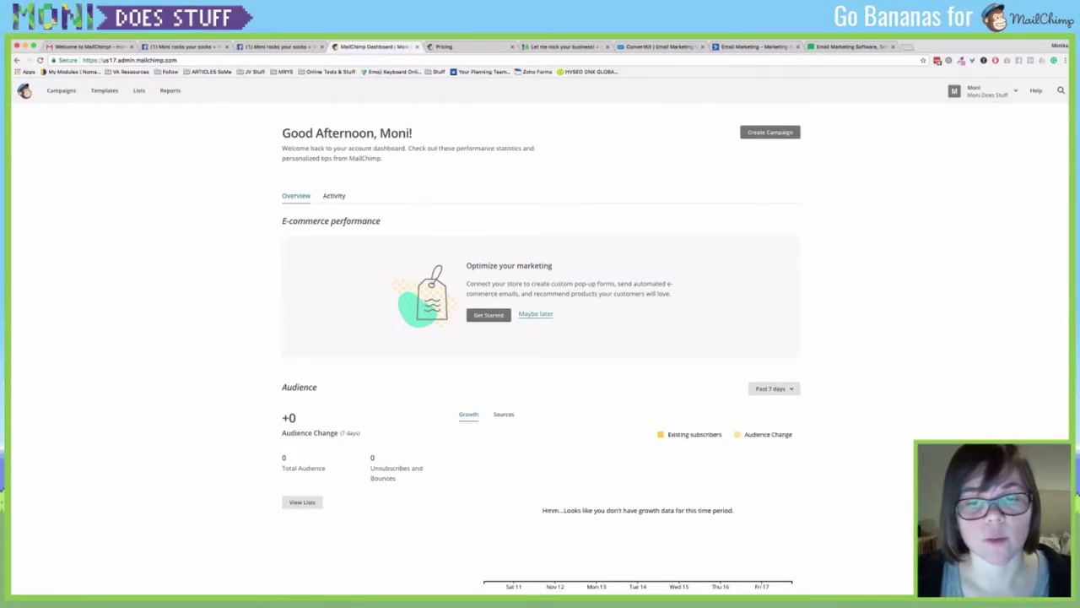
scroll(540, 337, "down", 1)
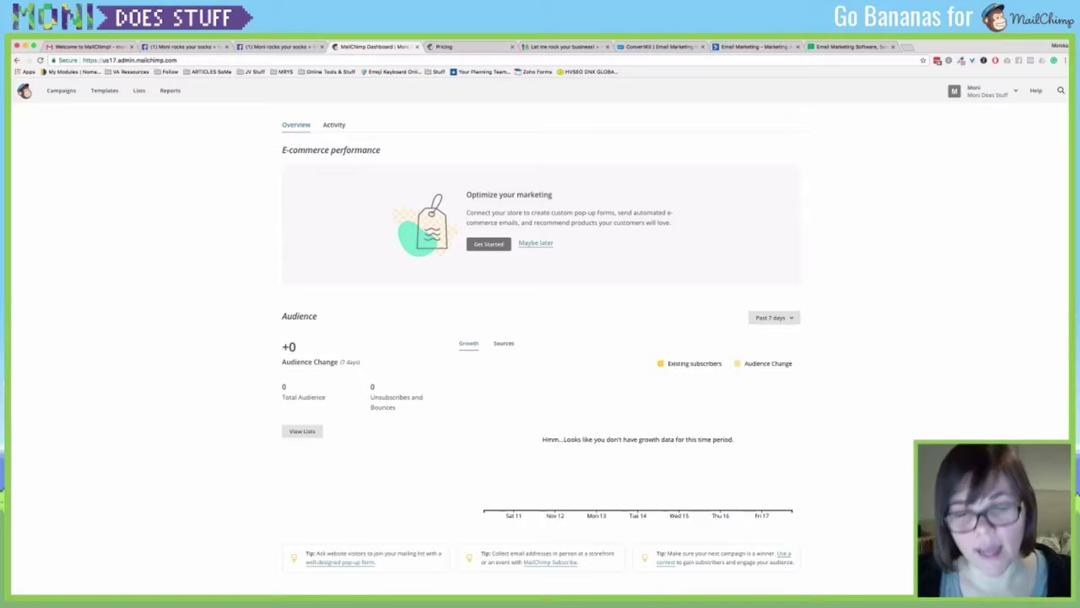
scroll(540, 349, "up", 1)
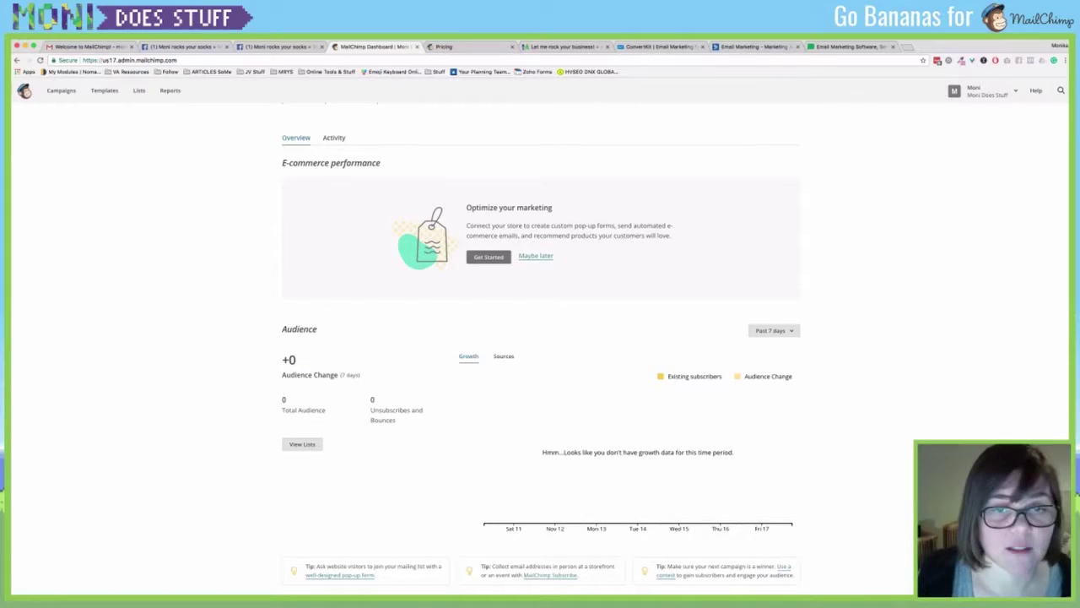
scroll(540, 350, "down", 2)
left_click(503, 302)
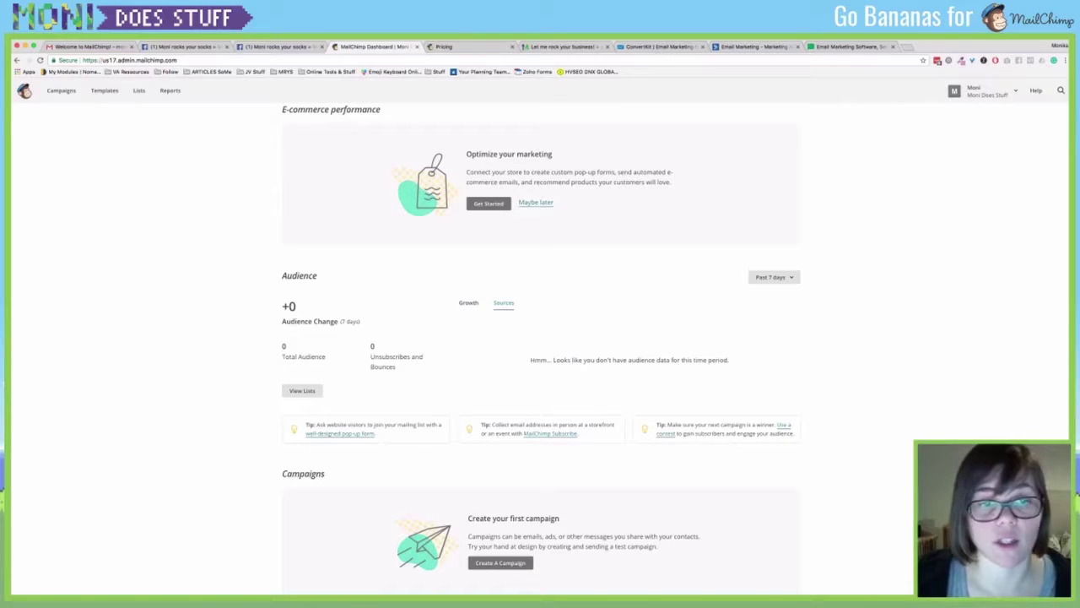
left_click(469, 302)
scroll(468, 303, "up", 4)
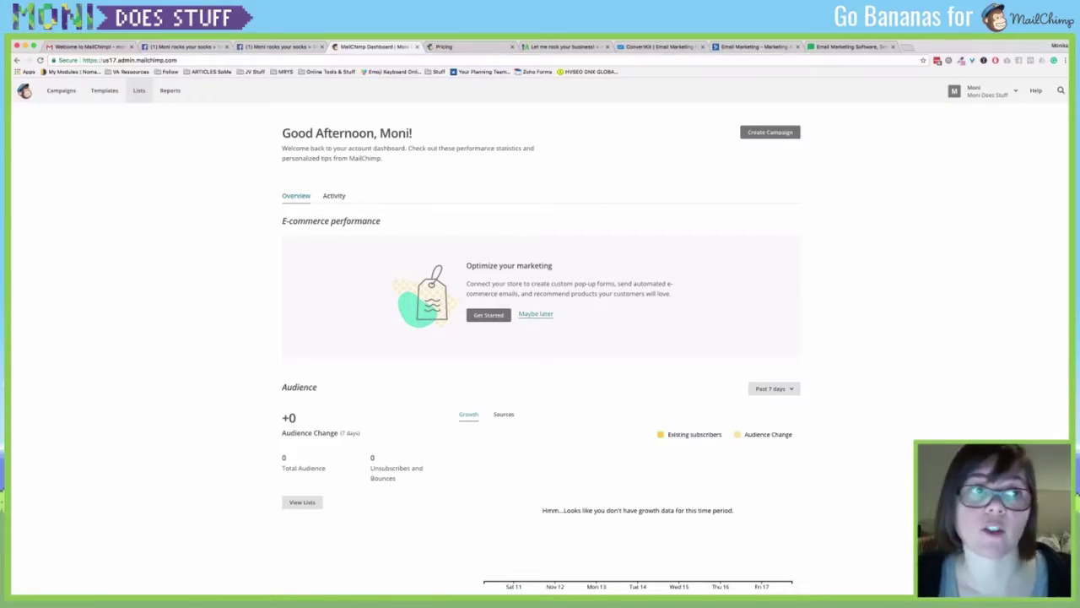
left_click(138, 90)
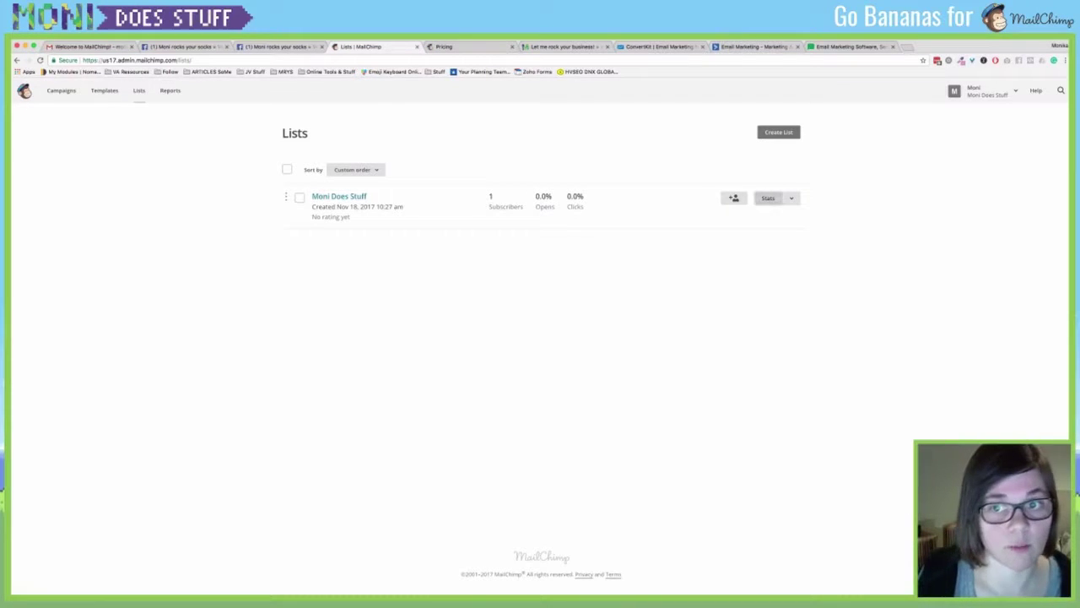
View the Moni Does Stuff subscribers and look over its Stats and Manage contacts options.
left_click(791, 197)
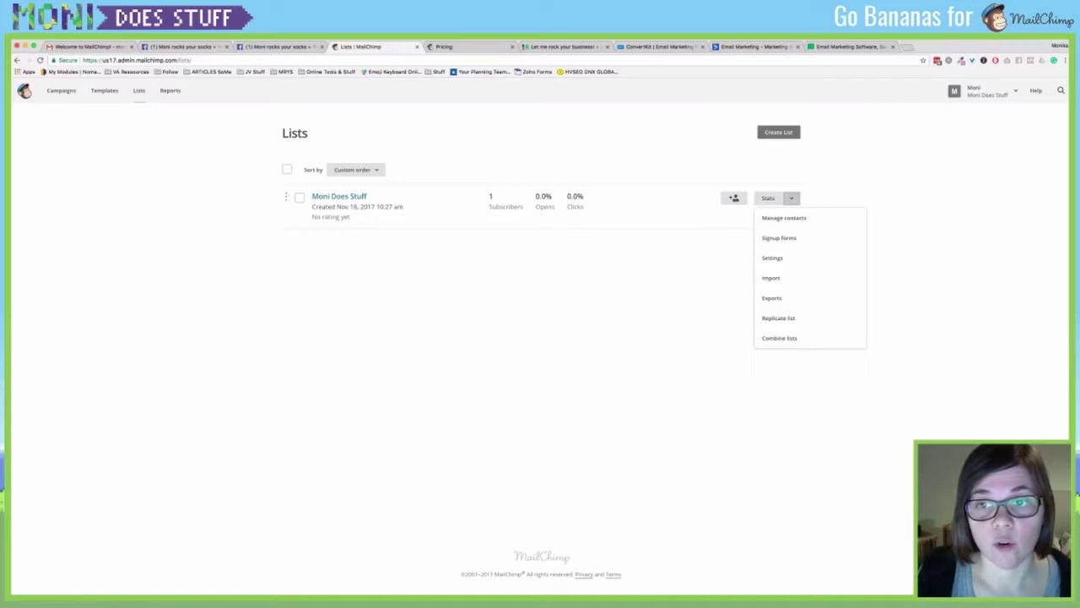
left_click(784, 217)
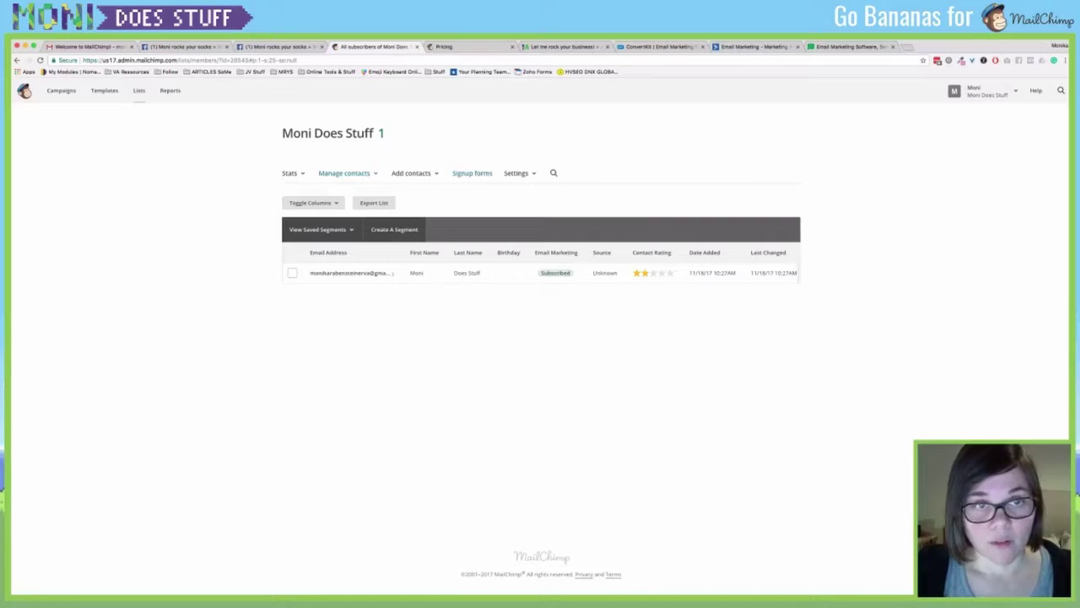
left_click(292, 173)
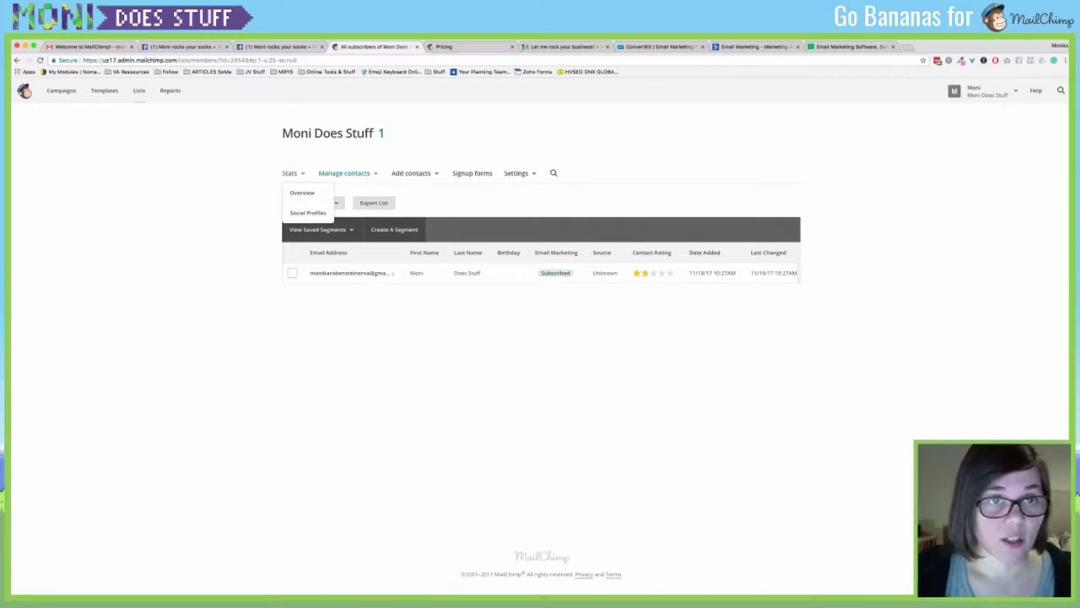
left_click(346, 173)
left_click(139, 90)
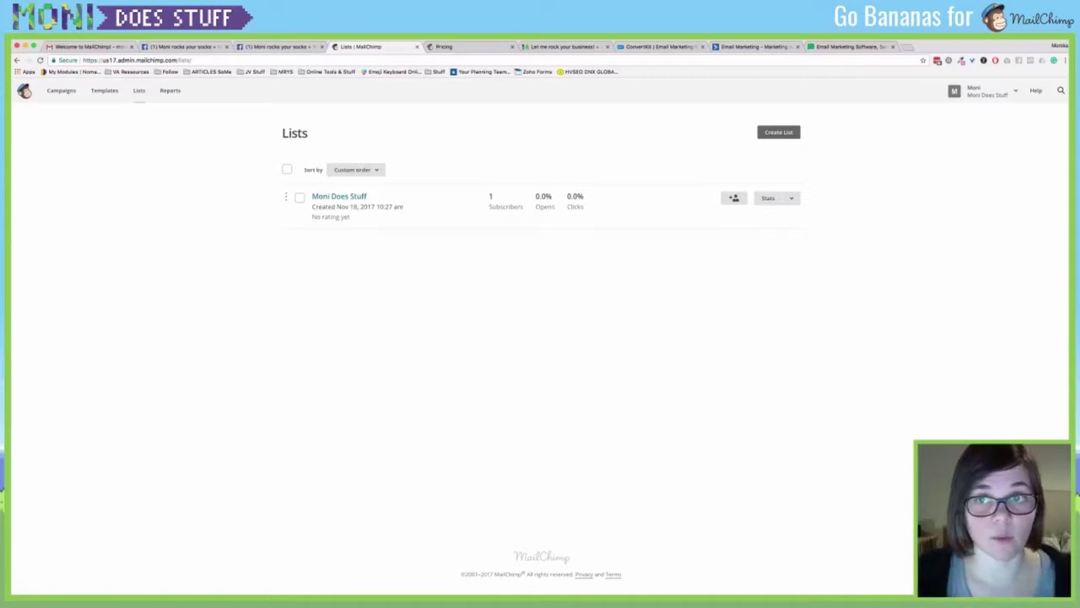
Look at the Create List page, then return and open the Moni Does Stuff list.
left_click(778, 133)
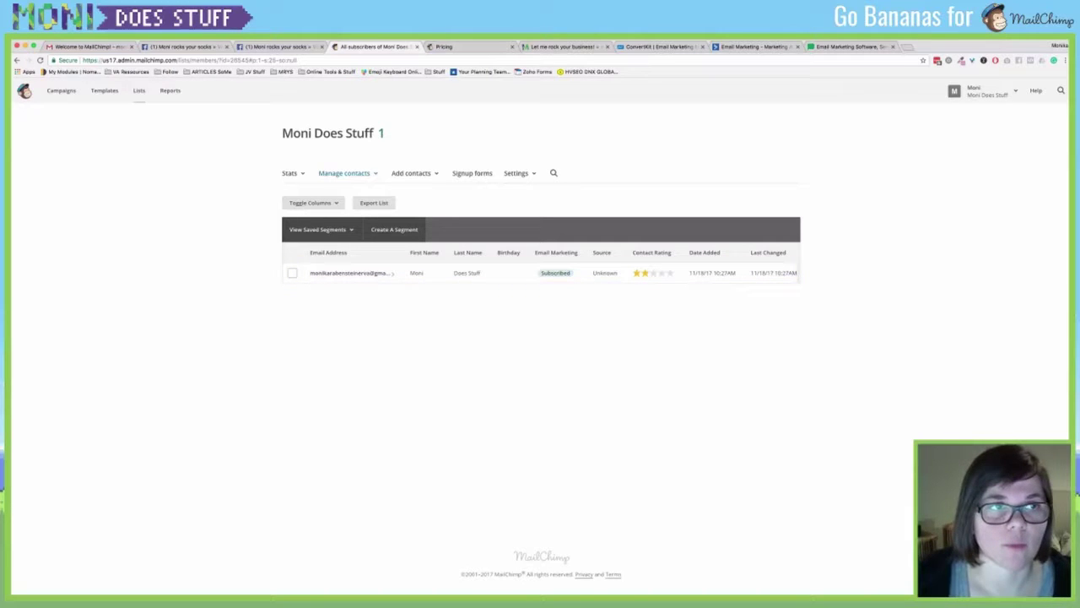
left_click(138, 91)
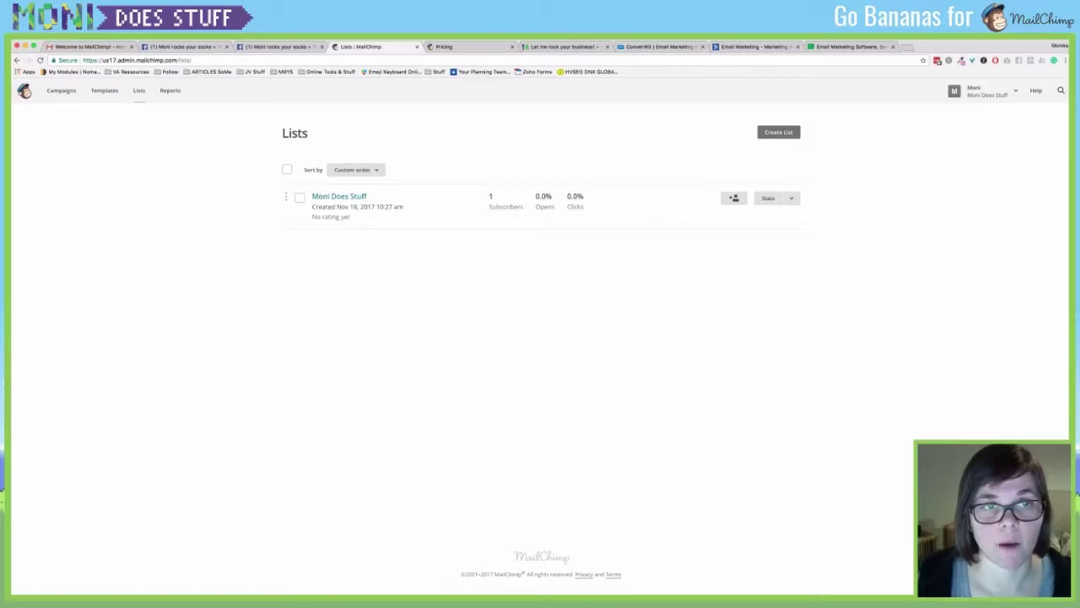
left_click(340, 196)
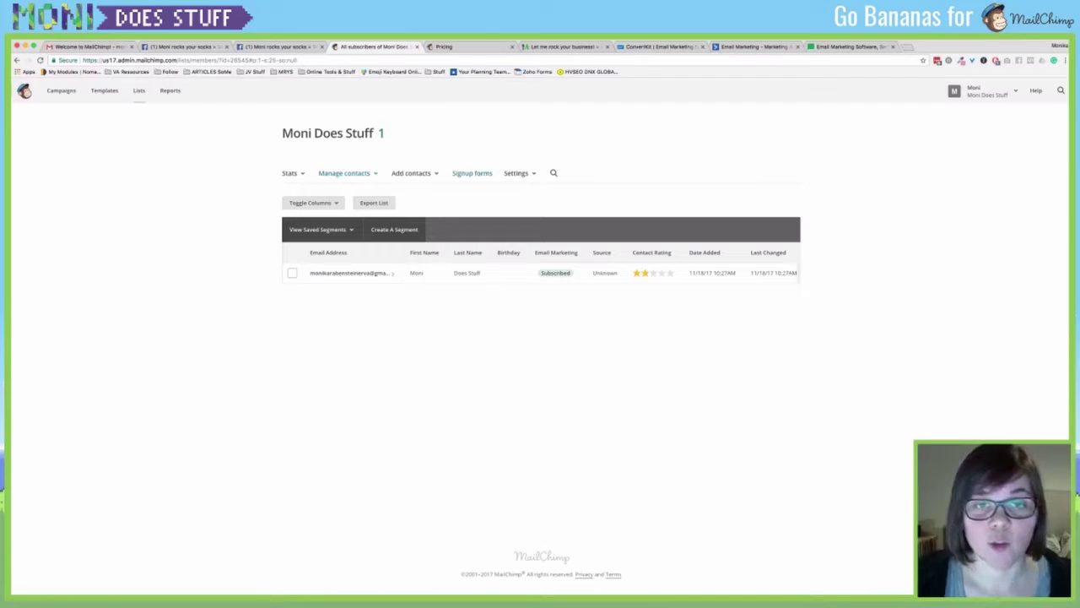
Open the Moni Does Stuff signup form builder and select the signup form URL.
left_click(472, 173)
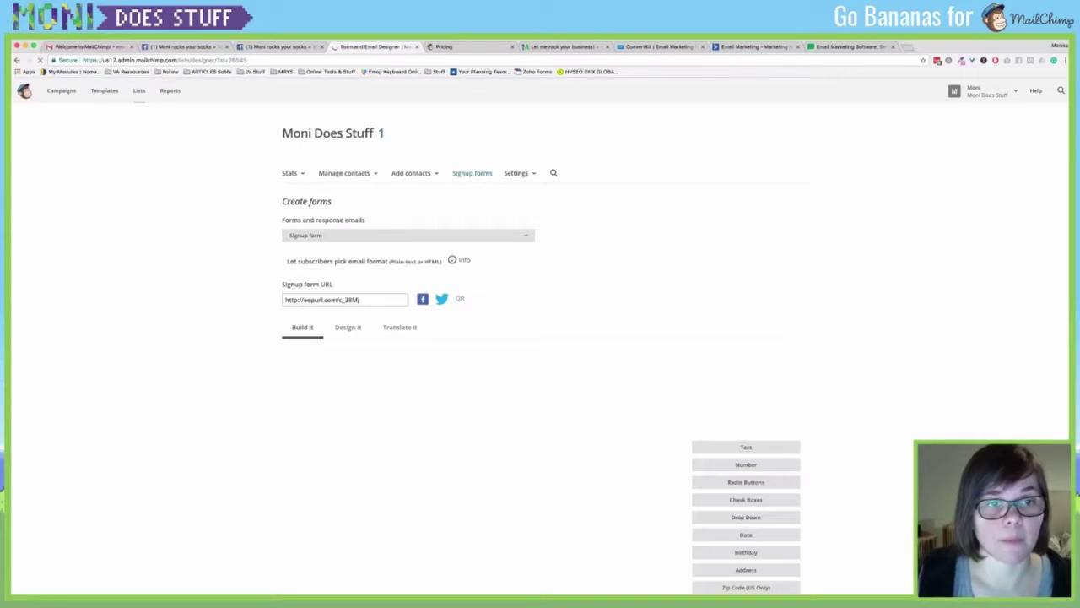
scroll(540, 338, "down", 2)
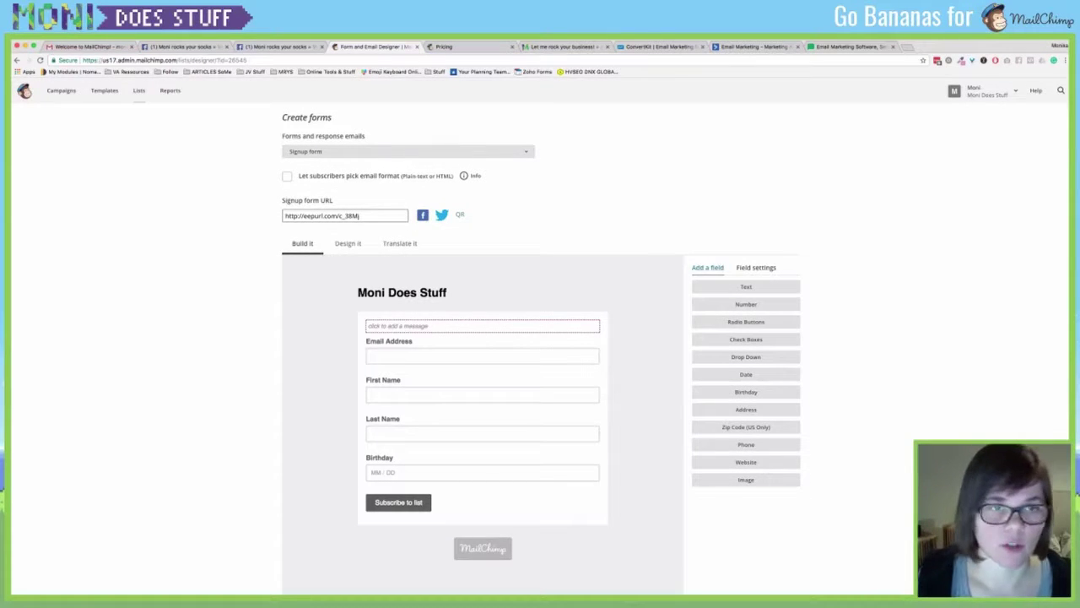
key("ctrl+a")
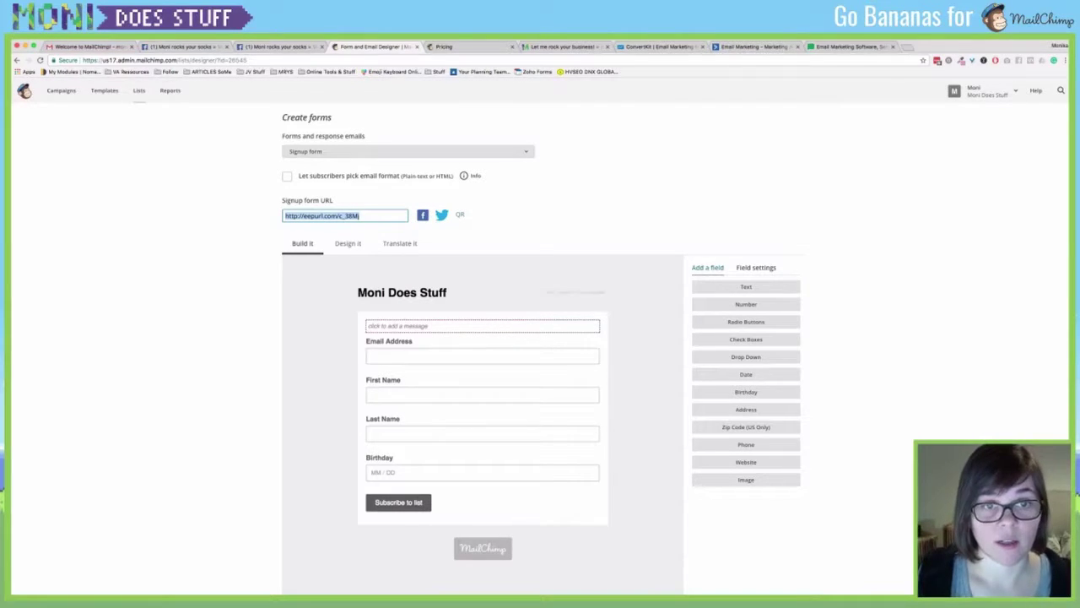
key("Right")
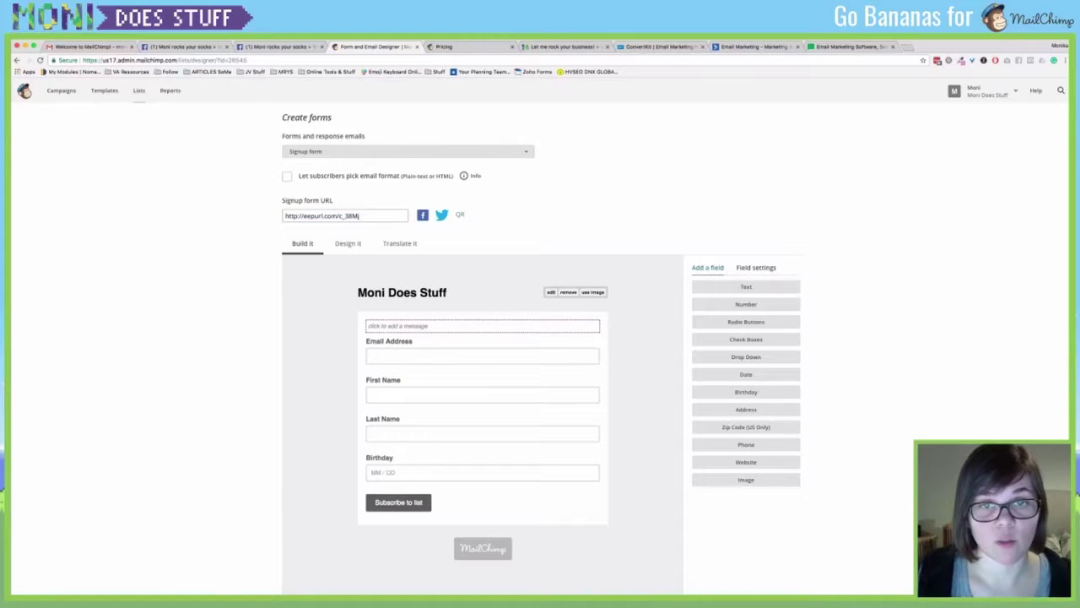
scroll(550, 286, "down", 1)
Add the 'This is a very amazing intro that has to be odited…' line plus 'XD' under the heading.
left_click(551, 272)
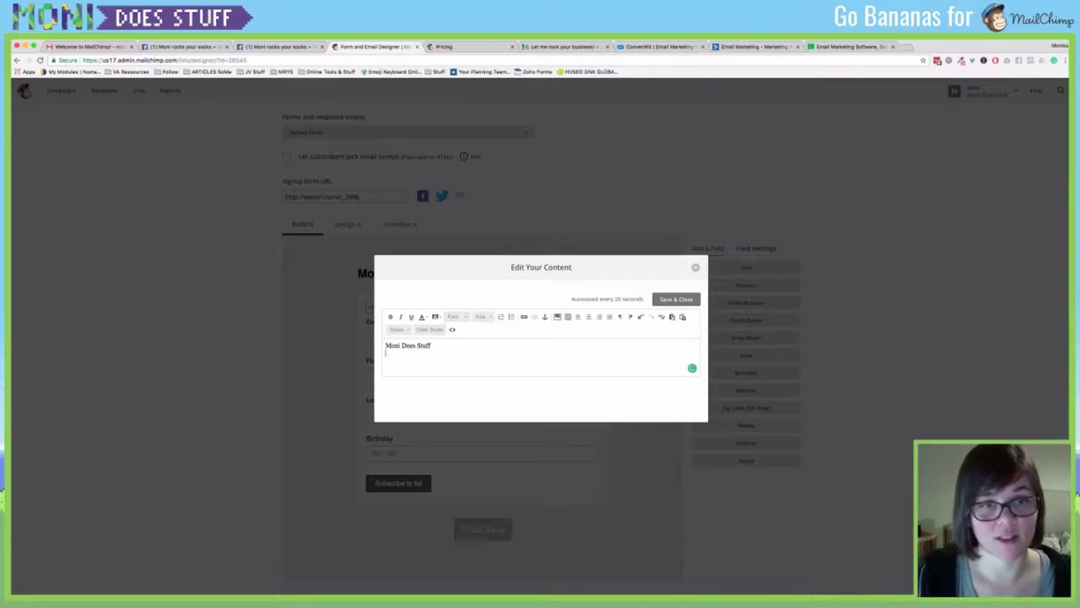
key("Return")
type("This is a")
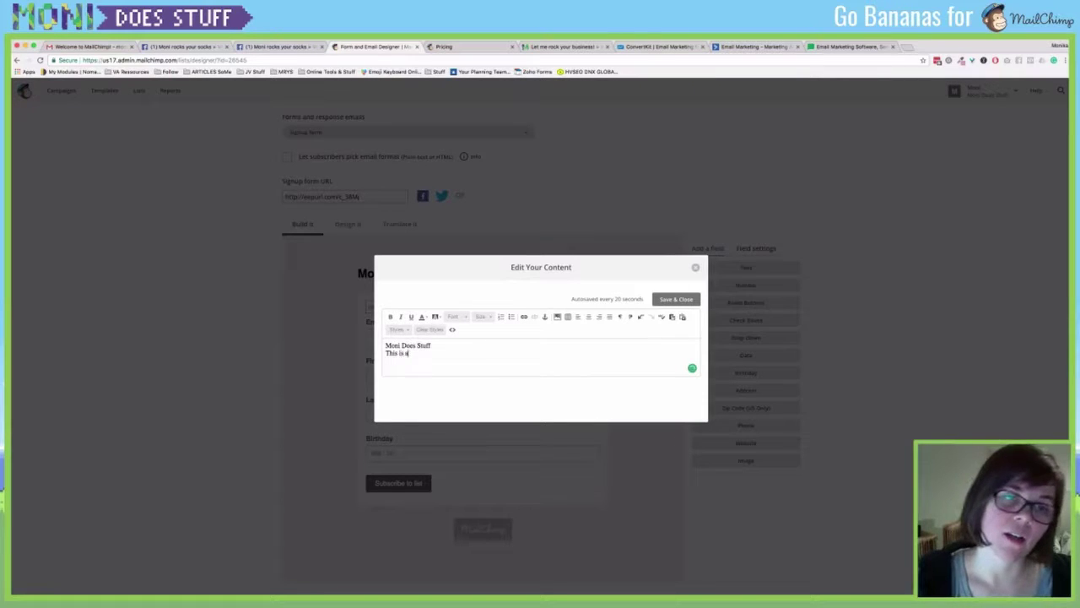
type(" very amazing")
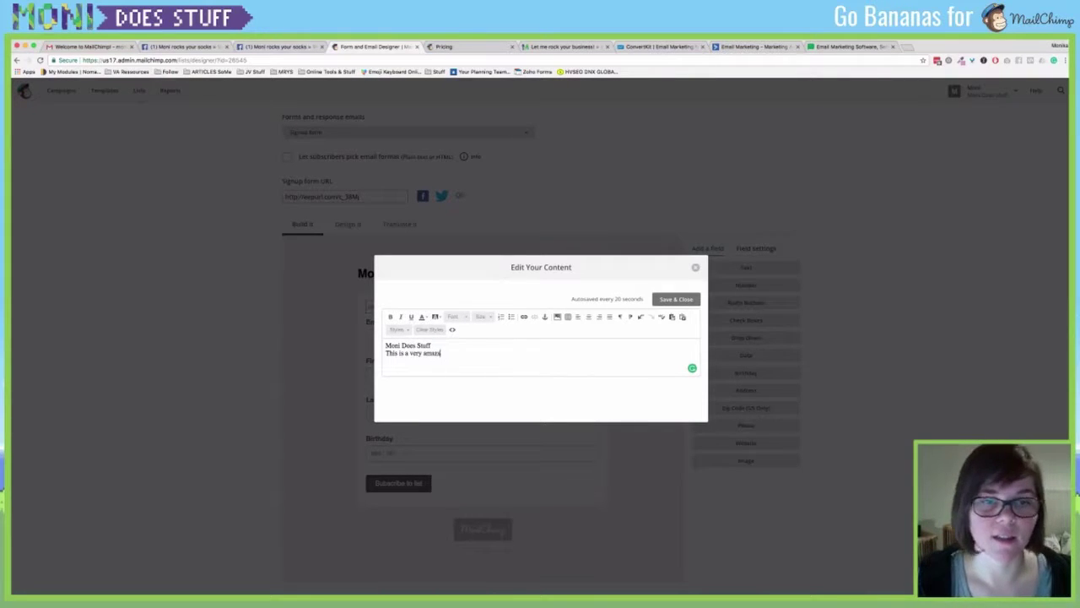
key("BackSpace")
key("BackSpace")
key("BackSpace")
key("BackSpace")
key("BackSpace")
type("zing ing")
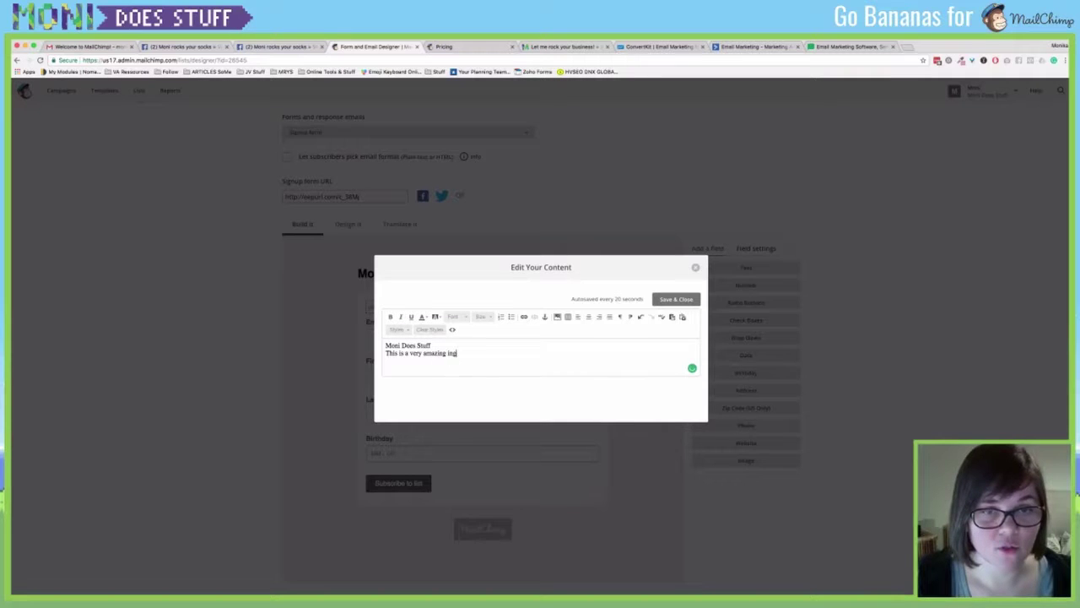
key("BackSpace")
type("tro that has to")
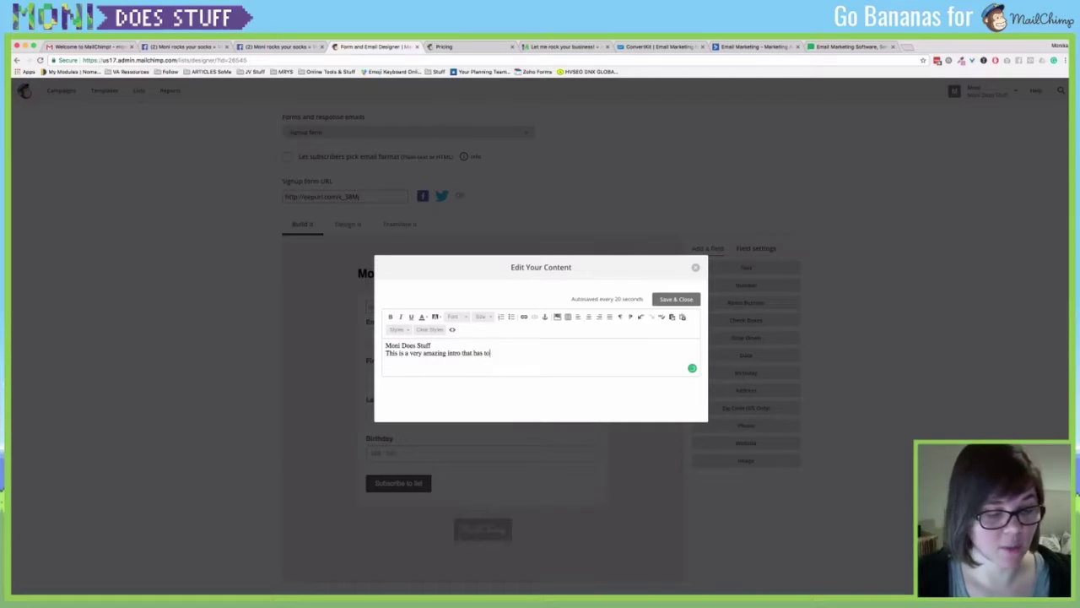
type(" be odited by ")
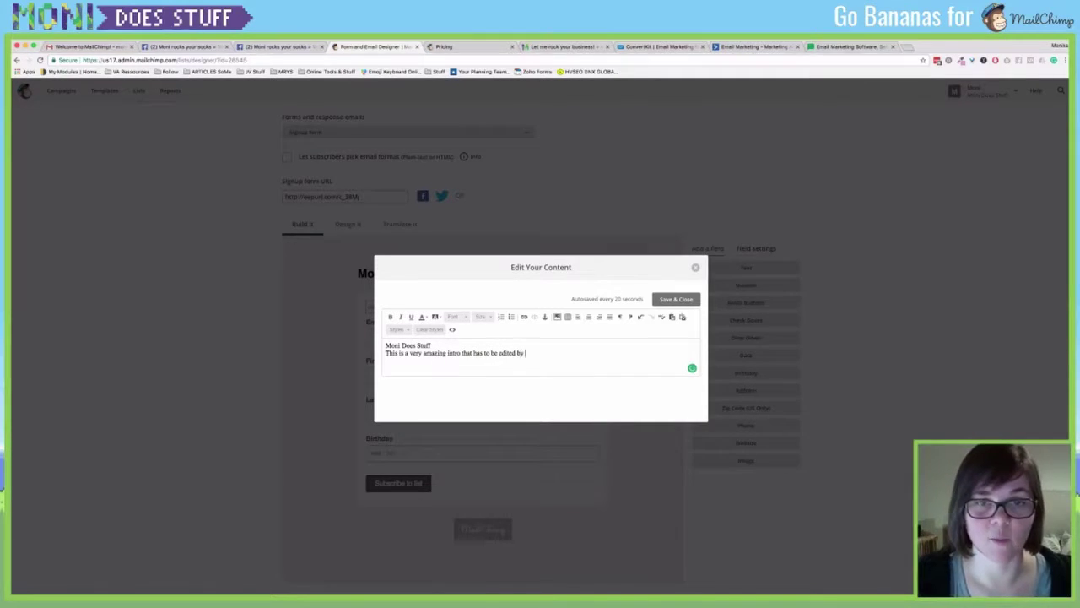
type("someone that can w")
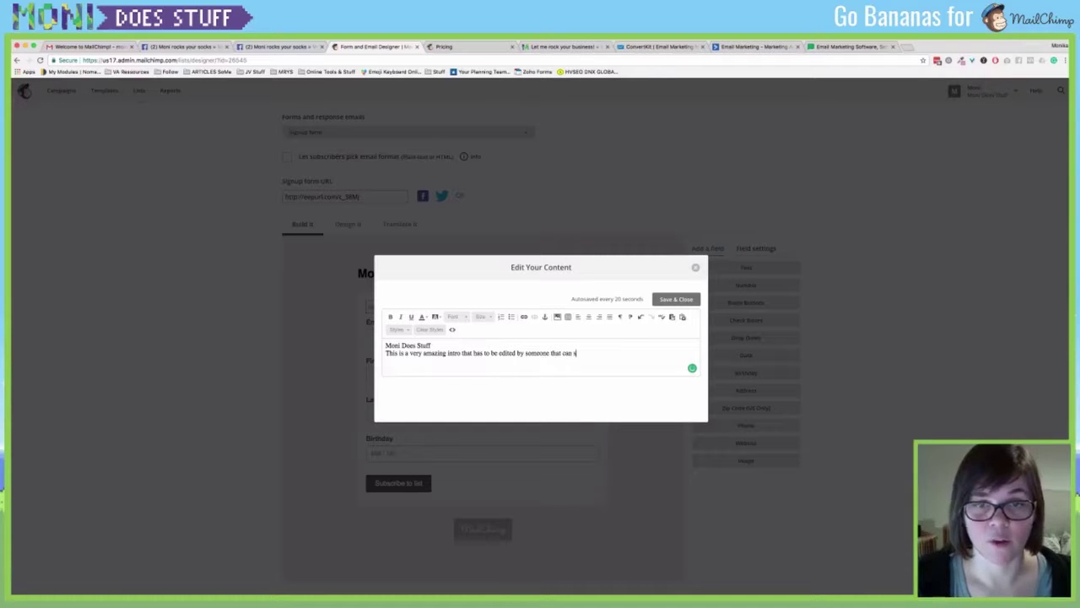
type("rite proper english")
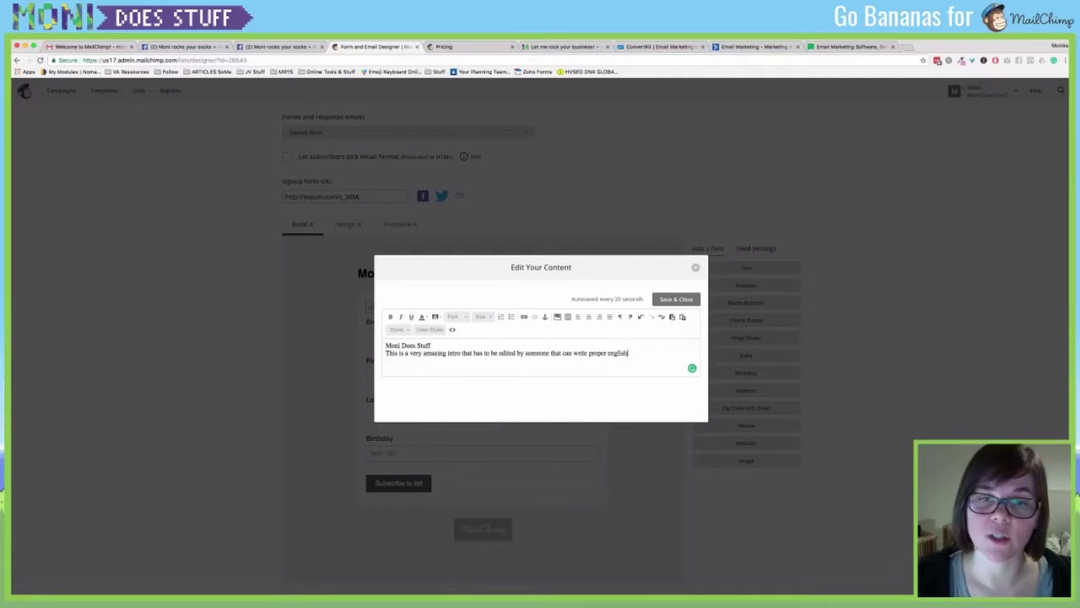
type("! Because that is no")
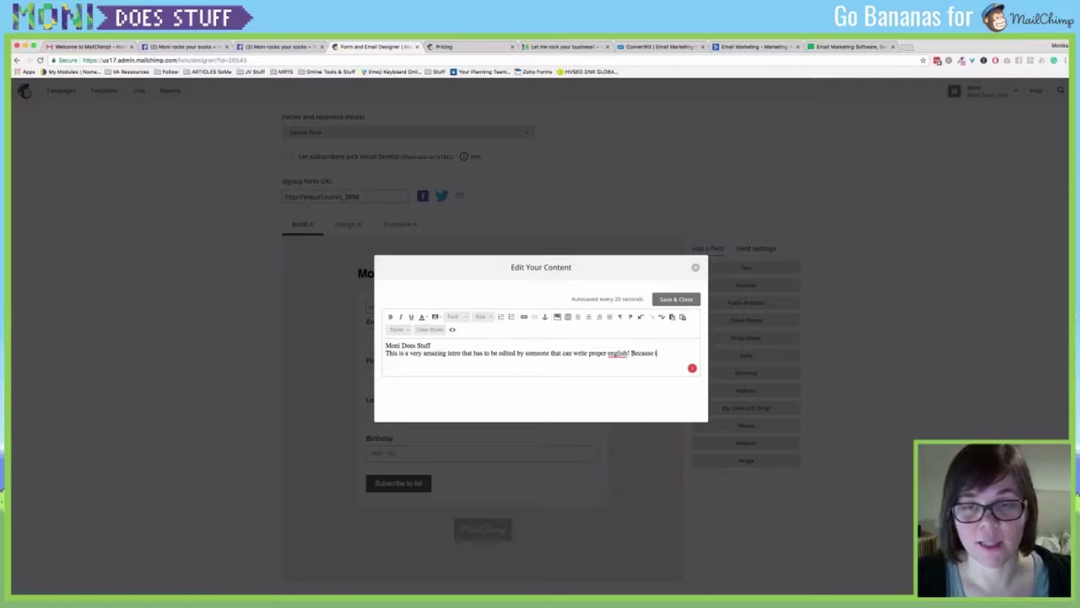
type("t me!")
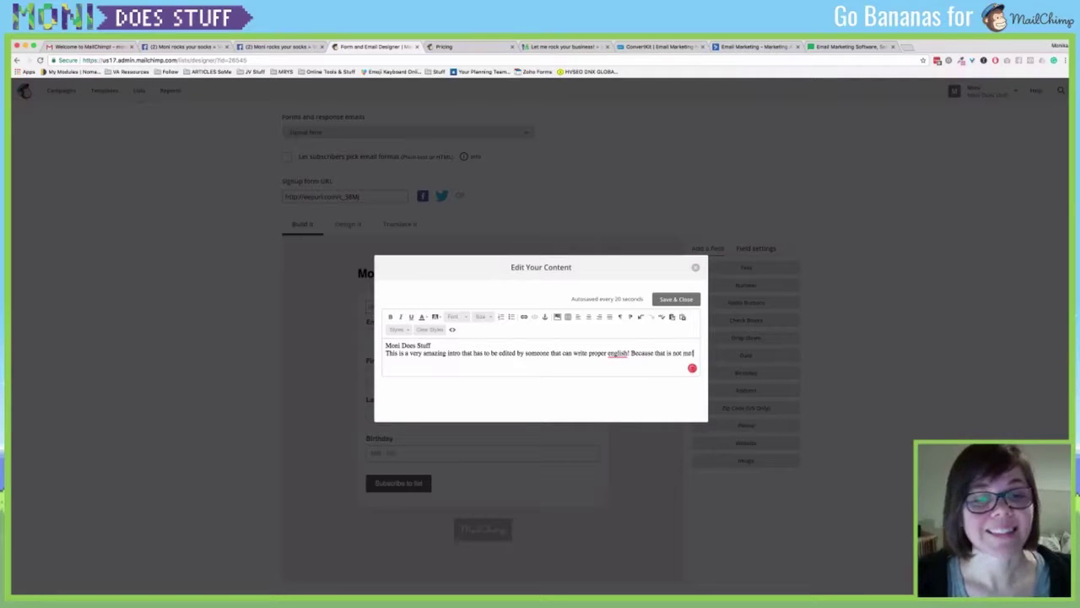
key("Return")
type("XD")
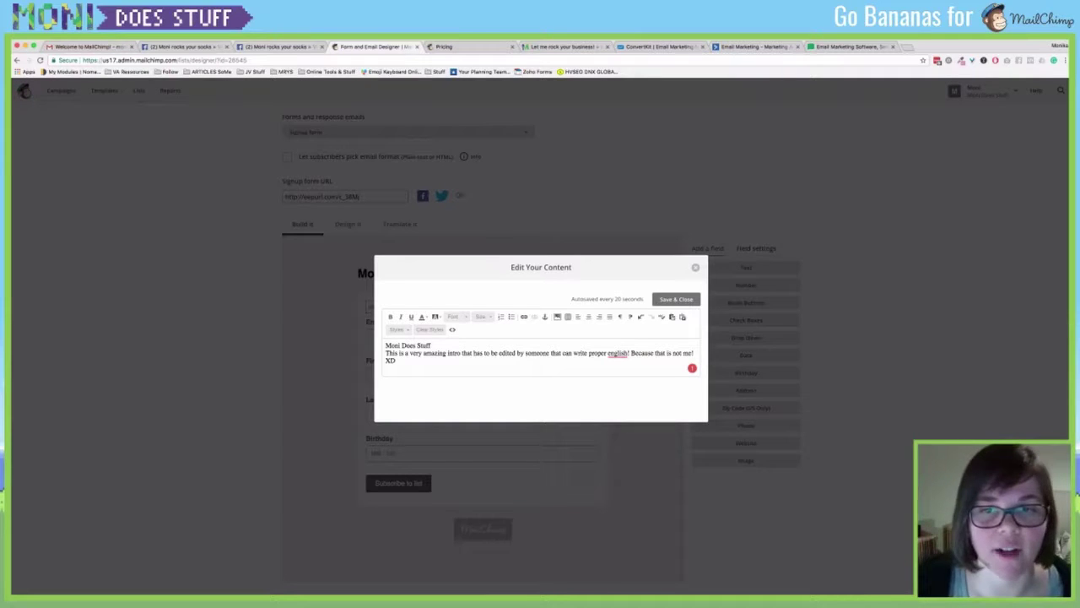
left_click(676, 299)
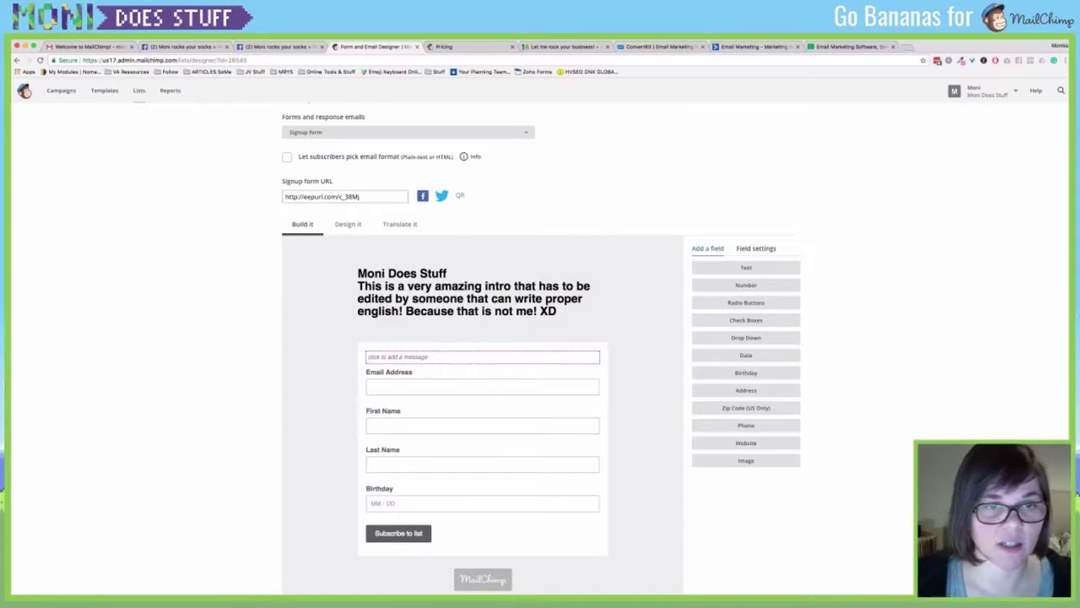
Add 'You are interested in XYZ because I am amaaaazing!' and 'Please leave my your email address right here'.
left_click(473, 356)
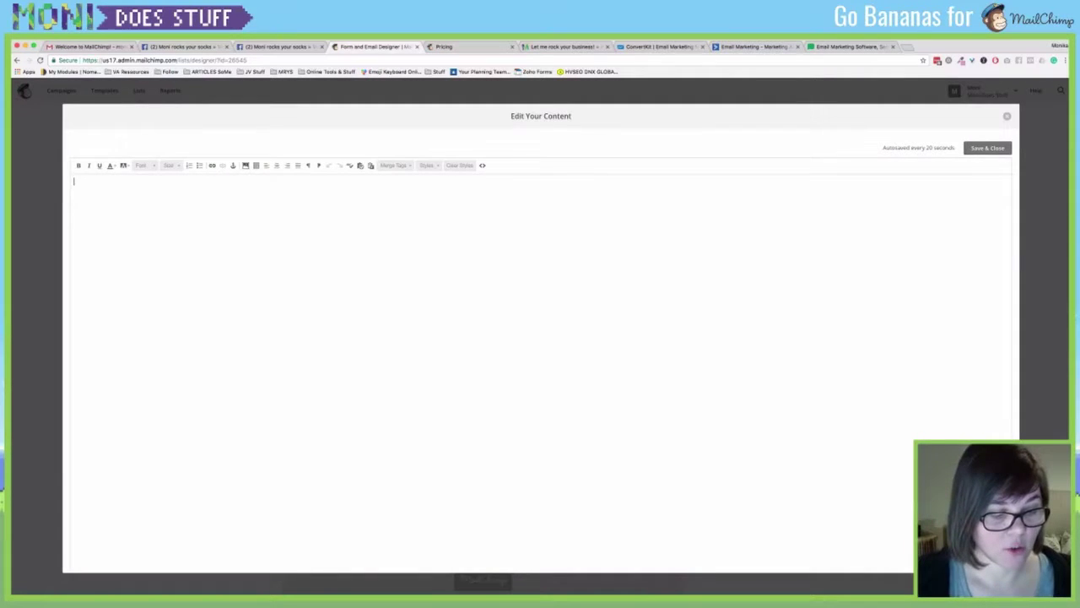
type("You ar")
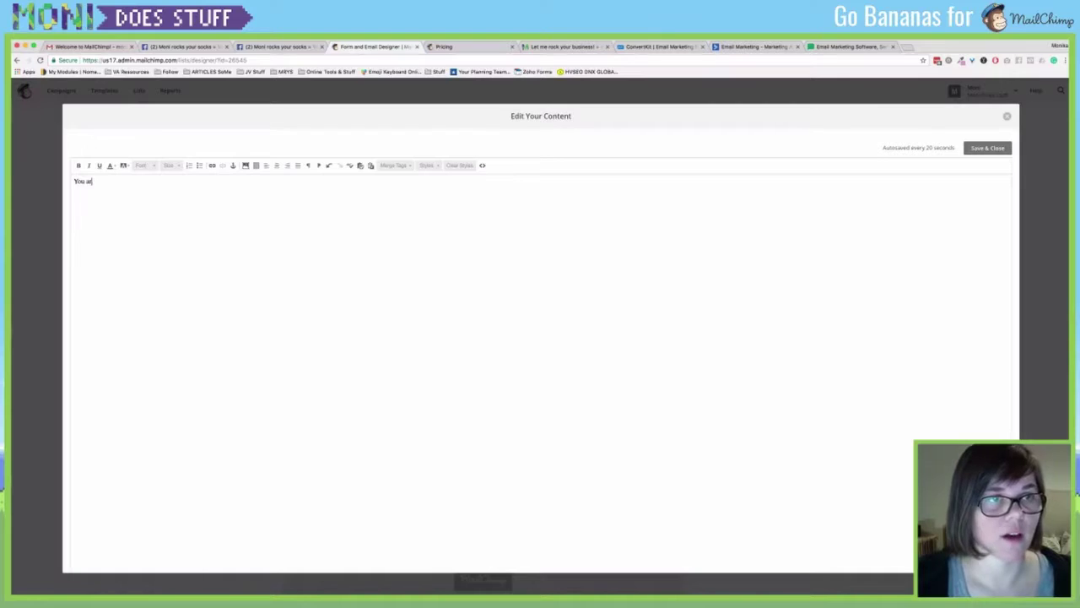
type("e inter")
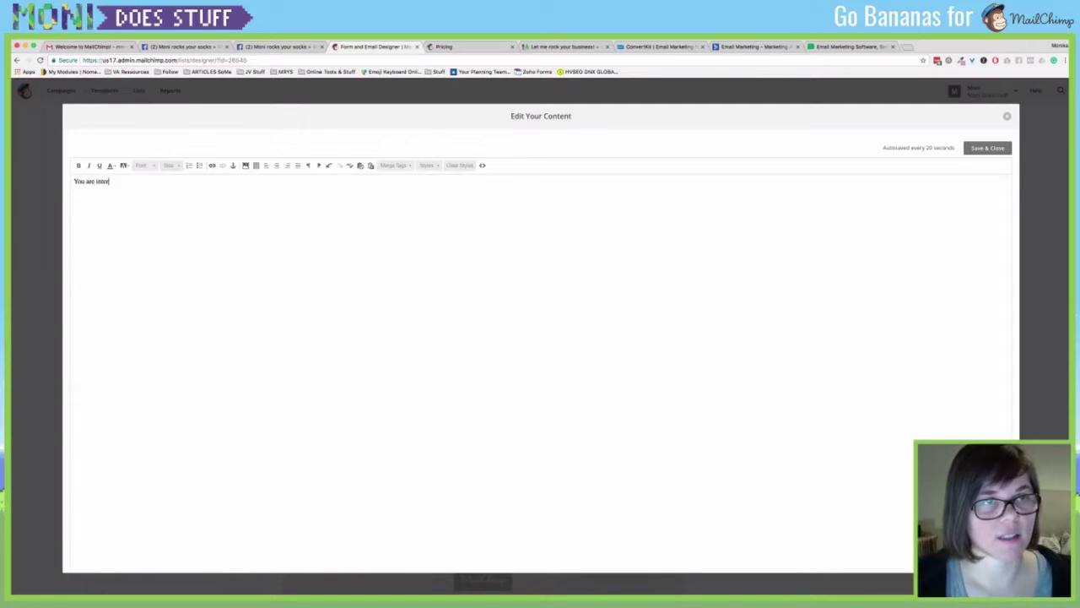
type("ested in XY")
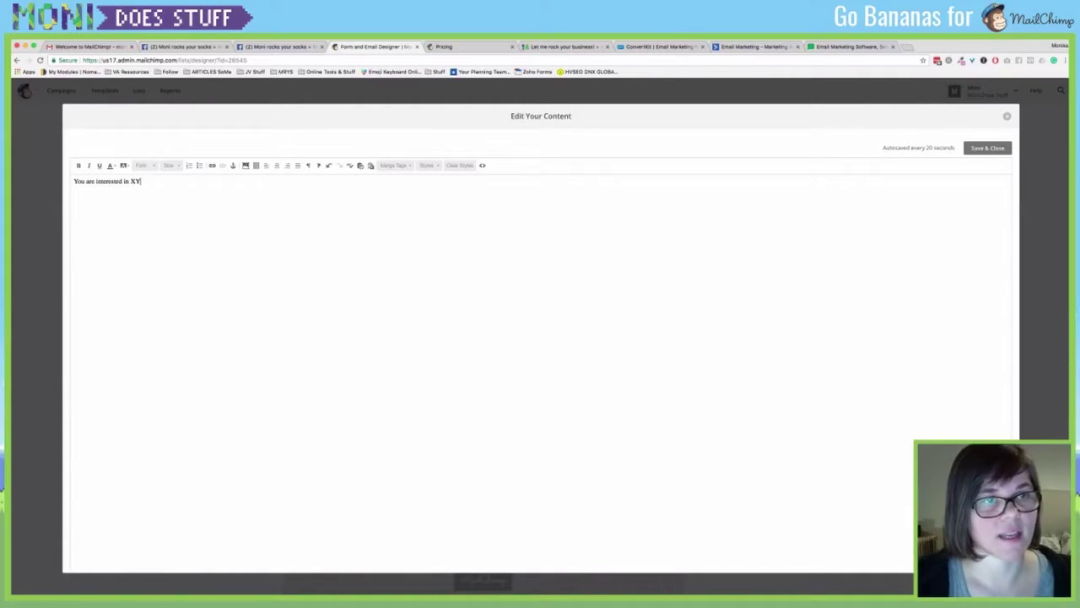
type("Z be")
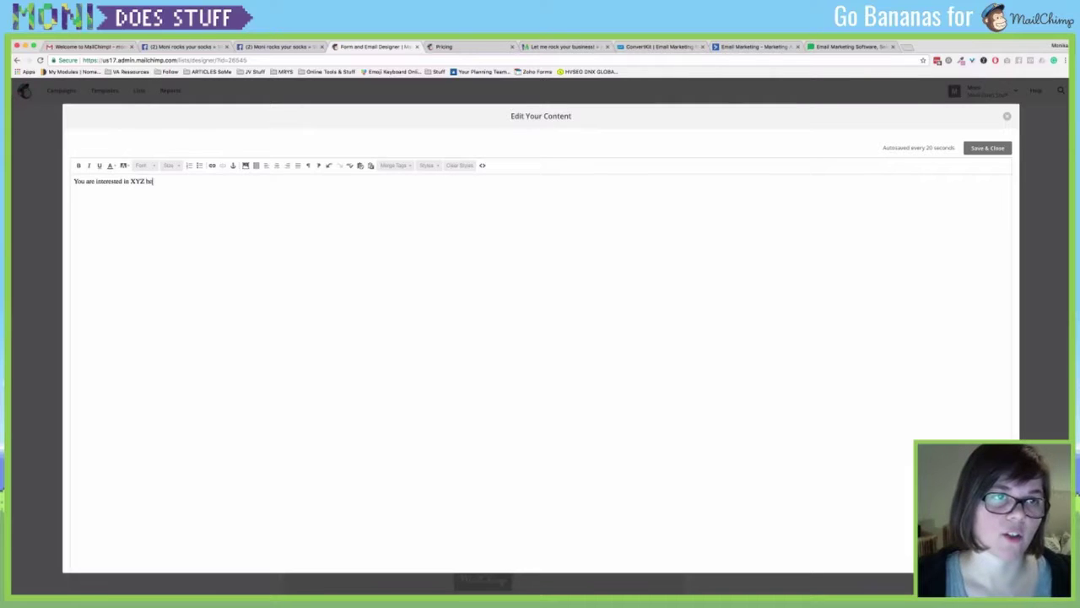
type("cause I am amaaaazing!")
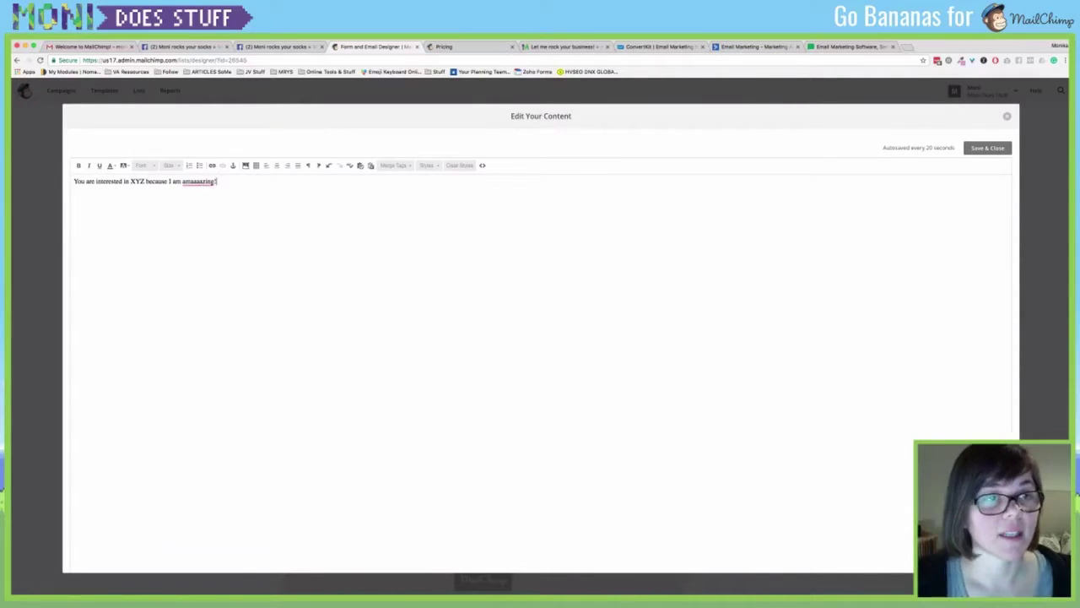
key("Return")
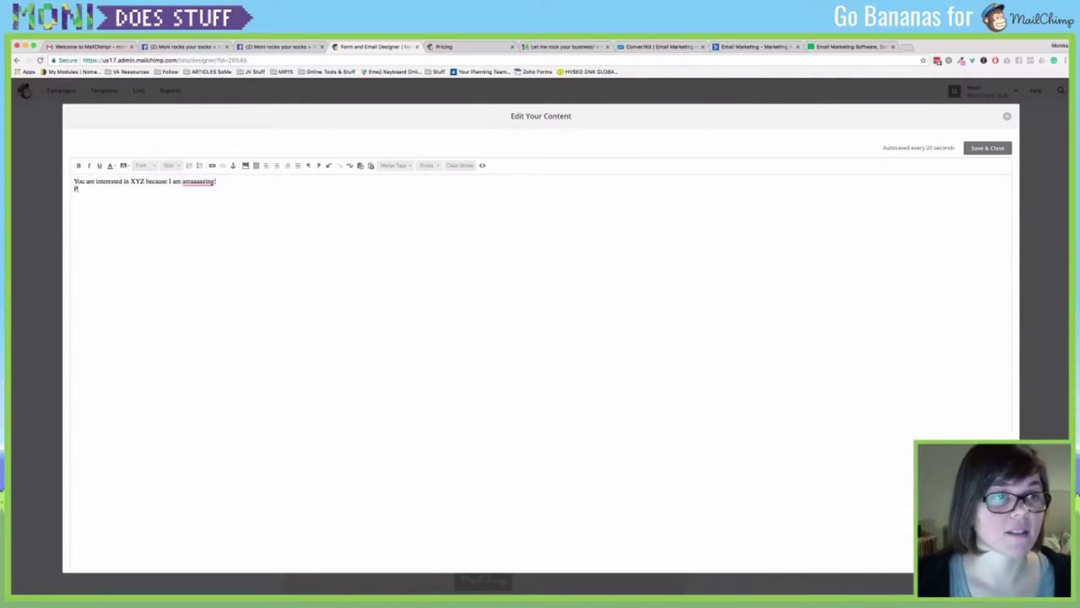
type("Please leave my y")
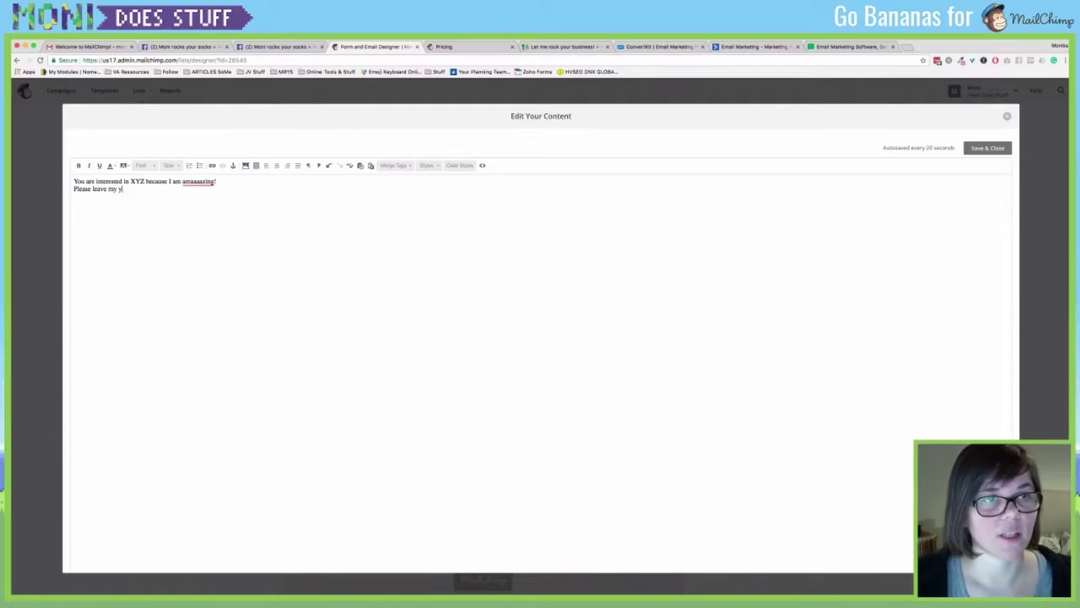
type("our email adress right here!")
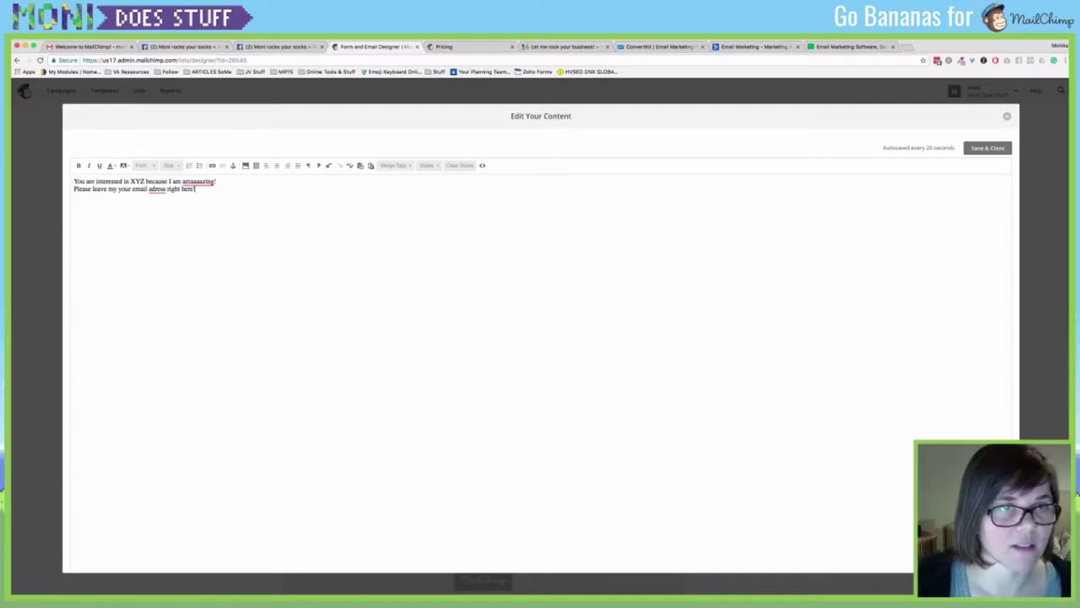
right_click(157, 190)
left_click(165, 202)
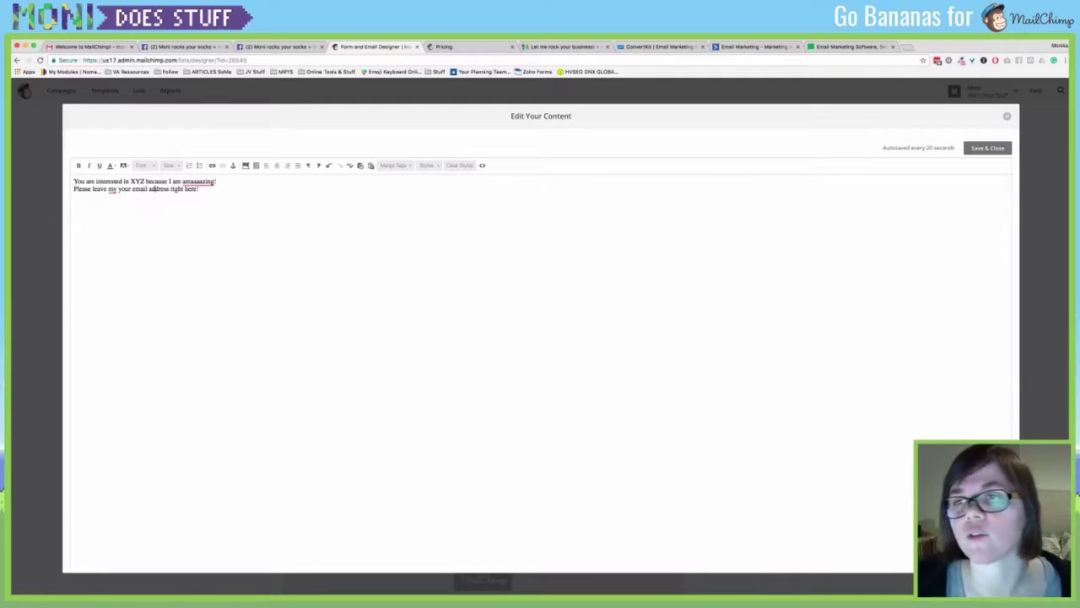
left_click(988, 148)
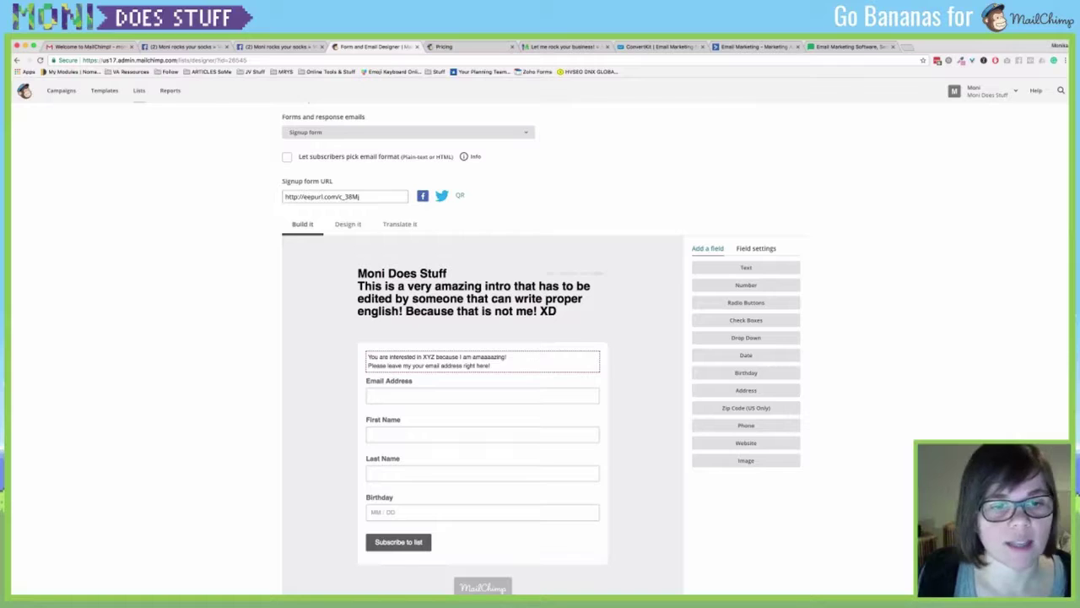
Add an Address field below Birthday with the label 'Where is your hoood!'.
scroll(482, 426, "down", 1)
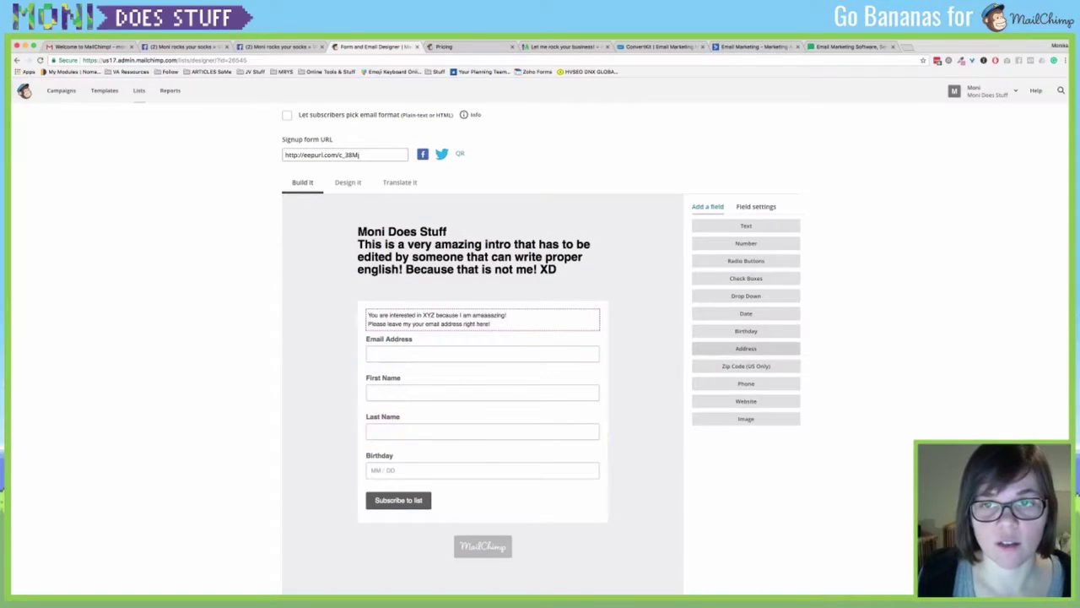
left_click(746, 347)
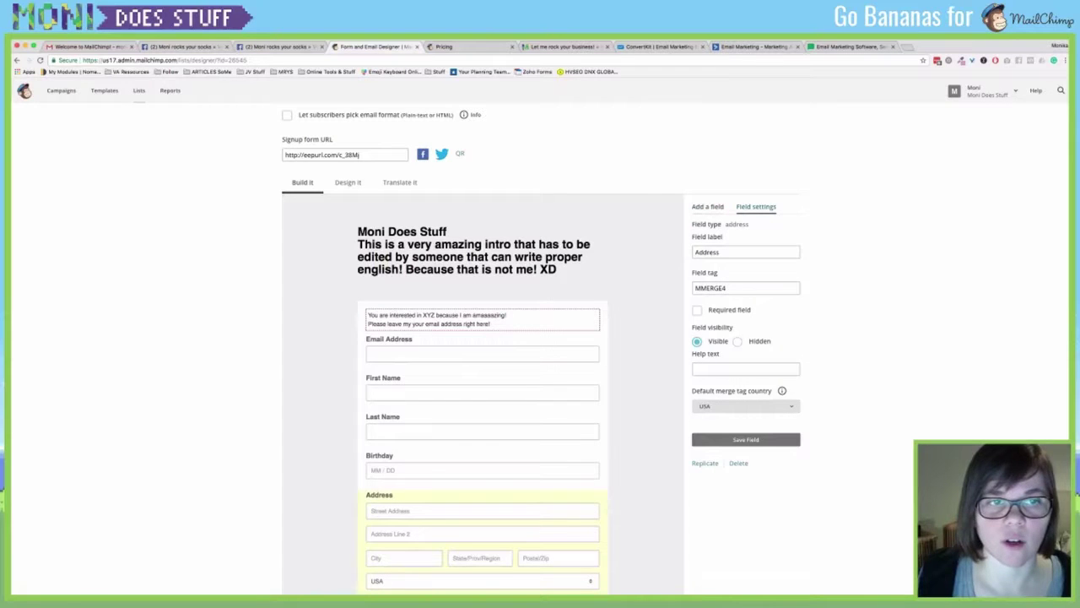
left_click(708, 206)
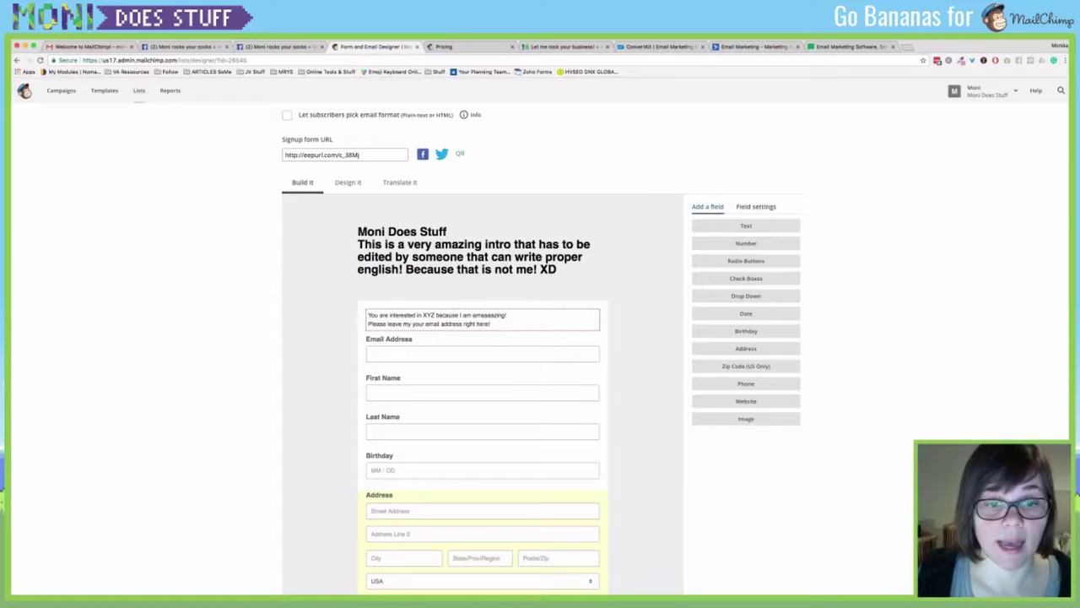
scroll(540, 338, "down", 3)
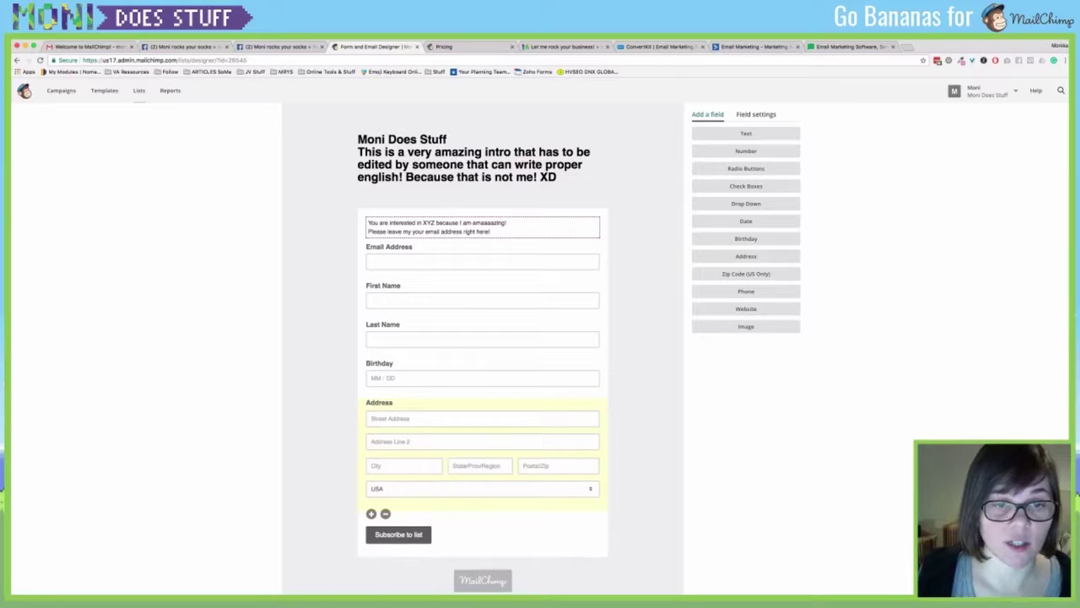
left_click(756, 115)
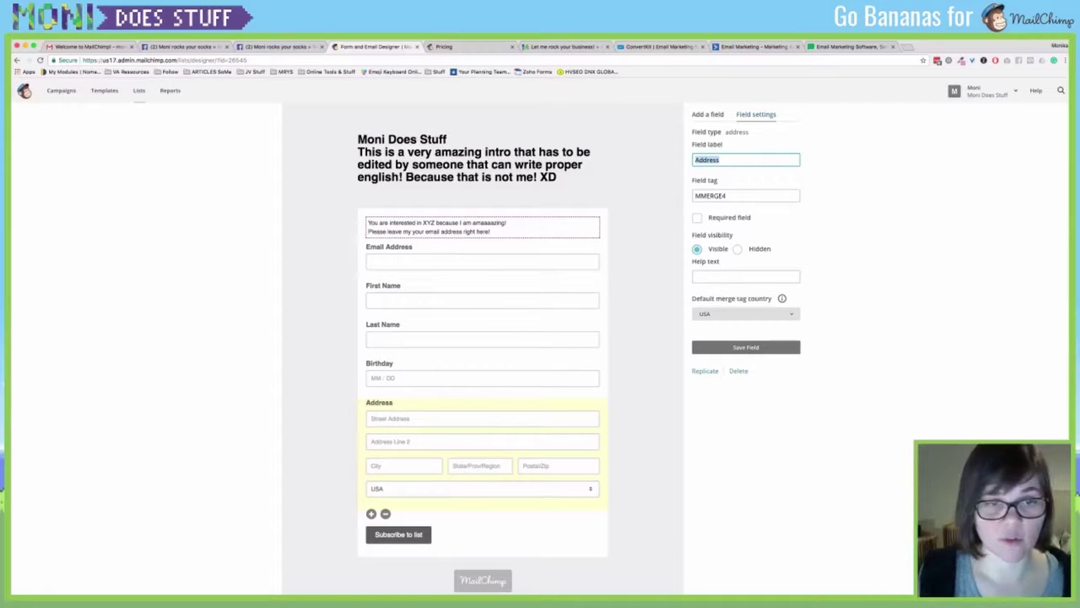
type("Wher")
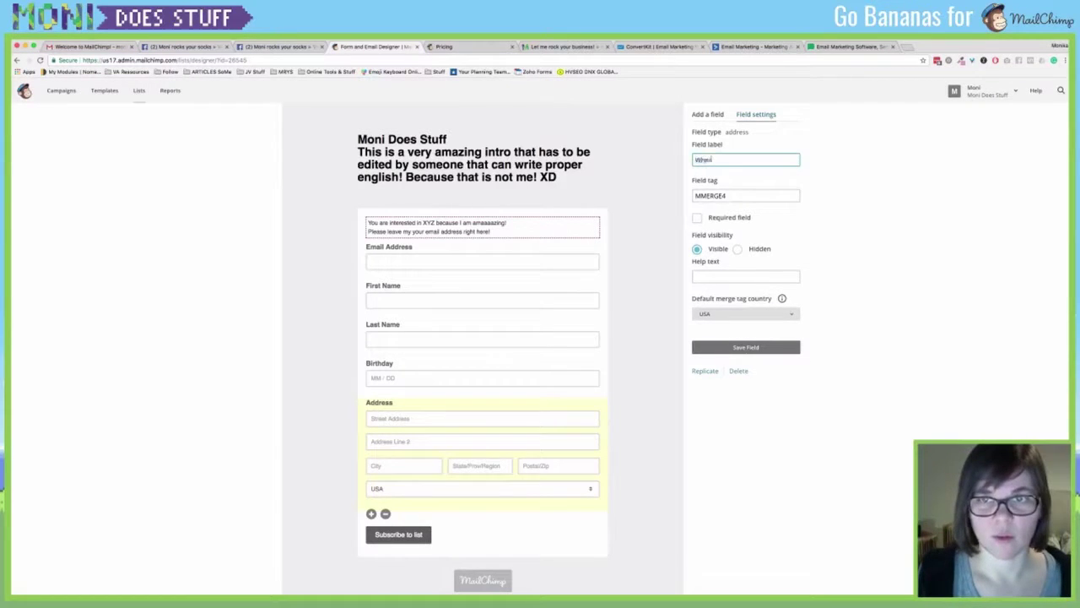
type("e is your hoood!")
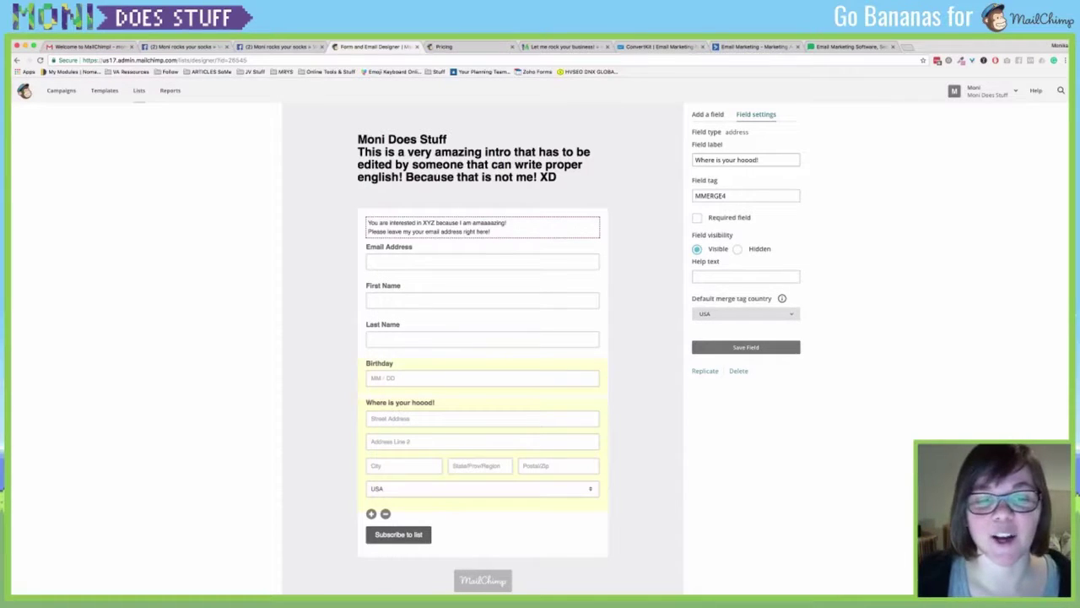
left_click(482, 376)
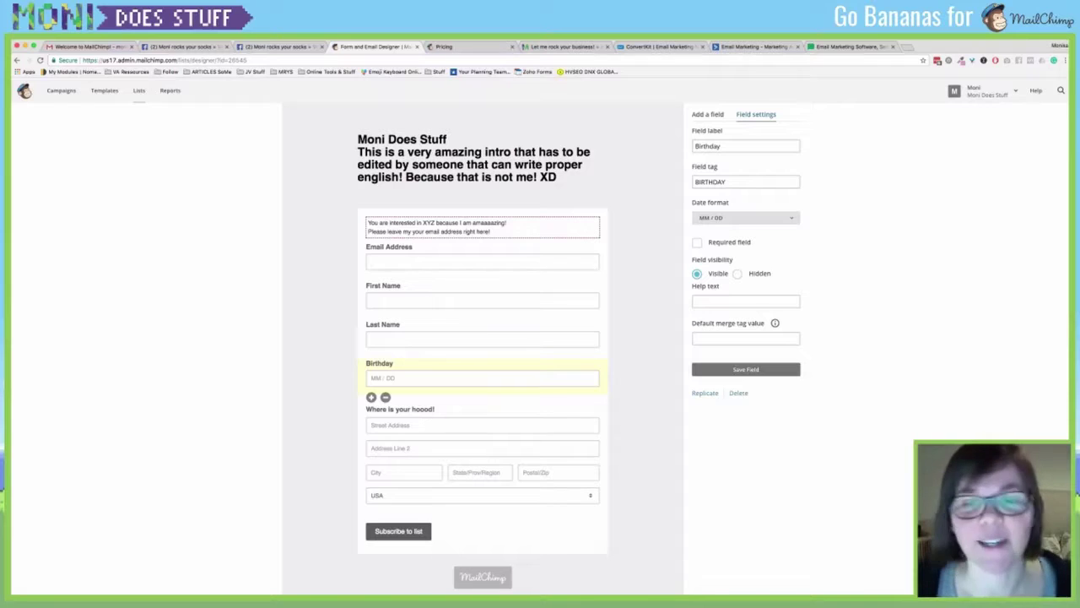
Add an Untitled radio-button field with First, Second and Third Choice options.
left_click(708, 115)
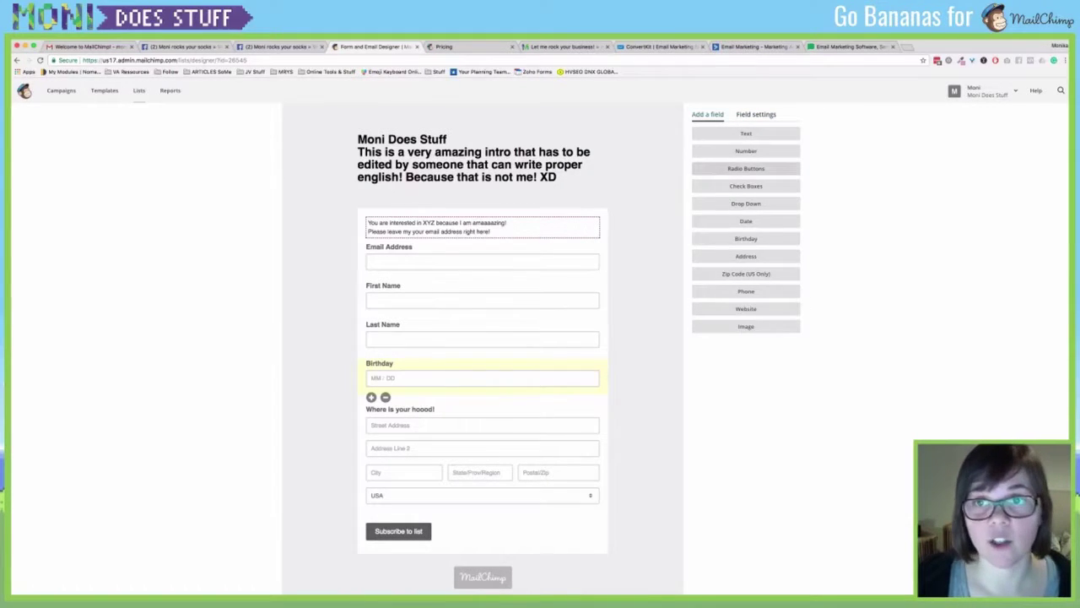
left_click(747, 168)
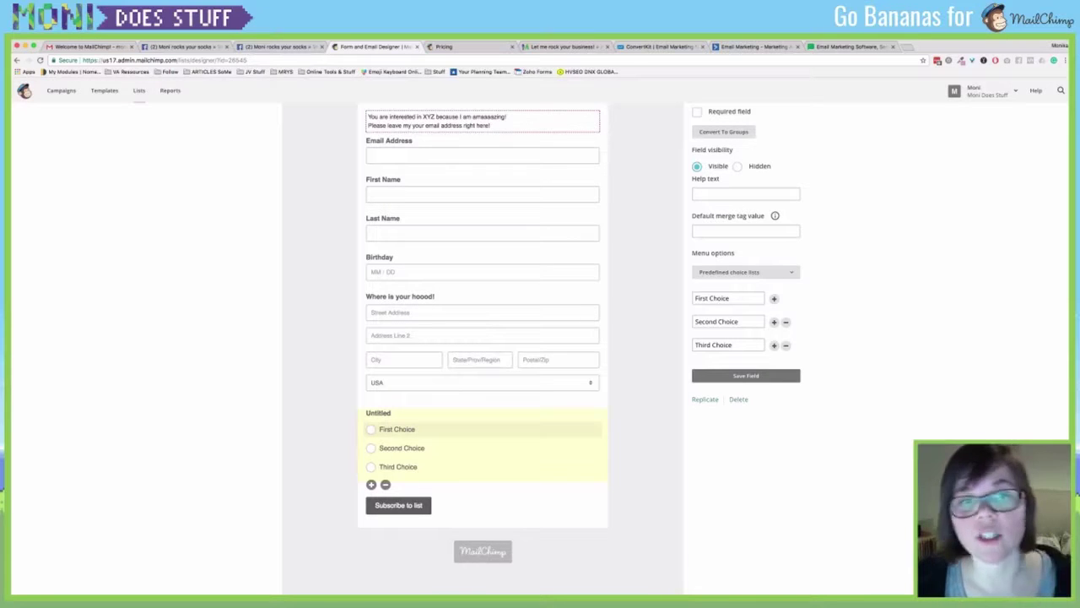
left_click(371, 429)
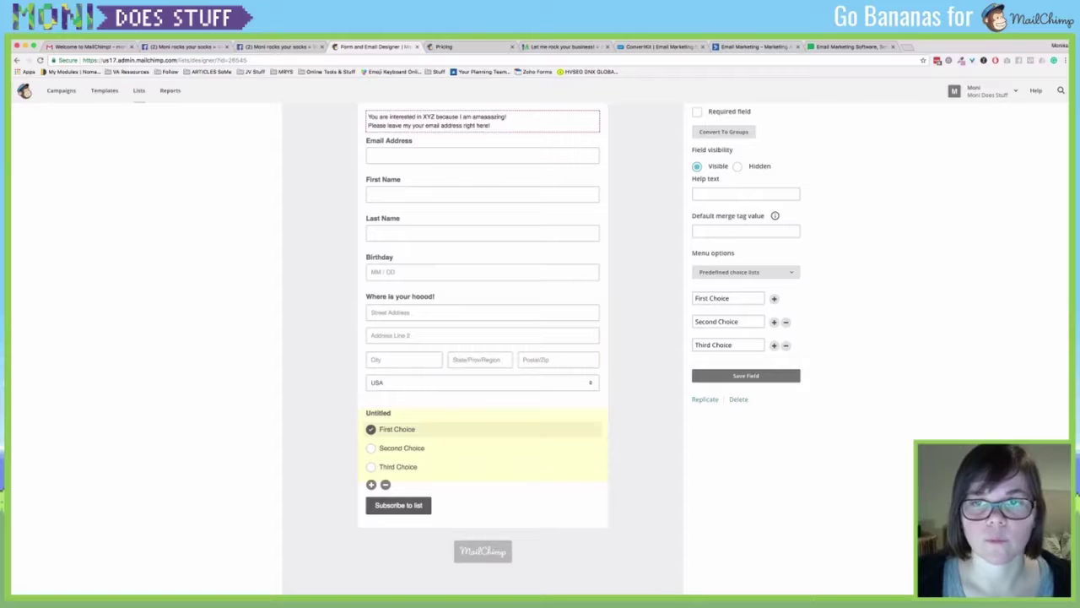
Scroll through the finished form and switch to the Design it styling stage.
scroll(482, 338, "up", 2)
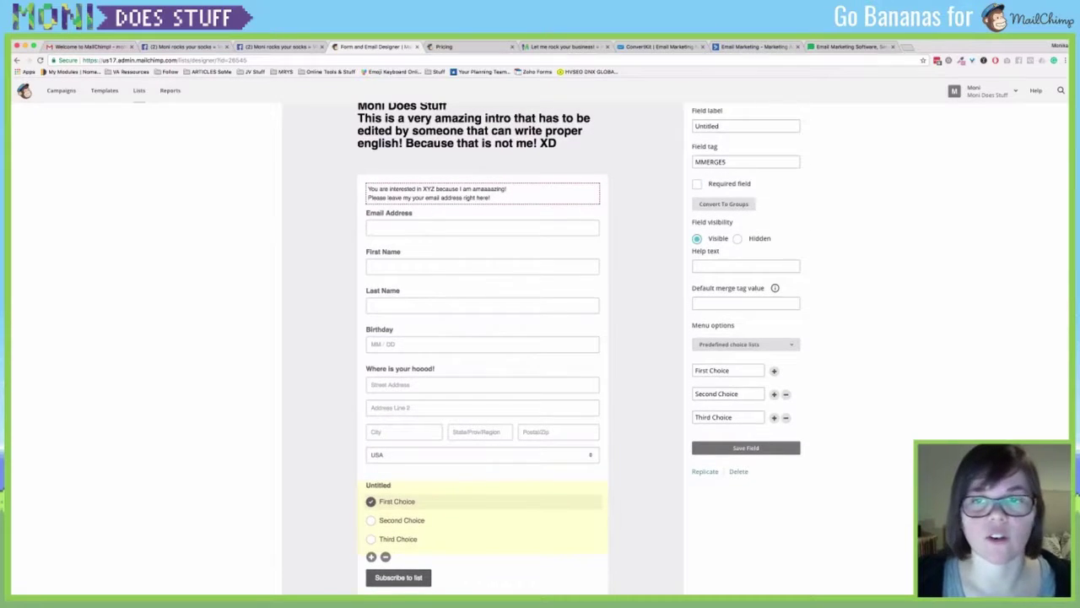
scroll(483, 338, "down", 1)
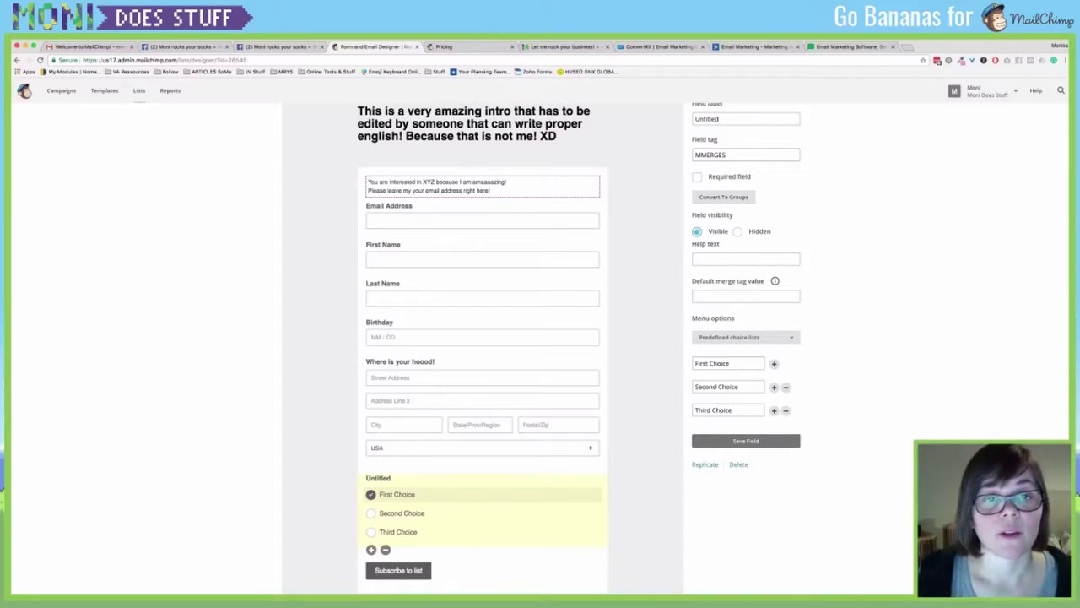
scroll(483, 338, "up", 5)
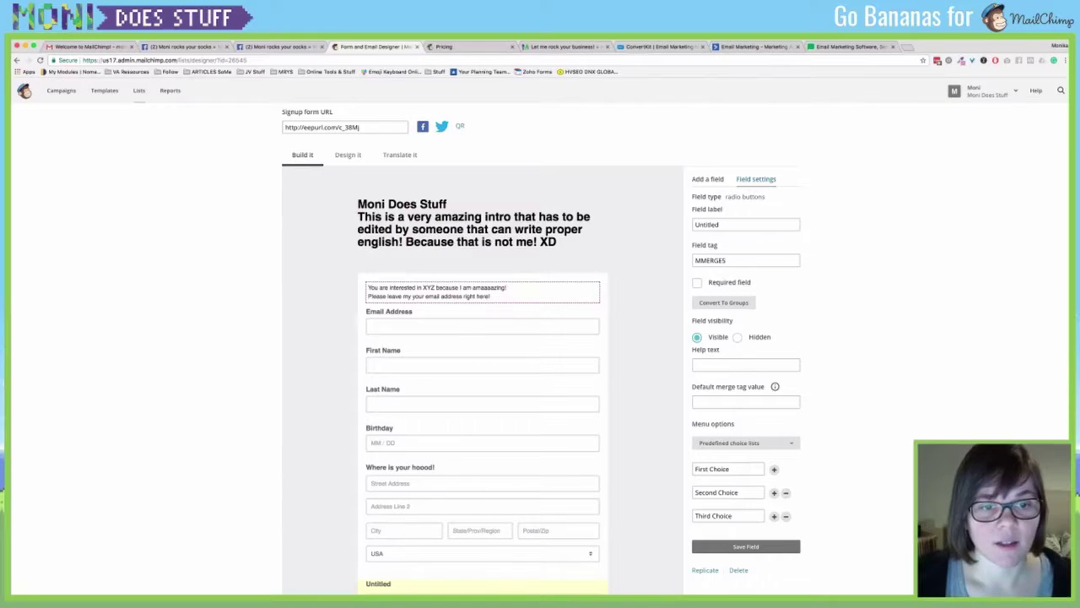
scroll(483, 351, "down", 3)
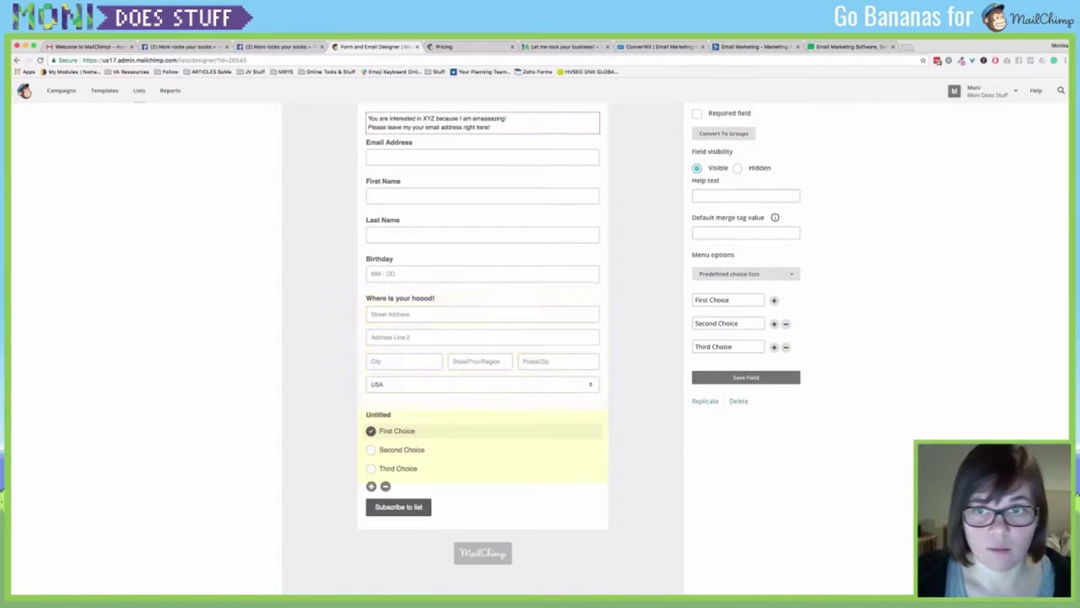
scroll(482, 351, "up", 4)
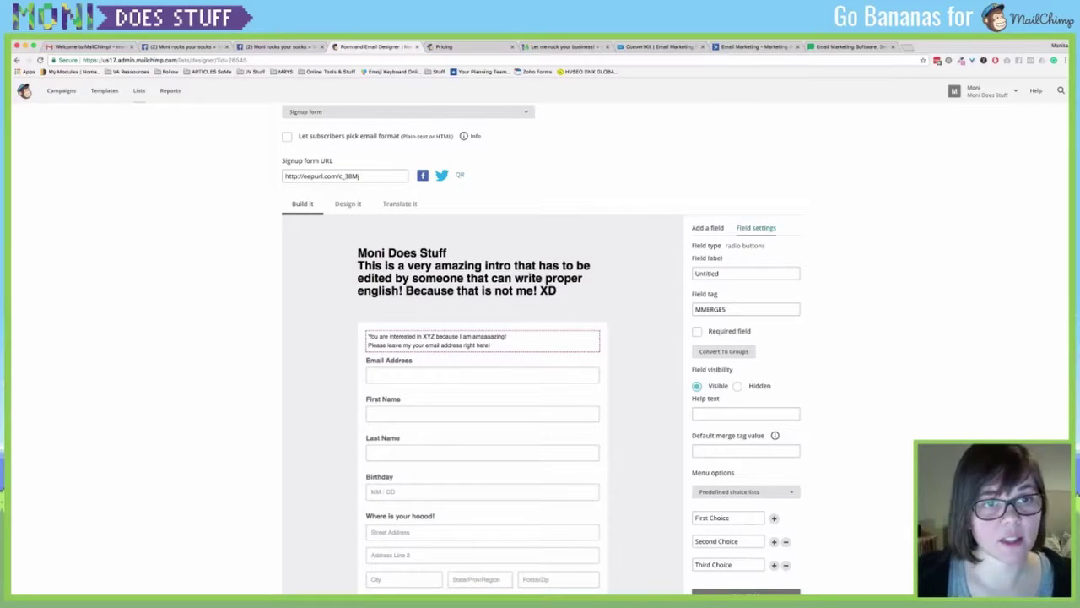
left_click(347, 203)
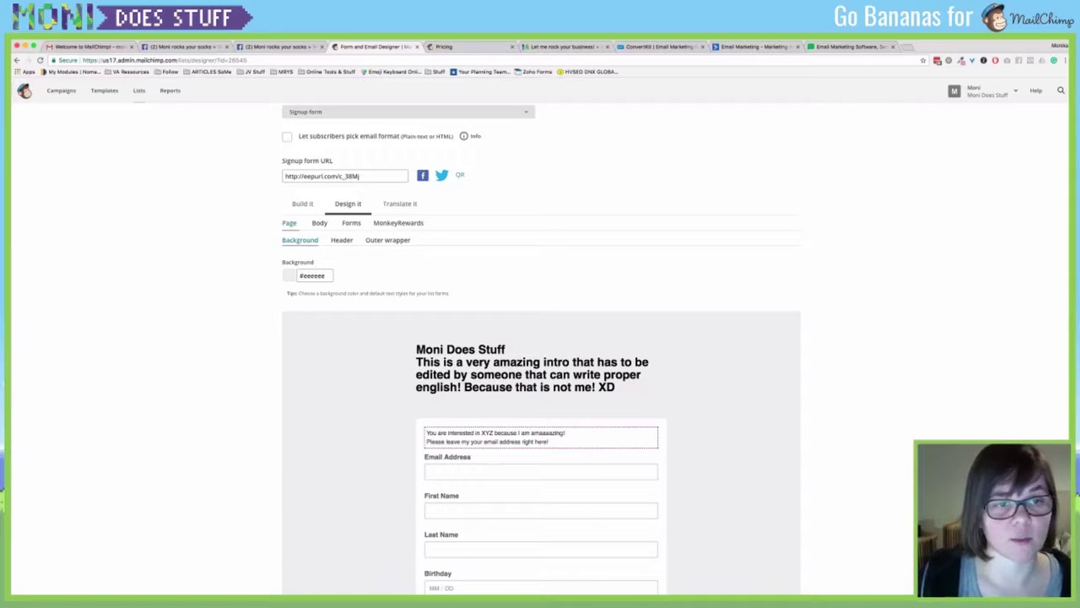
Change the page background colour from grey #eeeeee to blue #2097d2.
double_click(316, 276)
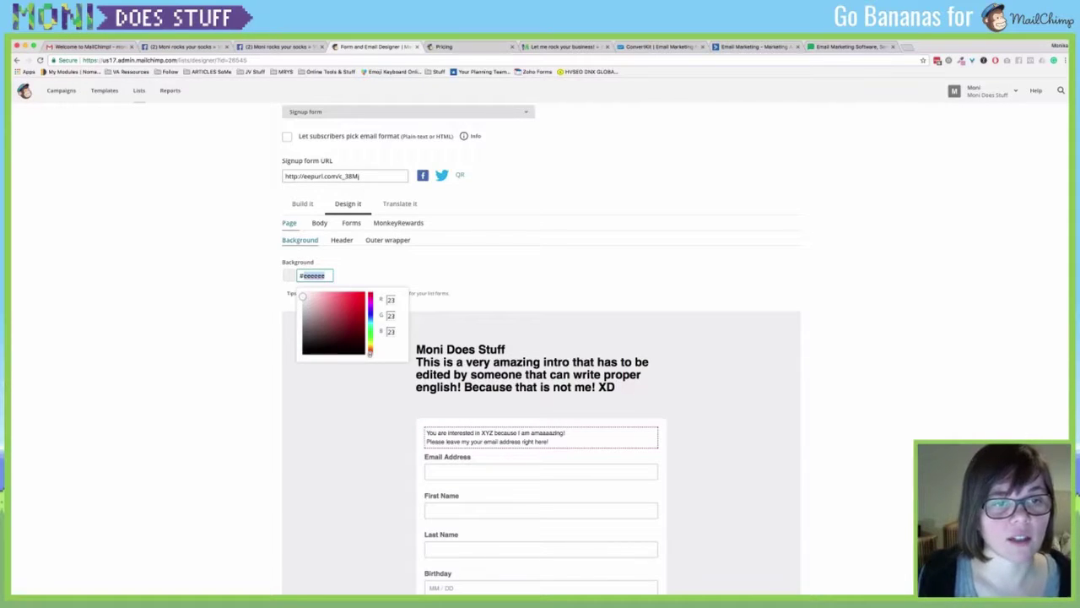
left_click(506, 272)
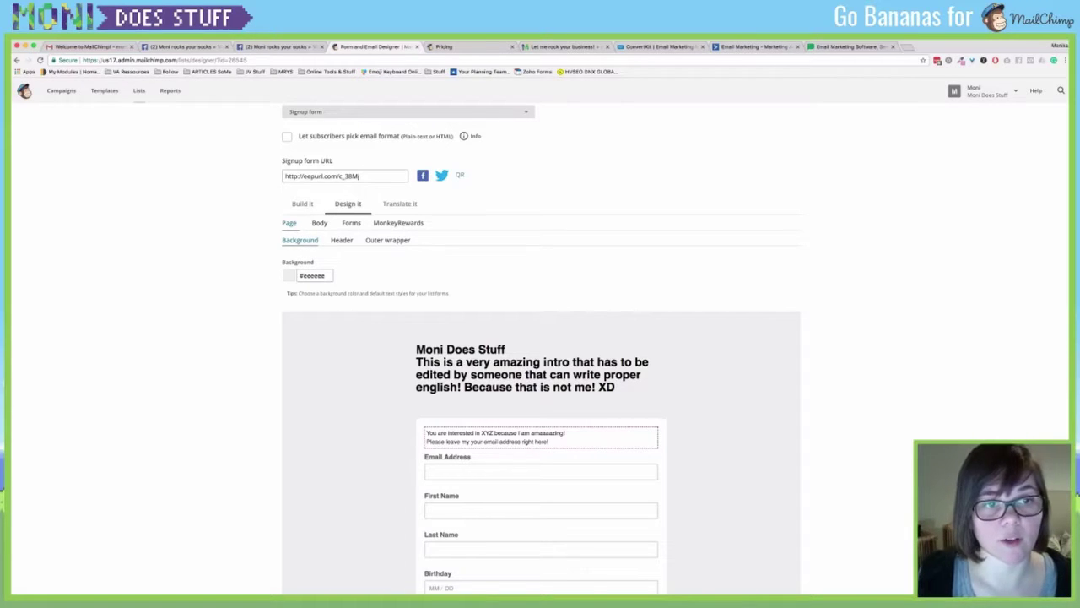
left_click(314, 276)
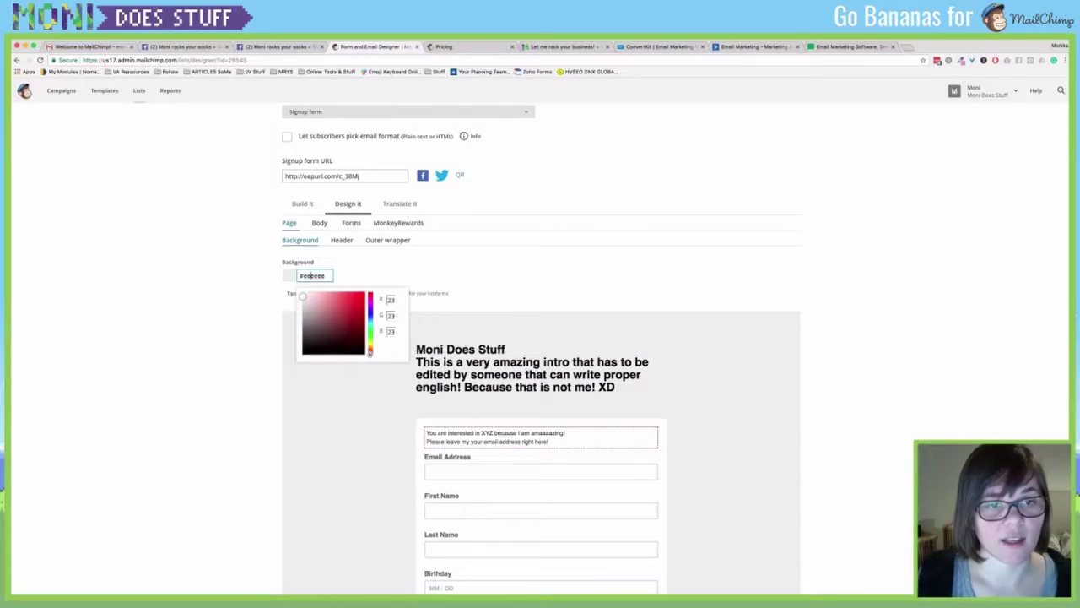
type("#467c96")
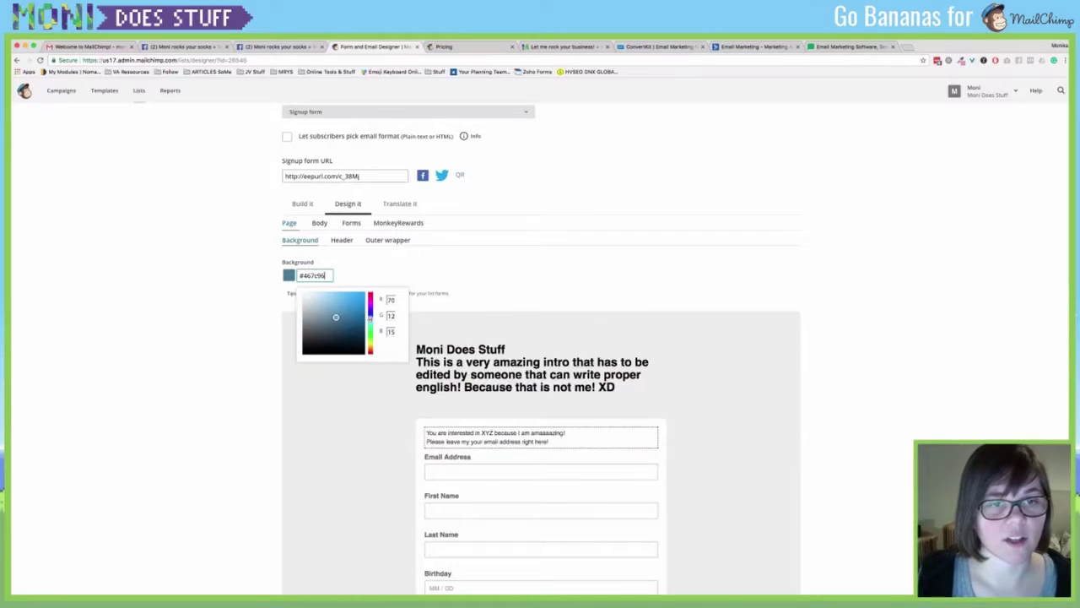
left_click(356, 303)
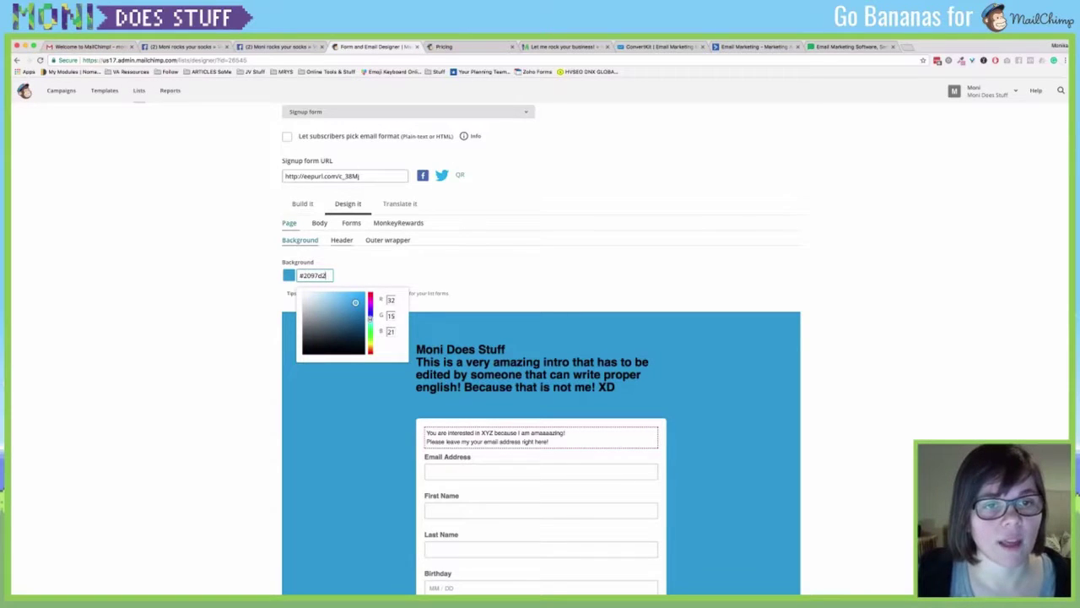
left_click(342, 240)
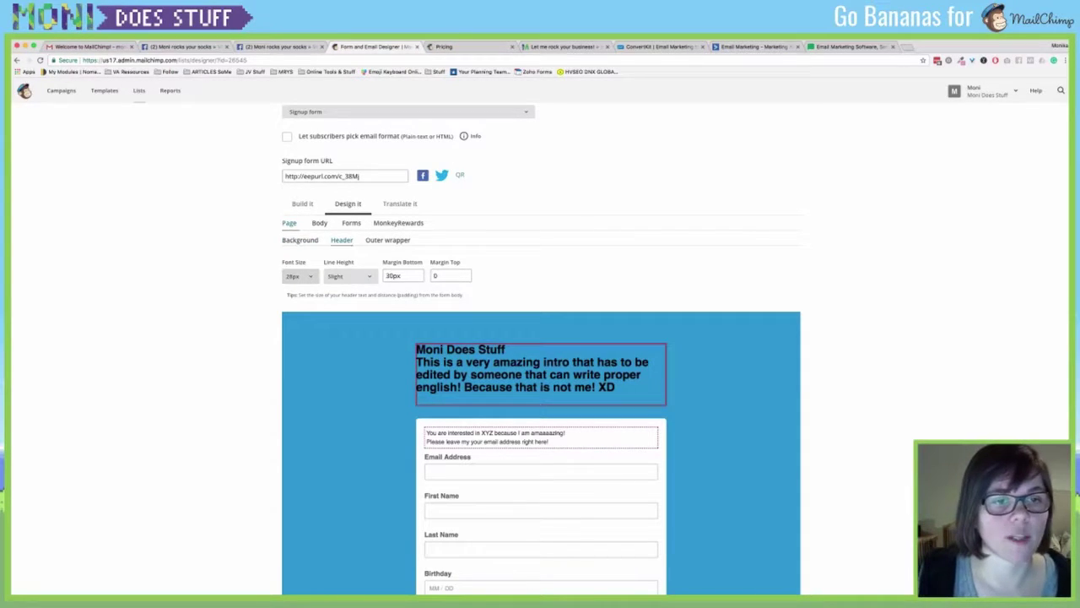
Set the header text size to 22px with Normal line spacing.
left_click(301, 276)
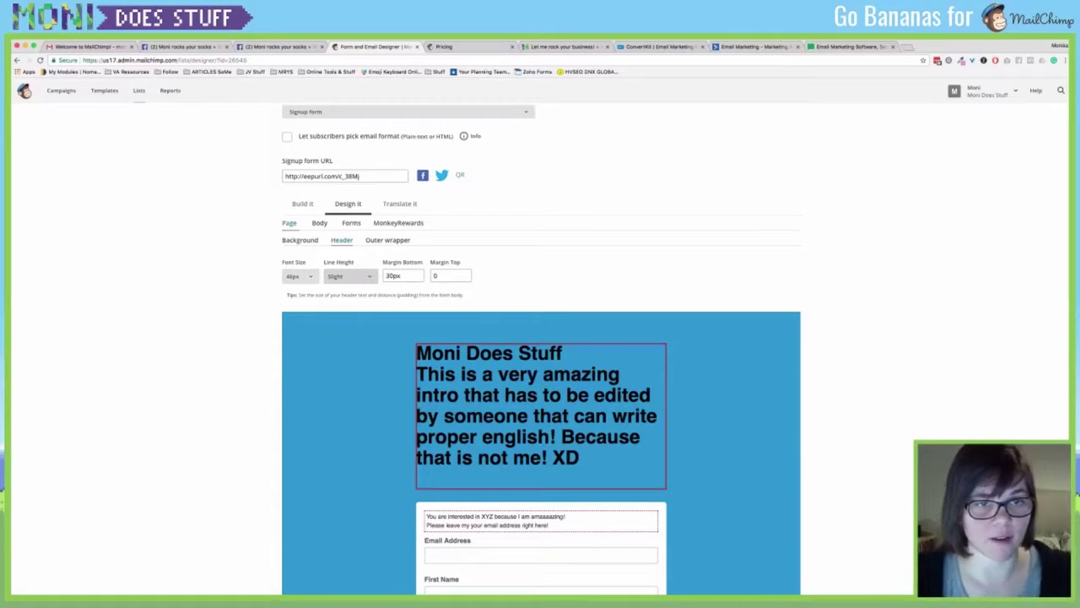
left_click(350, 280)
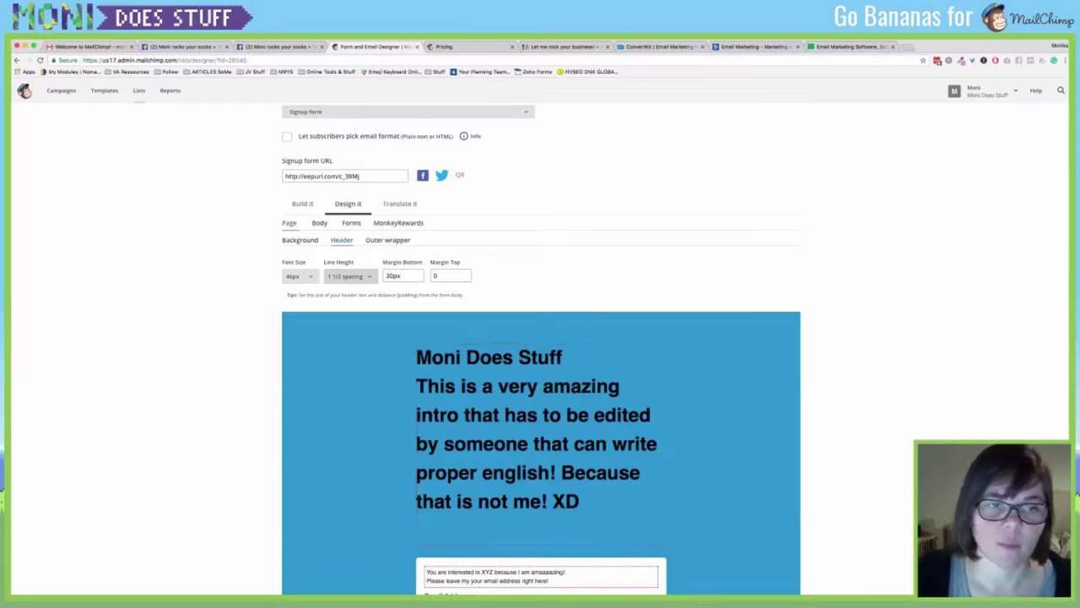
left_click(350, 276)
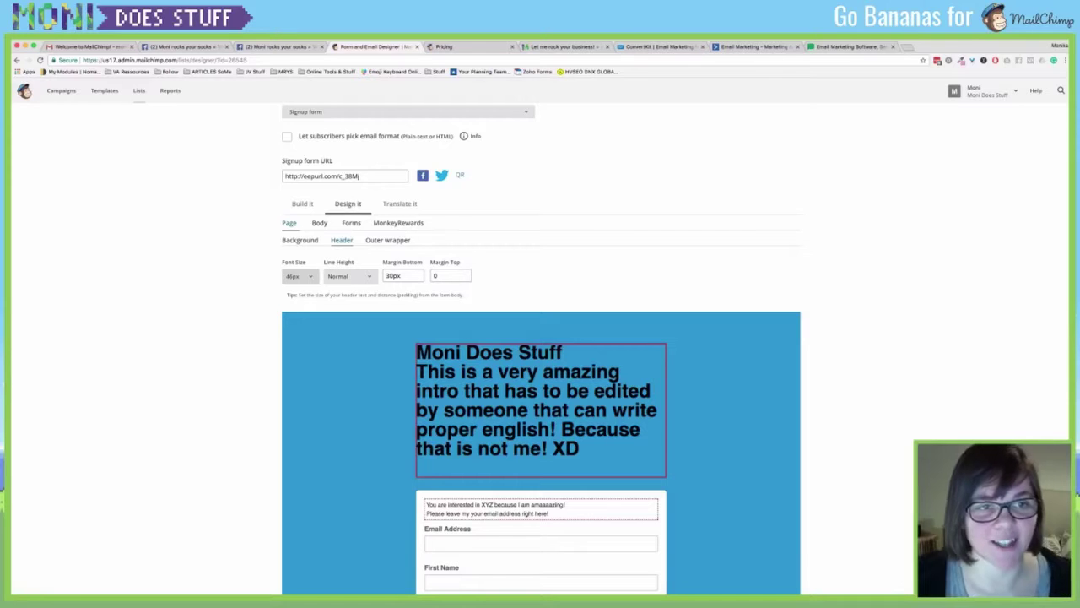
left_click(297, 276)
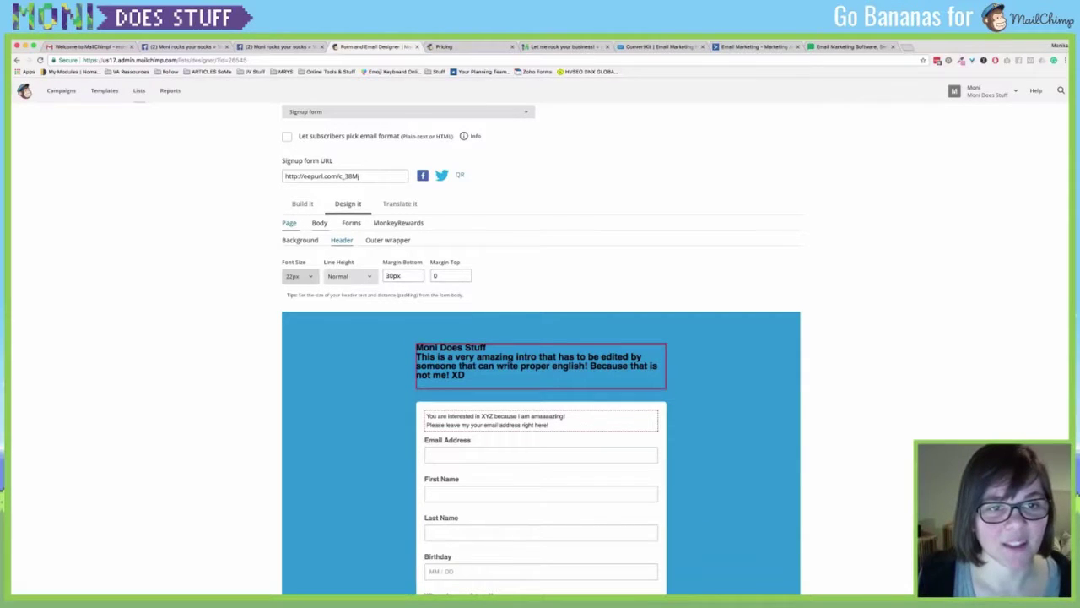
Change the header's bottom margin from 30px to 0px.
double_click(393, 276)
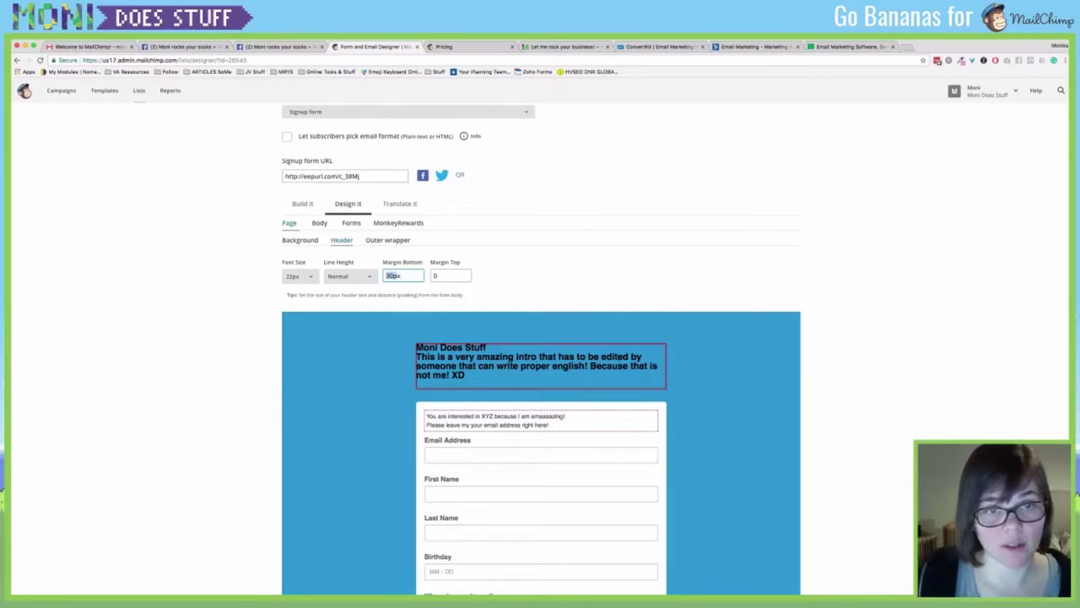
left_click(385, 276)
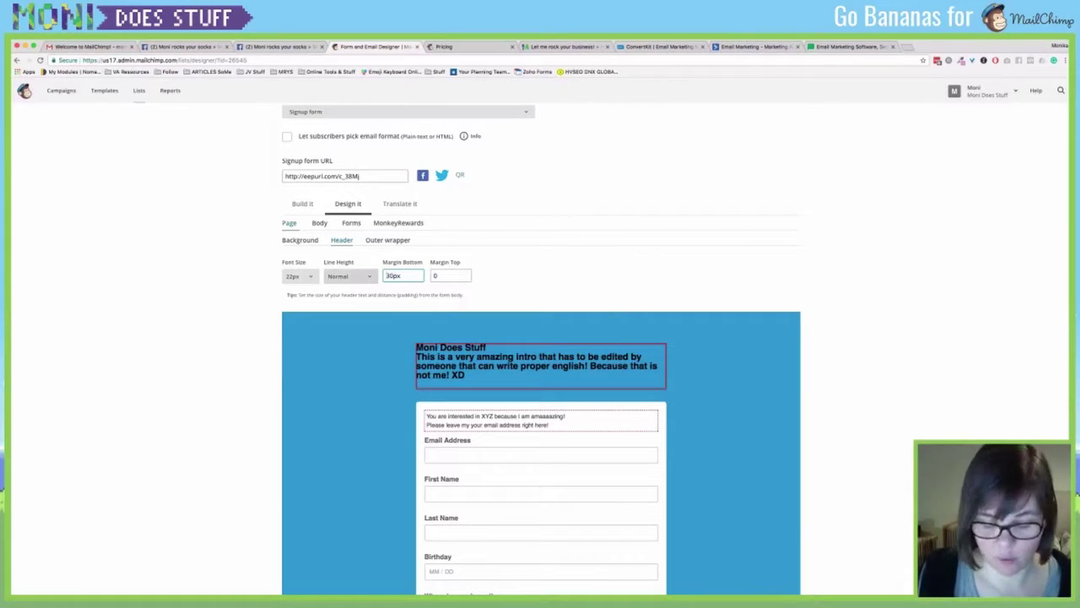
key("Delete")
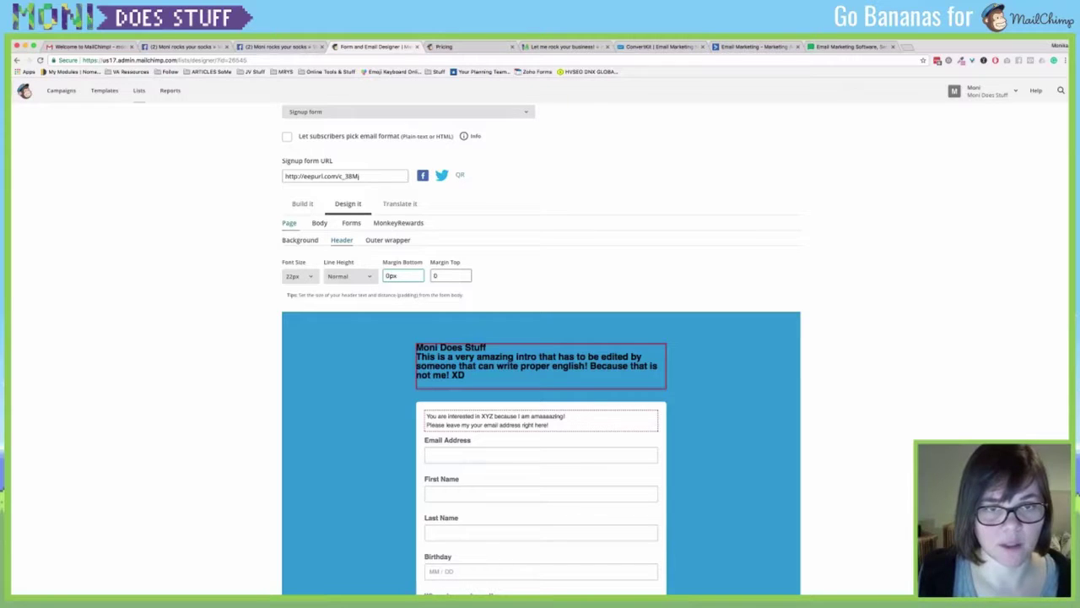
key("Tab")
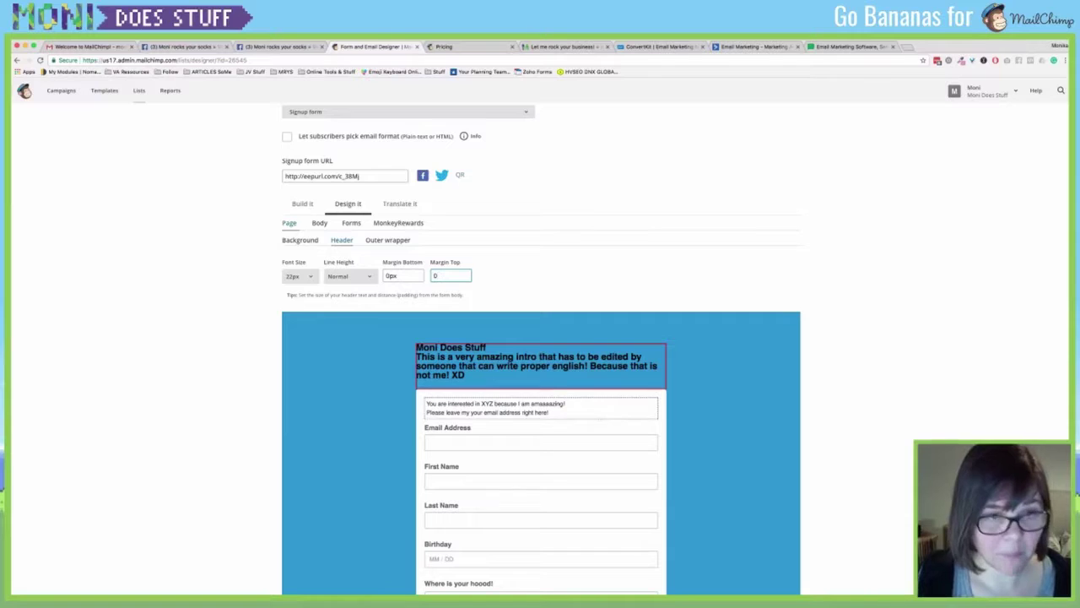
Set the Page > Outer wrapper background colour to bright green #23d220.
left_click(388, 240)
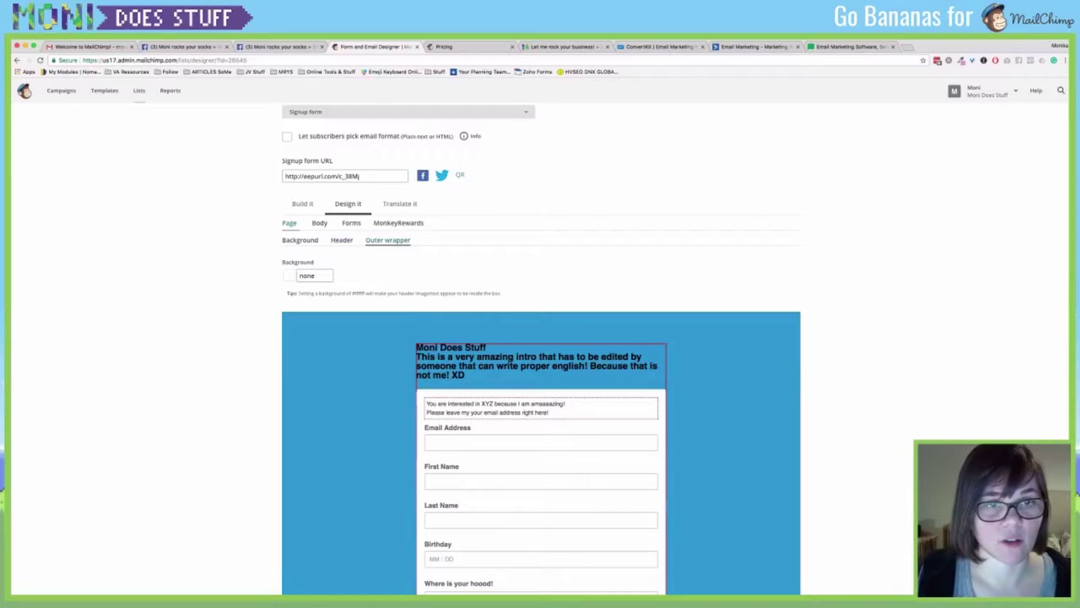
left_click(313, 275)
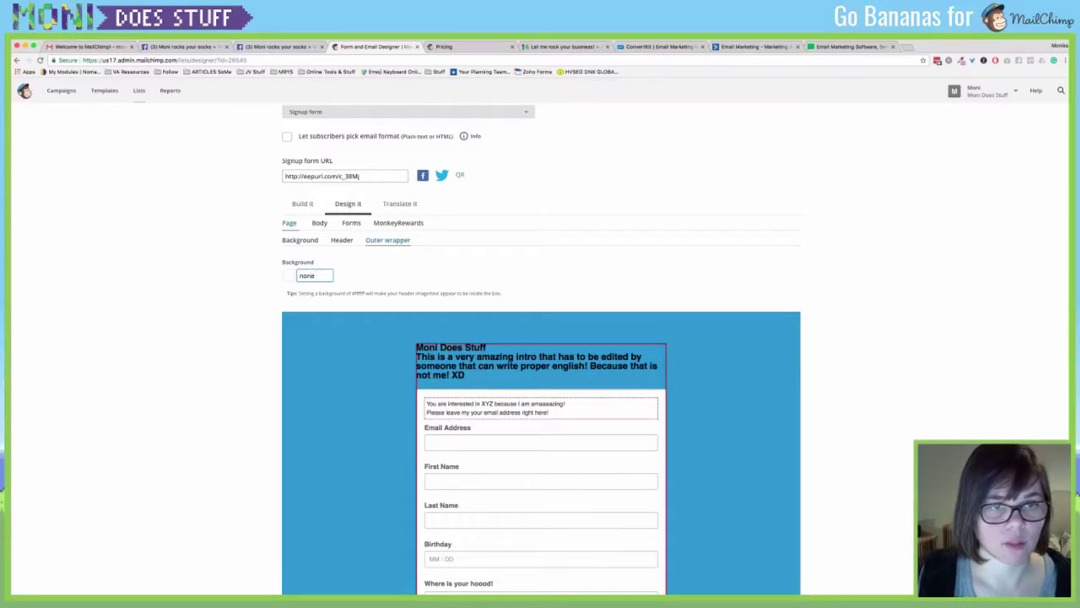
left_click(312, 275)
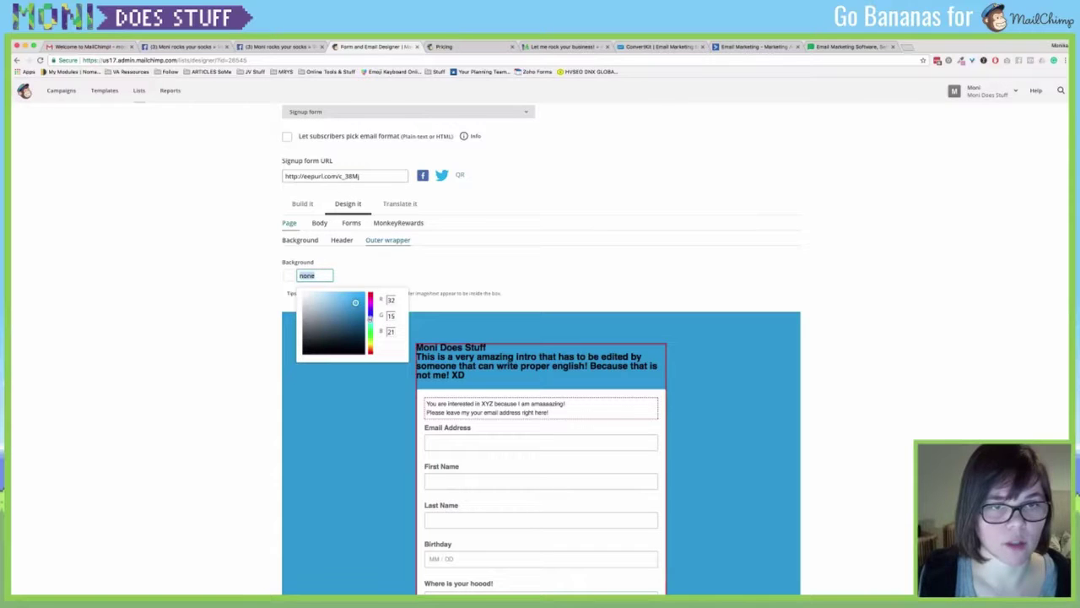
type("#23d220")
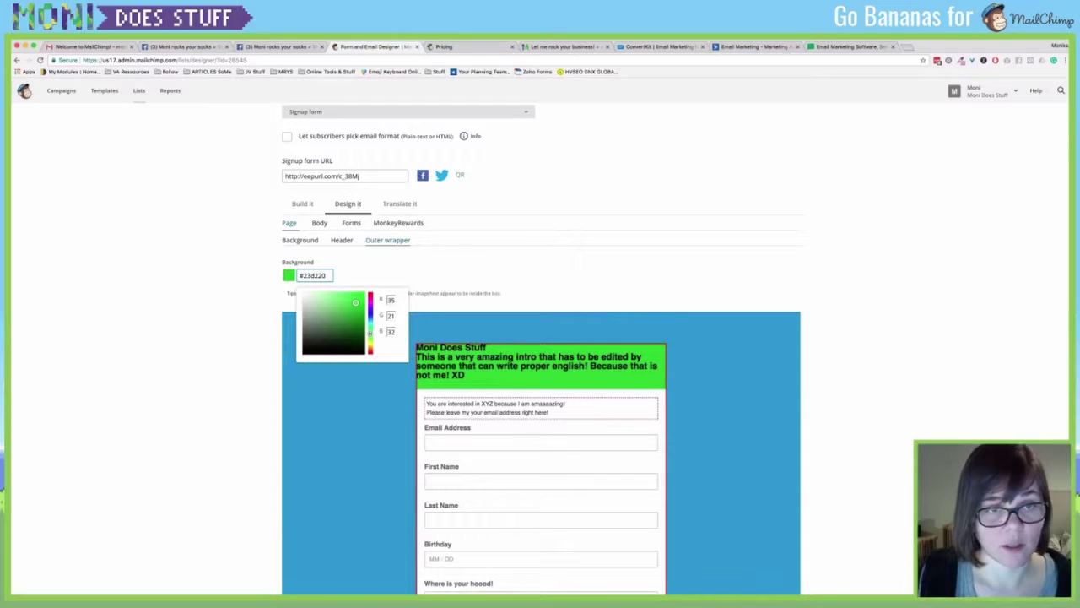
key("shift+Left")
key("shift+Left")
key("shift+Left")
key("shift+Left")
key("shift+Left")
key("shift+Left")
key("BackSpace")
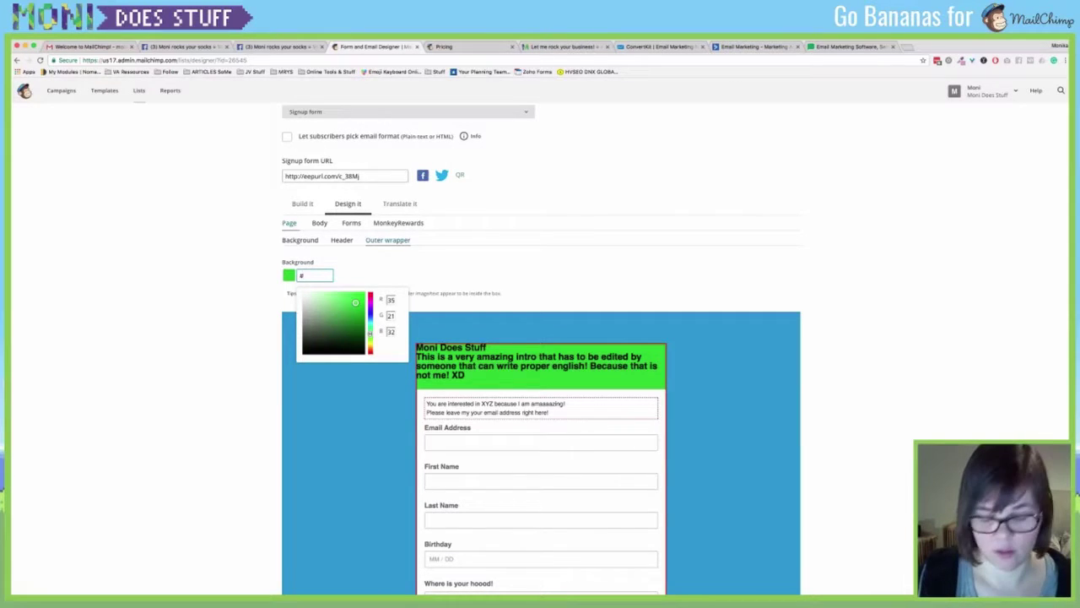
key("Tab")
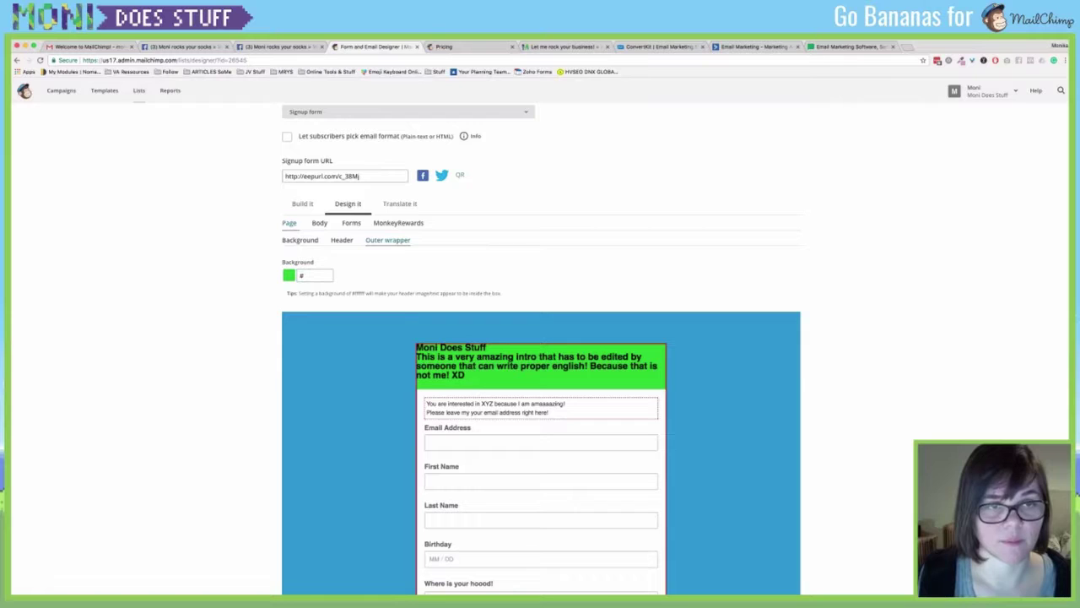
Close the outer wrapper colour picker and bring up the Body colour settings.
left_click(314, 275)
left_click(314, 275)
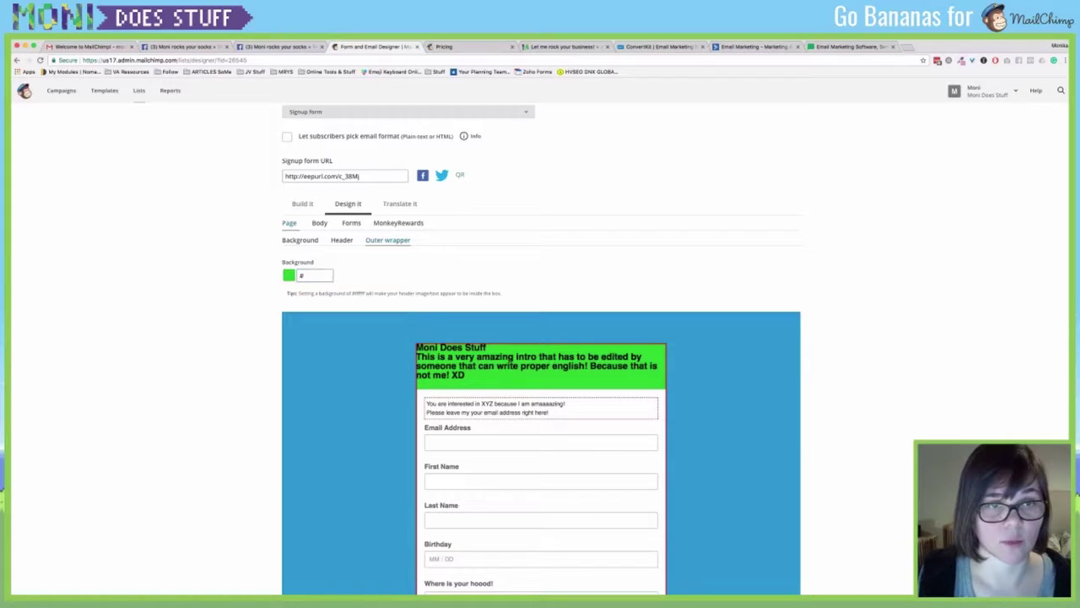
left_click(314, 275)
key("Tab")
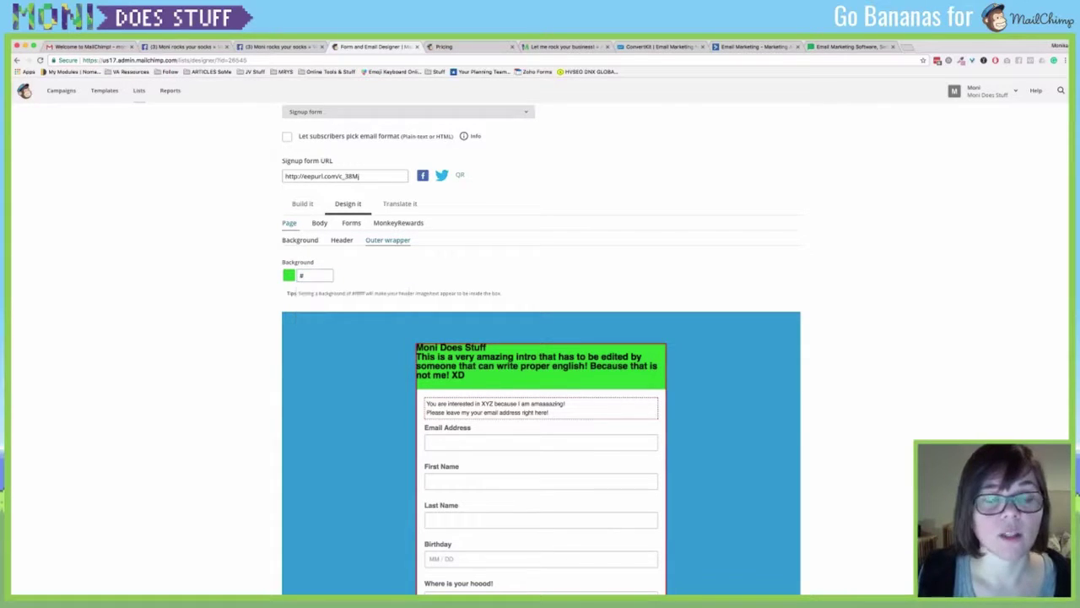
left_click(314, 275)
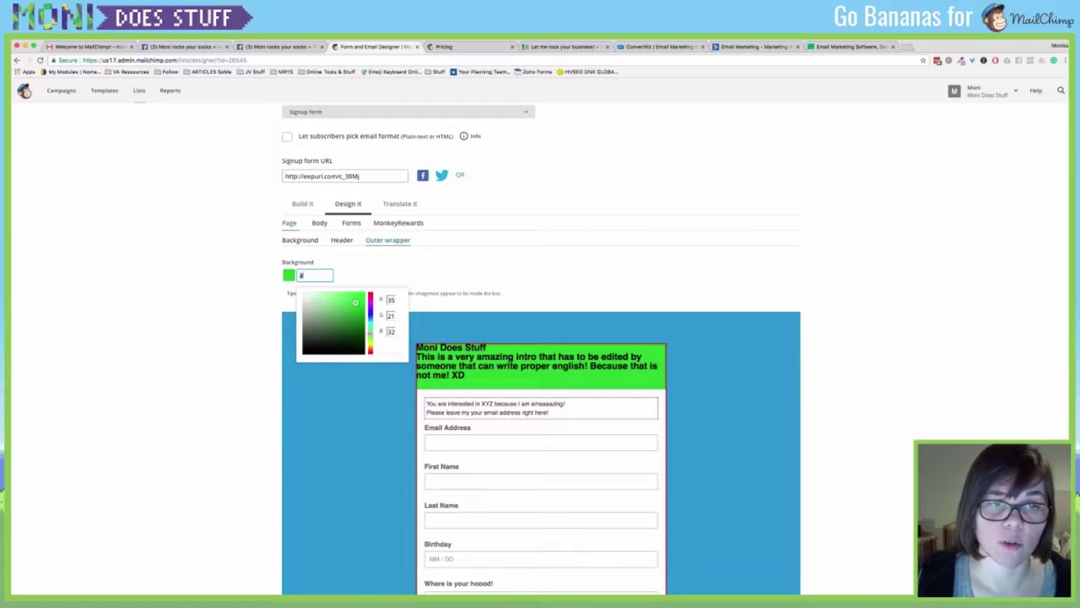
key("Escape")
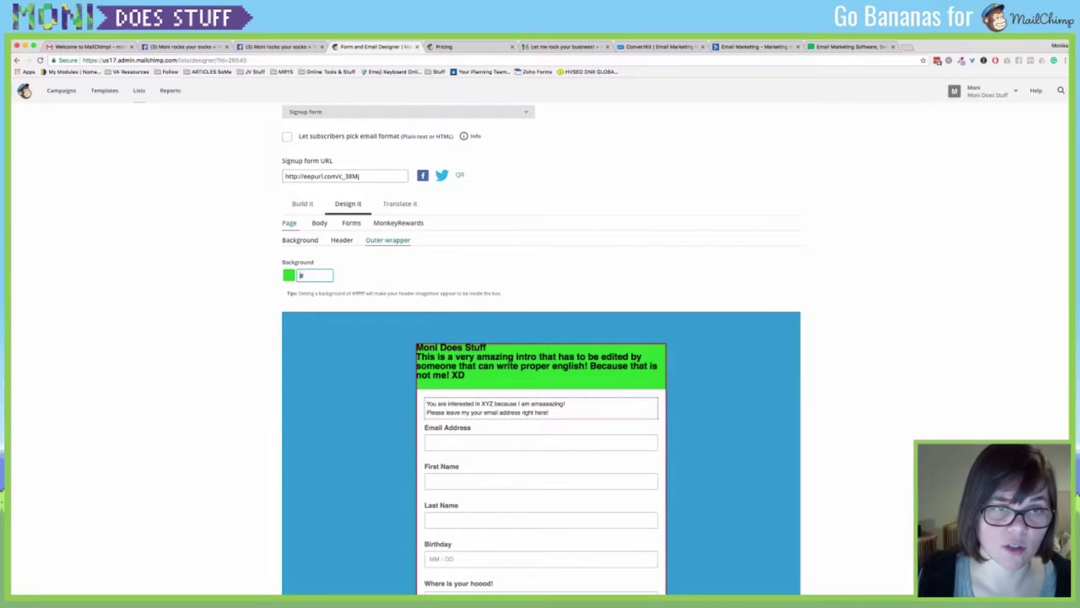
key("Tab")
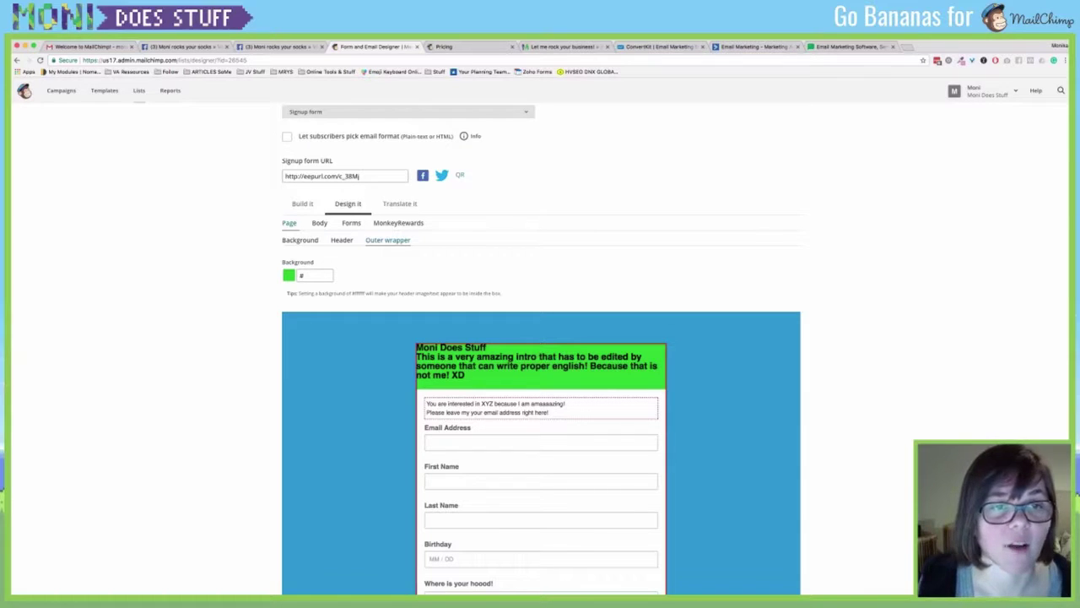
left_click(319, 223)
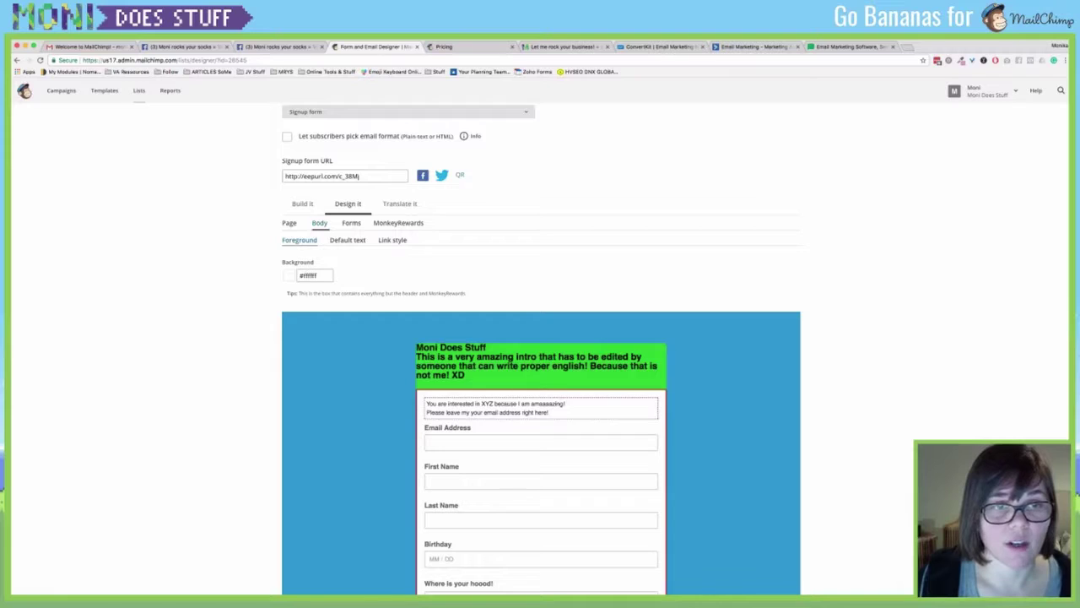
Change the Default text font family from Arial to Georgia, then to Verdana.
left_click(314, 275)
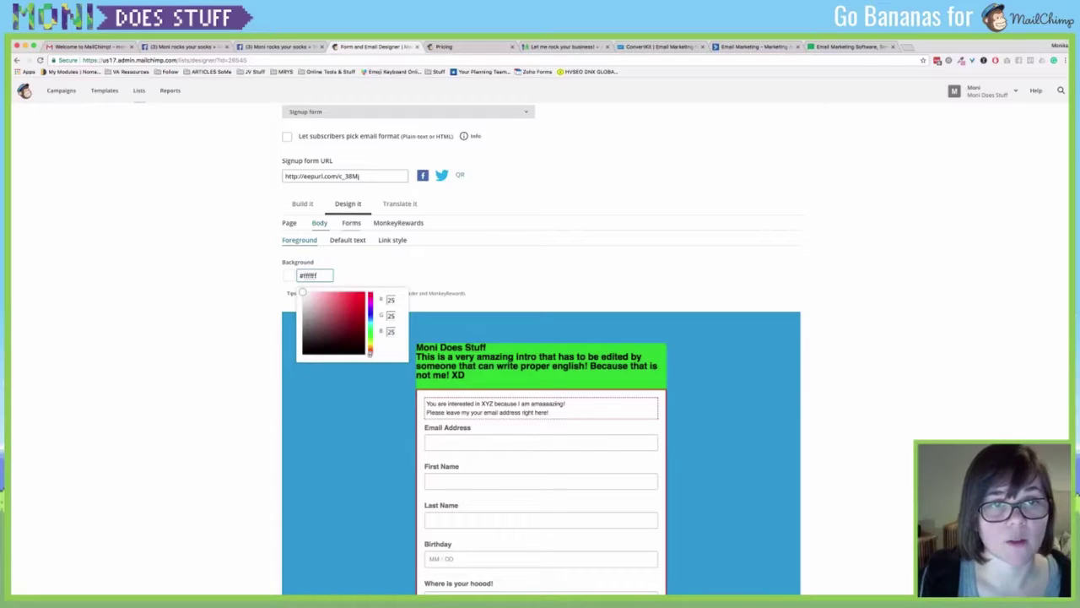
left_click(346, 239)
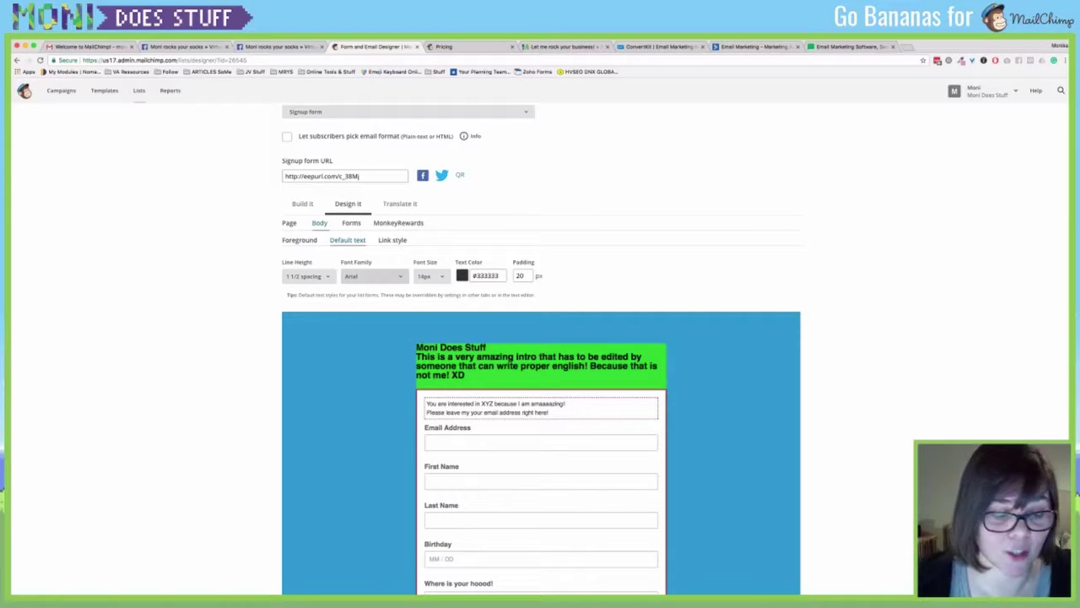
left_click(363, 302)
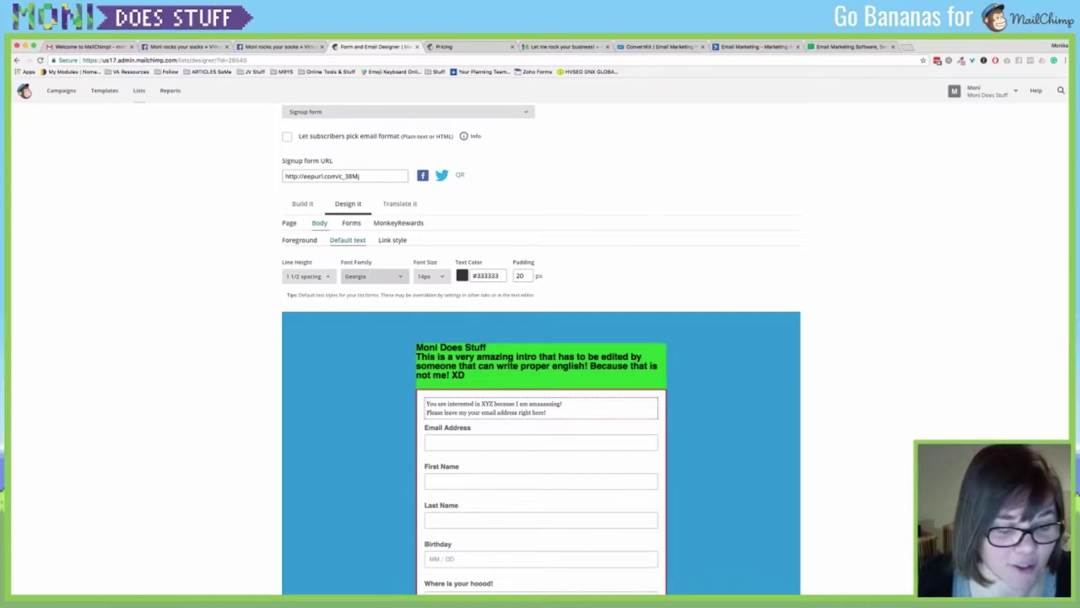
key("v")
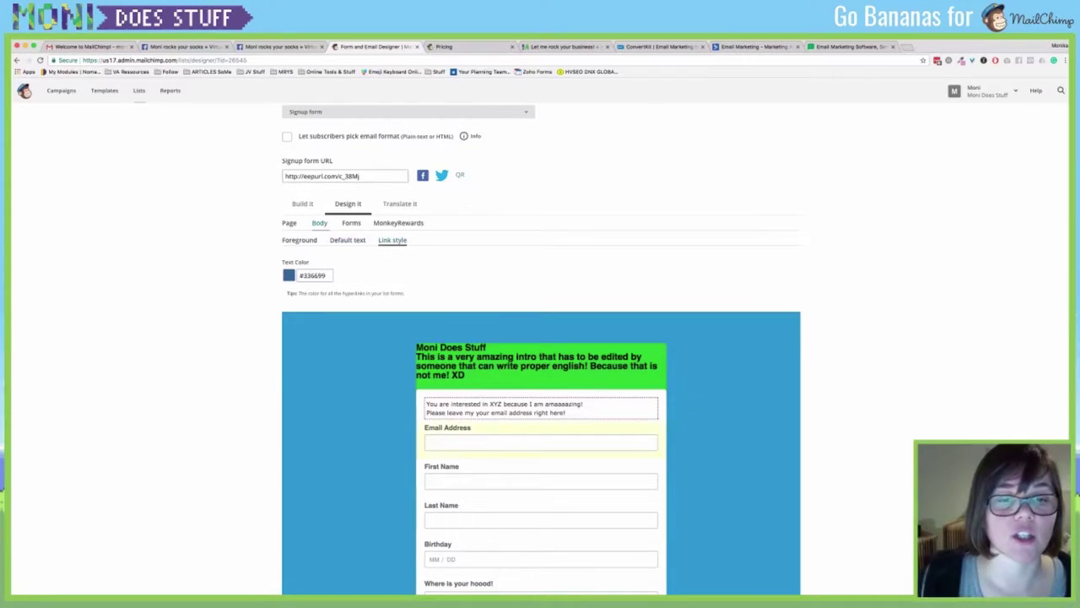
scroll(541, 348, "down", 5)
scroll(541, 348, "up", 3)
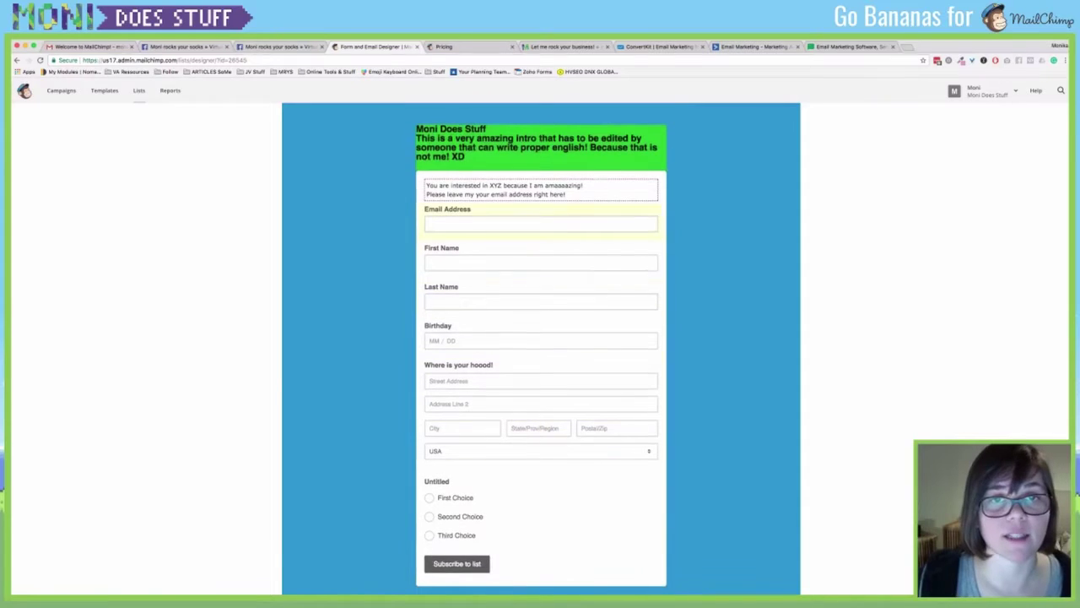
scroll(541, 348, "up", 5)
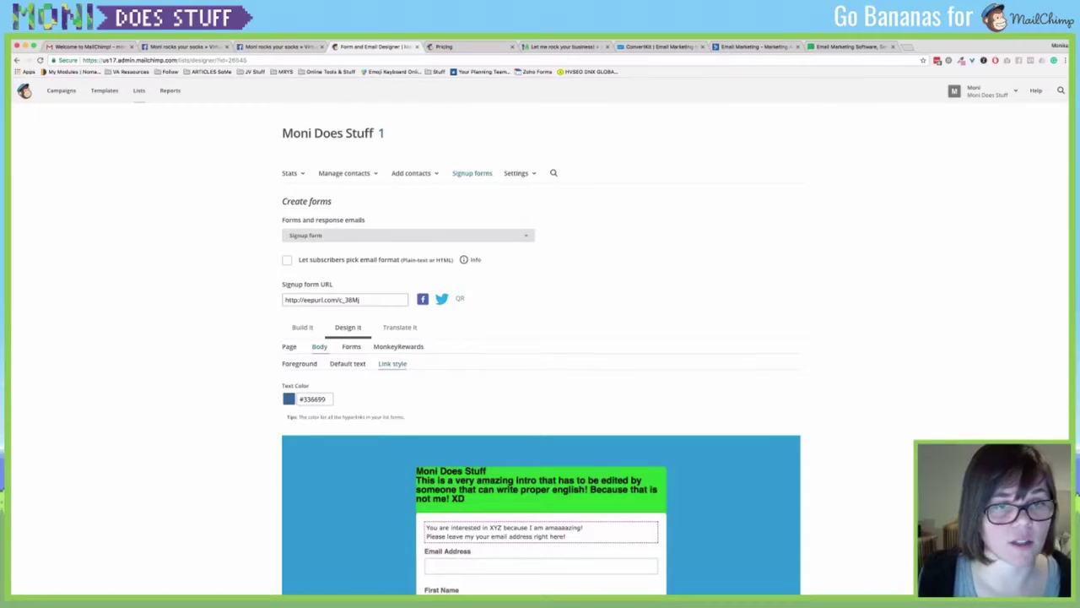
Set the Buttons background colour to dark red #bc1212.
left_click(351, 347)
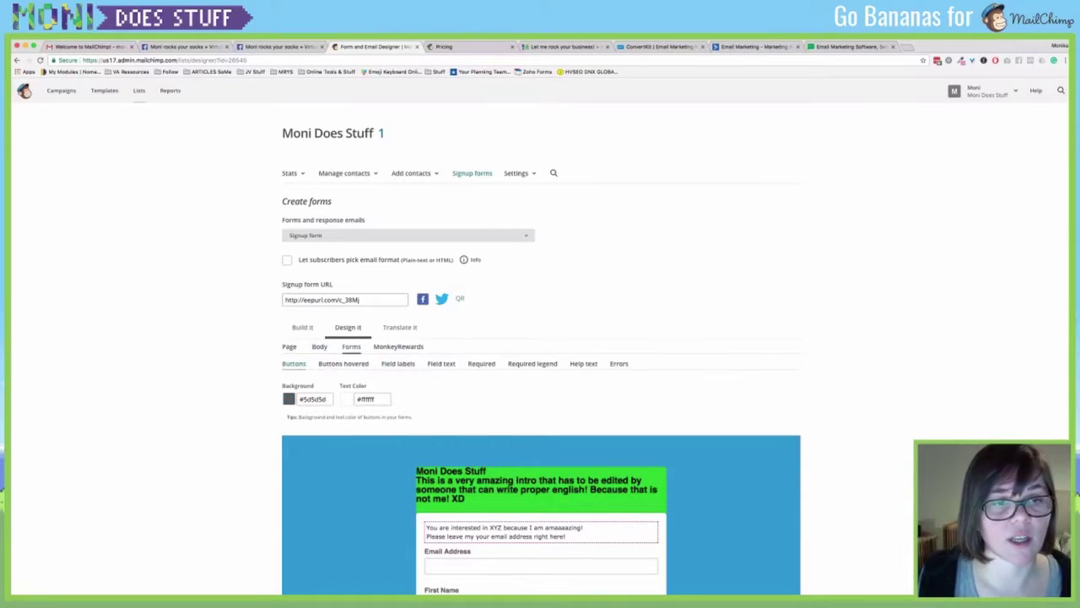
scroll(541, 348, "down", 3)
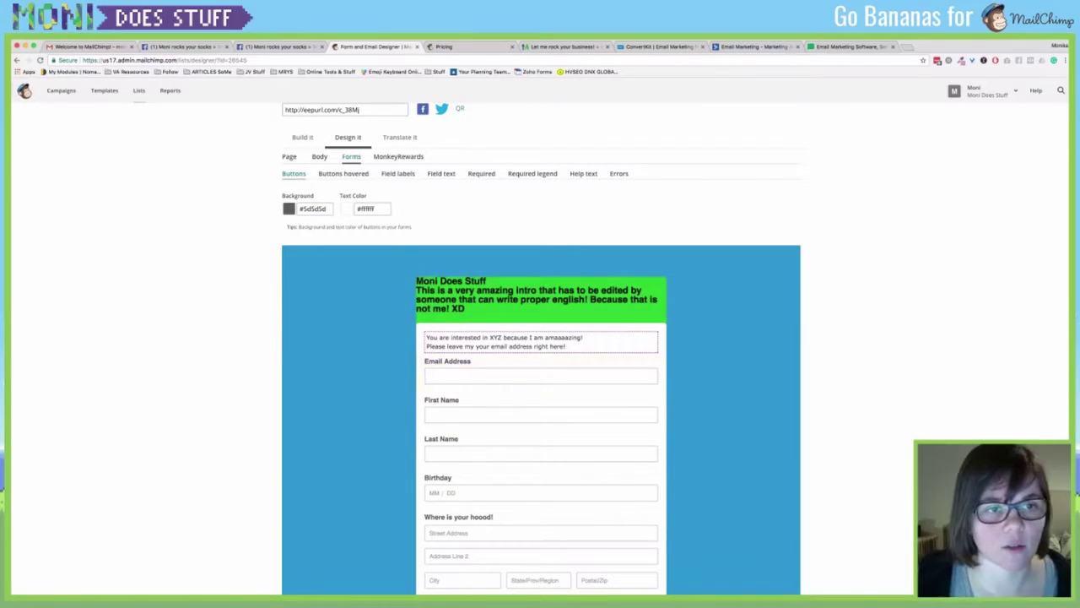
left_click(312, 208)
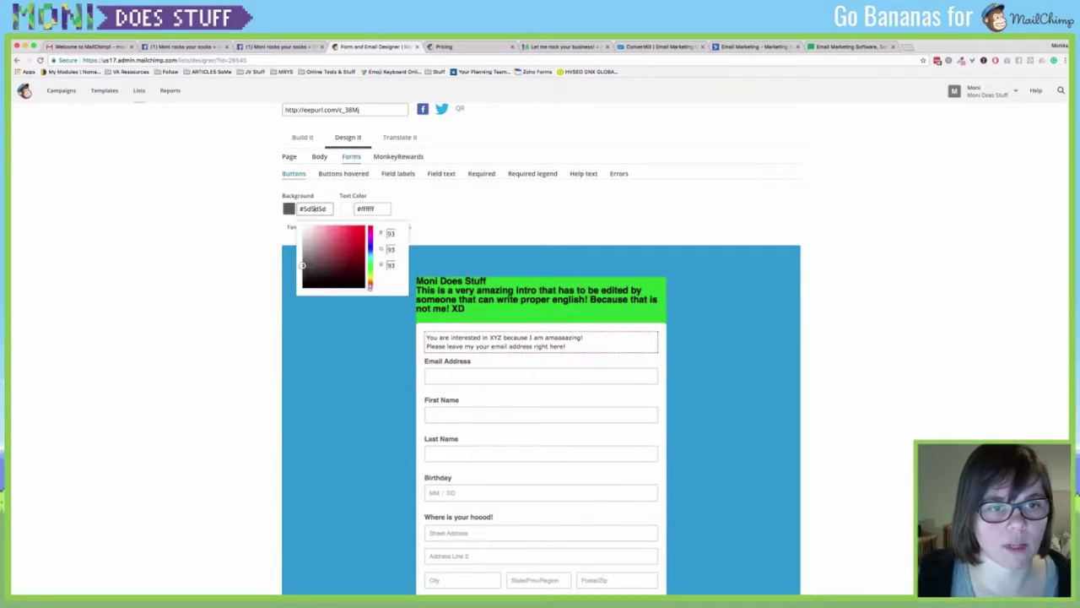
left_click(334, 237)
left_click(359, 241)
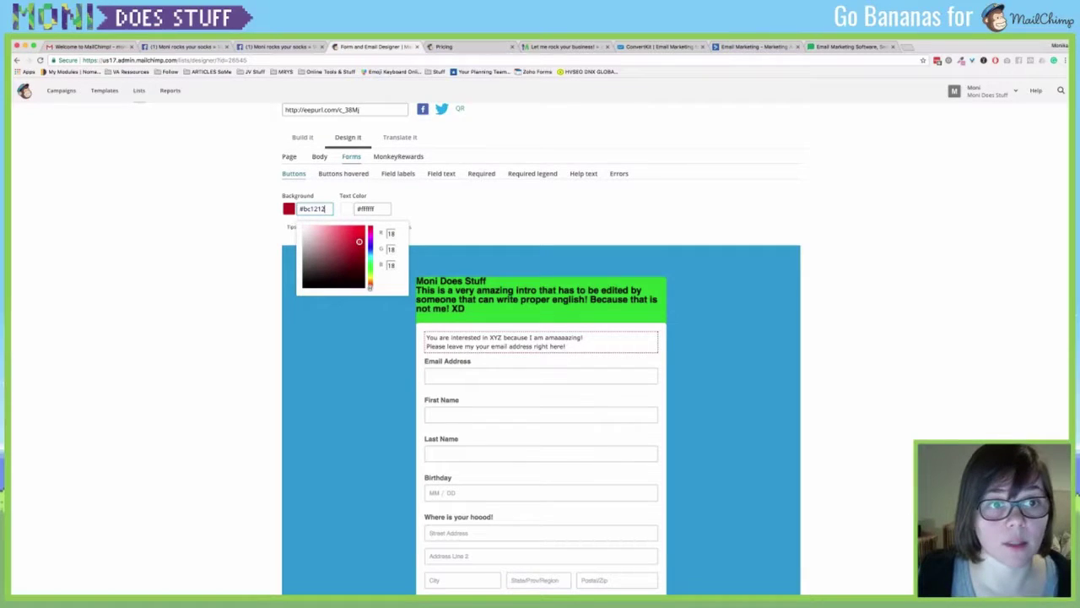
scroll(541, 337, "down", 5)
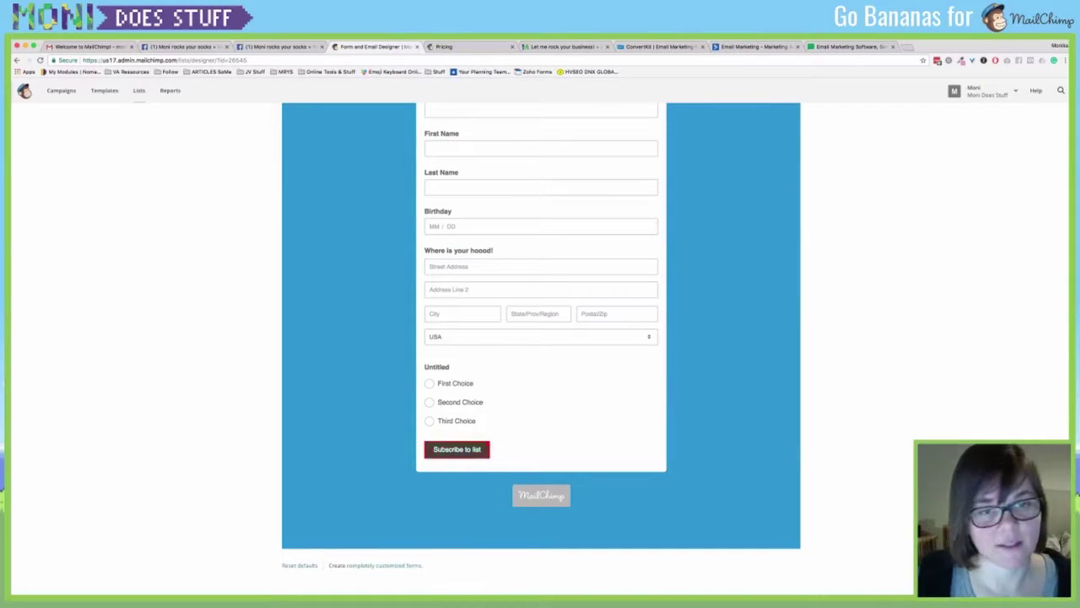
scroll(541, 338, "up", 9)
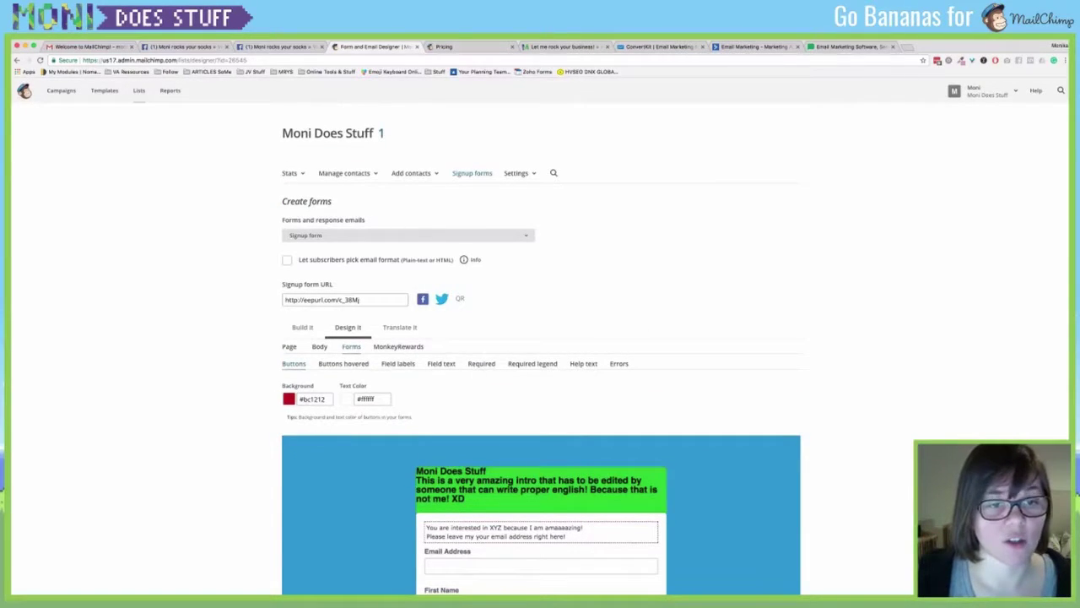
Set the Buttons hovered background colour to blue #41659f.
left_click(342, 363)
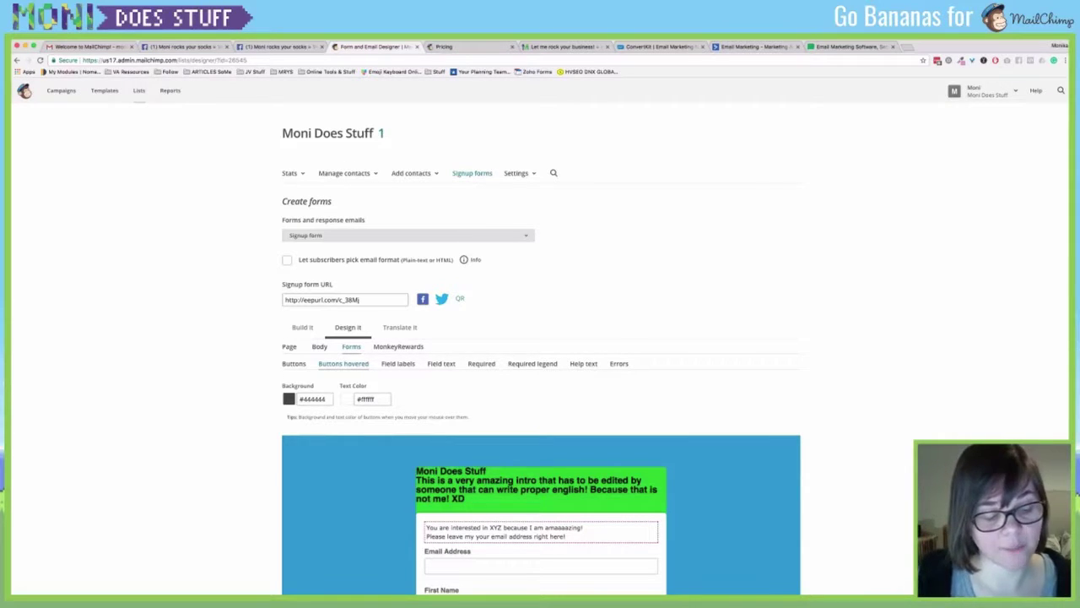
left_click(306, 399)
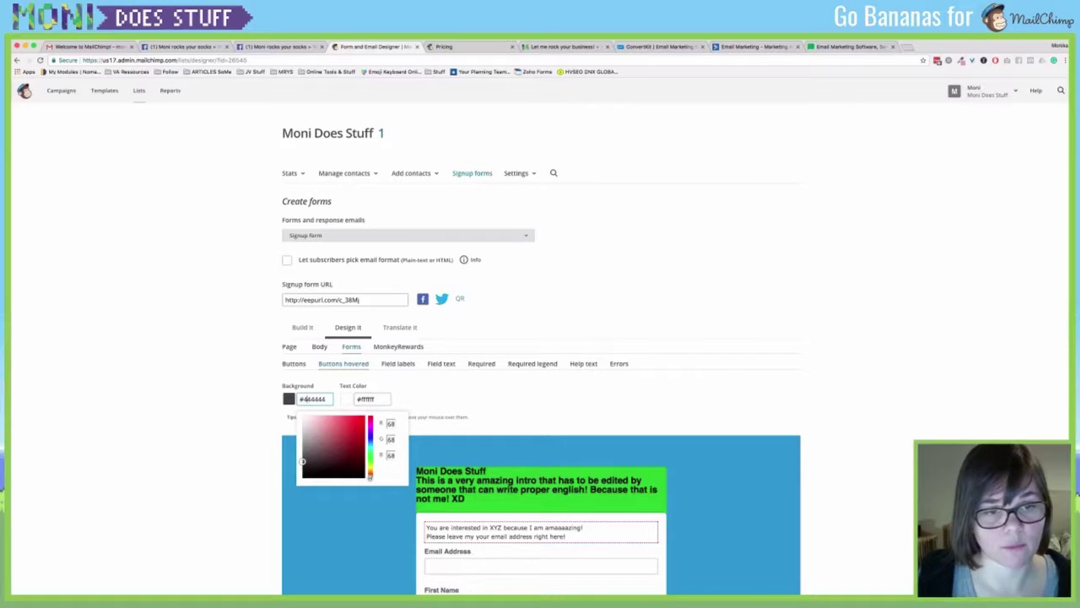
left_click_drag(369, 478, 369, 439)
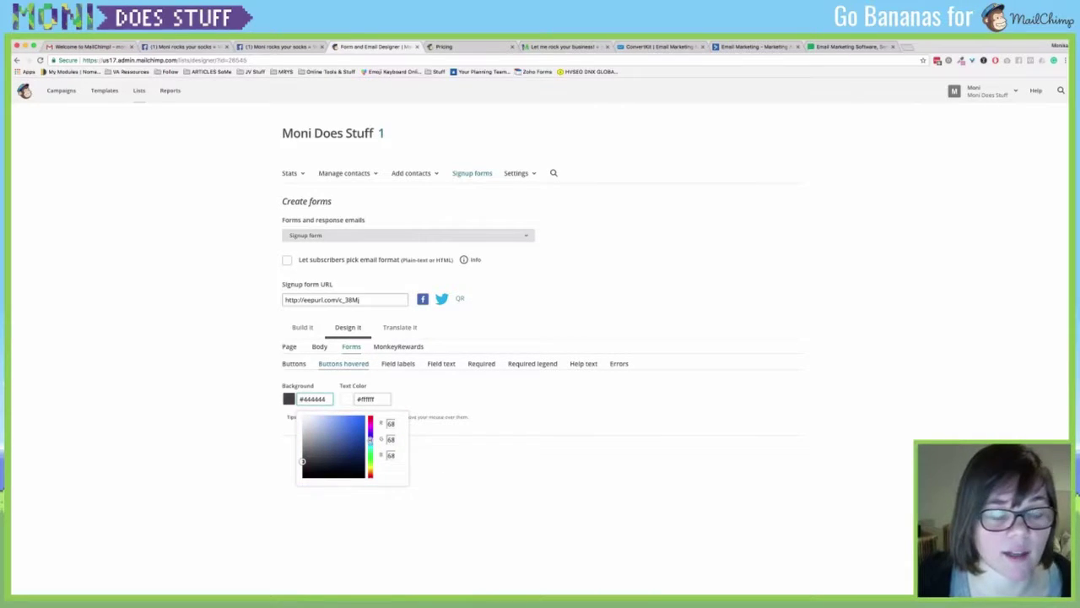
left_click(339, 439)
scroll(540, 338, "down", 8)
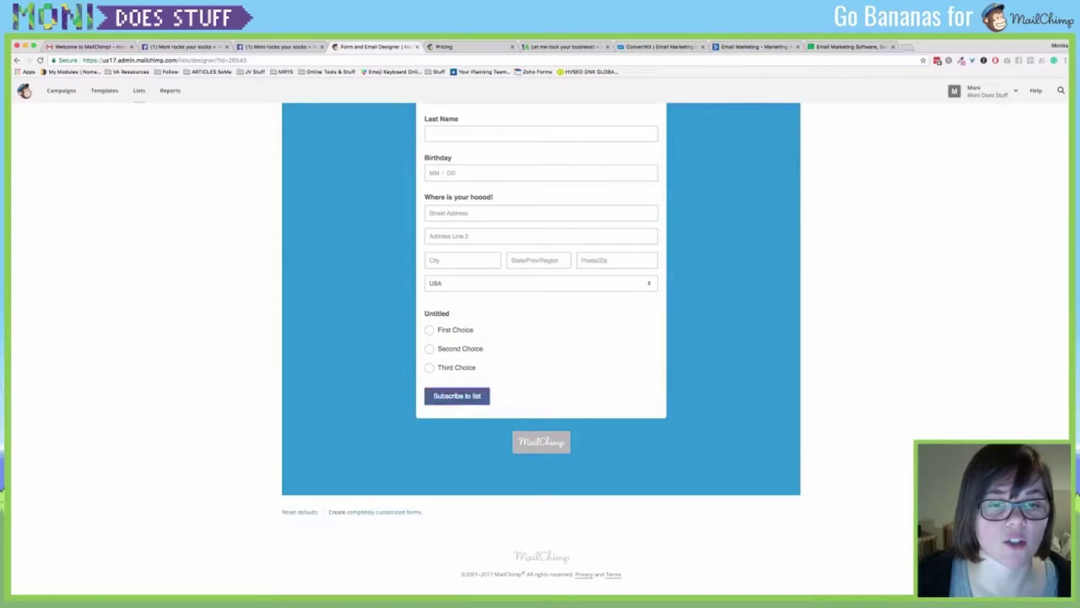
scroll(540, 337, "up", 10)
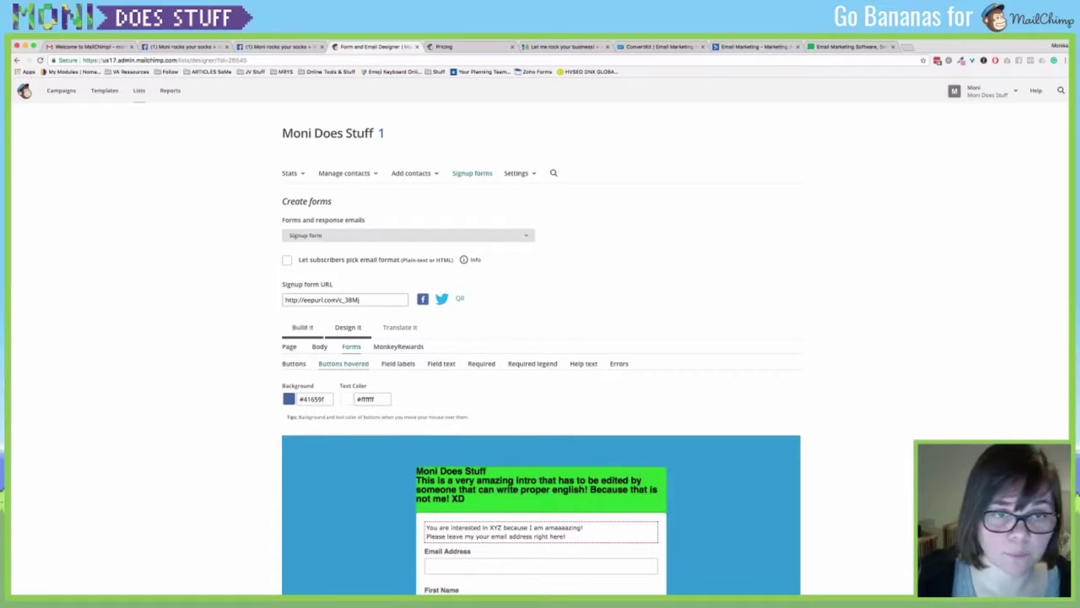
left_click(400, 326)
Replace the Country label with "What's your state, gal!" and save the translation settings.
scroll(540, 355, "down", 3)
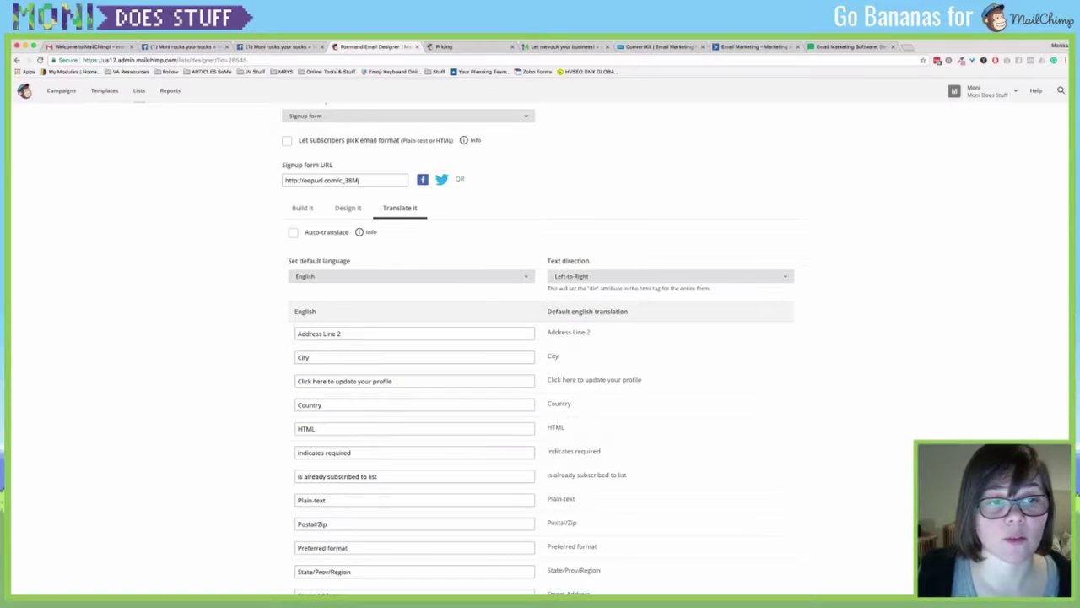
scroll(541, 355, "down", 1)
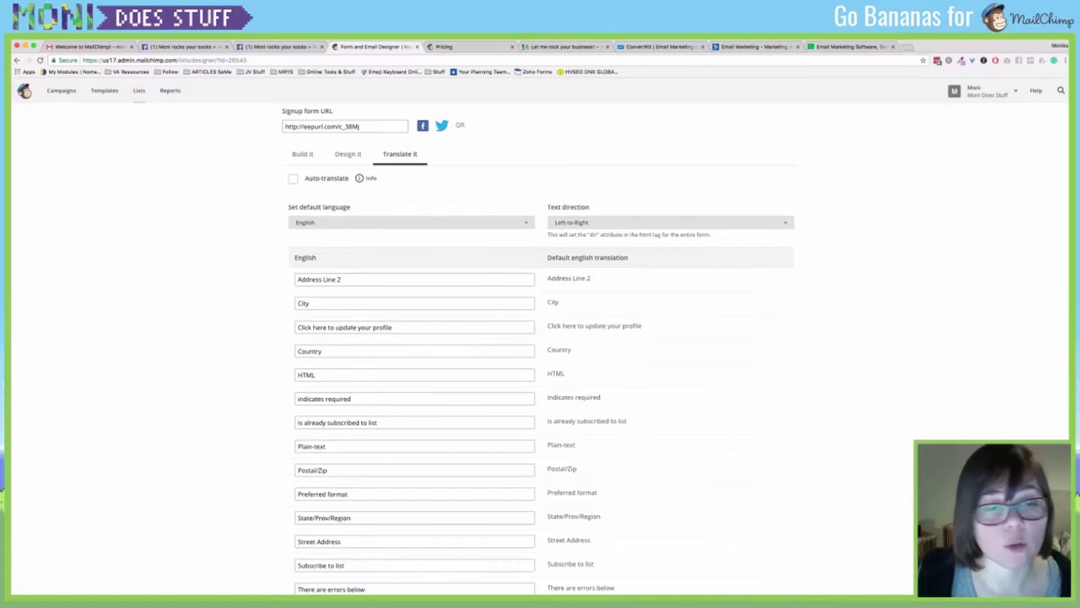
scroll(540, 355, "down", 2)
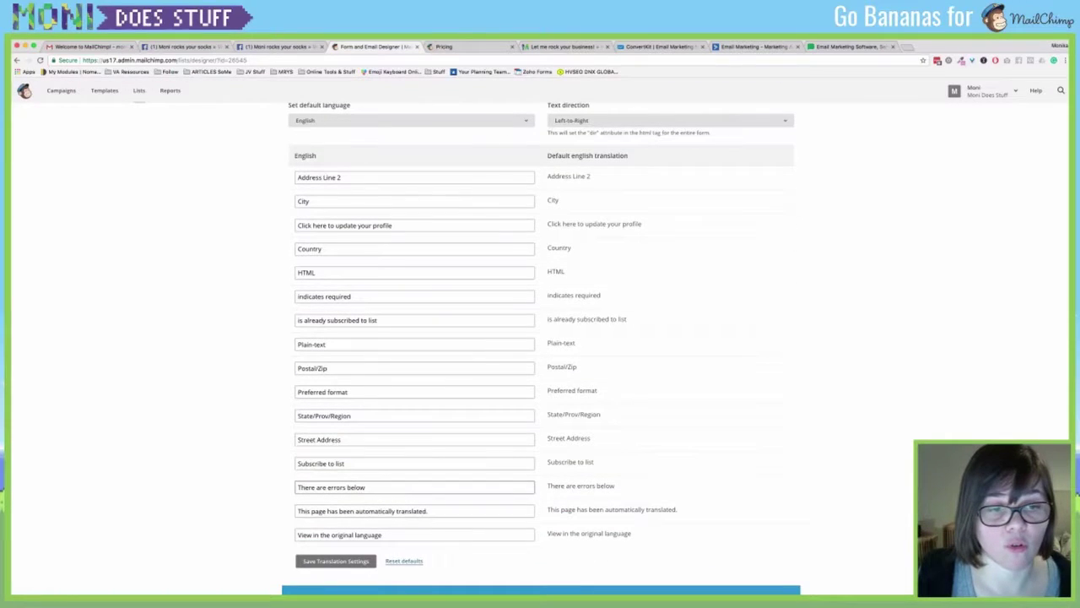
scroll(540, 349, "up", 1)
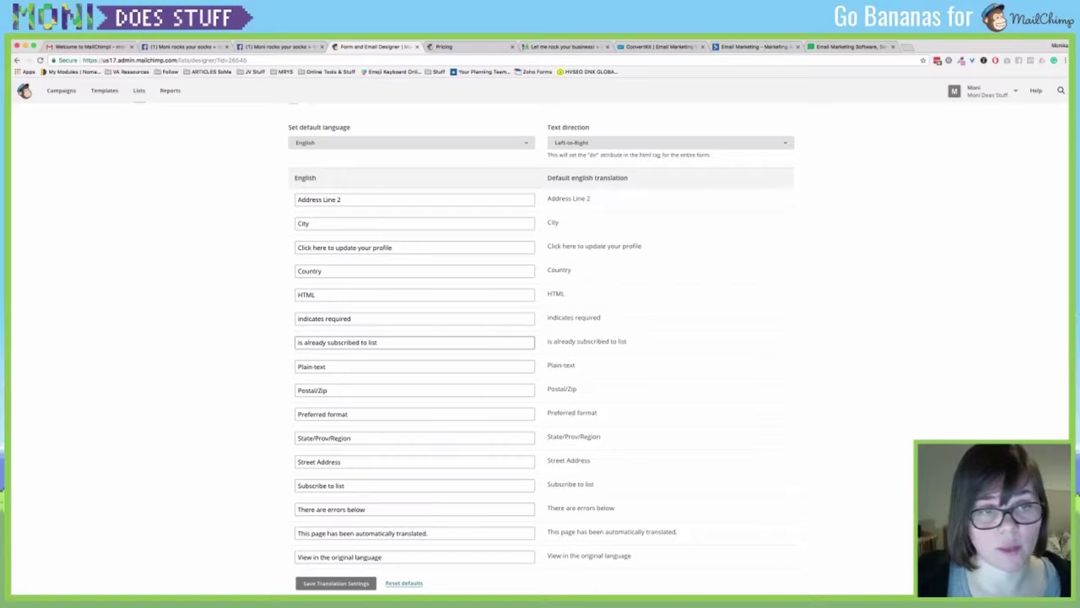
triple_click(354, 343)
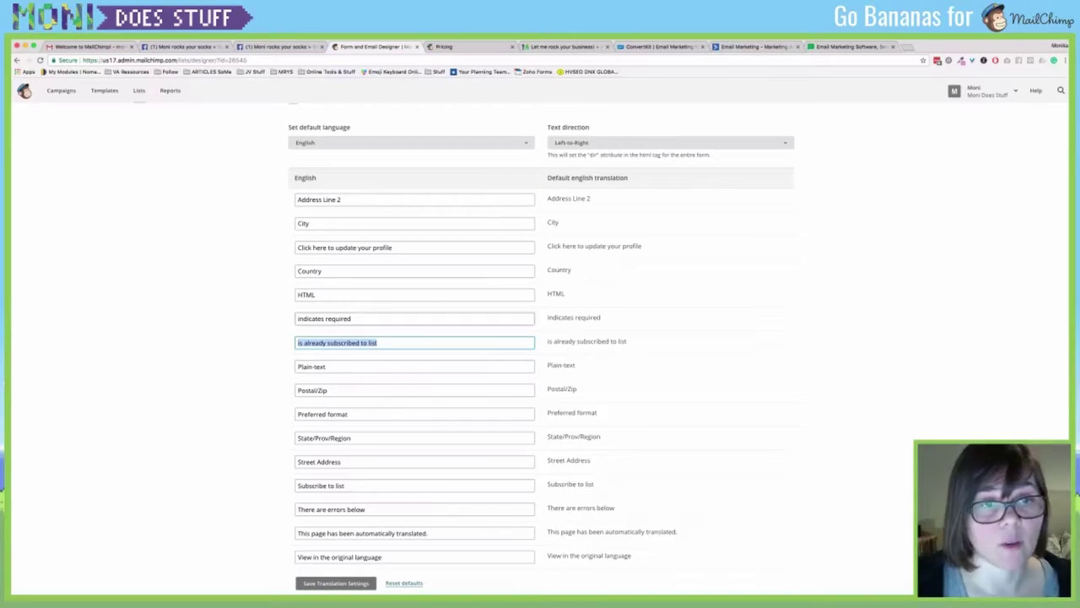
triple_click(324, 271)
type("What y")
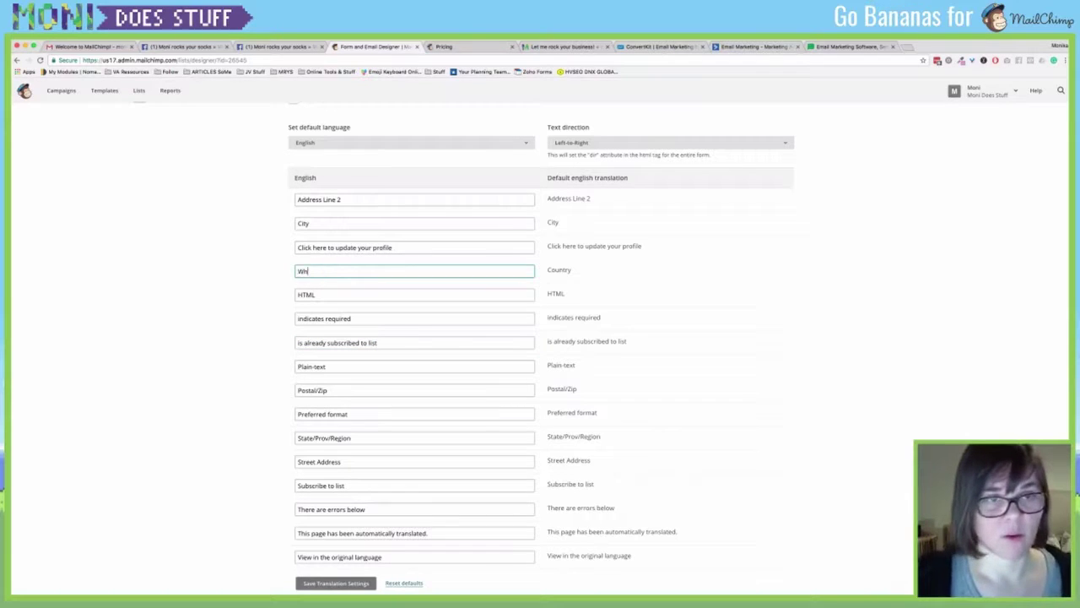
key("BackSpace")
key("BackSpace")
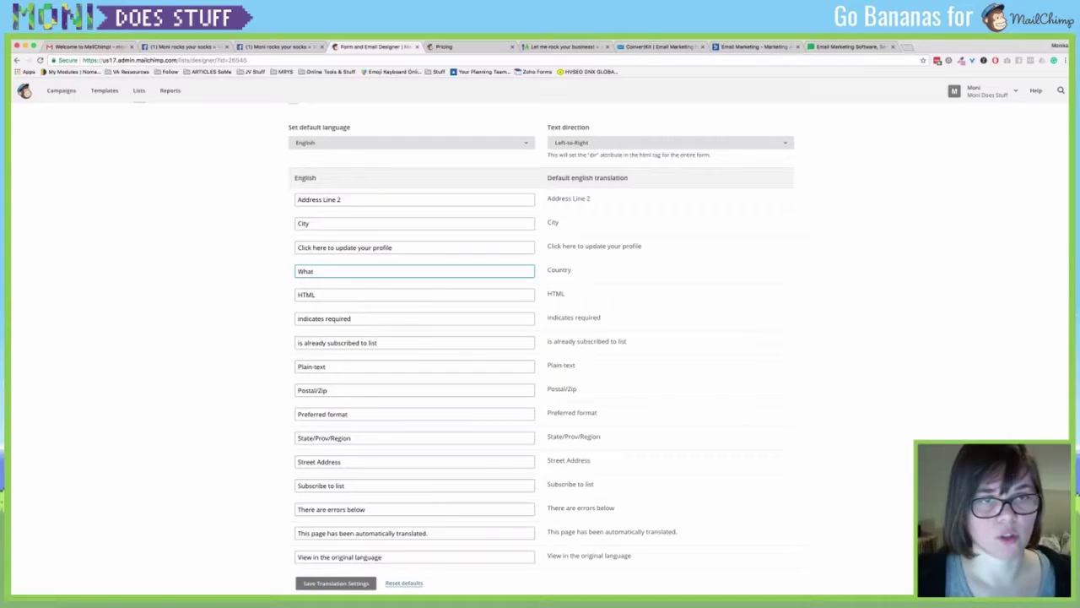
type("'s your state")
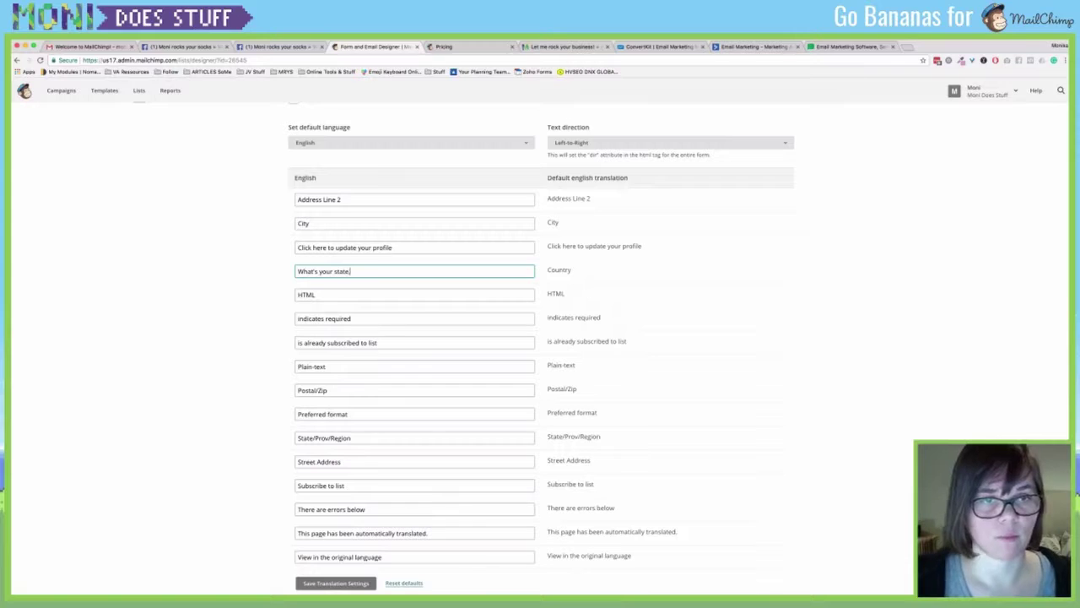
type(", gal")
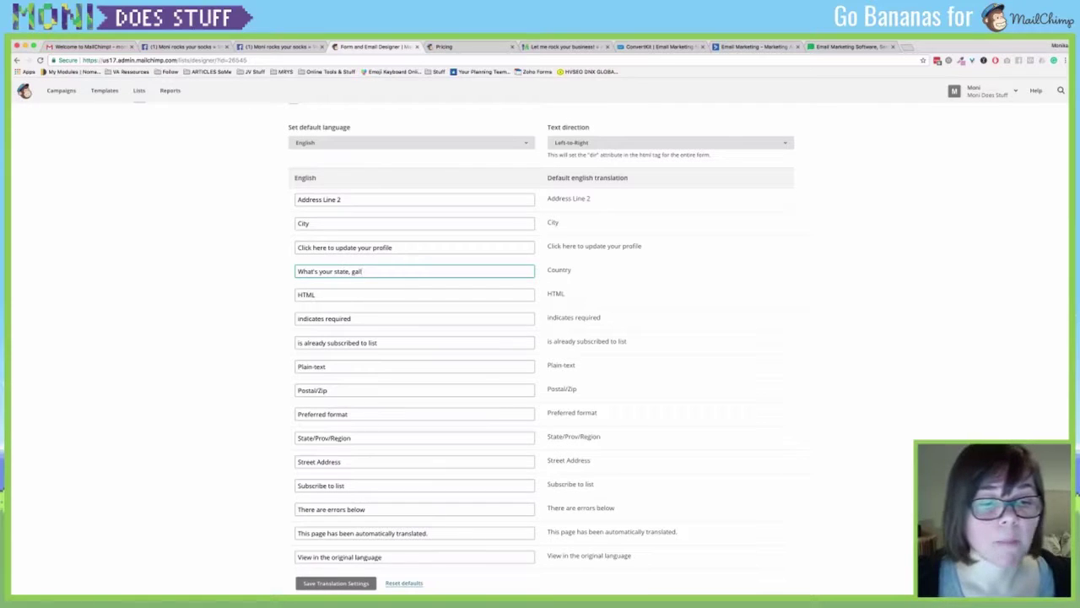
type("!")
left_click(335, 582)
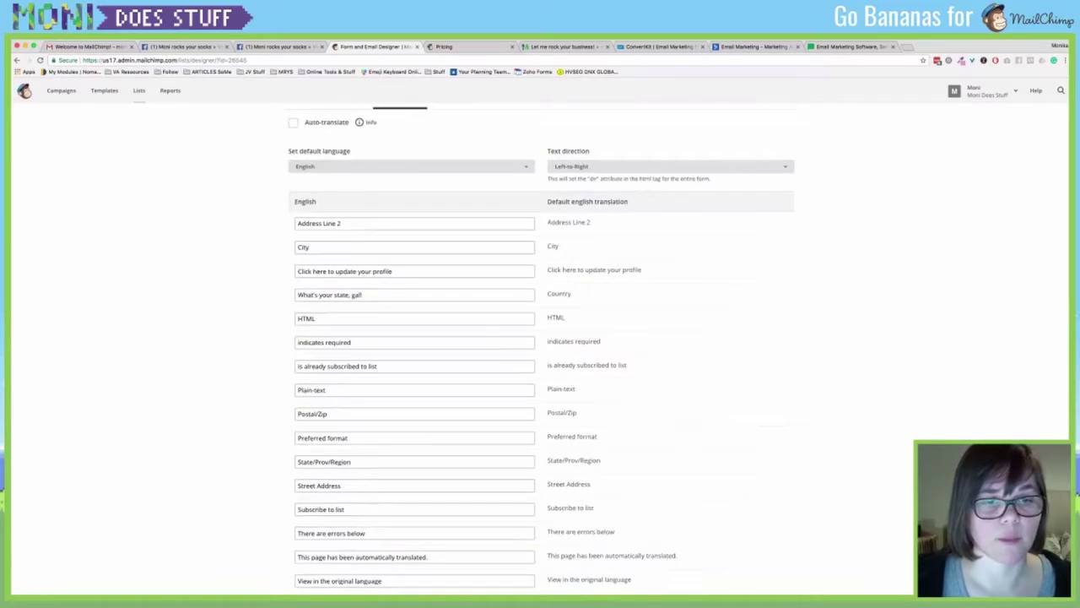
Select the signup form URL and open the Forms and response emails list.
scroll(540, 338, "down", 5)
scroll(540, 338, "up", 10)
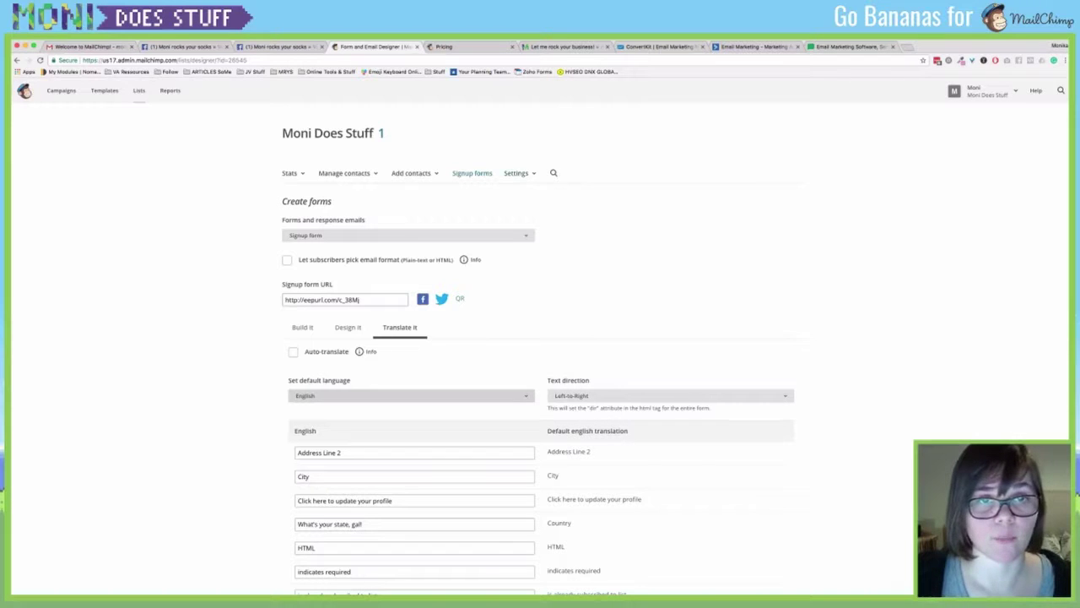
left_click(338, 300)
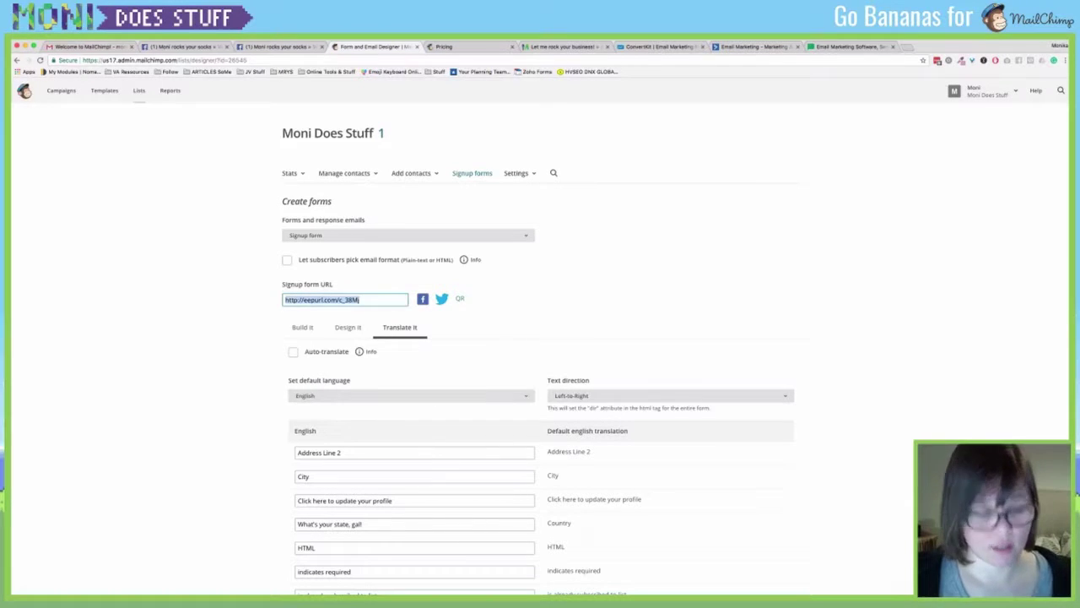
scroll(538, 354, "down", 1)
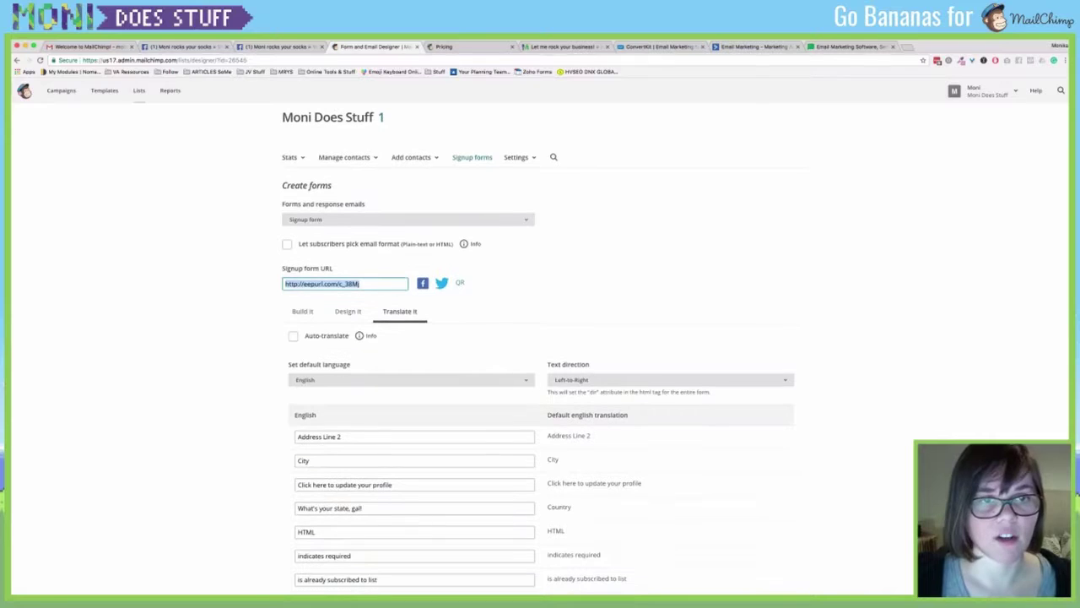
left_click(405, 220)
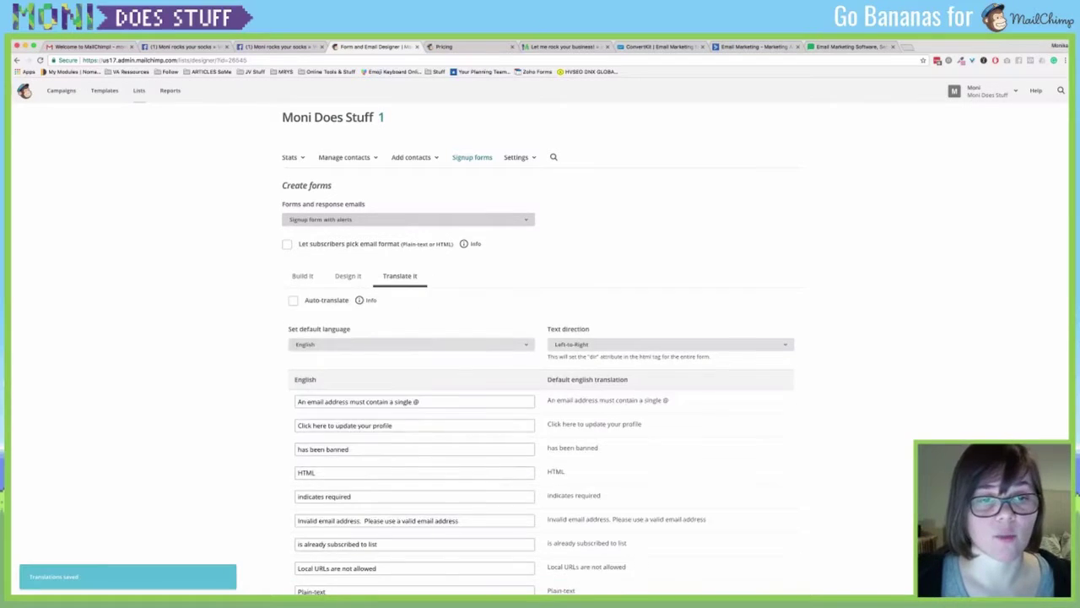
Go through Build it to Design it and select the reCAPTCHA confirmation form.
scroll(540, 354, "down", 4)
scroll(540, 354, "up", 1)
scroll(540, 354, "up", 3)
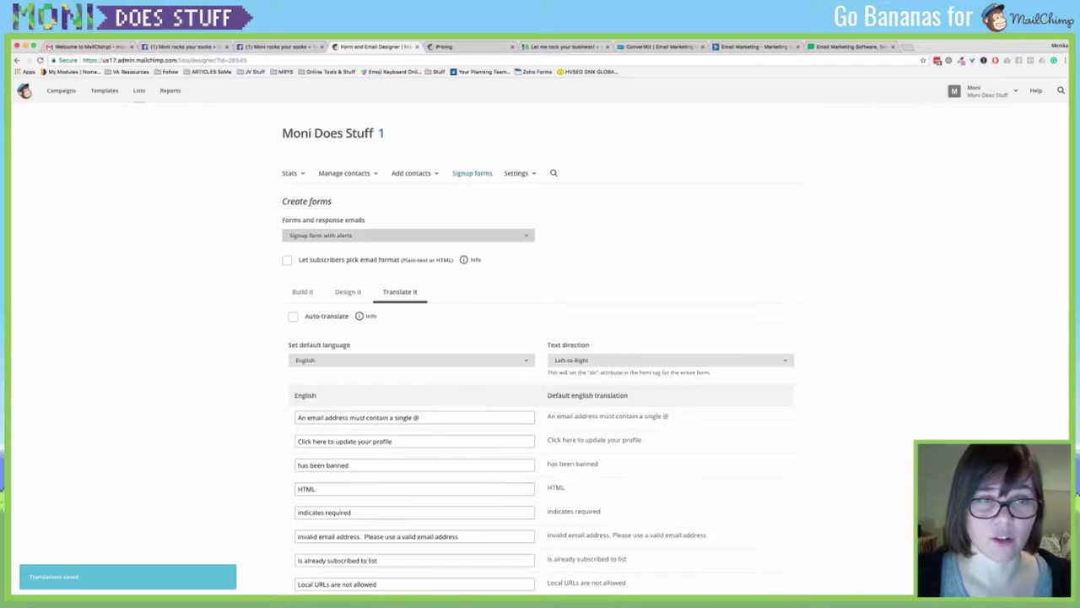
left_click(302, 291)
scroll(540, 355, "down", 2)
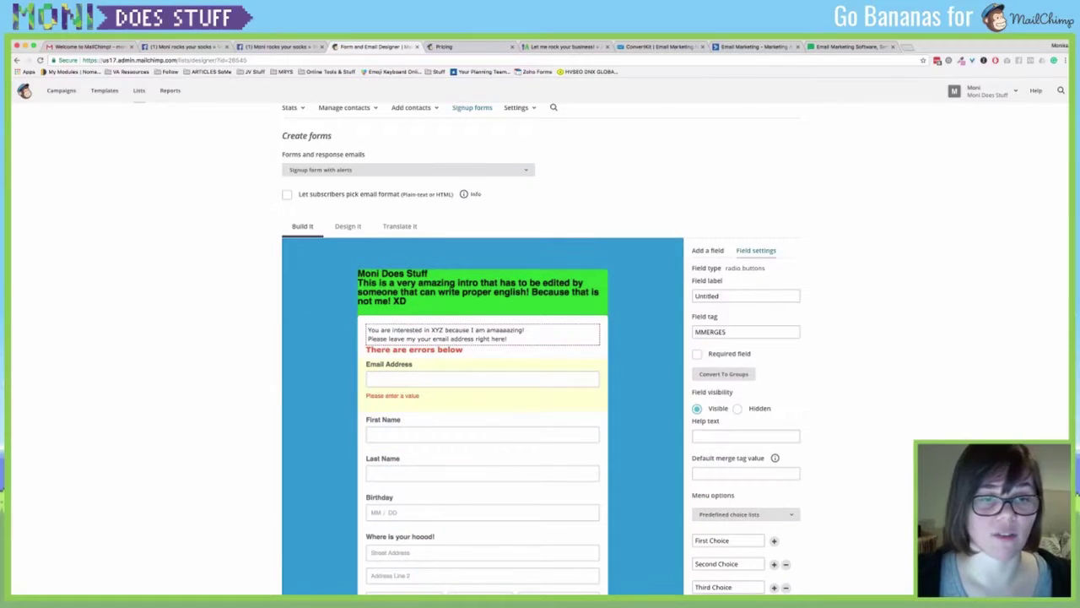
scroll(540, 354, "down", 1)
scroll(540, 355, "up", 2)
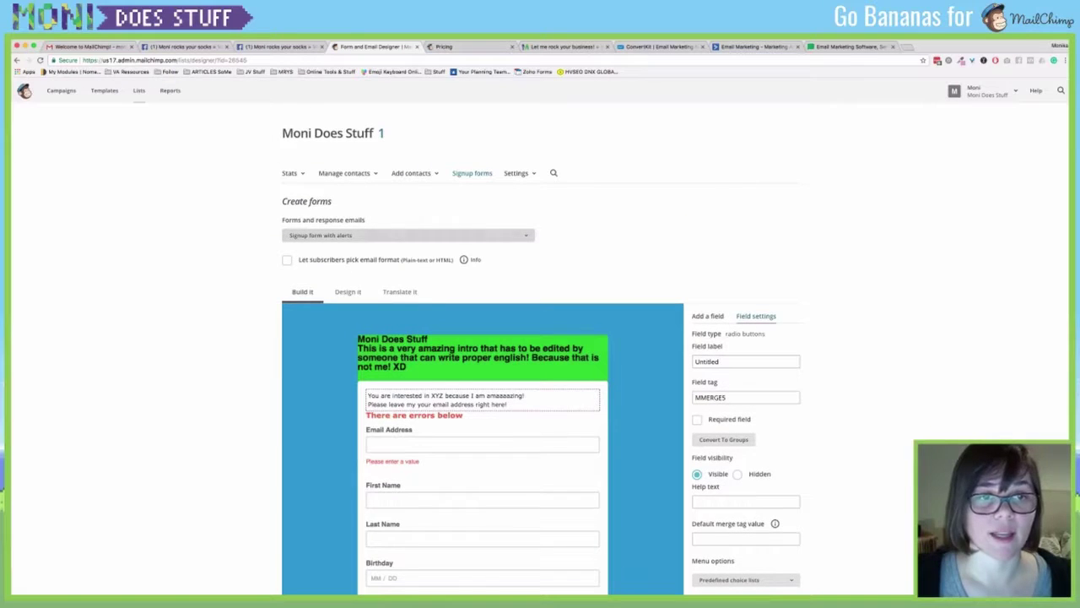
left_click(347, 291)
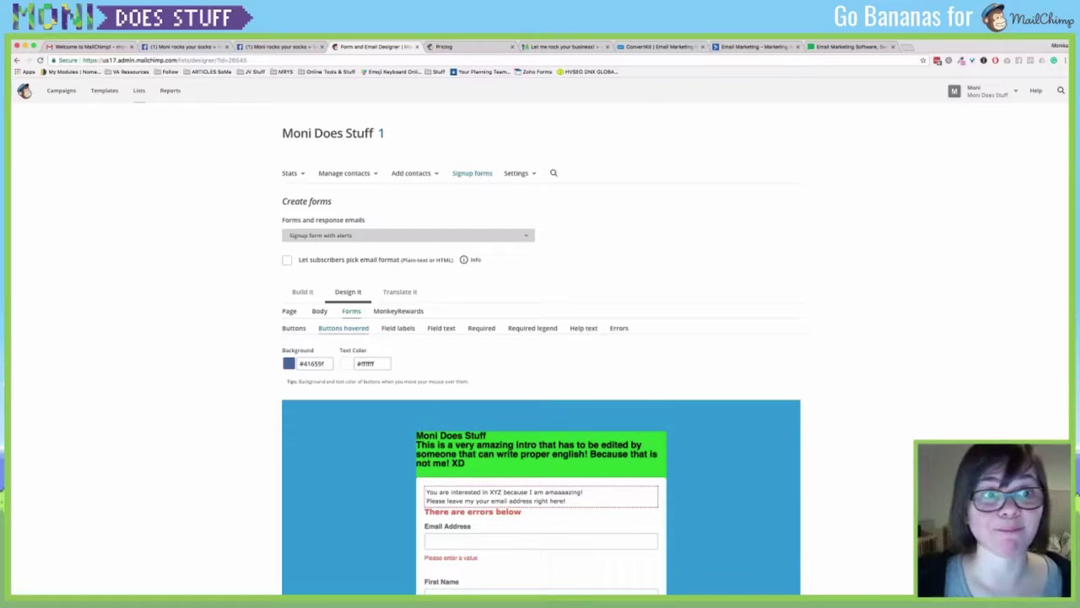
key("Down")
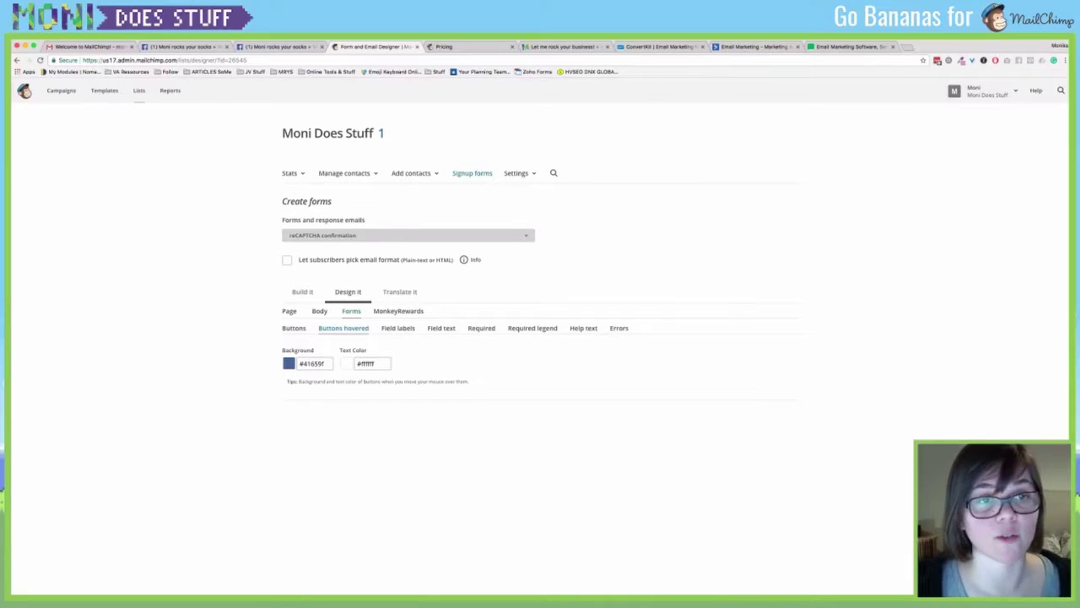
Step the forms dropdown to Confirmation thank you page, then to Final welcome email.
scroll(540, 354, "down", 2)
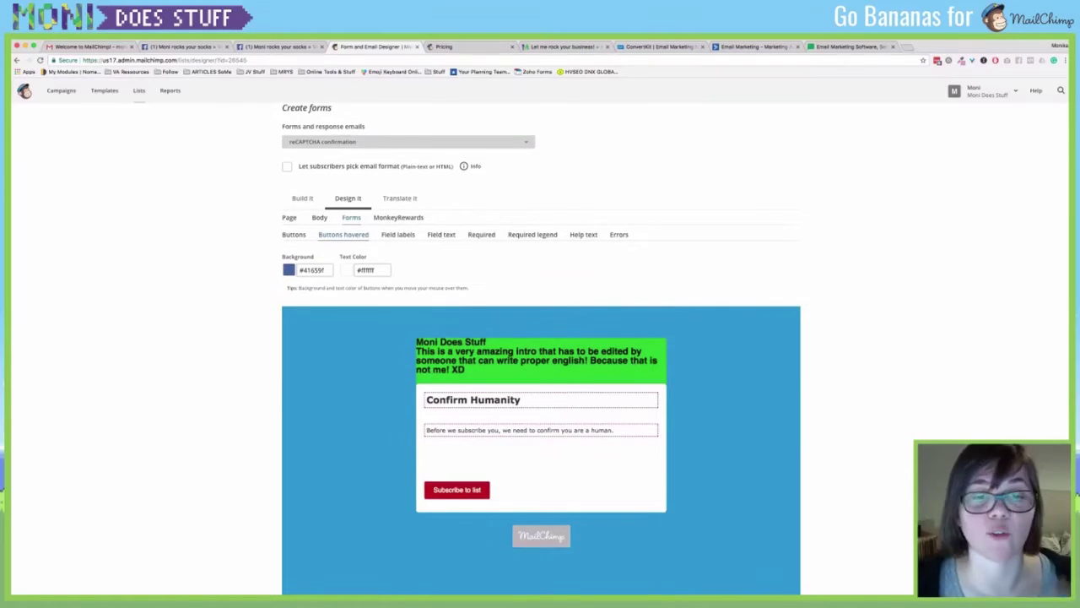
mouse_move(540, 430)
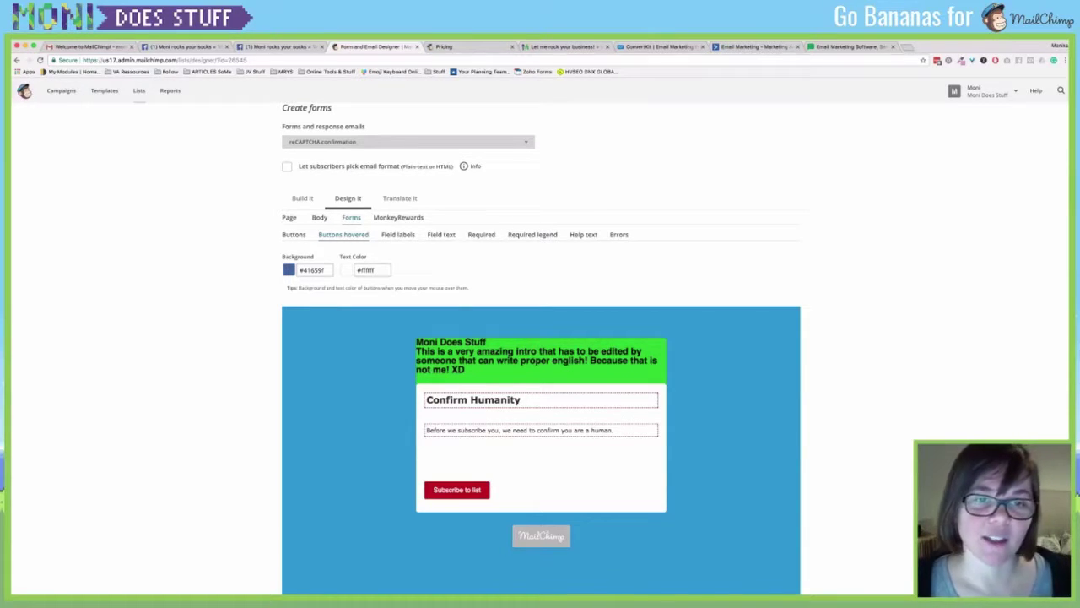
key("Down")
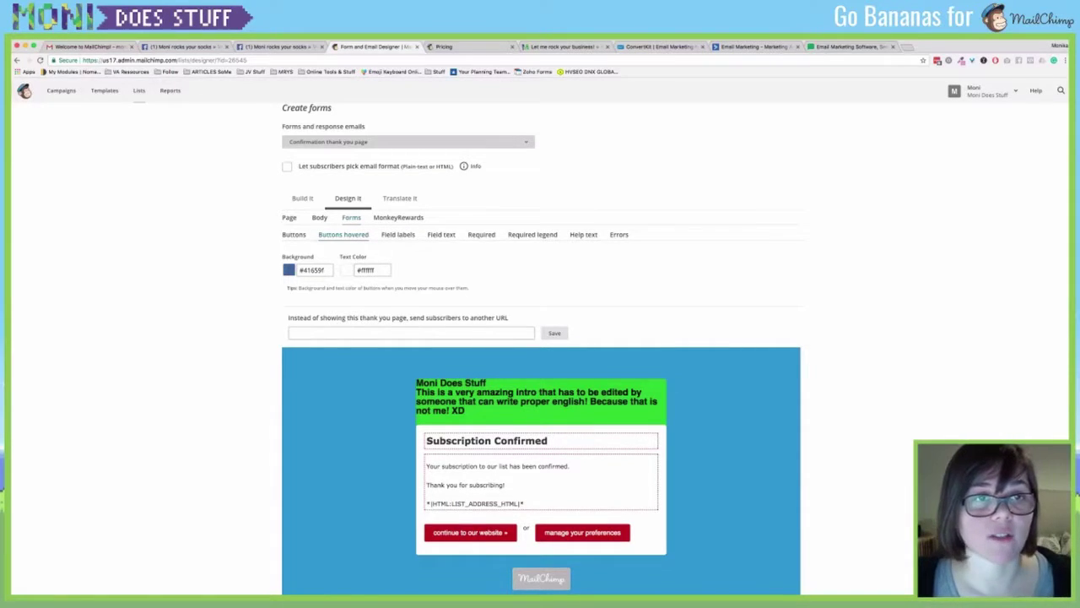
key("Down")
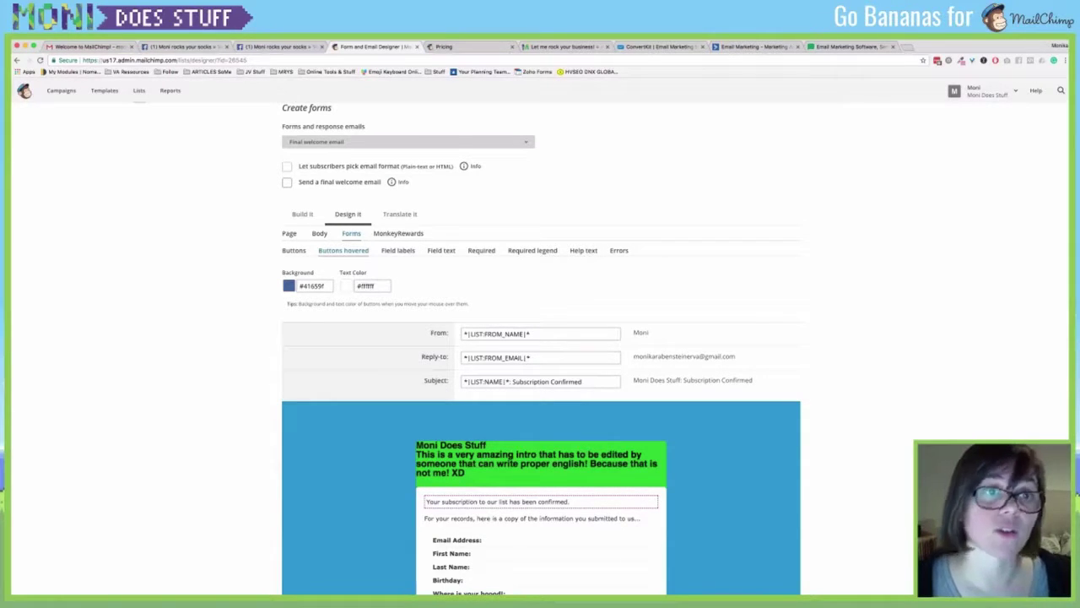
Tick Send a final welcome email and edit its subscription-confirmed text block.
left_click(287, 181)
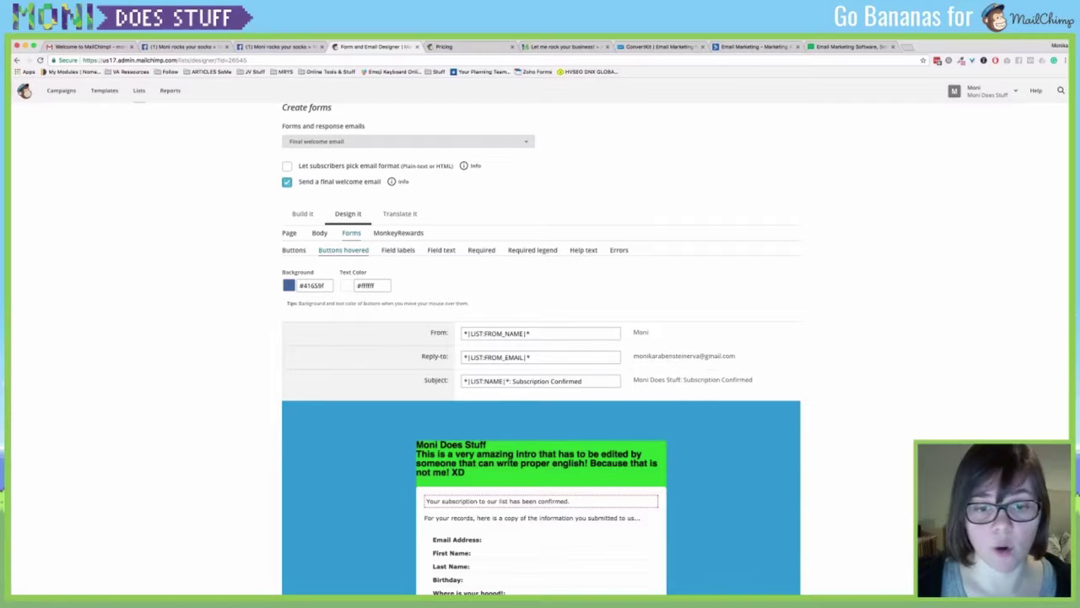
scroll(541, 348, "down", 5)
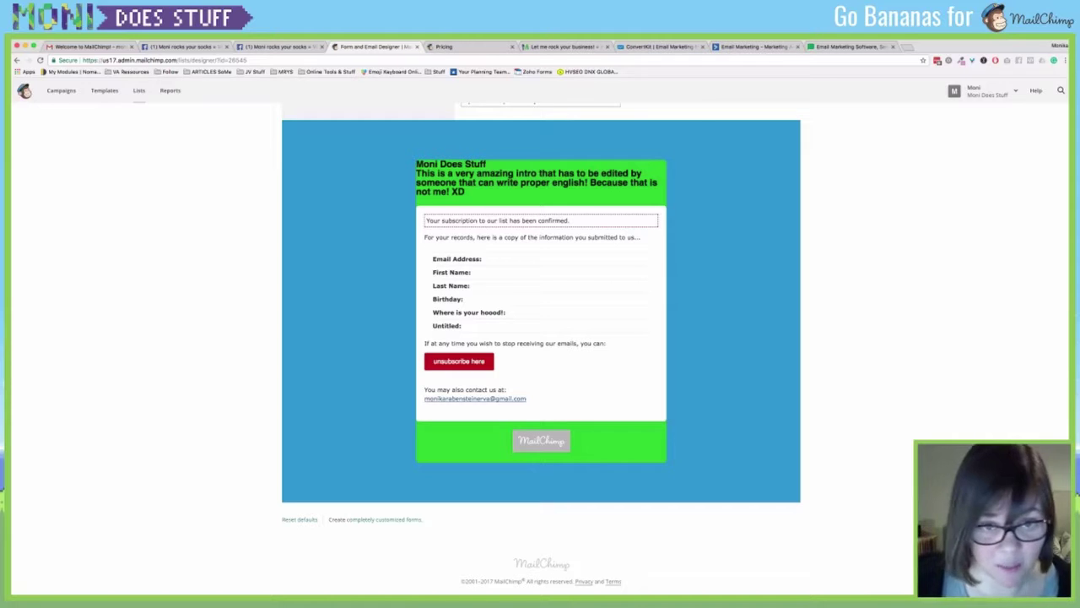
left_click(650, 220)
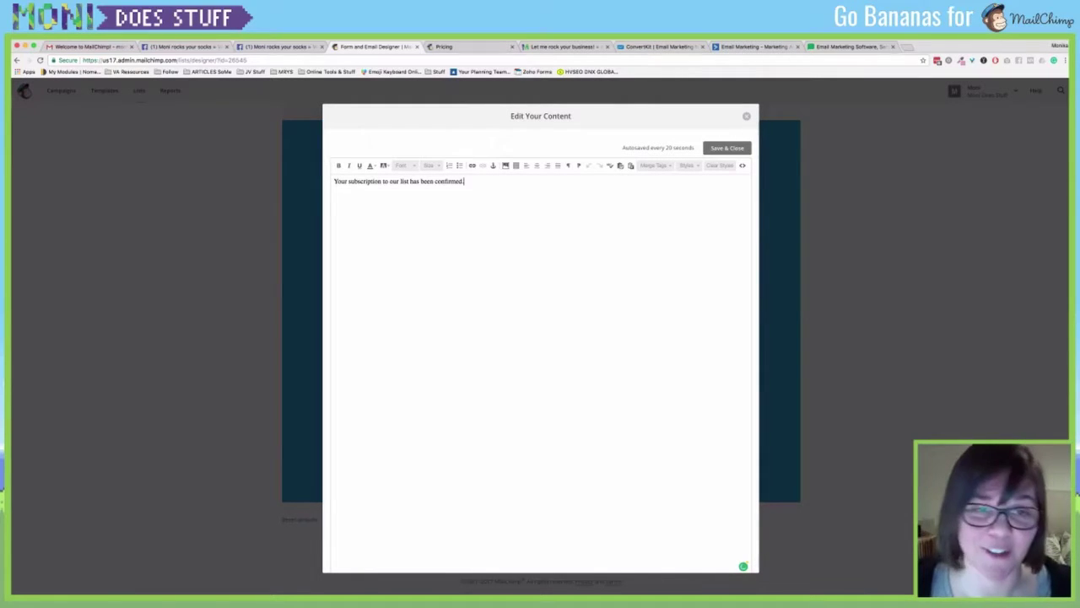
Add the line 'Link to your lead magnet right here!' below the confirmation sentence.
key("Return")
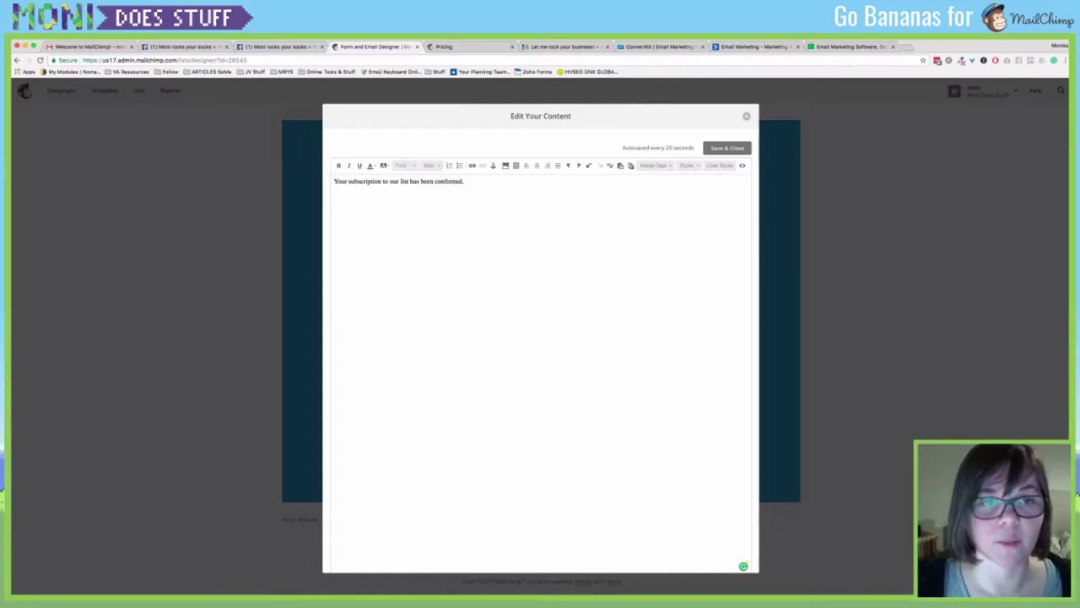
type("Link your")
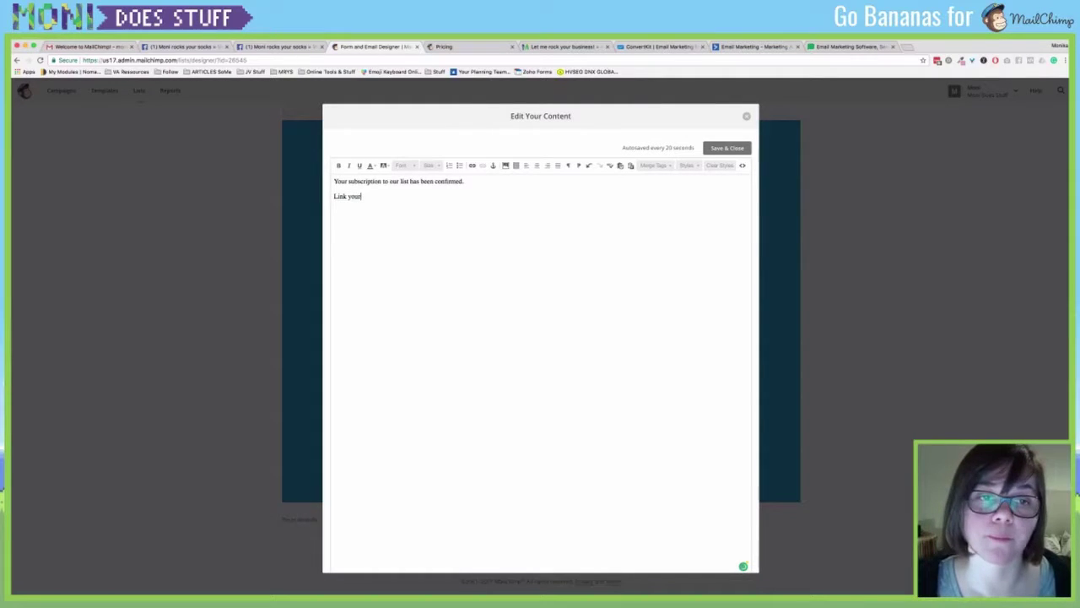
key("BackSpace")
key("BackSpace")
key("BackSpace")
type("a")
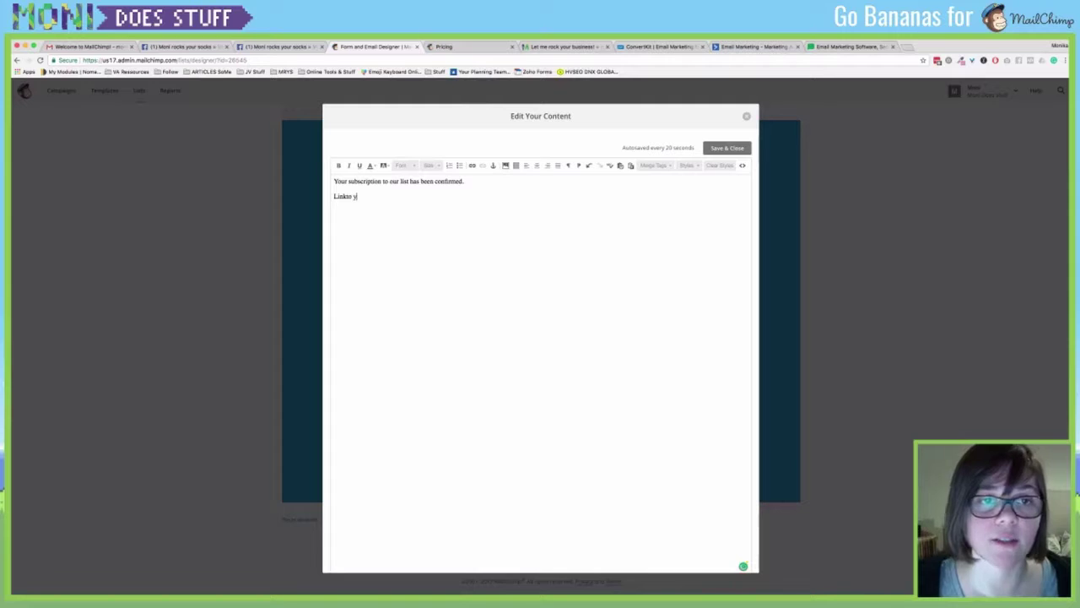
key("BackSpace")
key("BackSpace")
key("BackSpace")
type("k to")
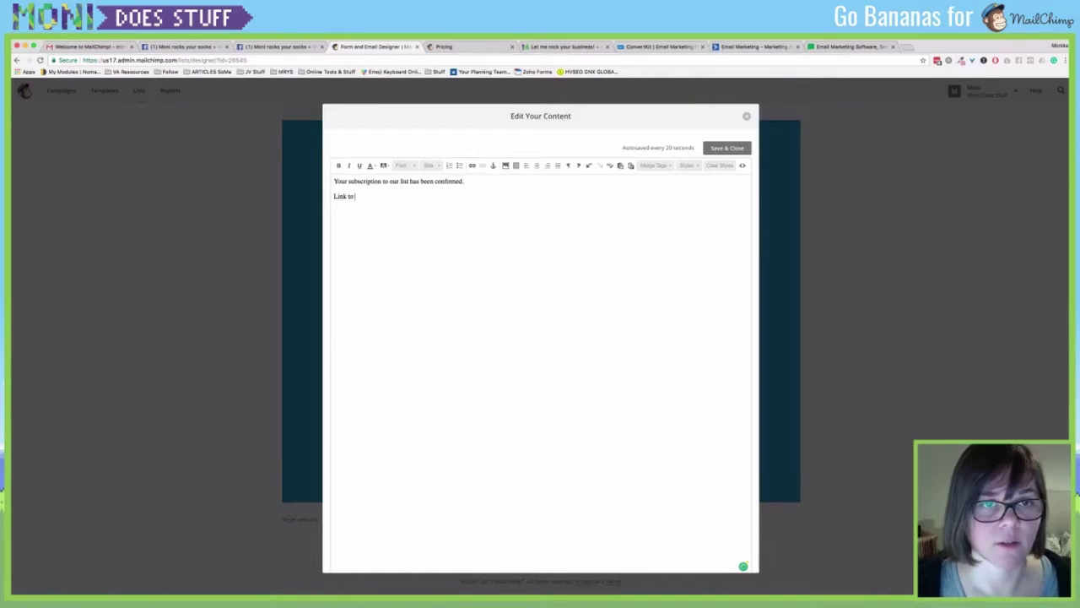
type(" your lead magnet rig")
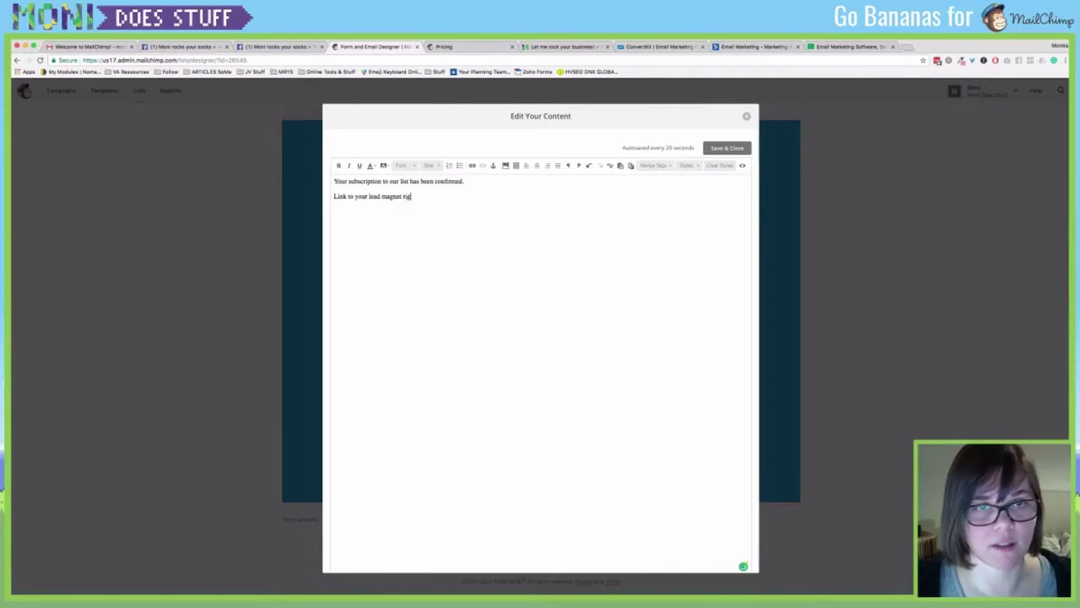
type("ht here!")
Select the lead magnet line and bring up the Insert/Edit Link dialog.
key("shift+Home")
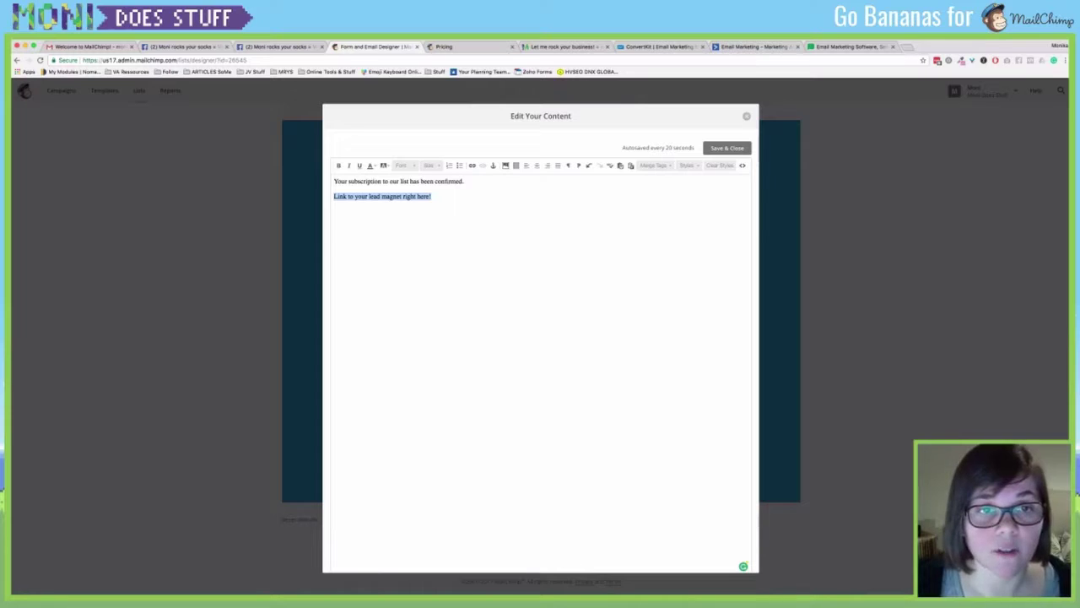
mouse_move(334, 196)
left_mouse_down()
mouse_move(333, 182)
mouse_move(333, 196)
left_mouse_up()
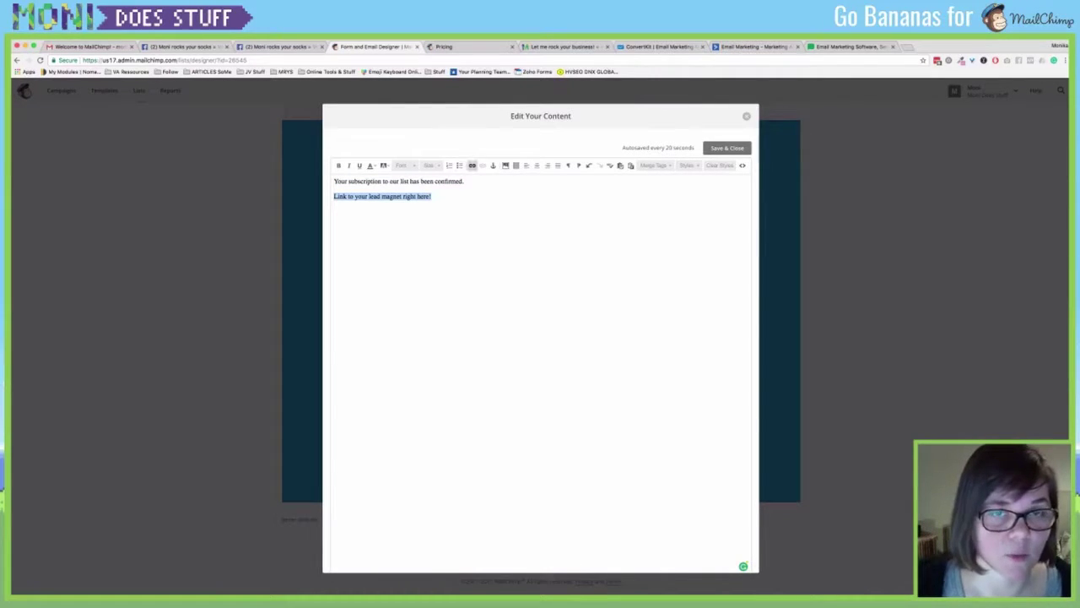
left_click(472, 166)
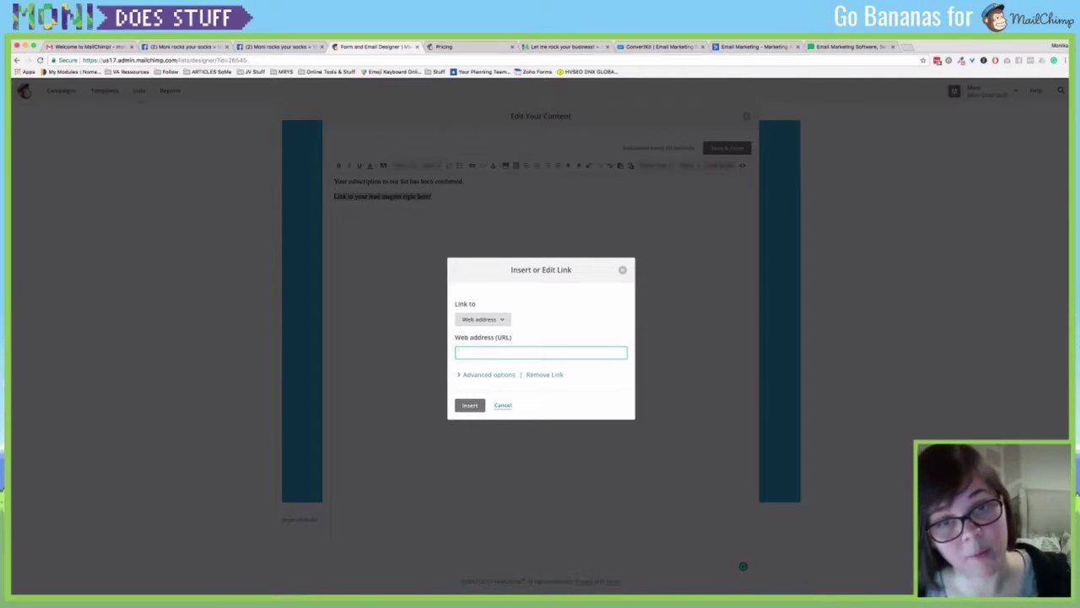
Try linking to a file from the library, then cancel the link.
left_click(482, 319)
left_click(473, 396)
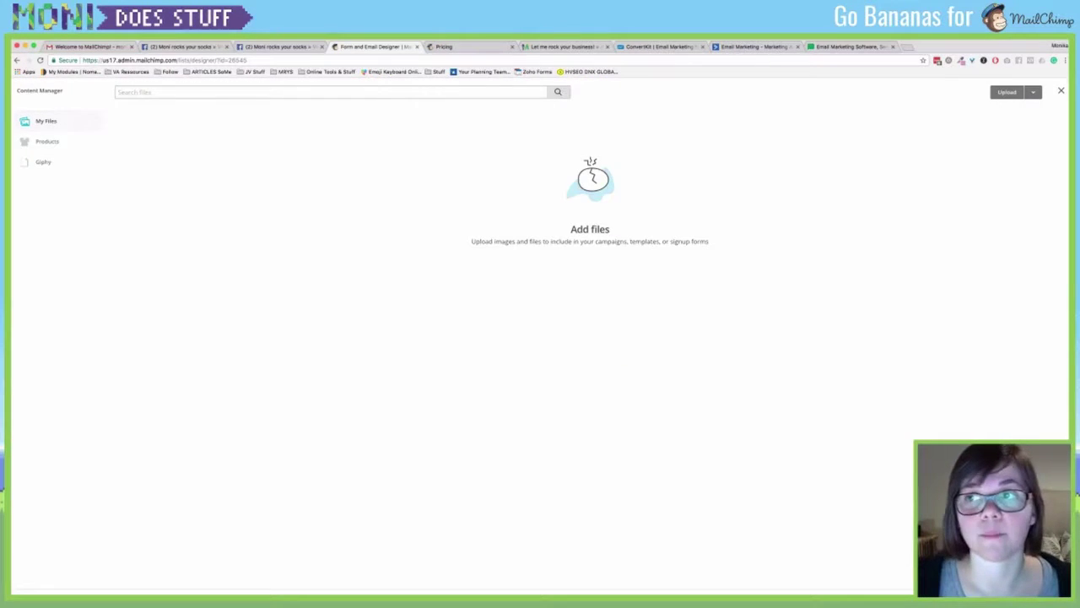
left_click(1033, 91)
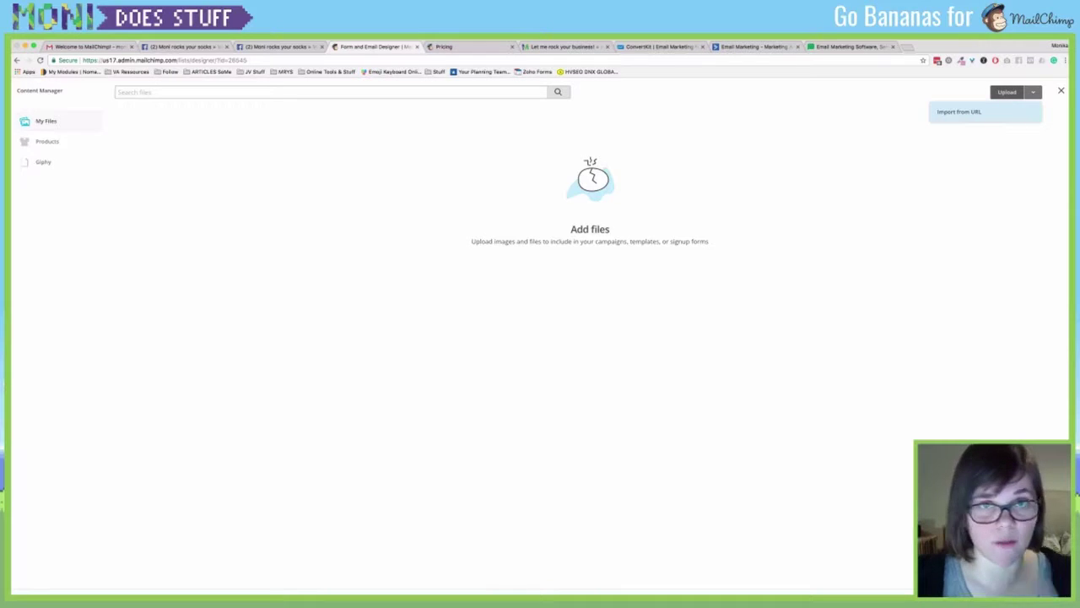
left_click(960, 112)
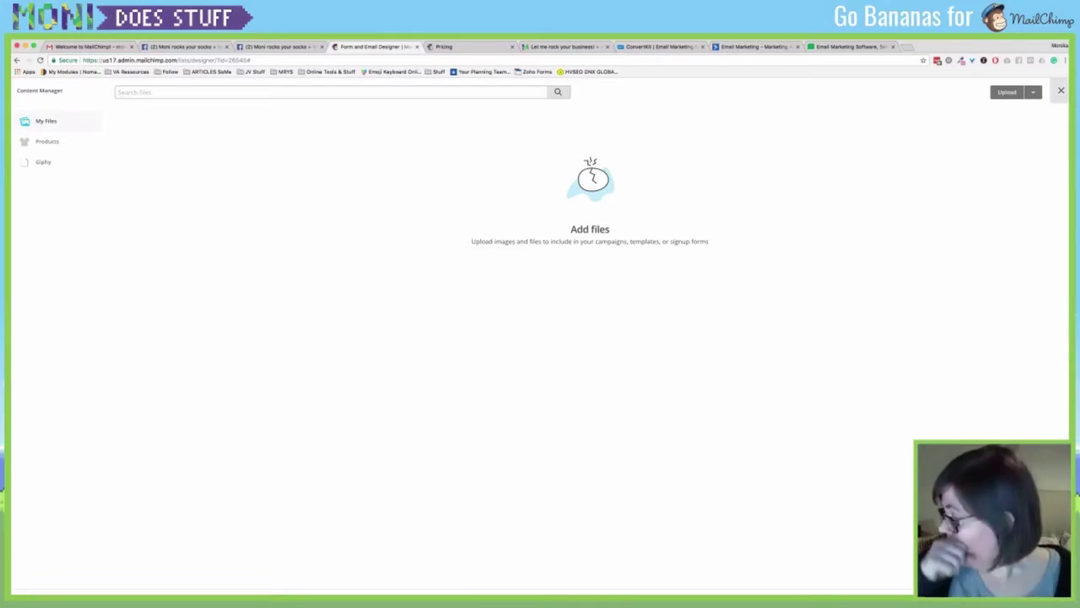
left_click(1061, 90)
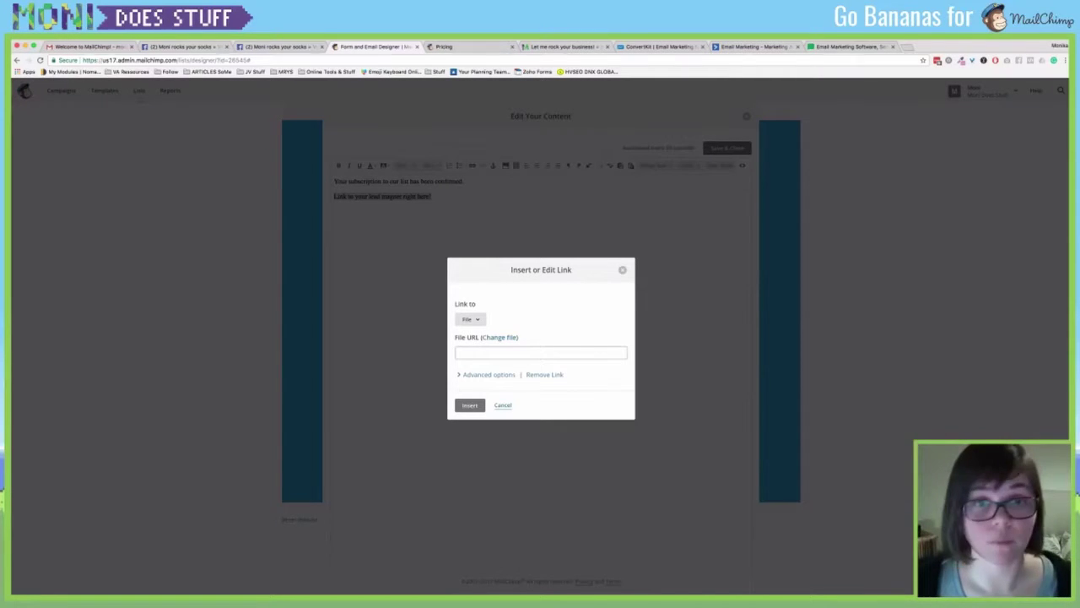
left_click(503, 405)
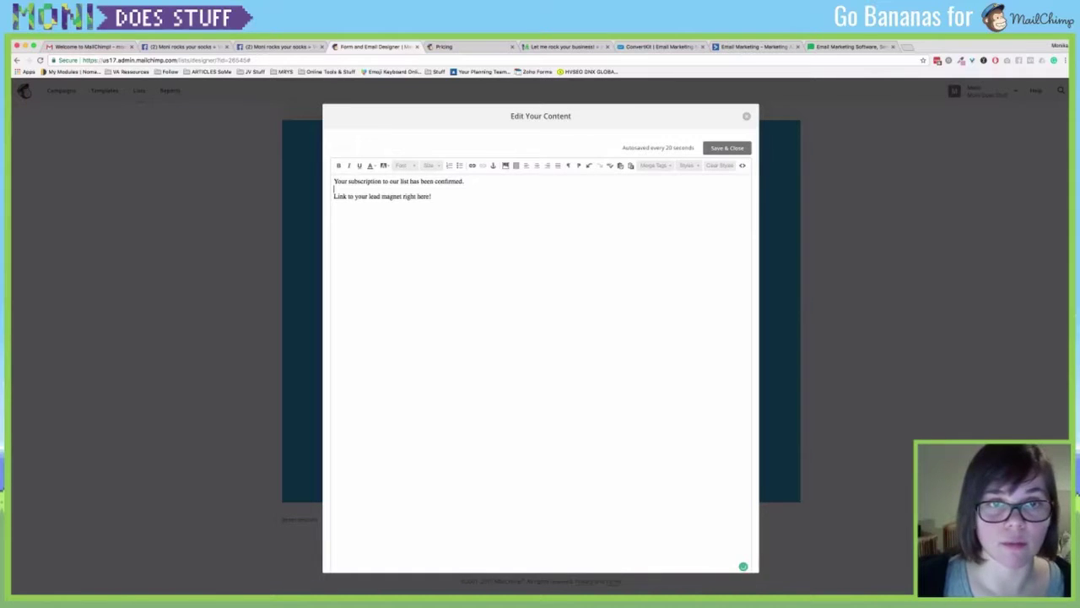
left_click_drag(431, 197, 334, 196)
left_click(472, 164)
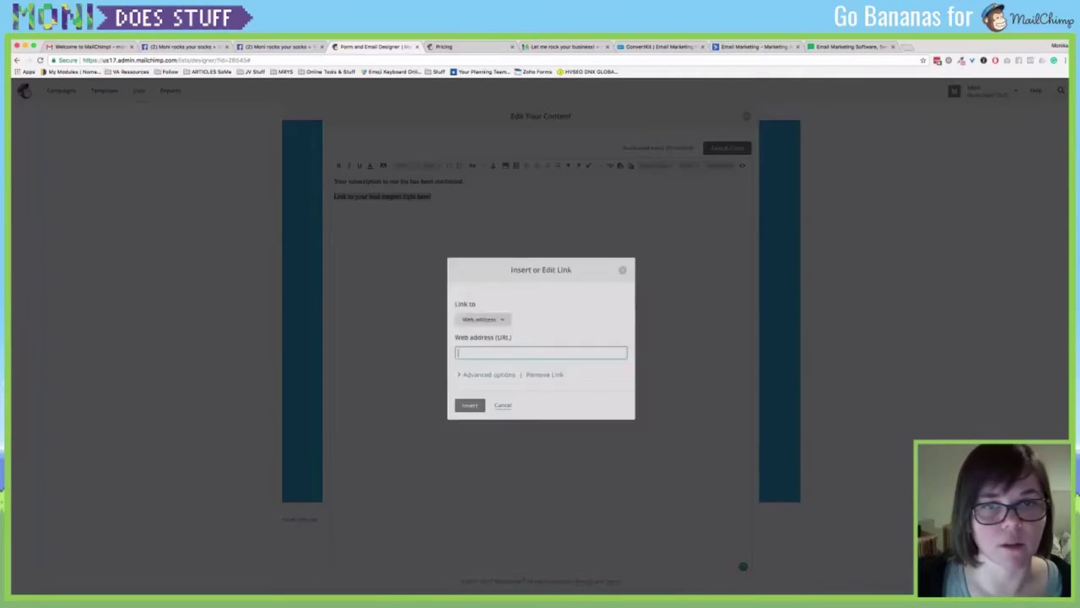
type("h")
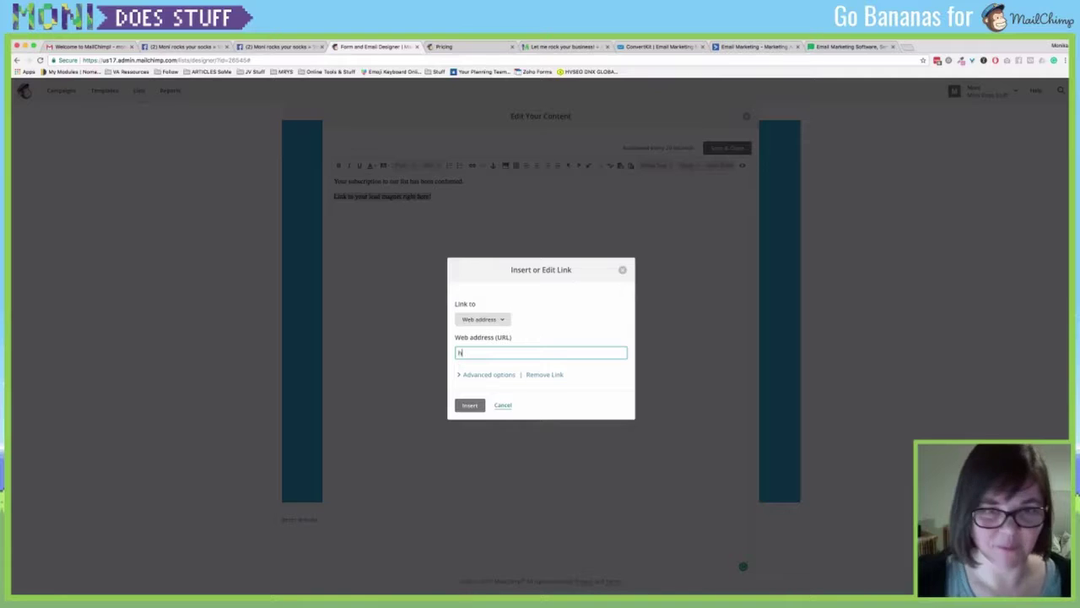
type("ttp://monirocksyour")
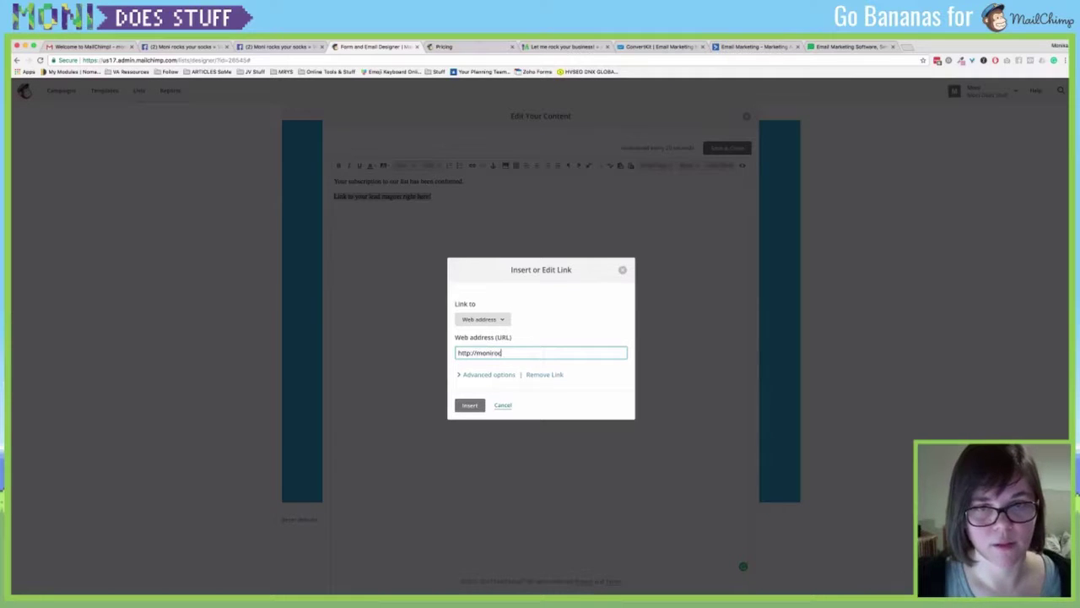
type("soc")
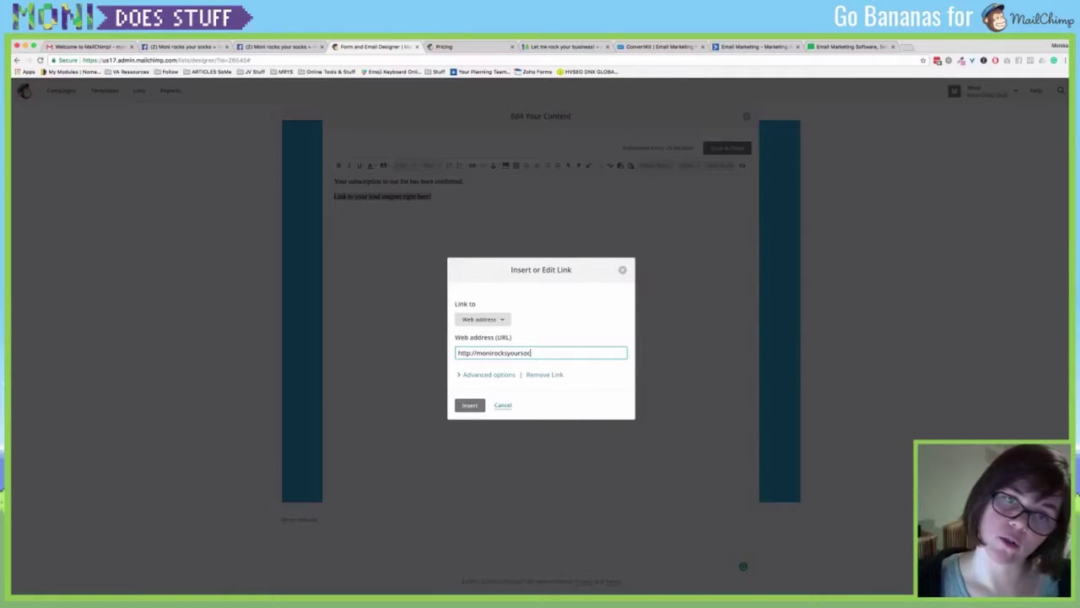
type("ks.com")
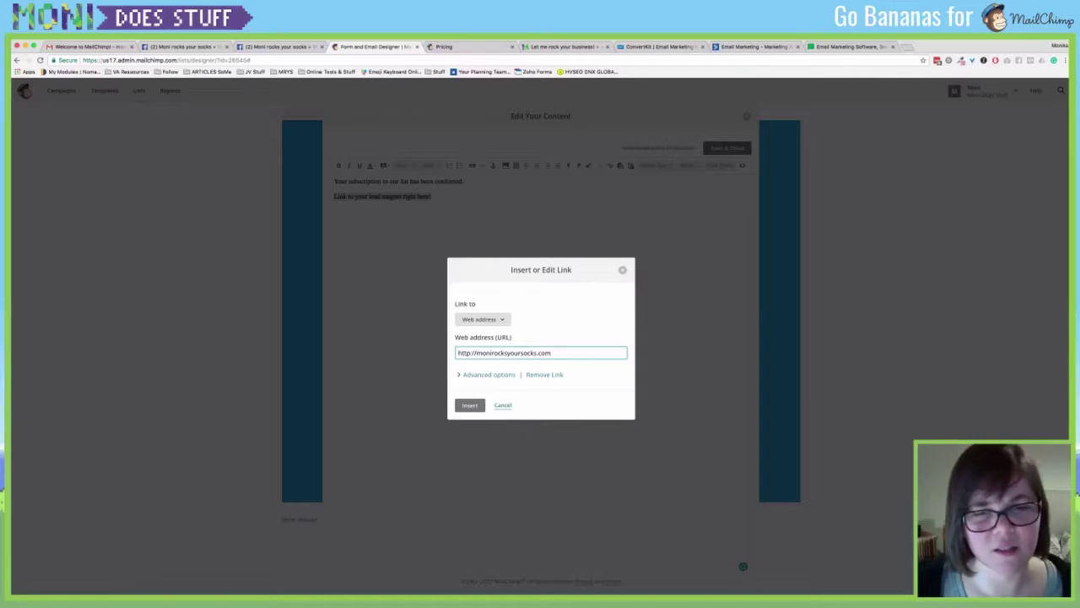
key("Return")
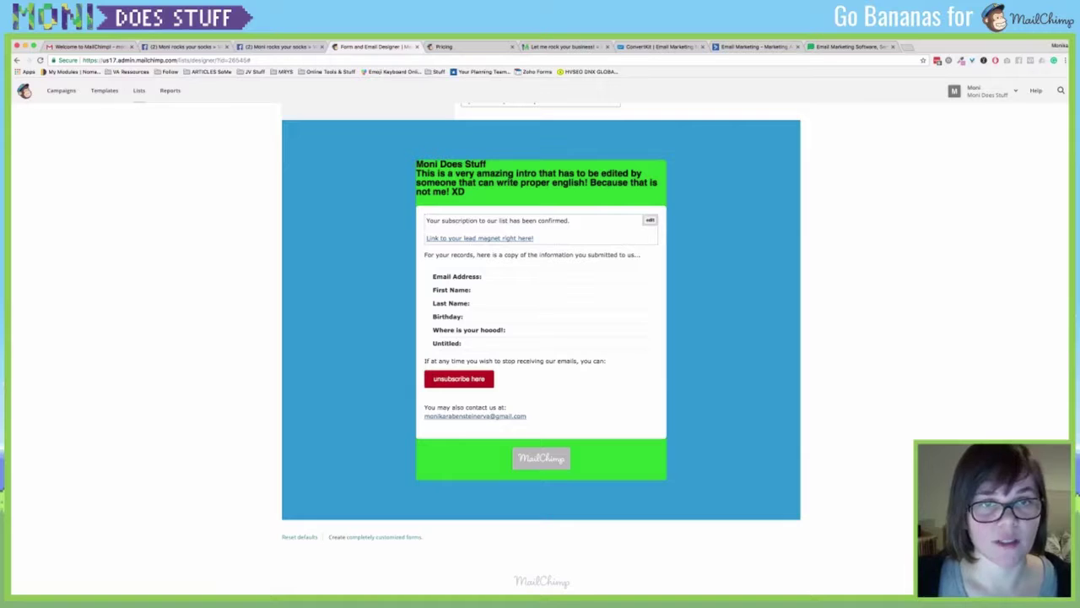
Check the #bc1212 button colours under Design it, then return to the welcome email's Build it view.
scroll(541, 346, "up", 6)
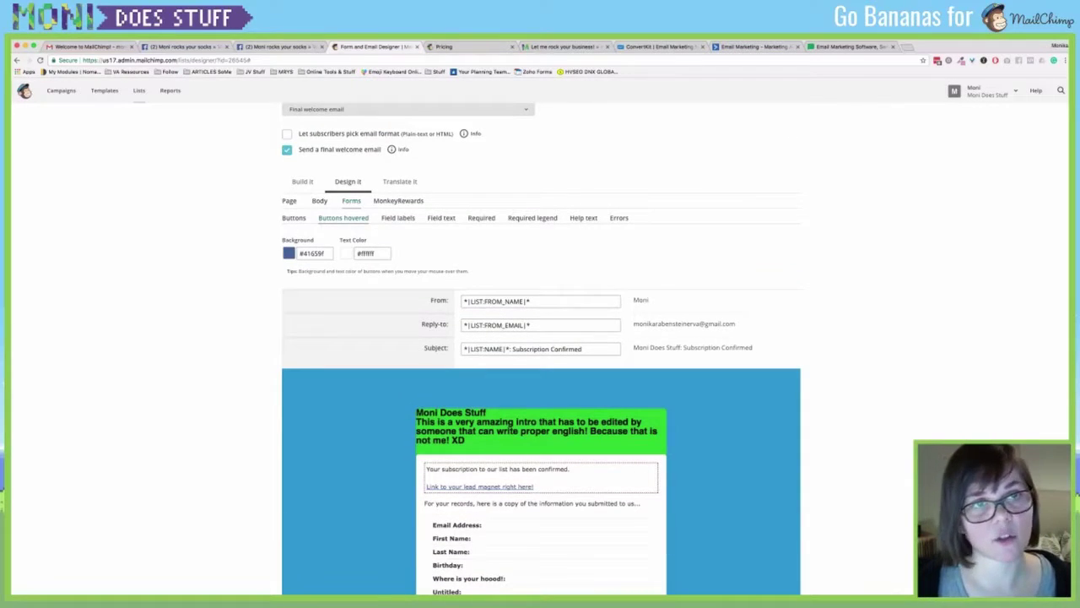
scroll(541, 346, "up", 1)
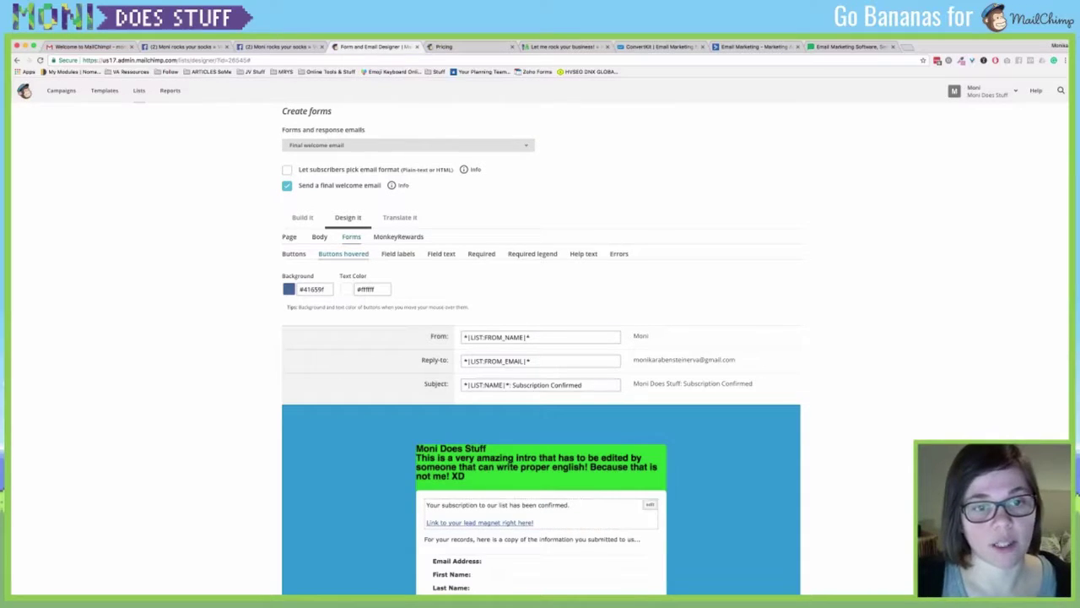
scroll(541, 354, "up", 1)
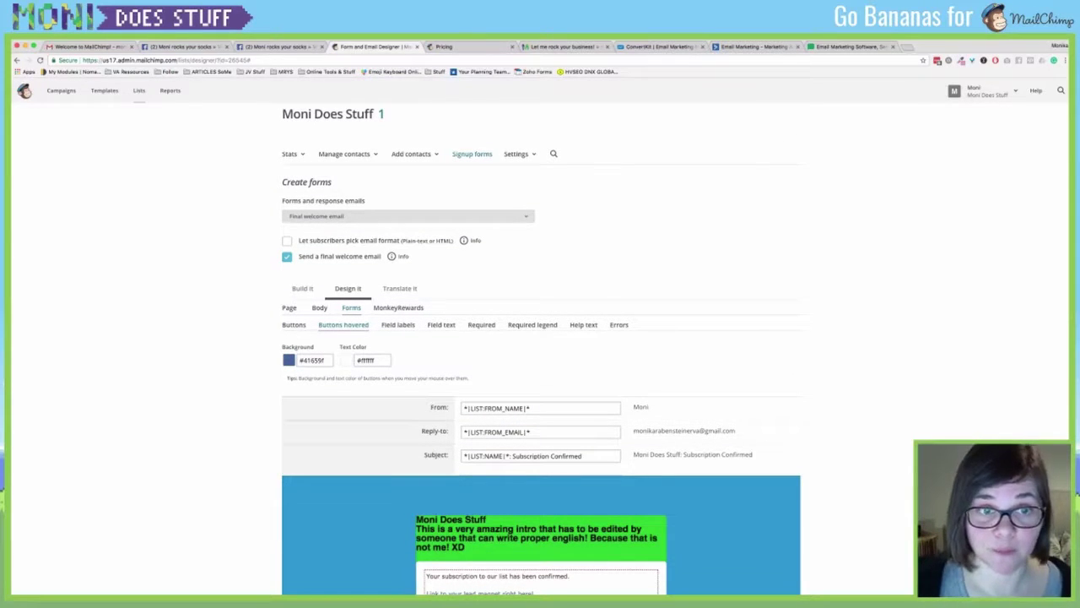
scroll(541, 354, "down", 3)
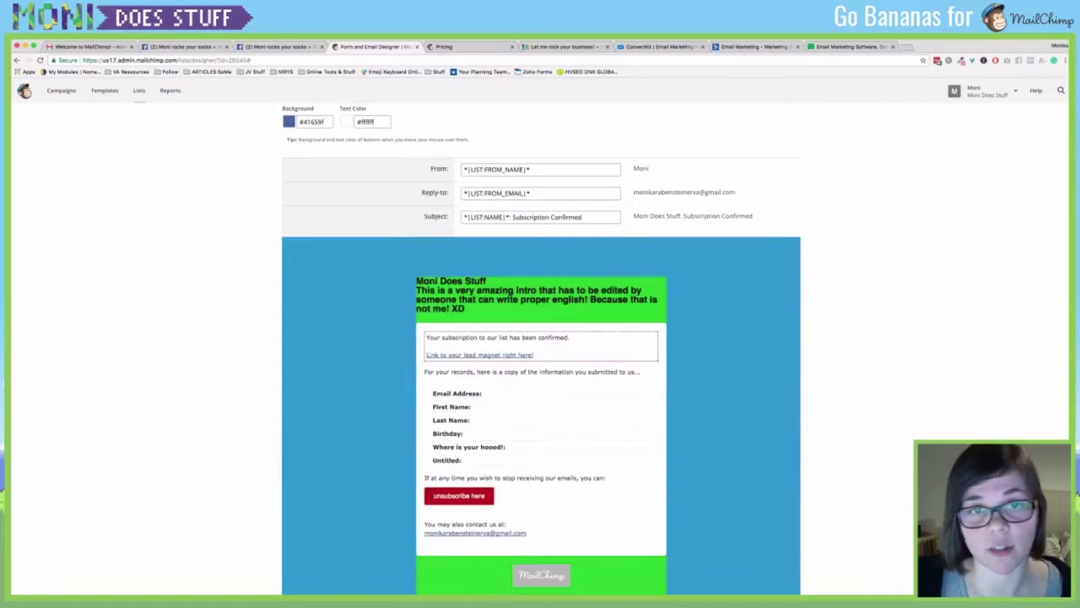
scroll(541, 354, "up", 2)
scroll(541, 353, "up", 2)
left_click(294, 343)
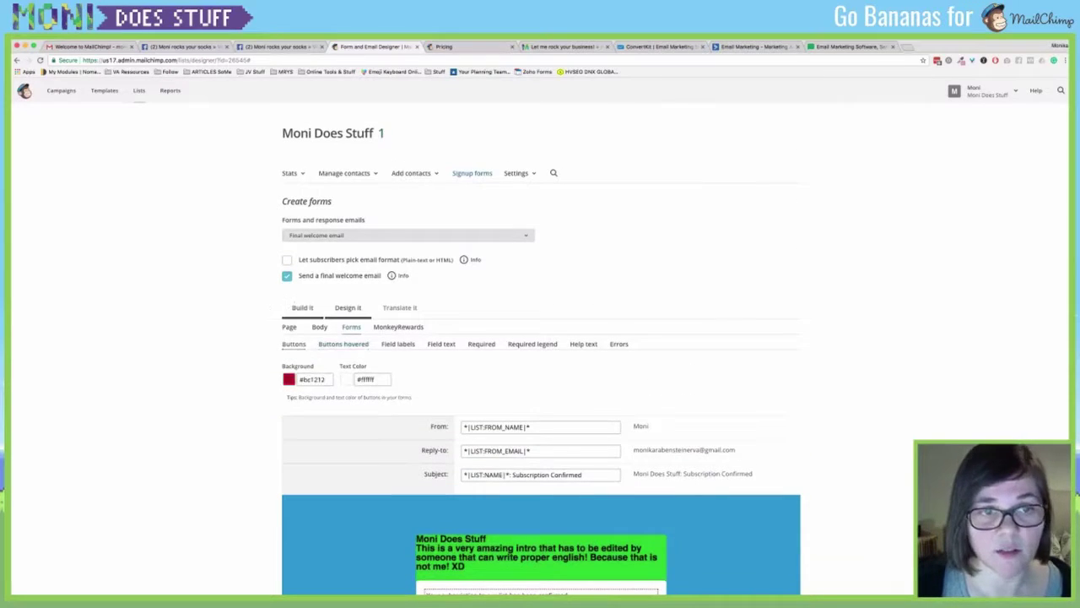
left_click(302, 308)
left_click(348, 308)
left_click(302, 308)
scroll(541, 354, "down", 2)
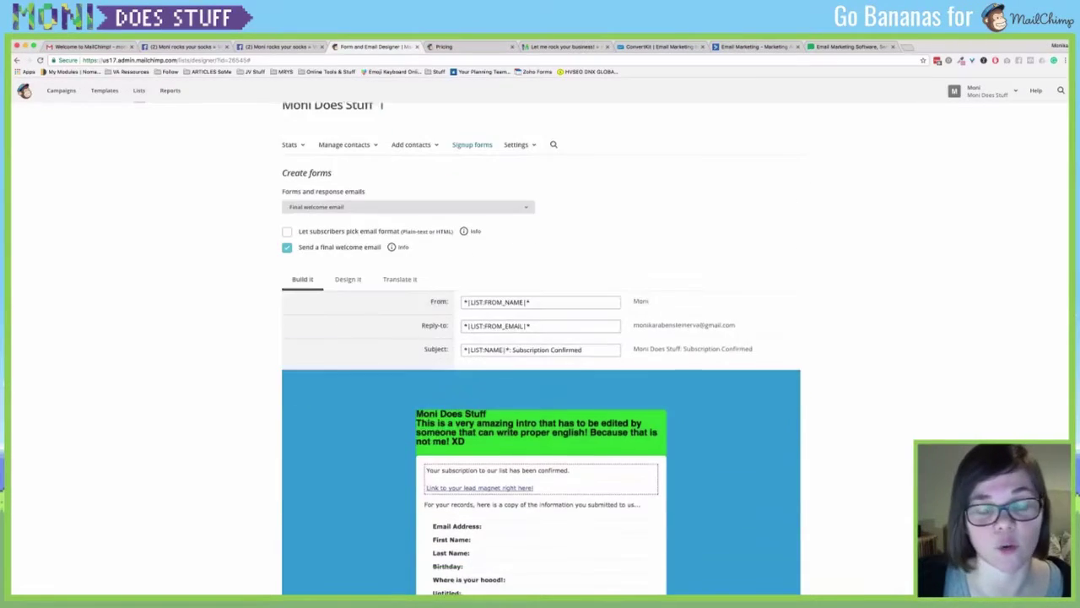
scroll(541, 354, "down", 3)
scroll(541, 337, "up", 4)
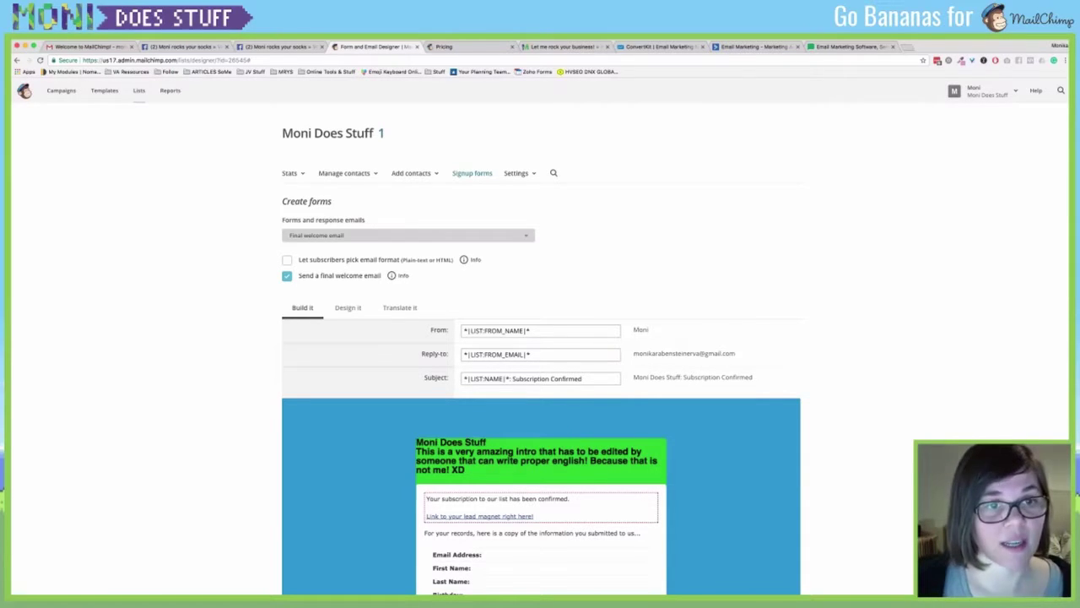
key("Down")
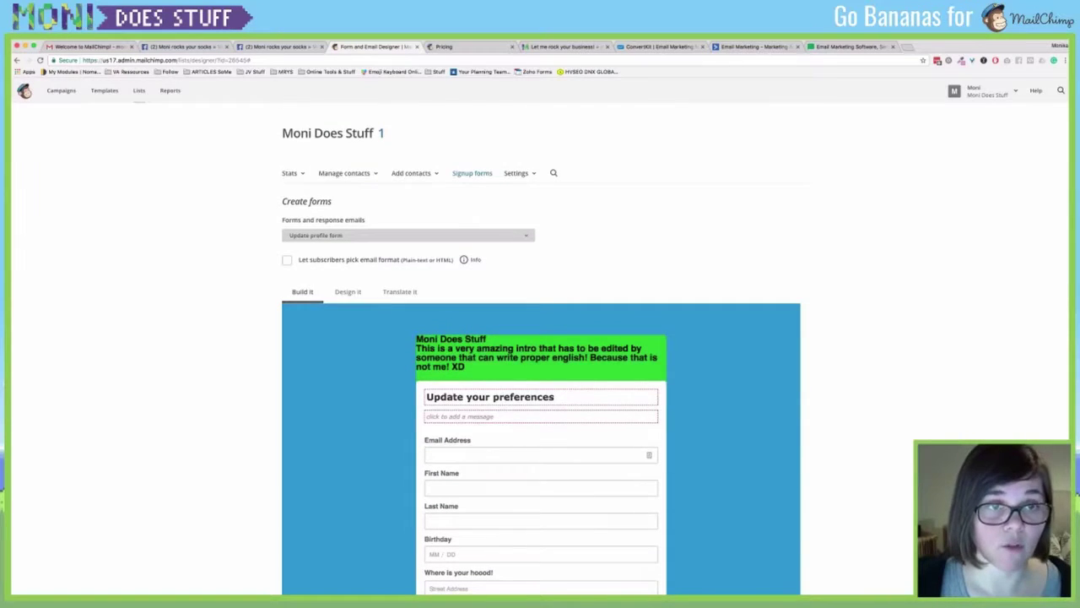
key("Up")
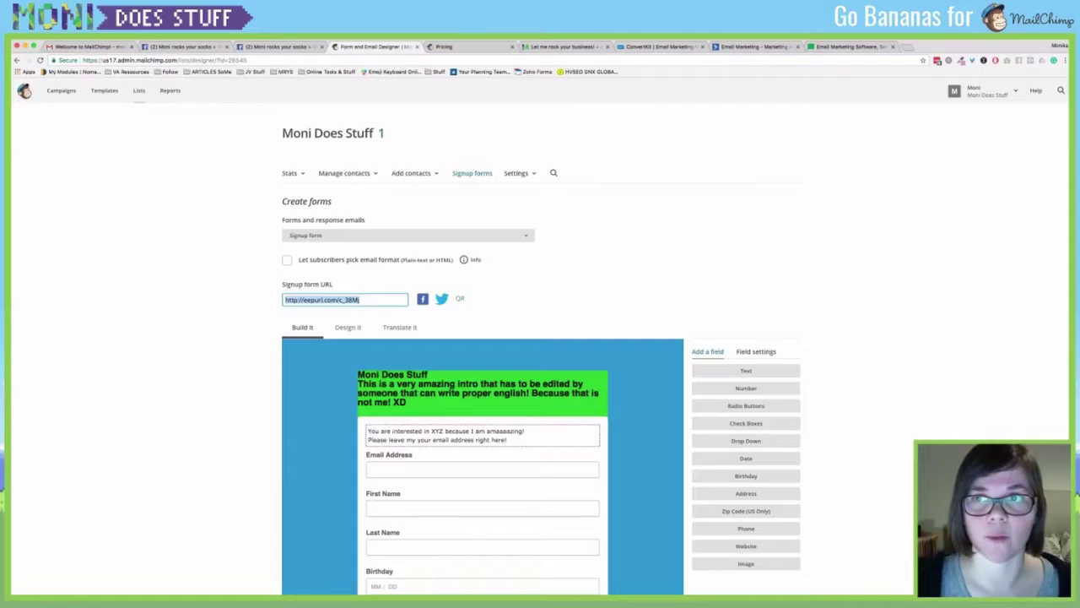
key("ctrl+t")
type("http://eepurl.com/c_38Mj")
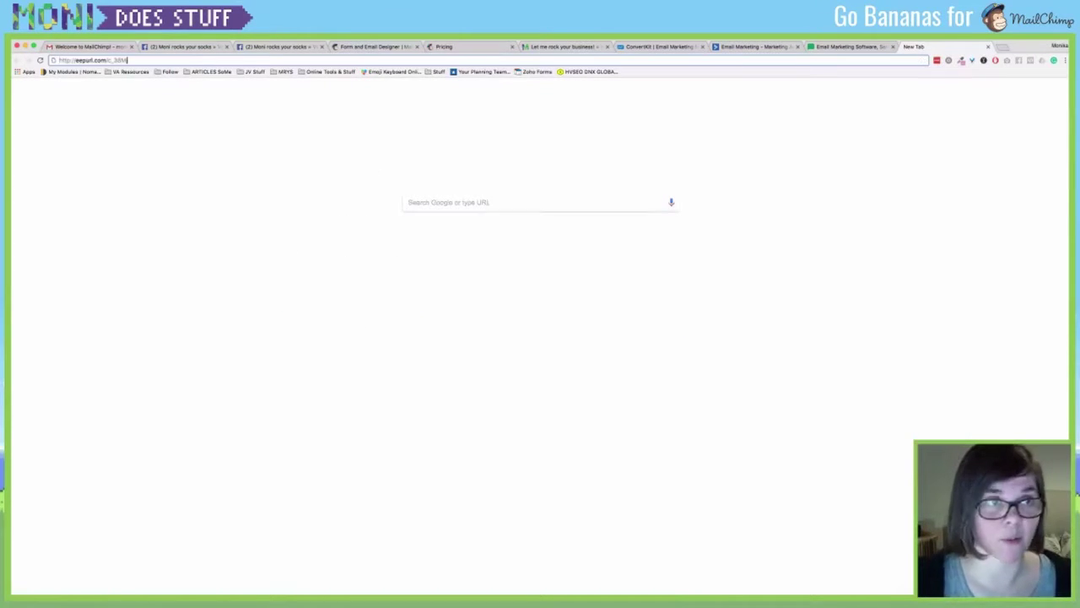
Load the hosted signup form with the red Subscribe to list button, then close that tab.
key("Return")
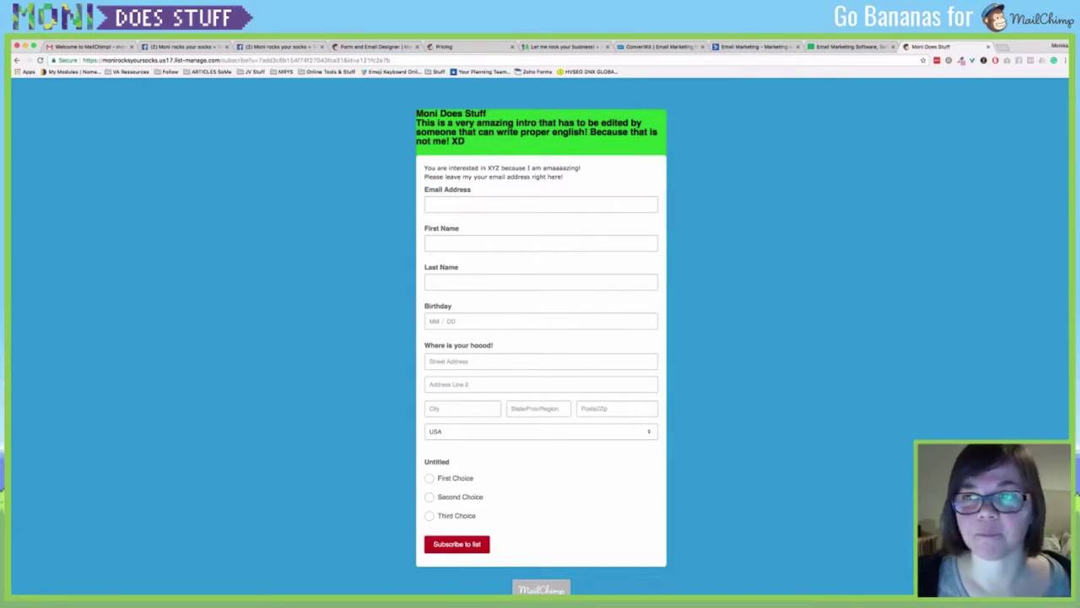
left_click(989, 46)
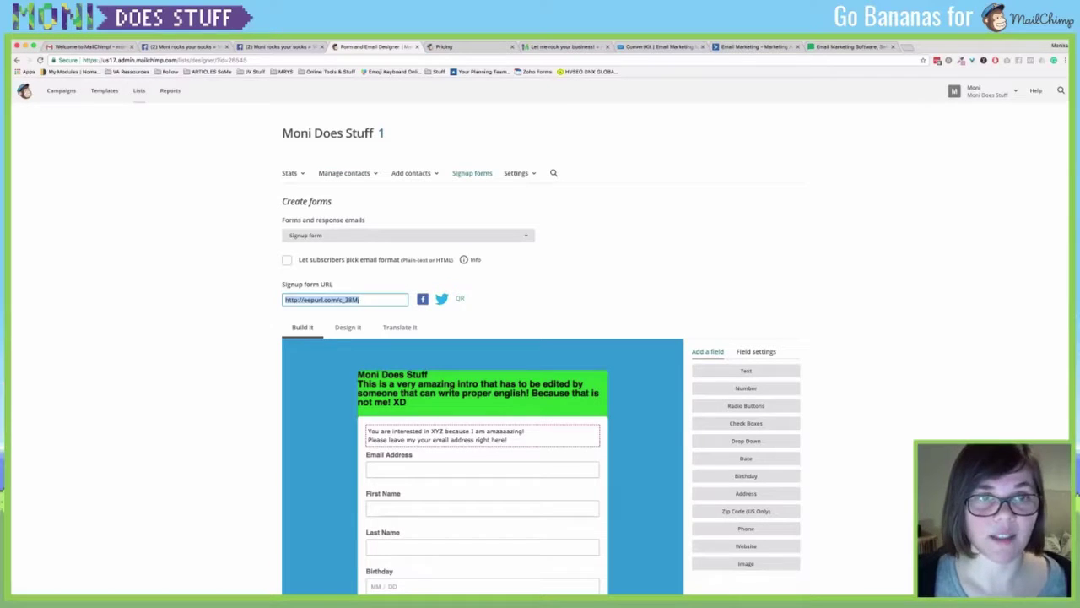
Go back to the embedded form code page and toggle interest group fields off and on.
key("alt+Left")
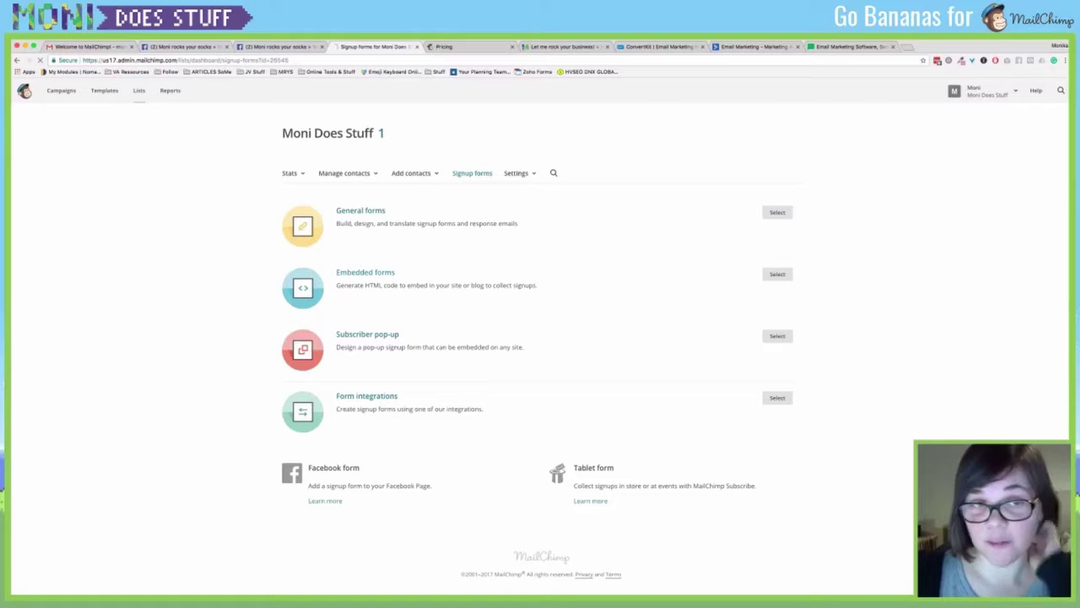
key("alt+Left")
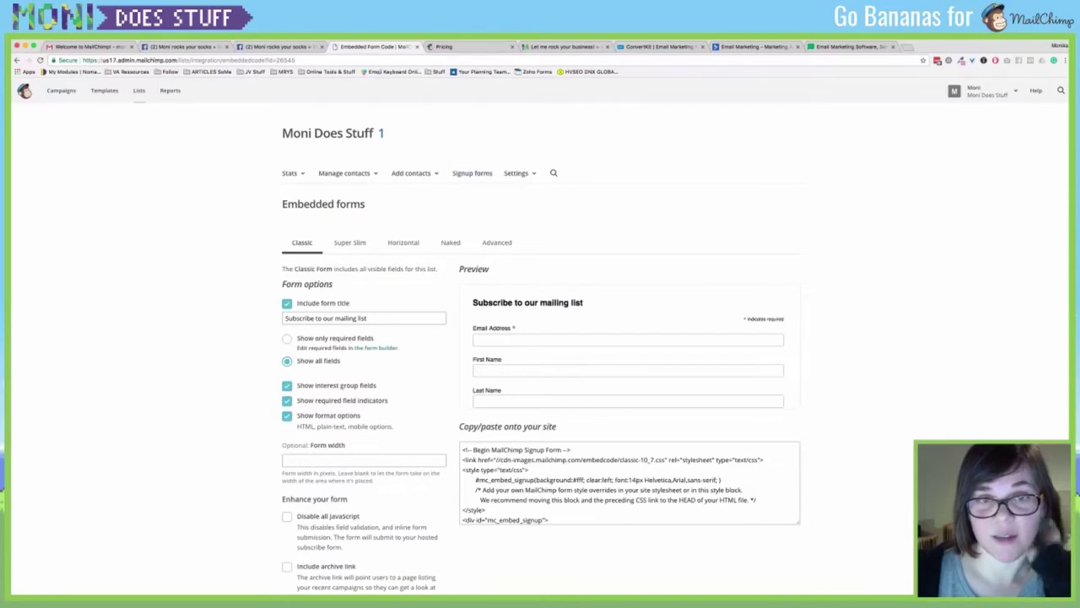
scroll(629, 346, "down", 2)
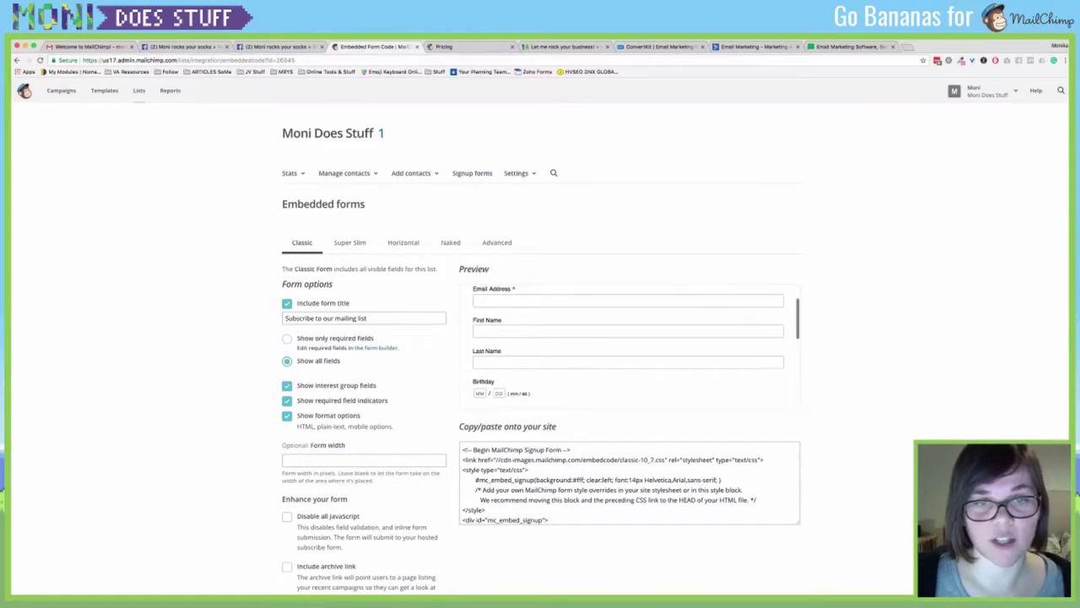
scroll(629, 346, "down", 3)
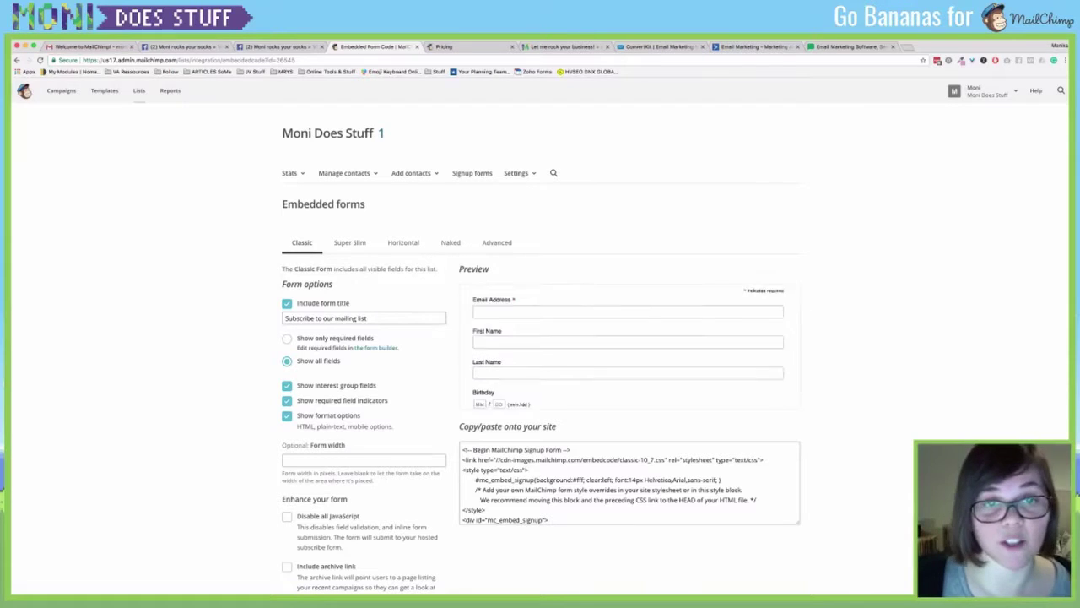
scroll(540, 355, "down", 1)
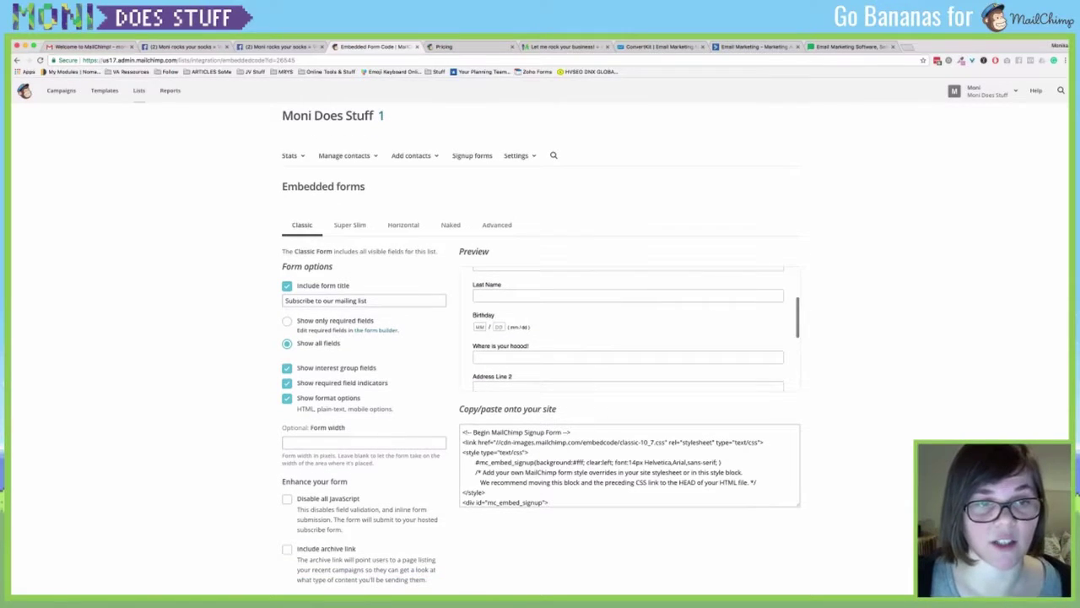
left_click(287, 367)
key("space")
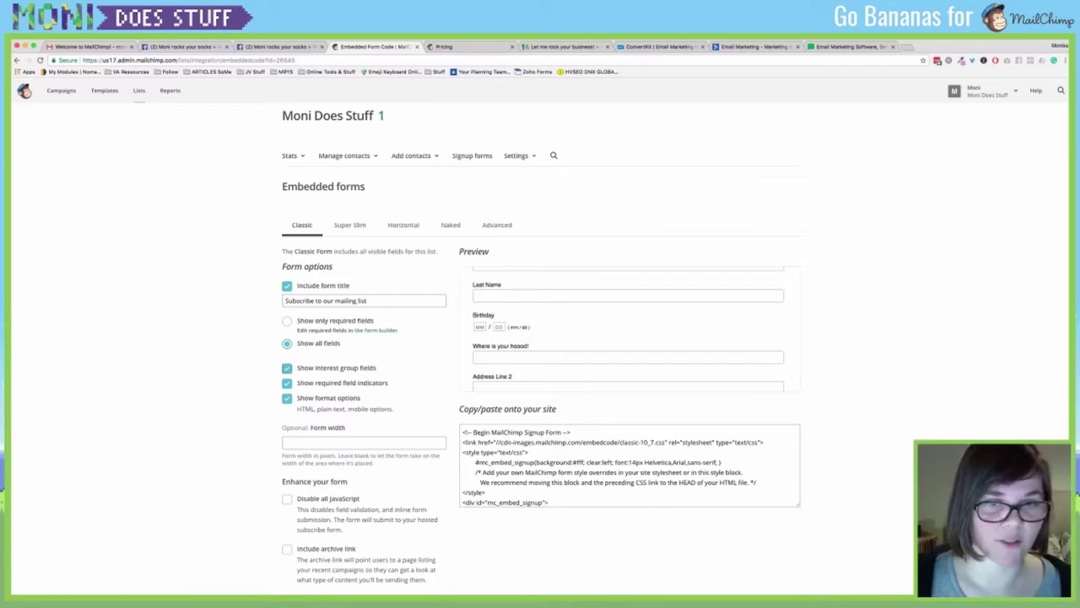
Select the embed code, then bring up the moniroxyoursocks site's ebook signup section.
left_click(791, 498)
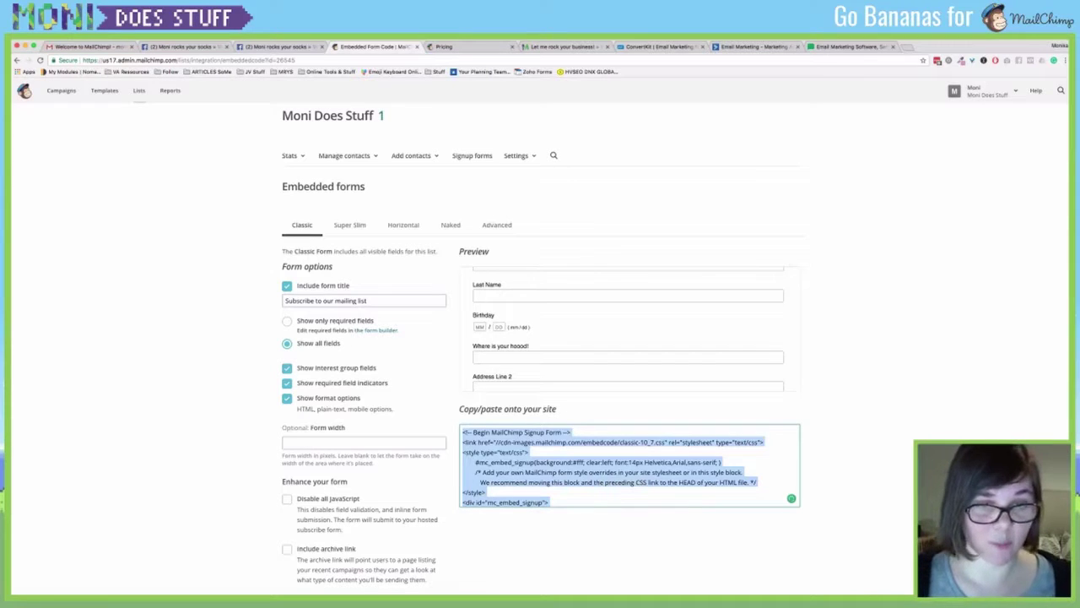
scroll(792, 498, "down", 2)
scroll(791, 498, "down", 2)
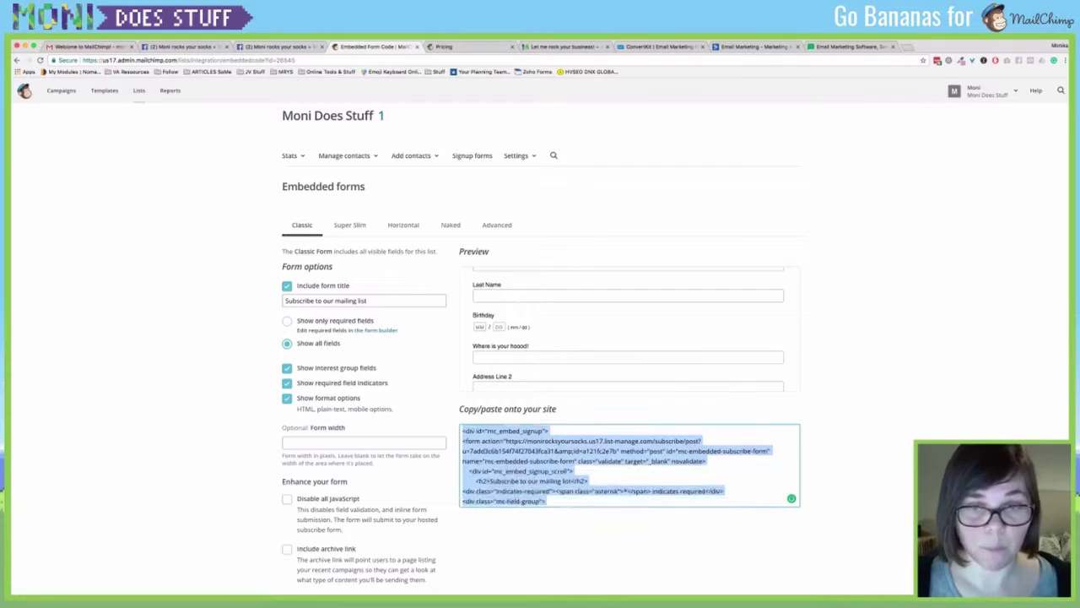
scroll(792, 498, "down", 1)
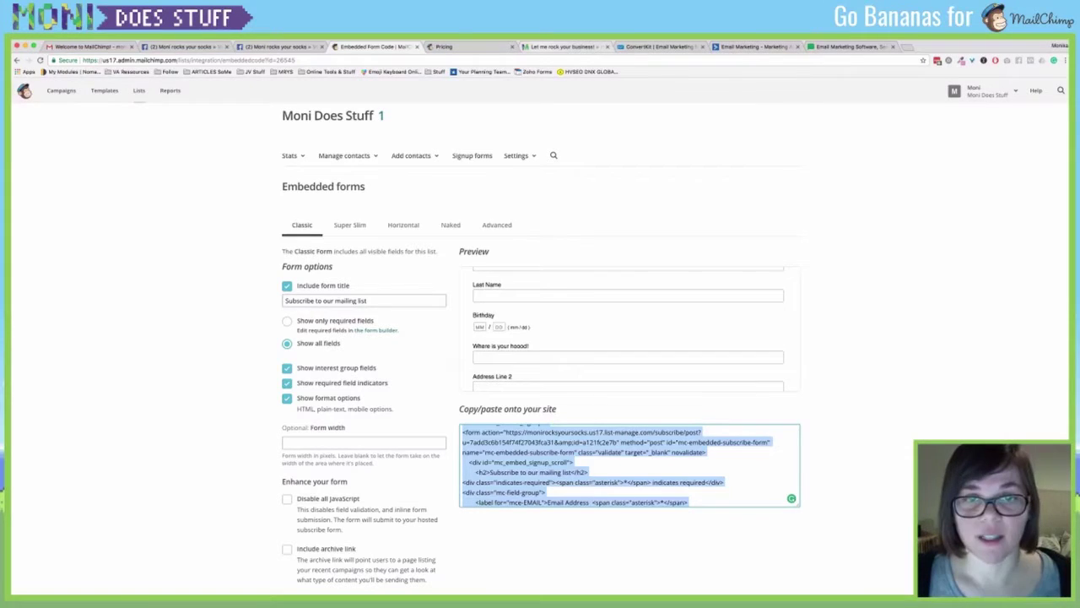
left_click(564, 46)
scroll(541, 337, "down", 4)
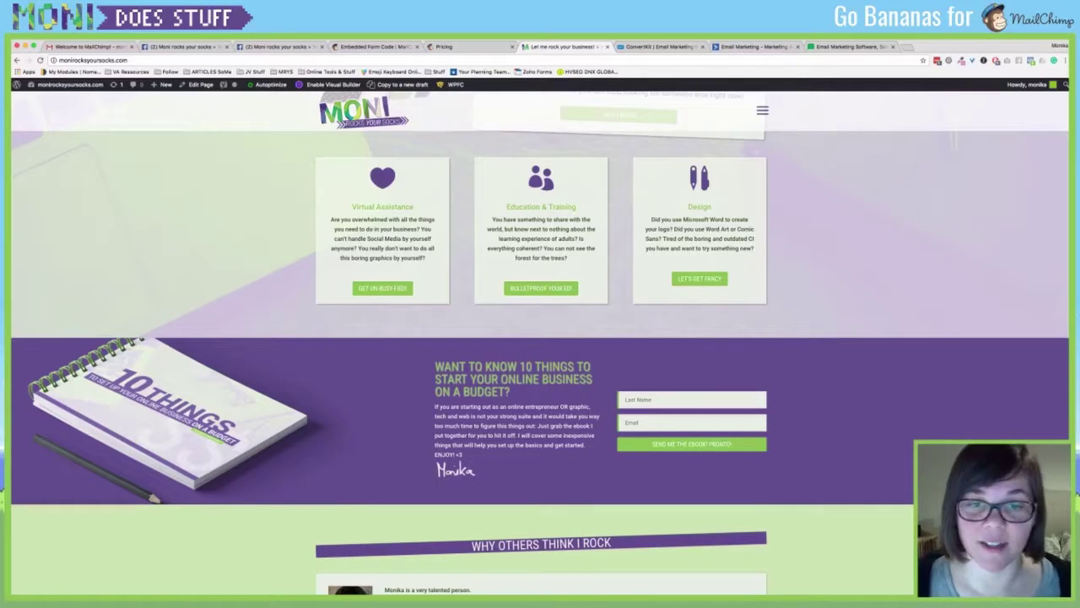
Highlight the ebook signup section, focus its Last Name field, then close the website tab.
scroll(540, 338, "up", 4)
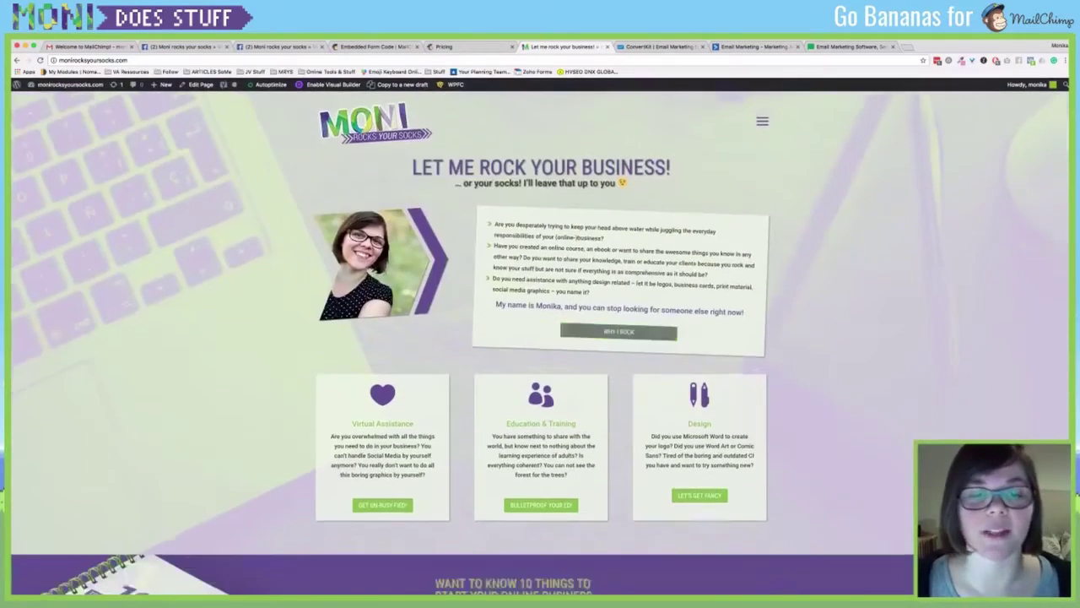
scroll(540, 338, "down", 3)
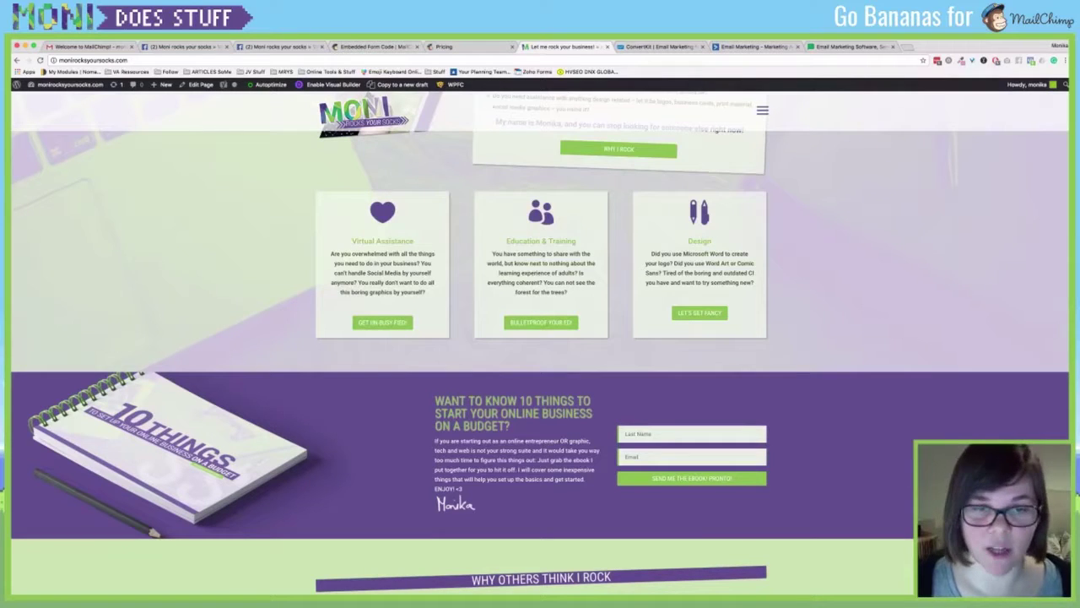
mouse_move(321, 403)
left_mouse_down()
mouse_move(603, 507)
mouse_move(776, 486)
left_mouse_up()
left_click(802, 472)
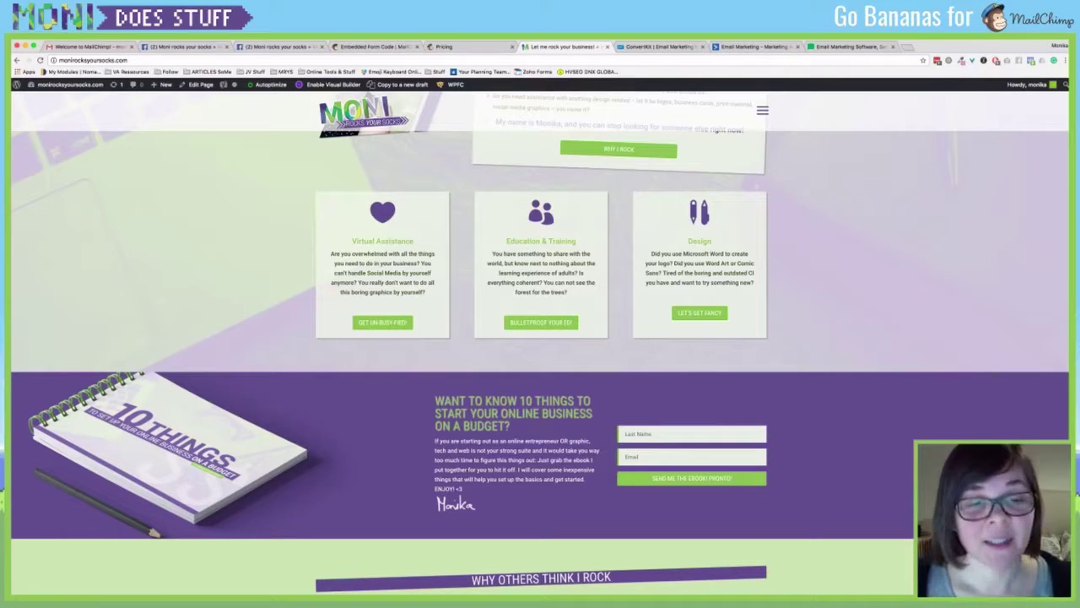
left_click(675, 434)
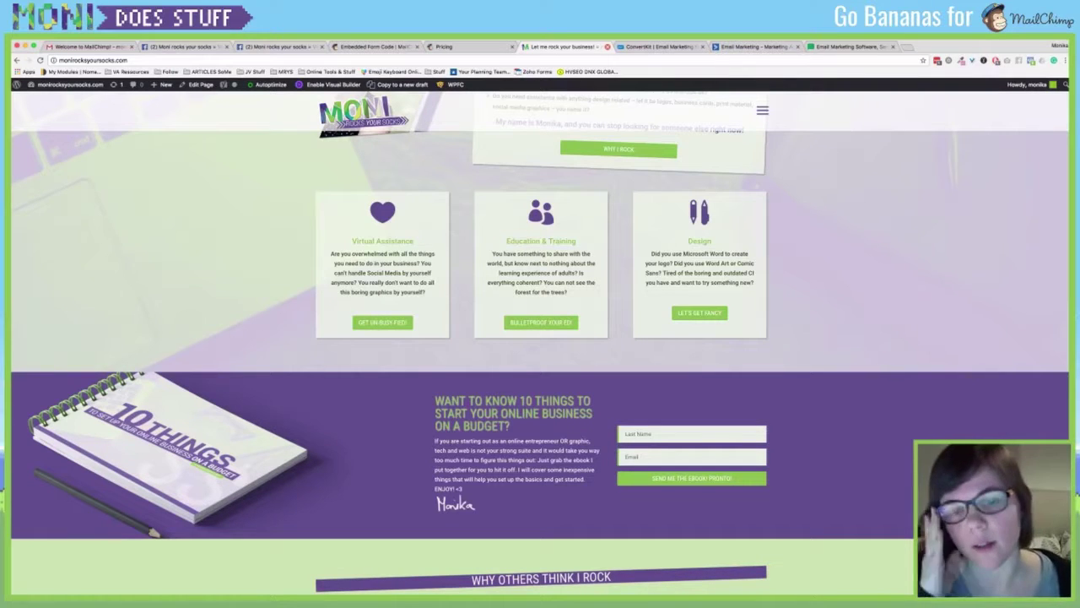
left_click(606, 46)
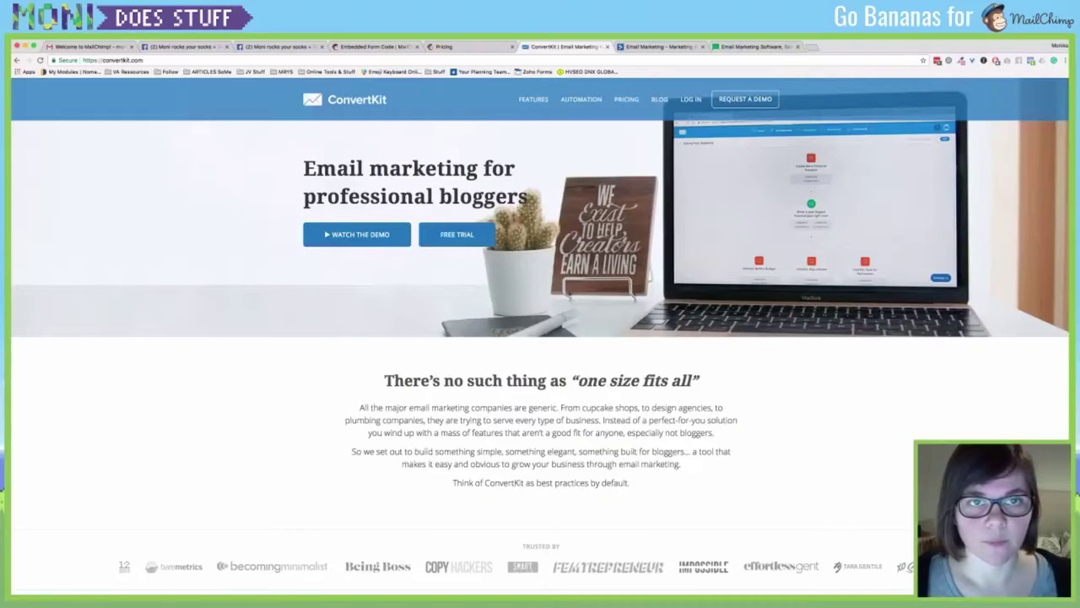
Return to the MailChimp Embedded Form Code tab and clear the code selection.
left_click(469, 47)
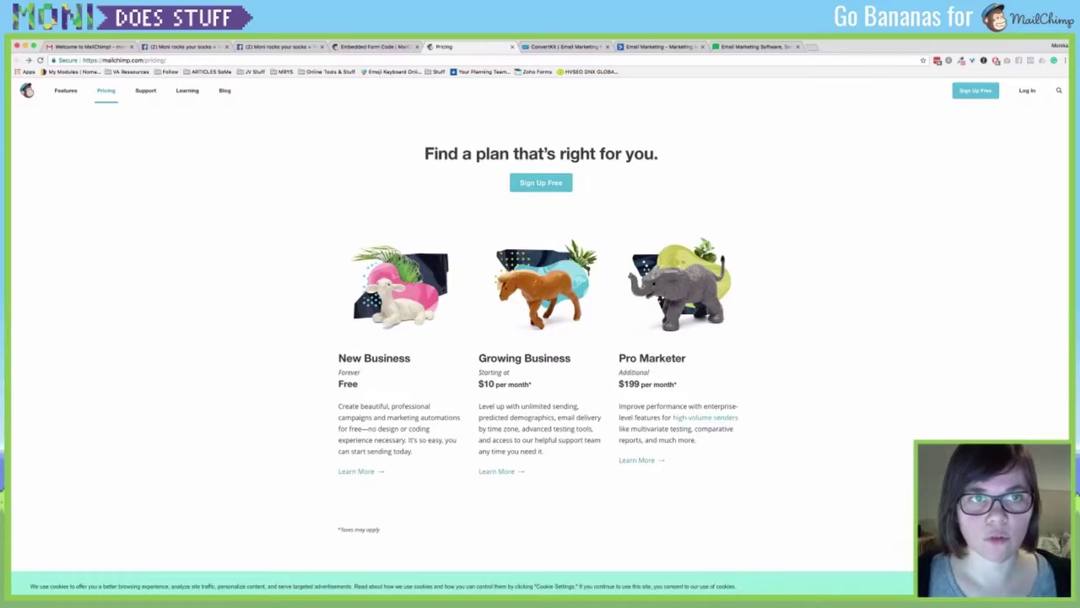
left_click(372, 46)
left_click(588, 472)
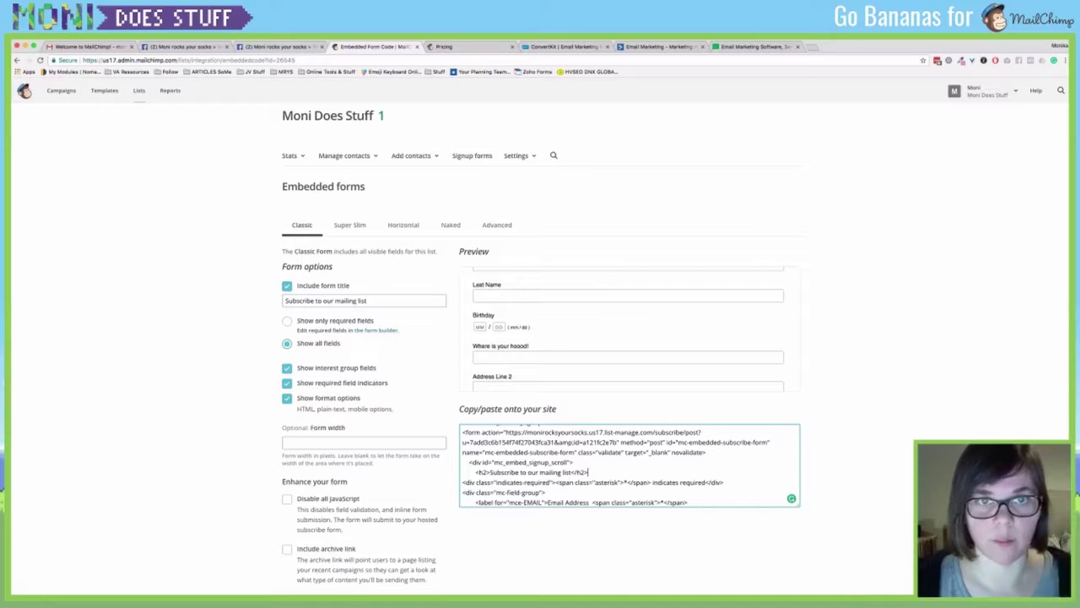
Open Embedded forms, select and copy all the embed code, then return to Signup forms.
left_click(472, 155)
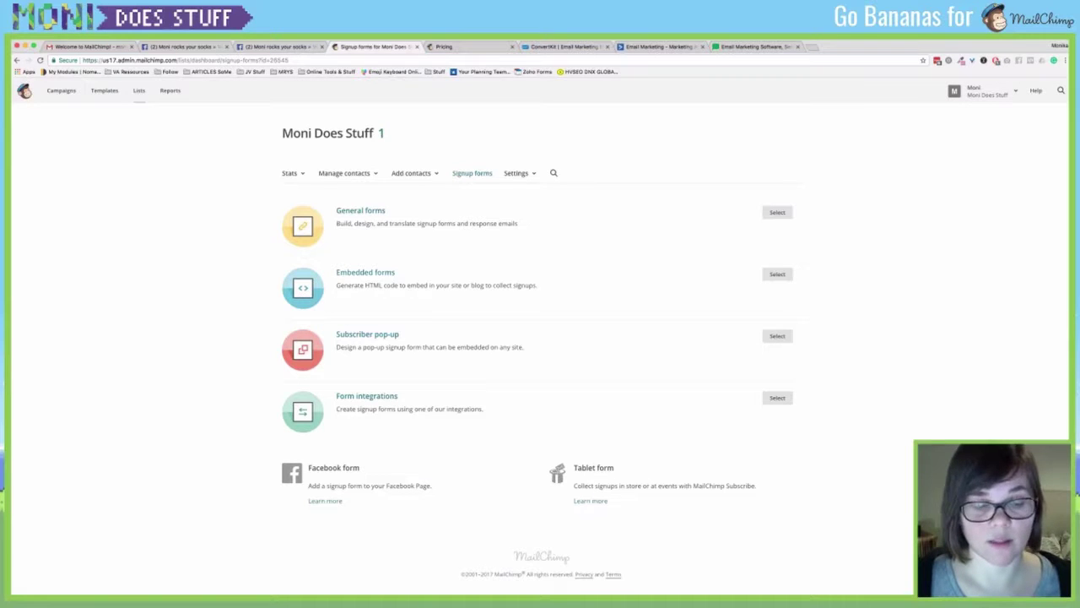
left_click(366, 273)
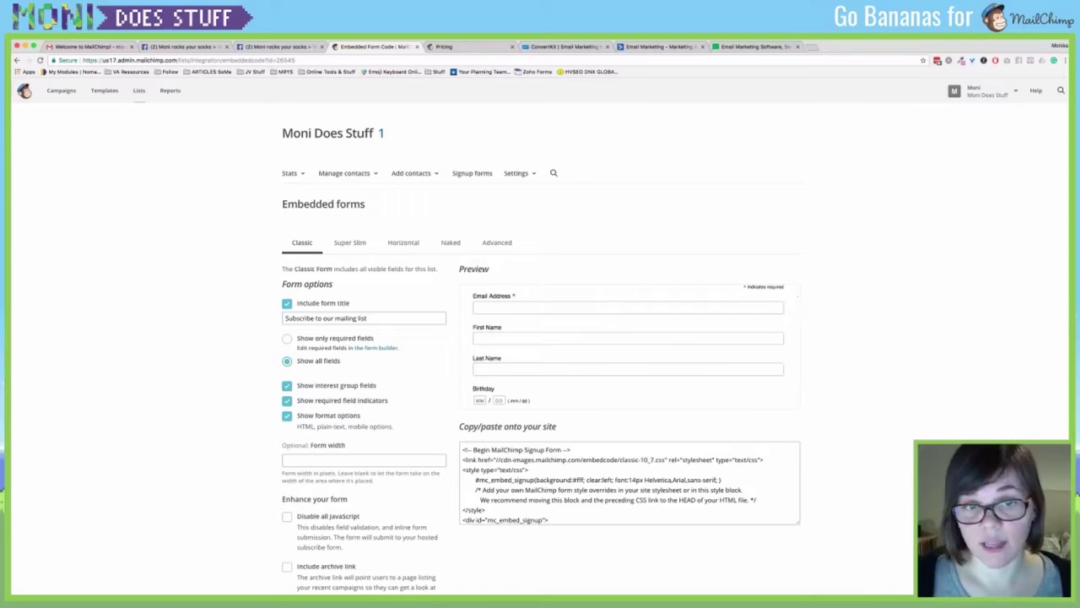
left_click(791, 516)
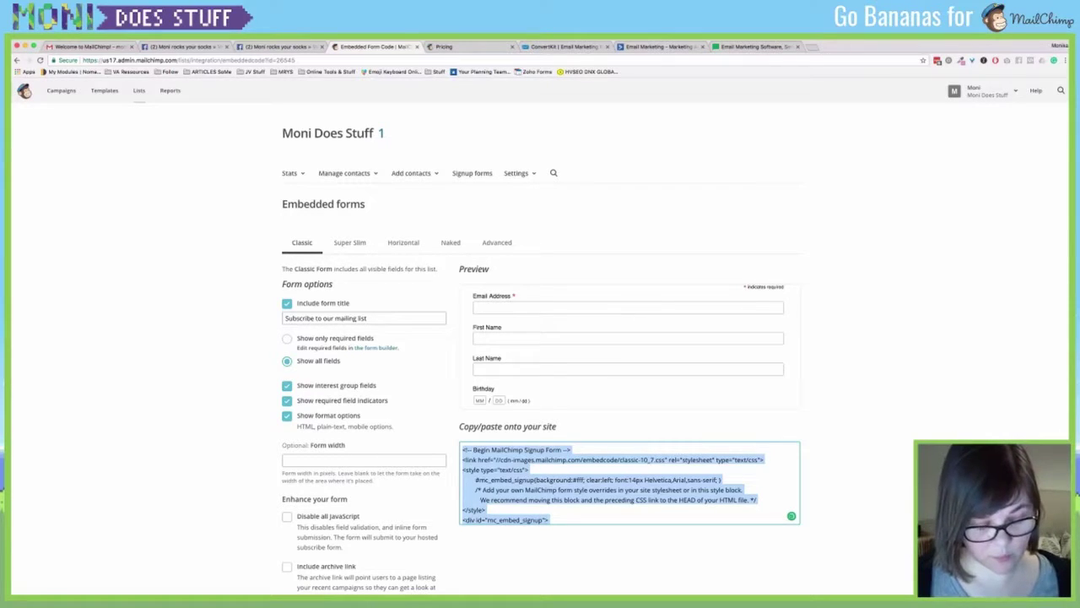
left_click(628, 483)
key("super+a")
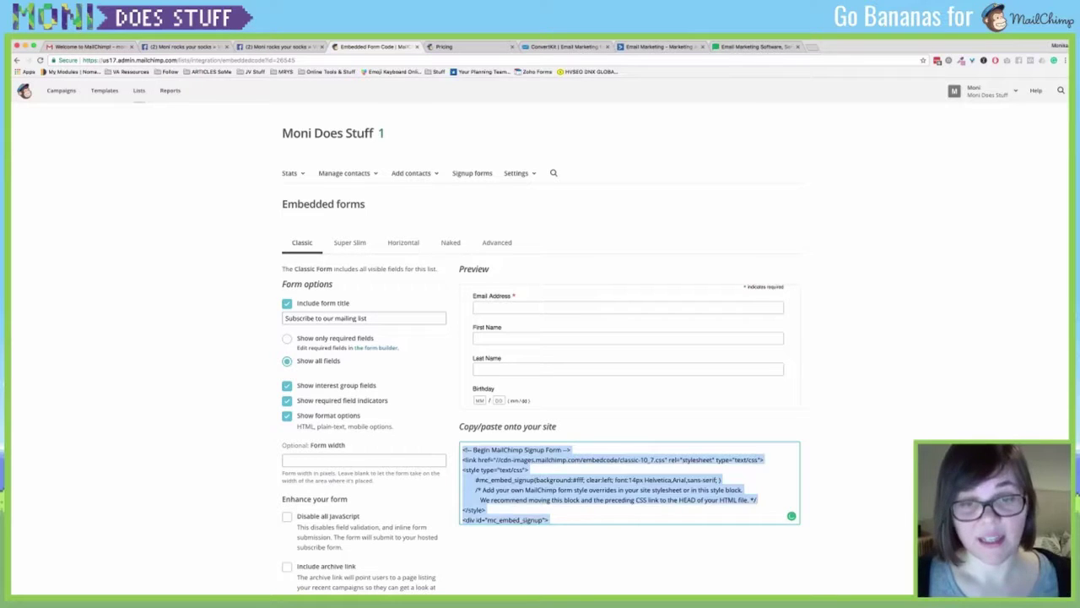
scroll(629, 482, "down", 1)
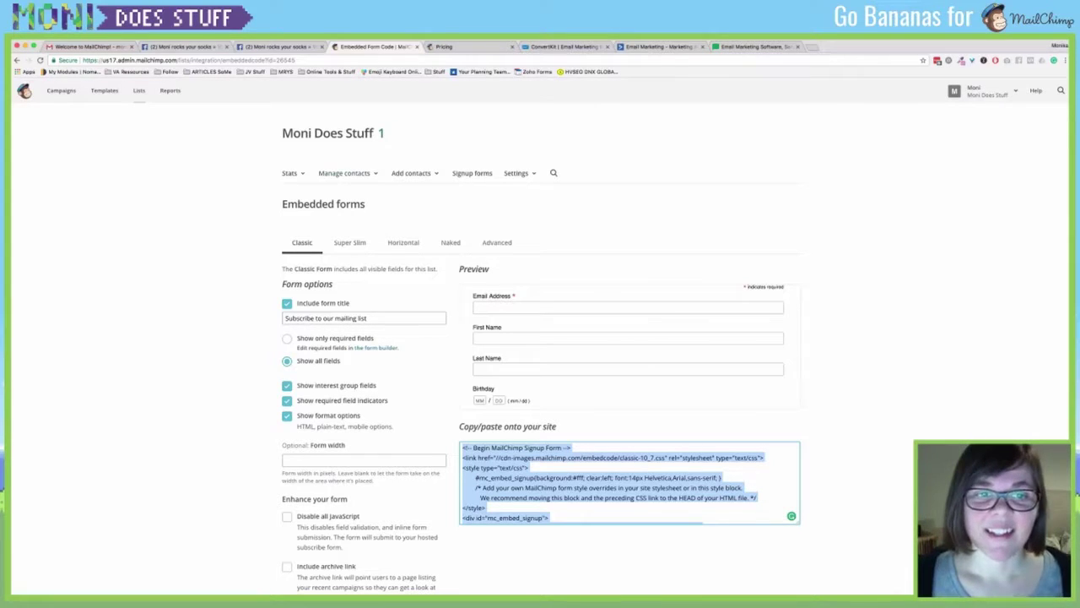
left_click(473, 173)
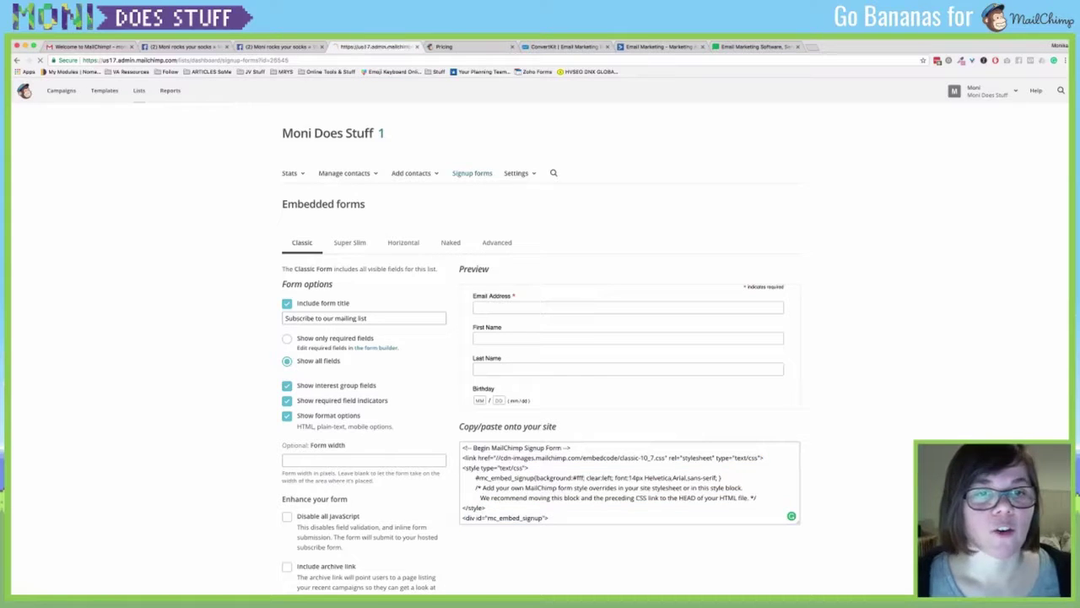
Open the subscriber pop-up editor and set format to Slide with image alignment Left.
left_click(777, 336)
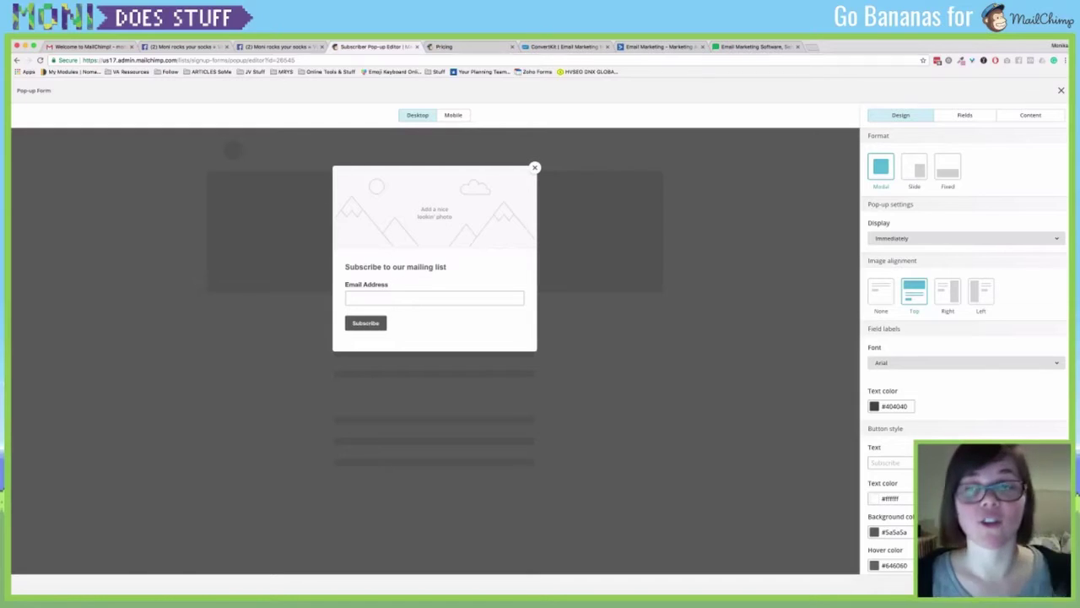
left_click(915, 167)
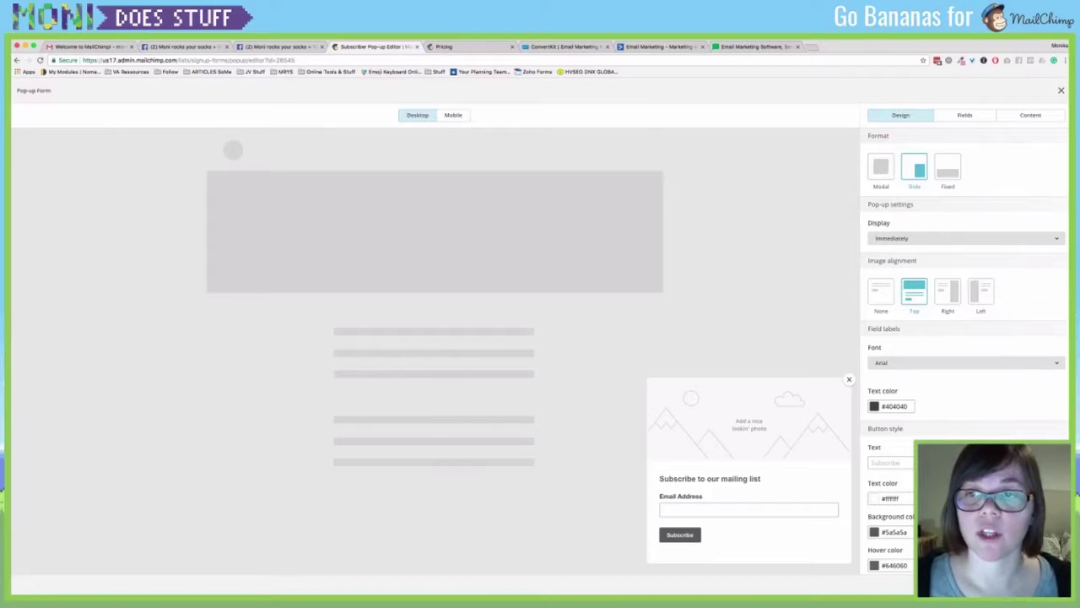
left_click(880, 291)
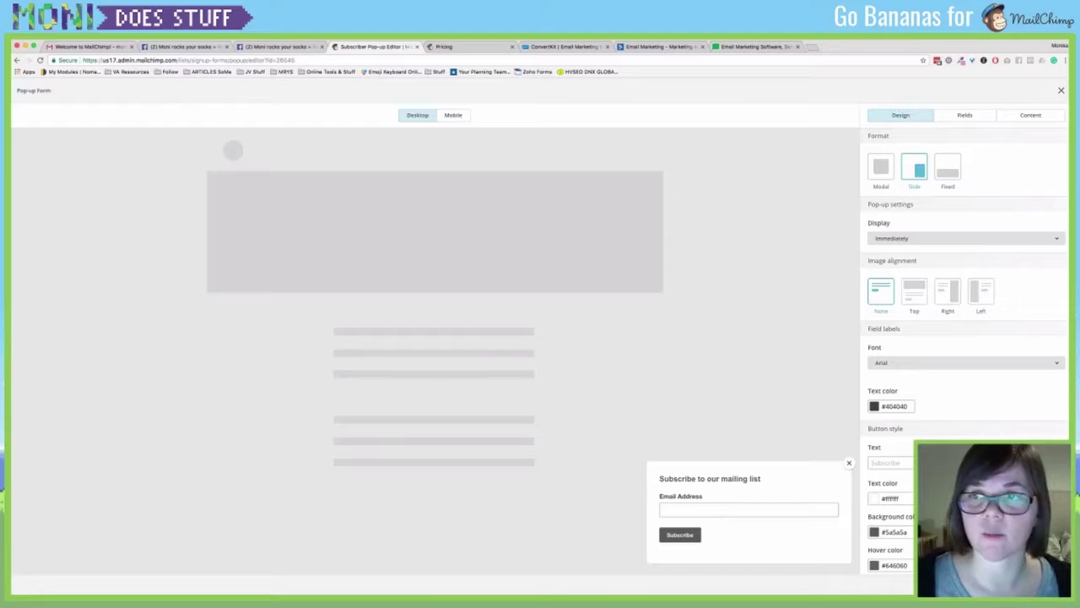
left_click(948, 167)
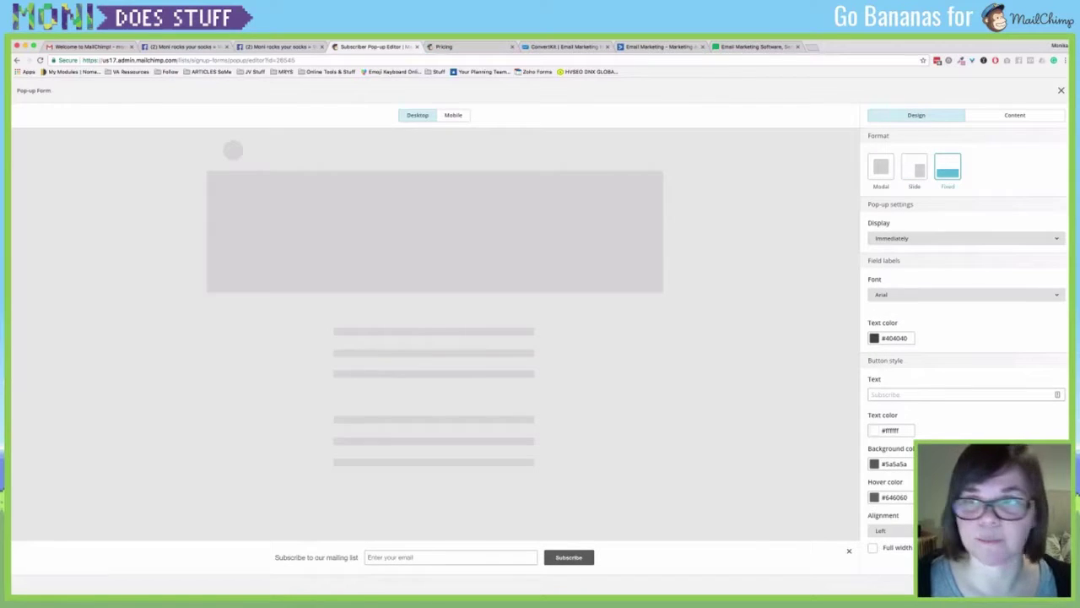
left_click(914, 167)
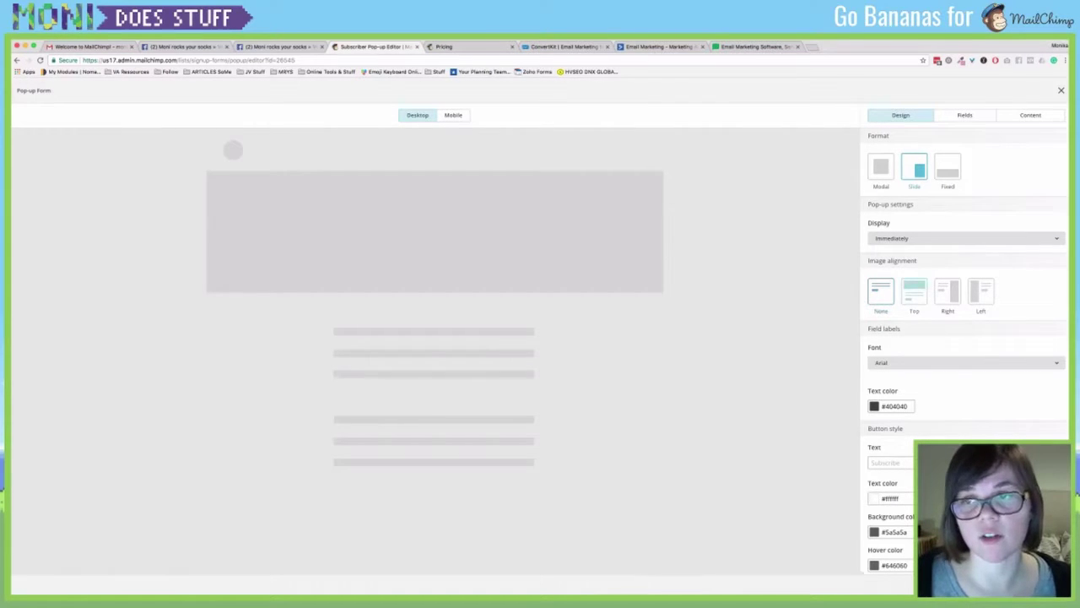
left_click(915, 291)
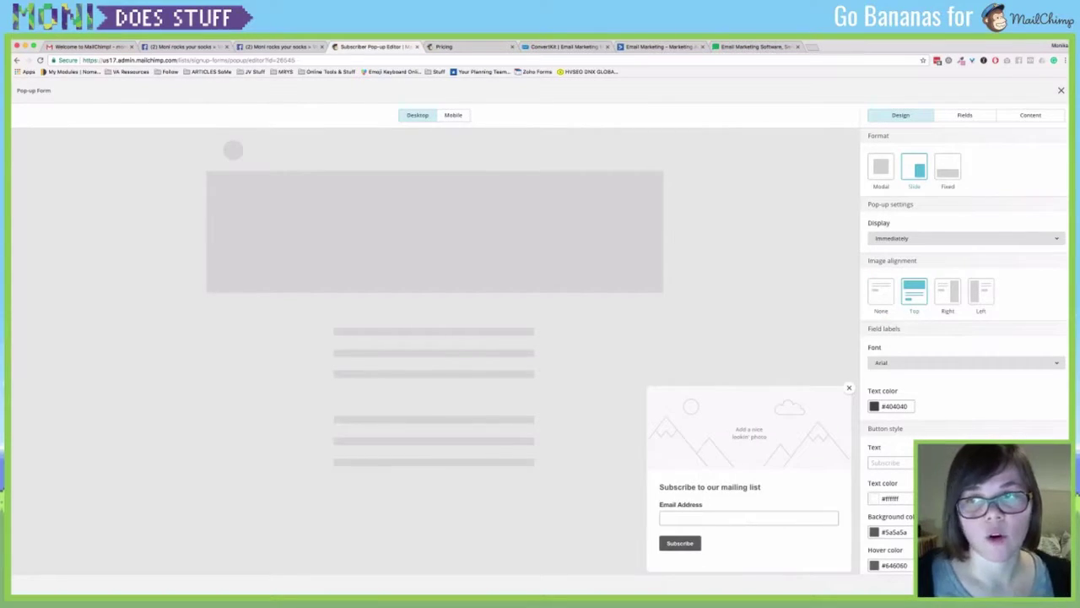
left_click(947, 291)
left_click(982, 292)
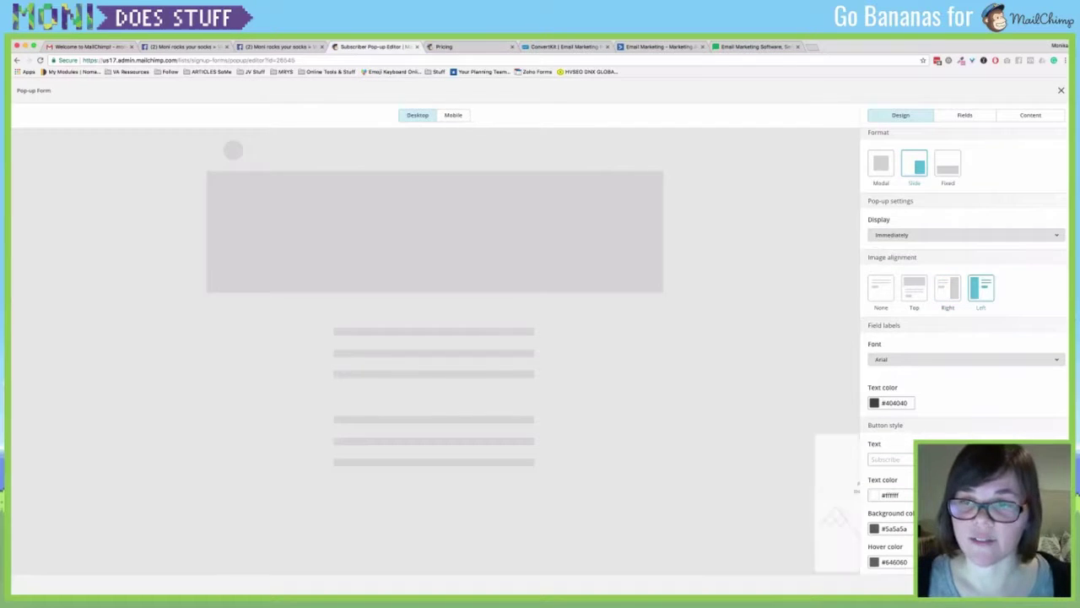
Keep Arial as the label font and look at the label text colour picker.
scroll(966, 338, "down", 2)
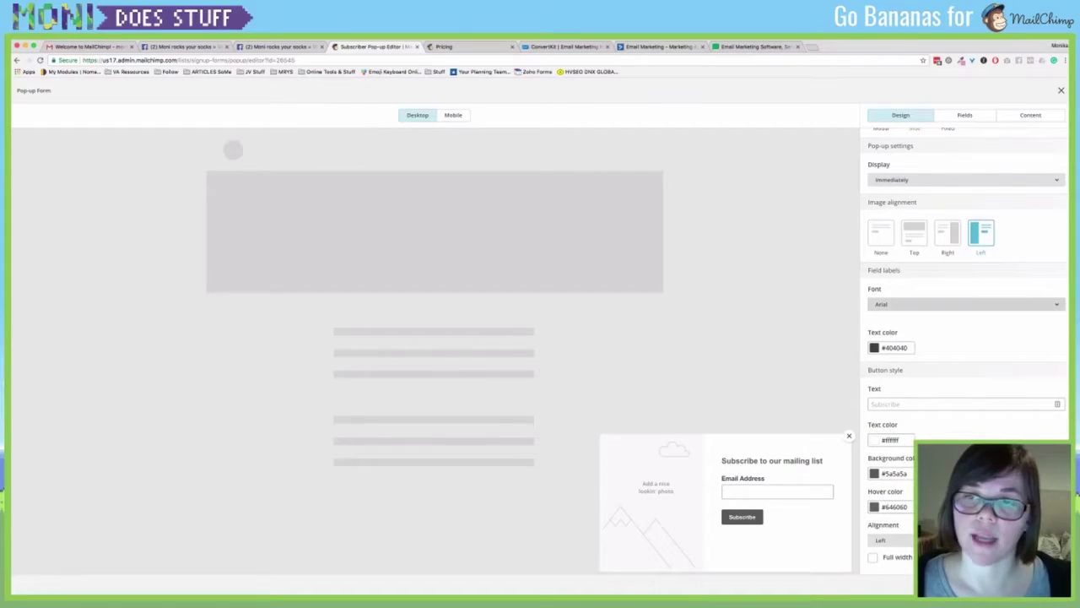
left_click(966, 304)
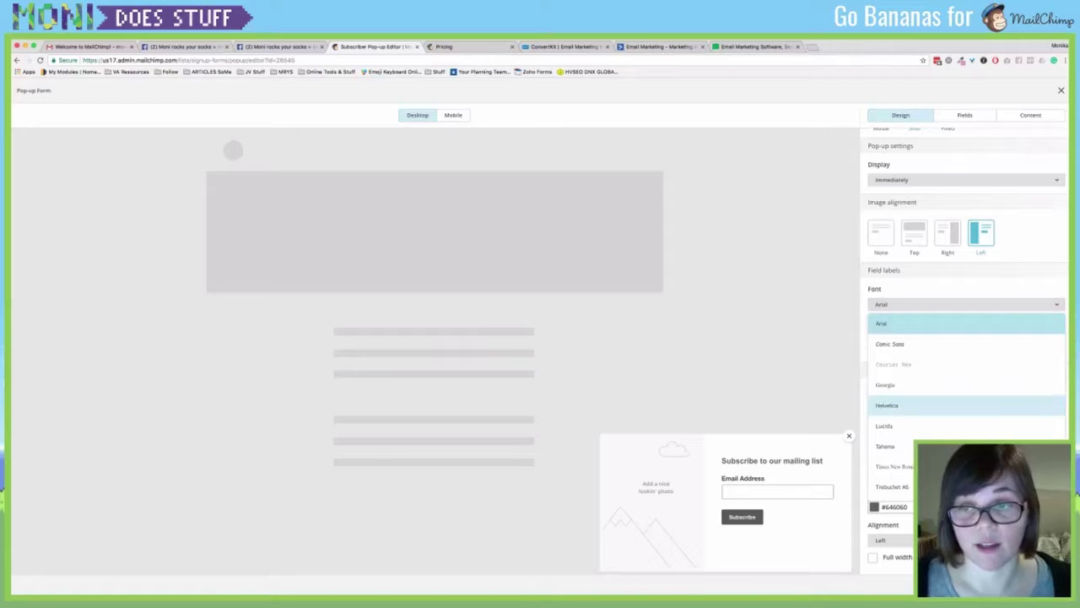
scroll(967, 406, "down", 1)
key("Escape")
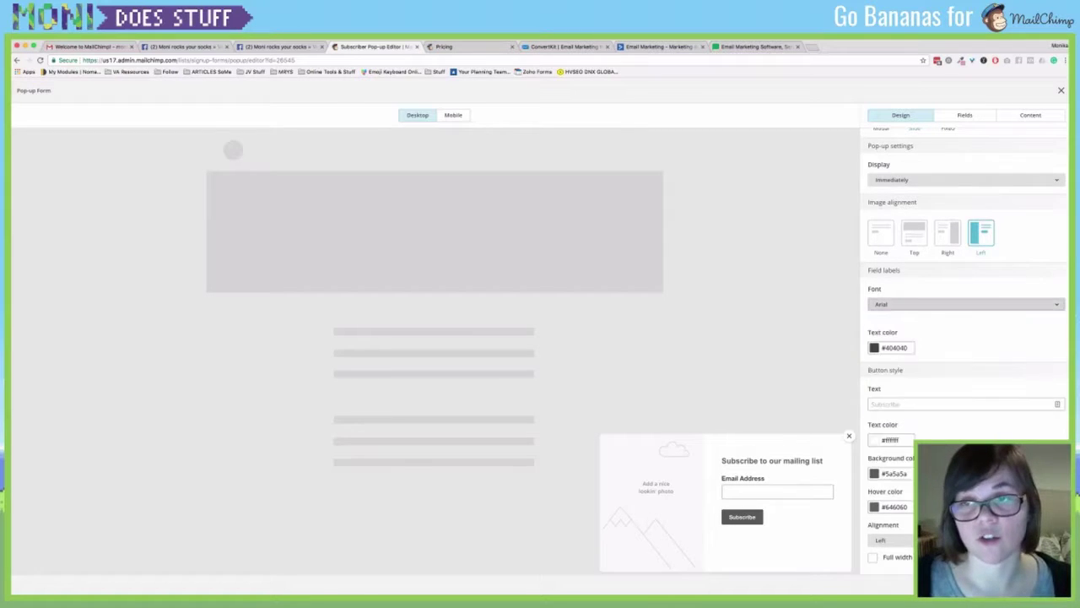
left_click(874, 348)
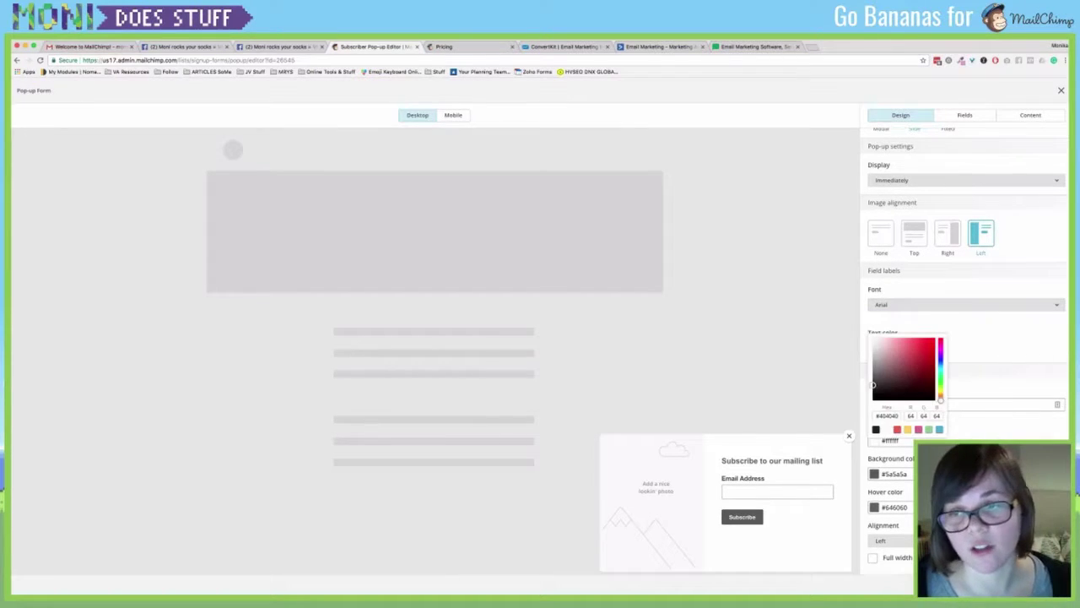
left_click(962, 404)
Change the button text to 'SEND ME EMAIL, DEMNIT!' with a red background.
type("asdfasdfasdfasdf")
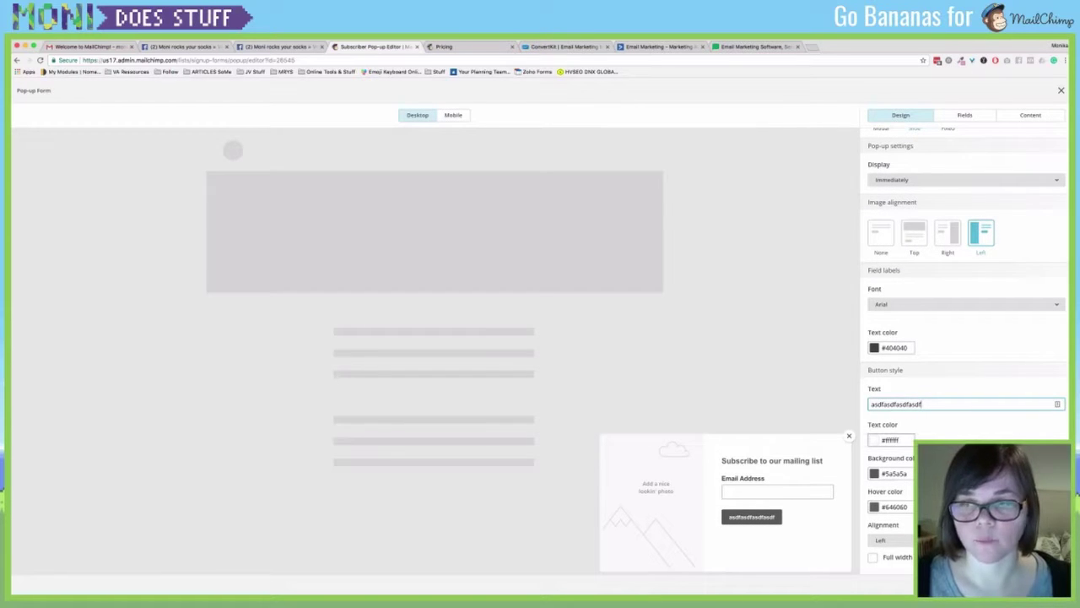
key("super+a")
type("S")
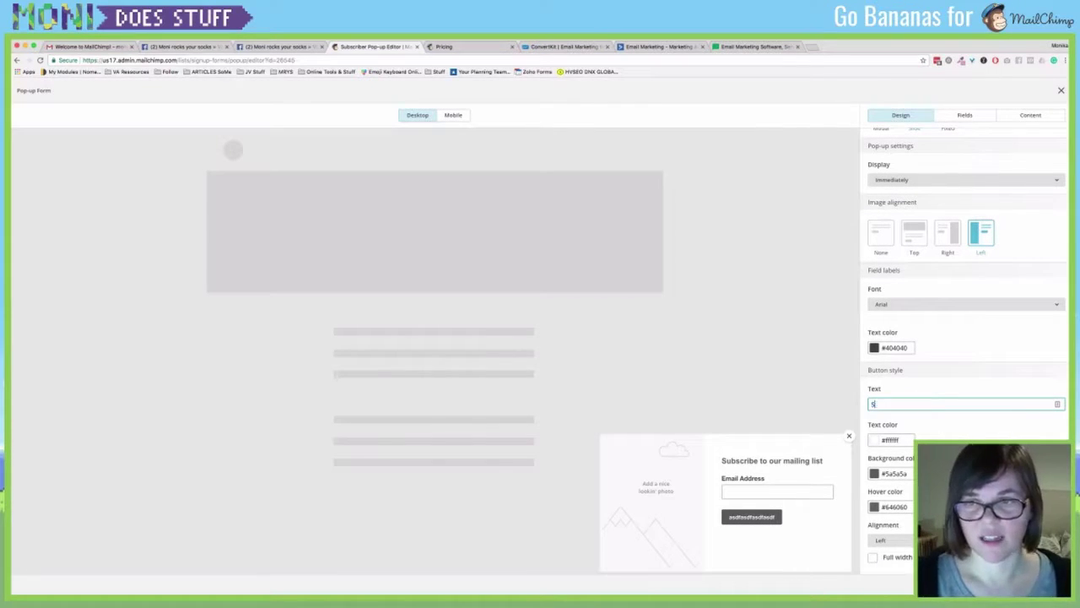
type("END ME EMAIL")
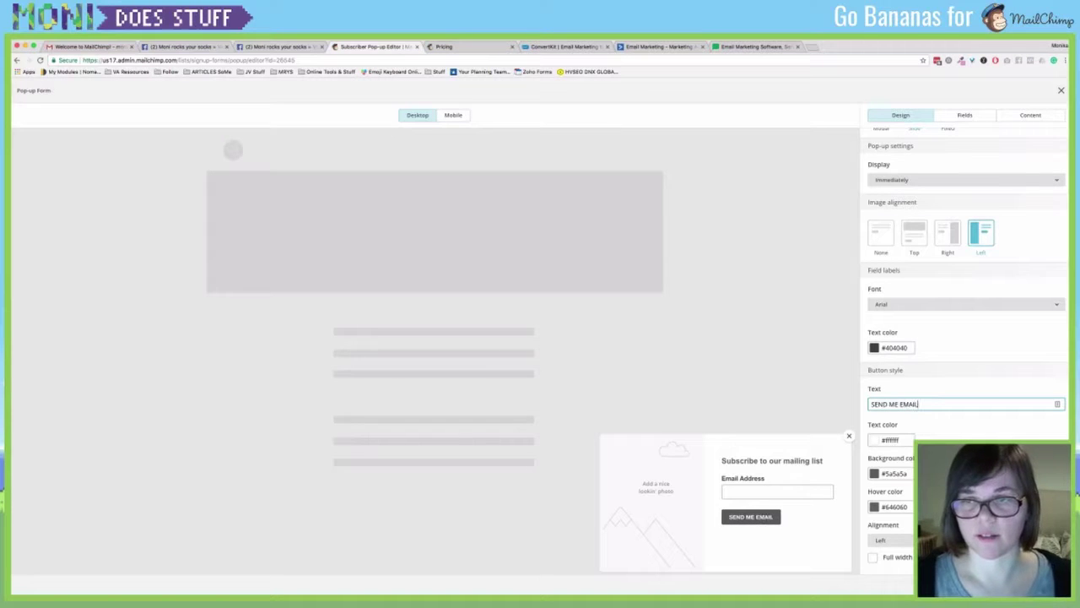
type(", DEMNIT!")
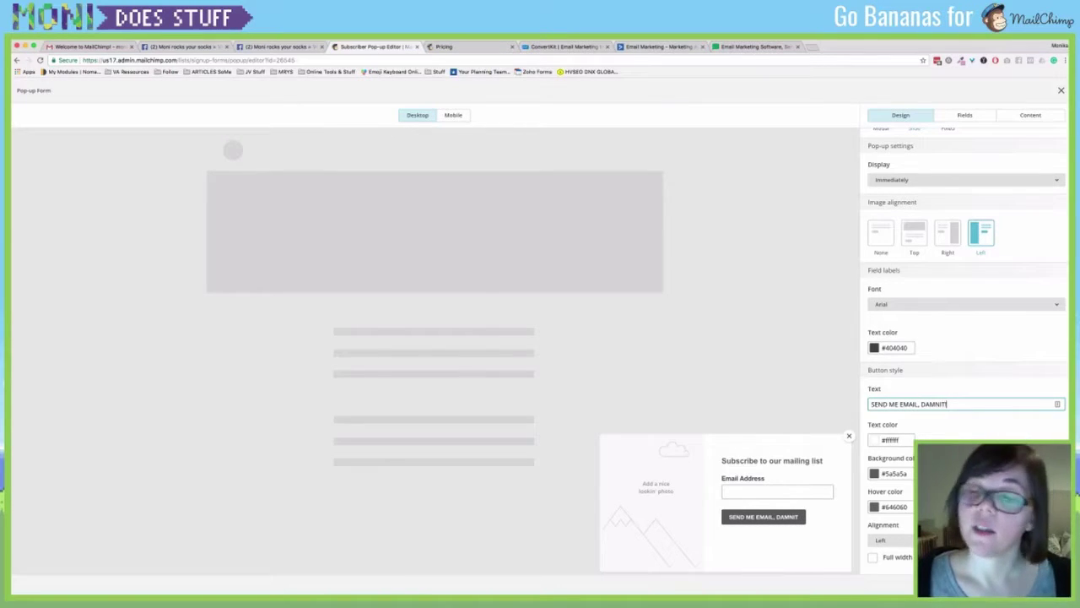
left_click(886, 474)
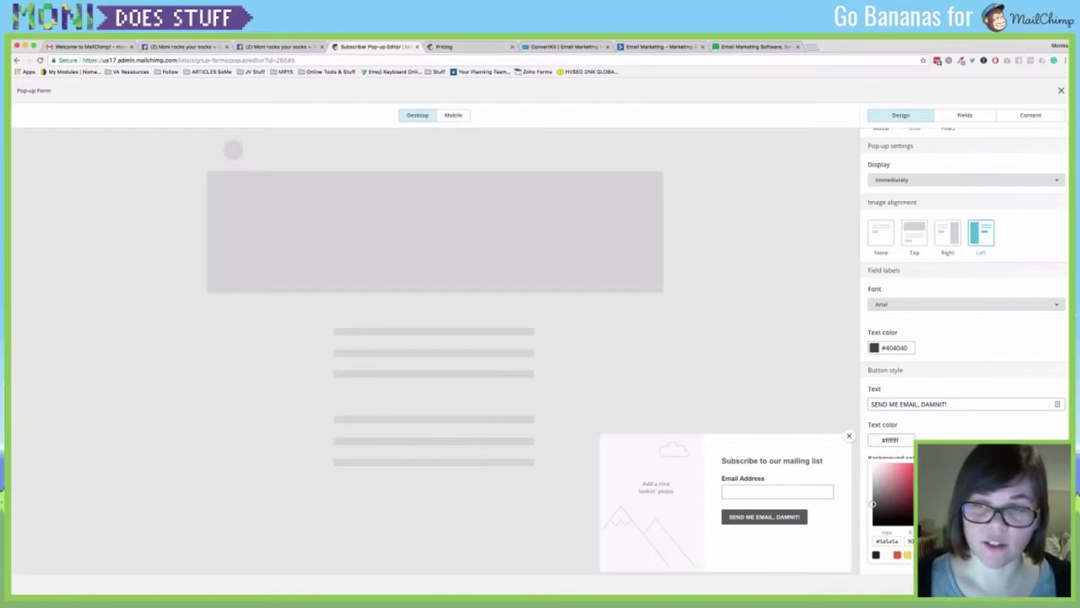
left_click(897, 555)
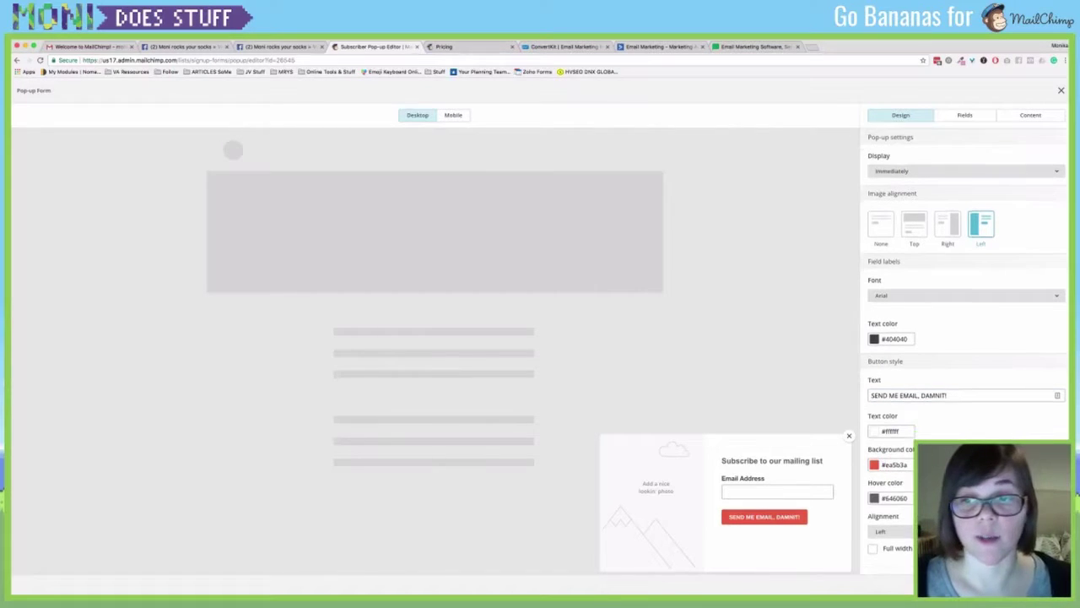
Give the button a green #89d085 hover colour and keep it left-aligned.
left_click(894, 498)
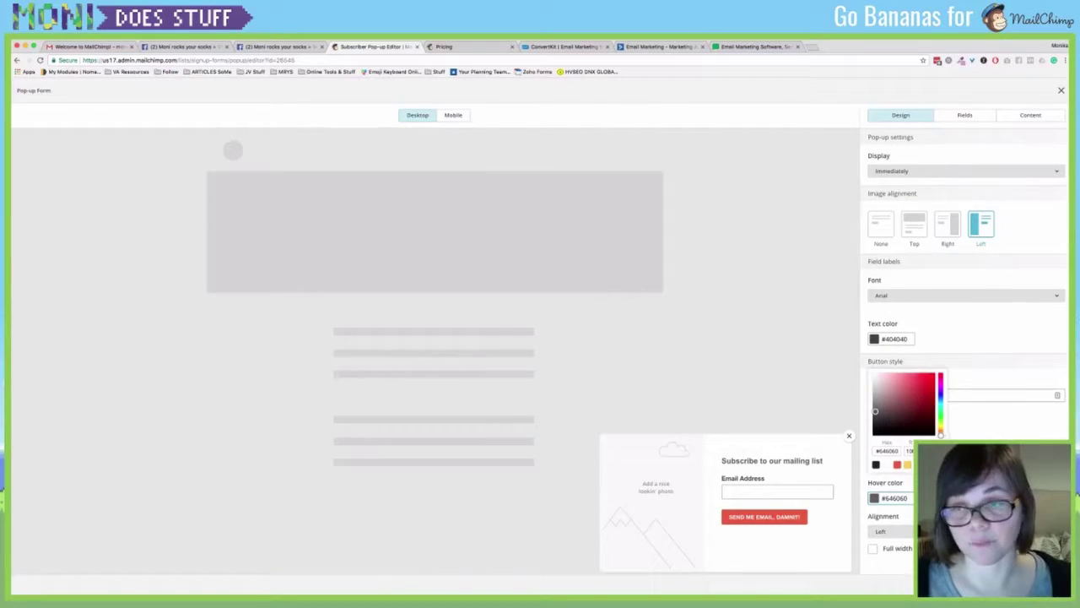
left_click(918, 464)
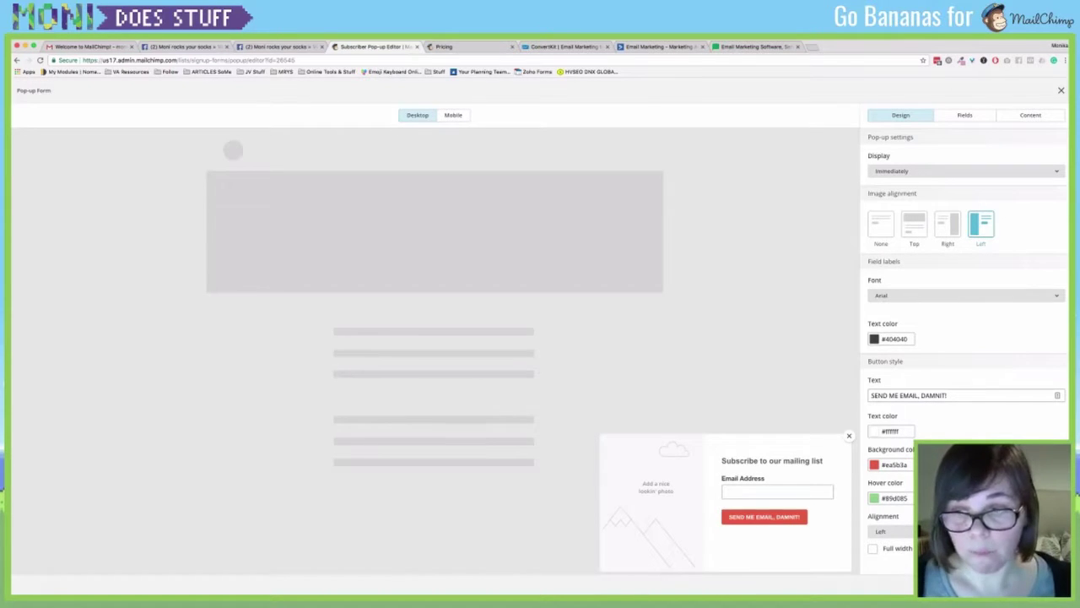
left_click(882, 531)
left_click(882, 567)
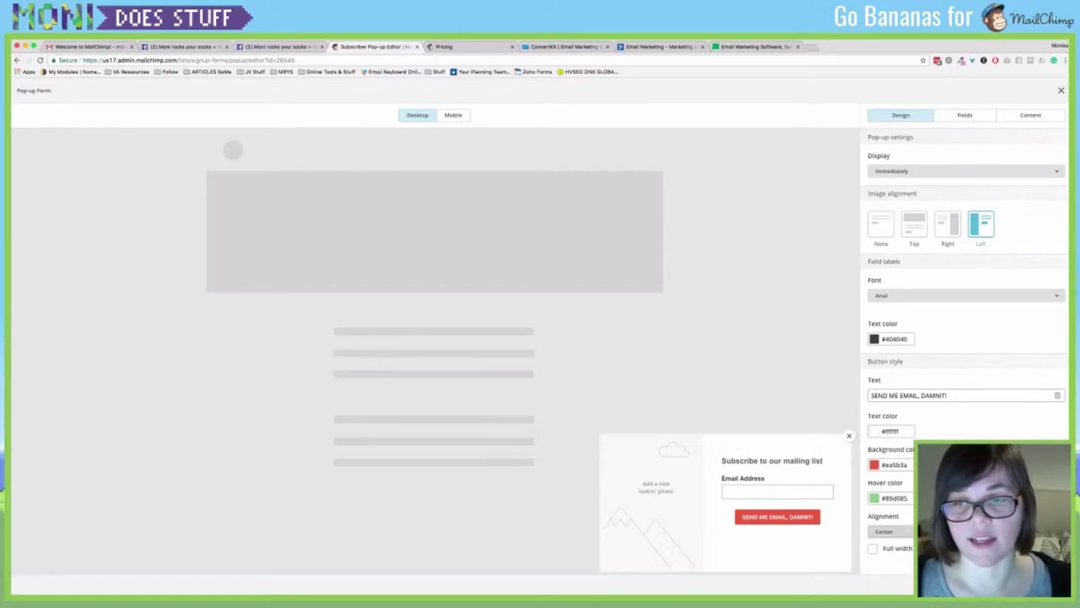
left_click(882, 531)
left_click(882, 550)
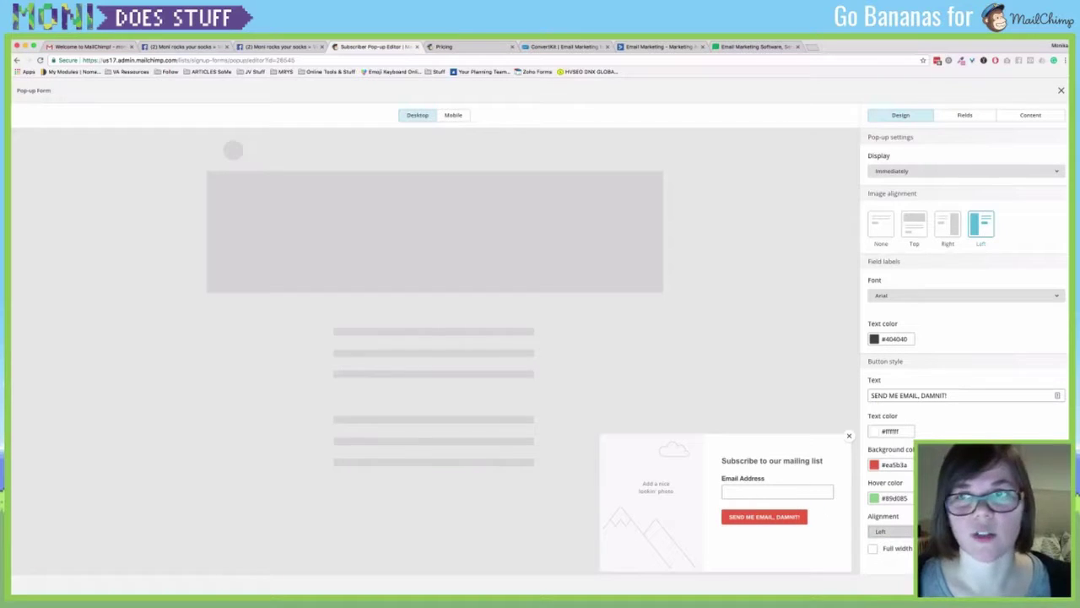
left_click(965, 114)
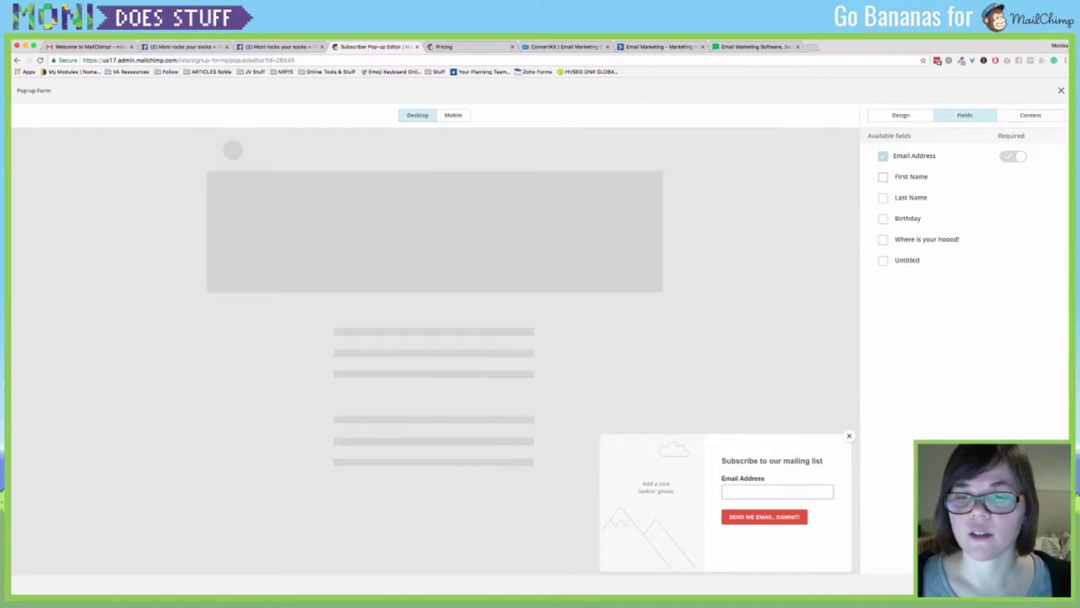
Add First Name and Last Name fields and replace the heading with 'adsfadsf'.
left_click(883, 176)
left_click(883, 197)
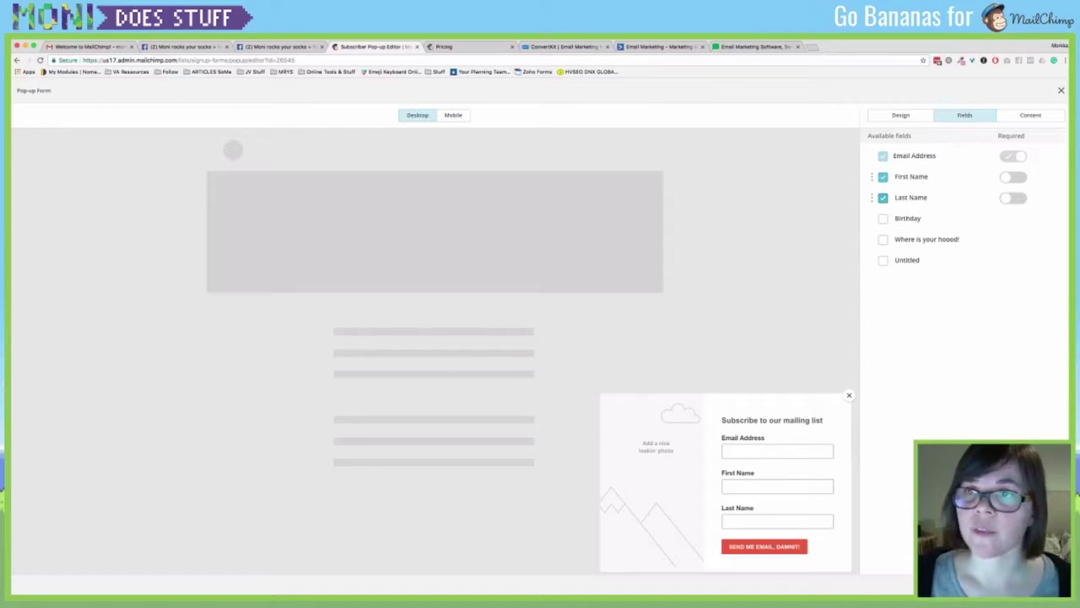
left_click(1031, 115)
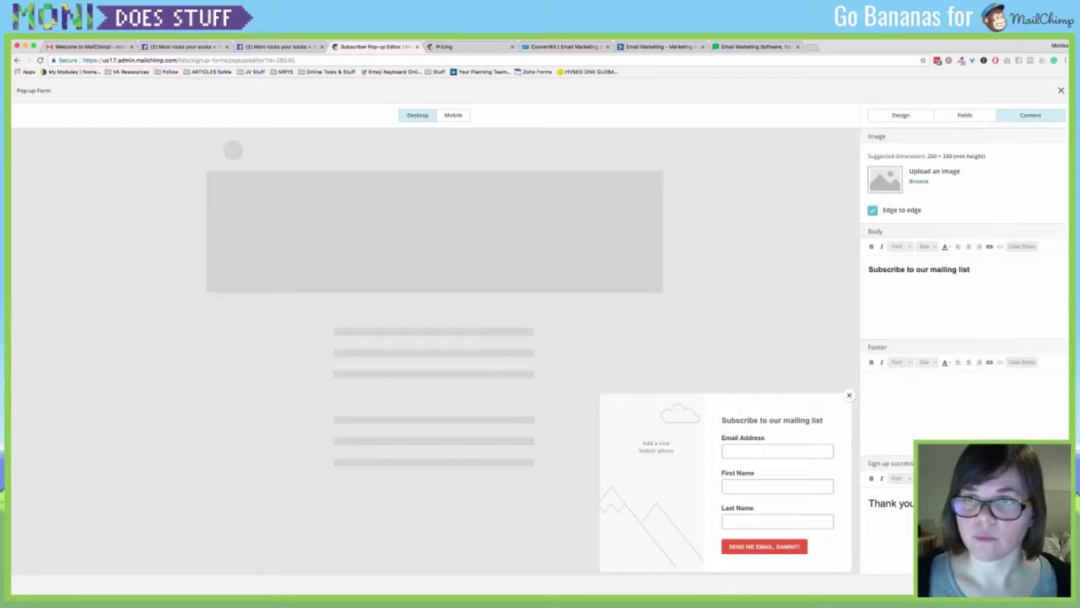
left_click(919, 269)
key("ctrl+a")
type("adsfadsf")
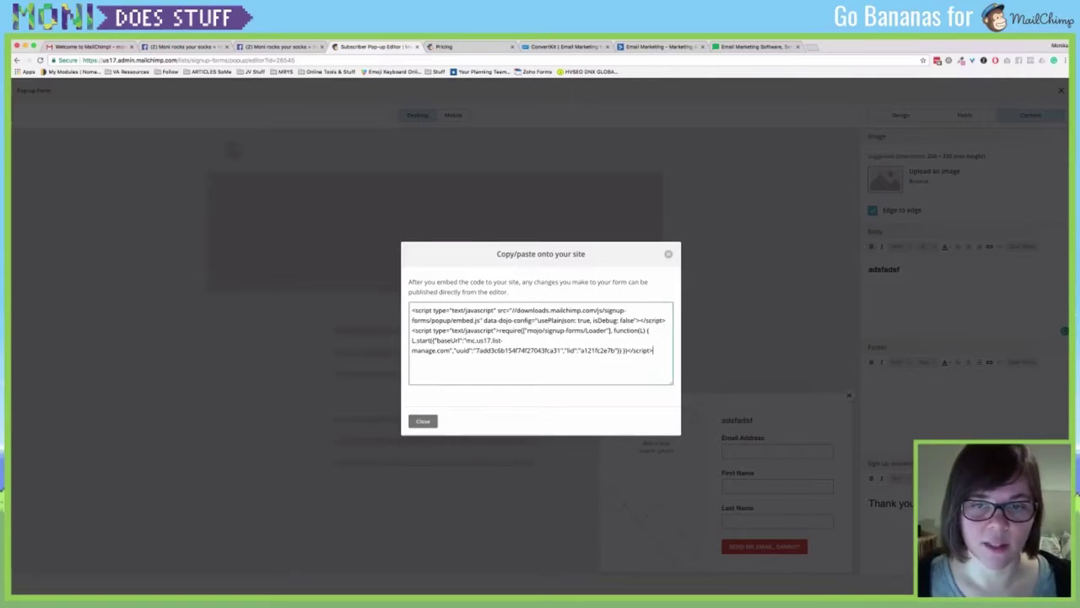
Select the pop-up embed code, then close it and cancel the Publish Form prompt.
left_click(665, 376)
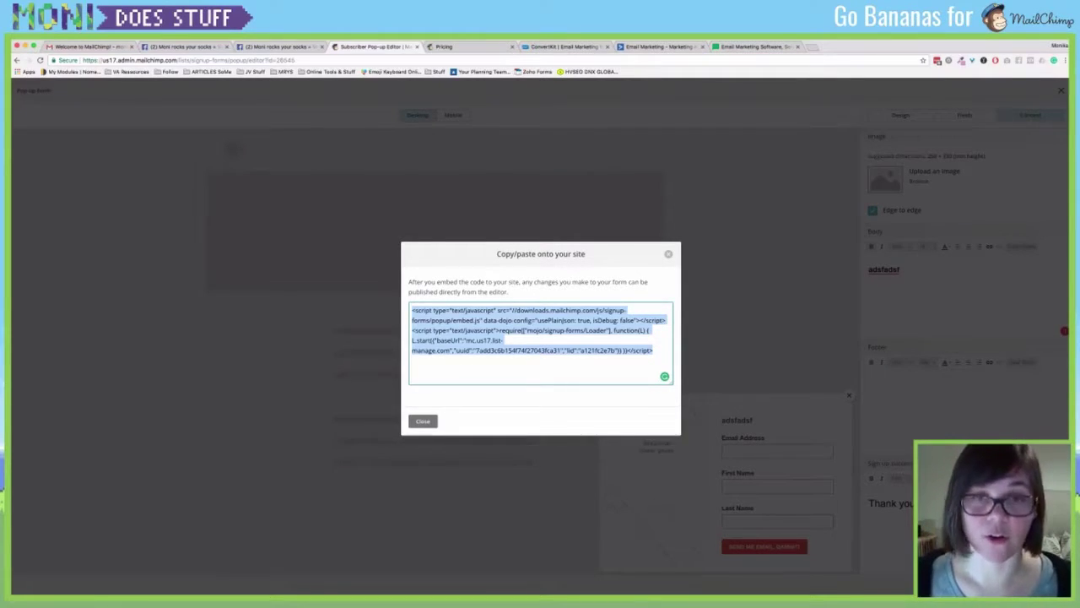
key("Escape")
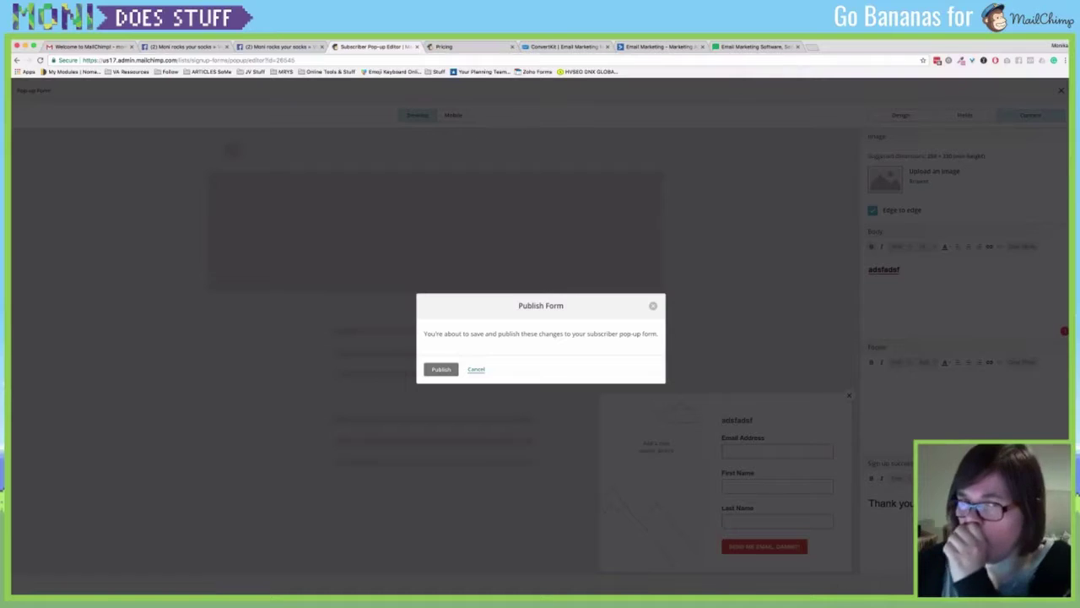
left_click(476, 369)
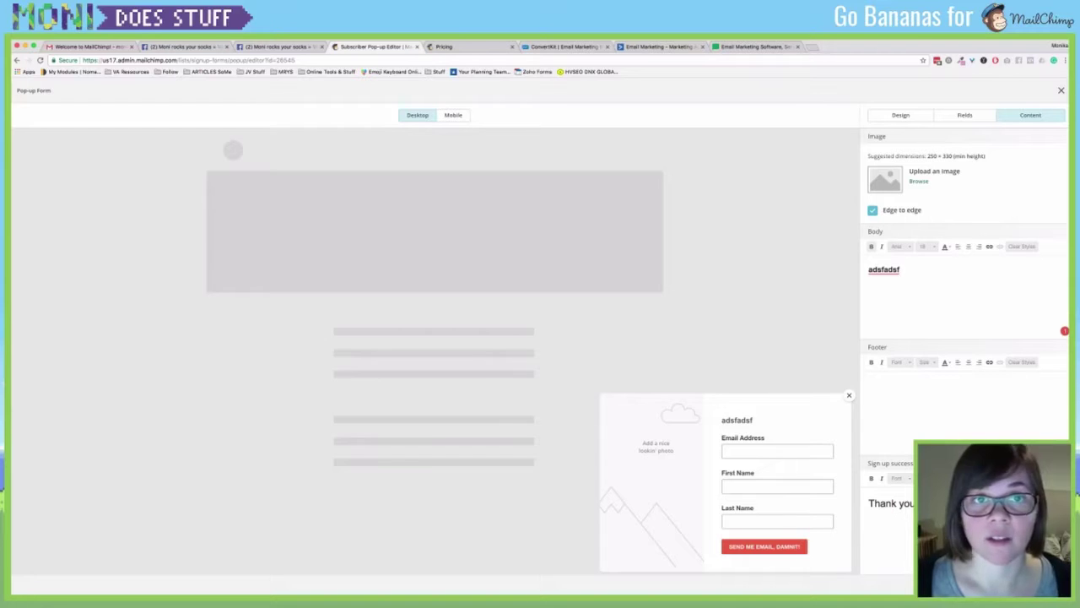
Preview the slide-in pop-up in Mobile view, then exit the editor to the list's signup forms.
left_click(453, 115)
scroll(435, 260, "down", 2)
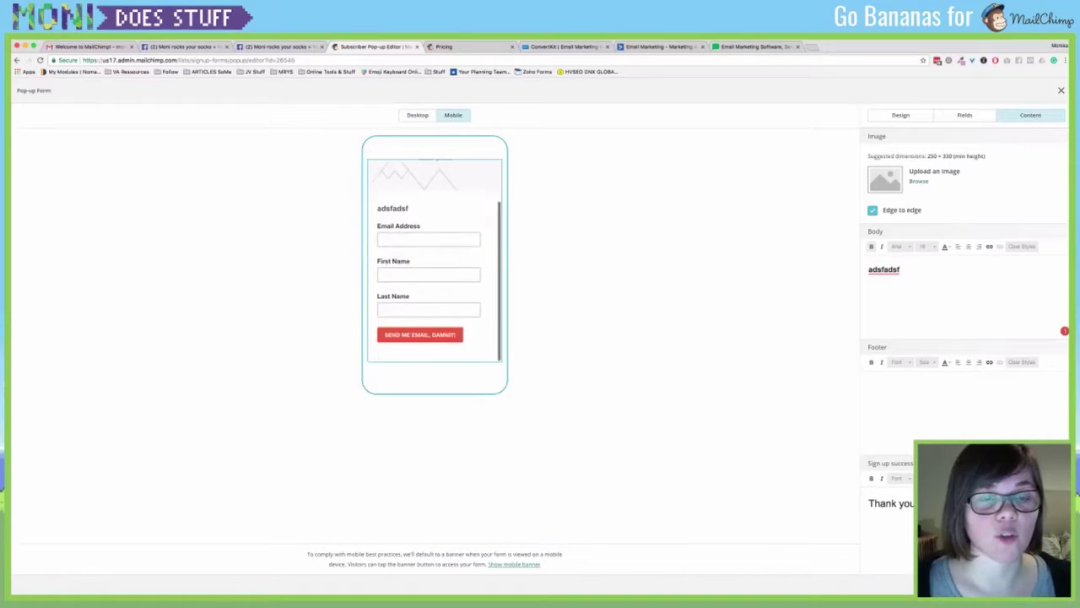
scroll(435, 260, "up", 2)
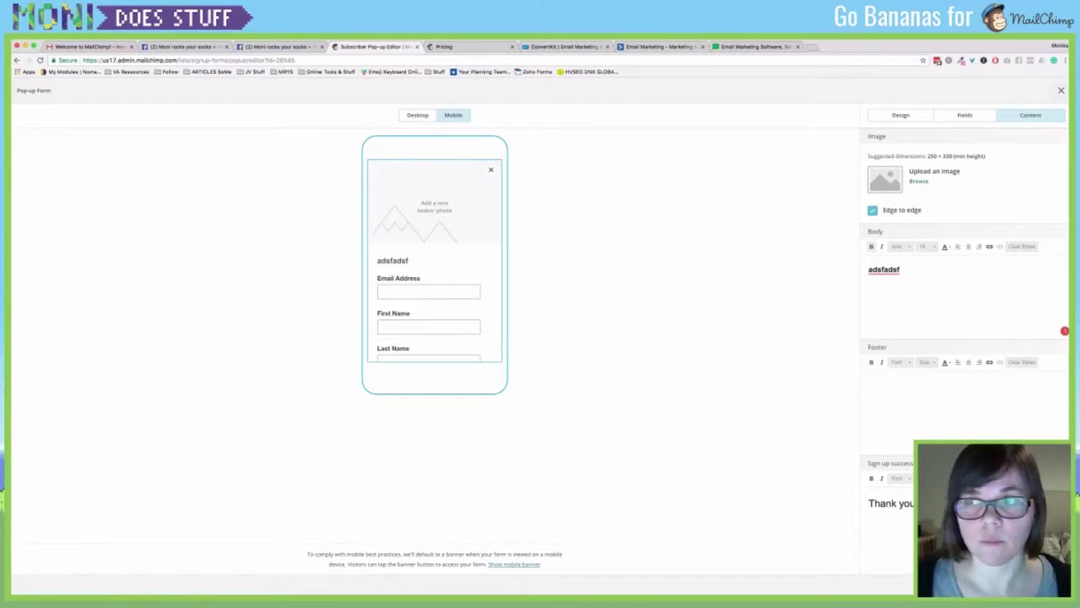
left_click(1061, 89)
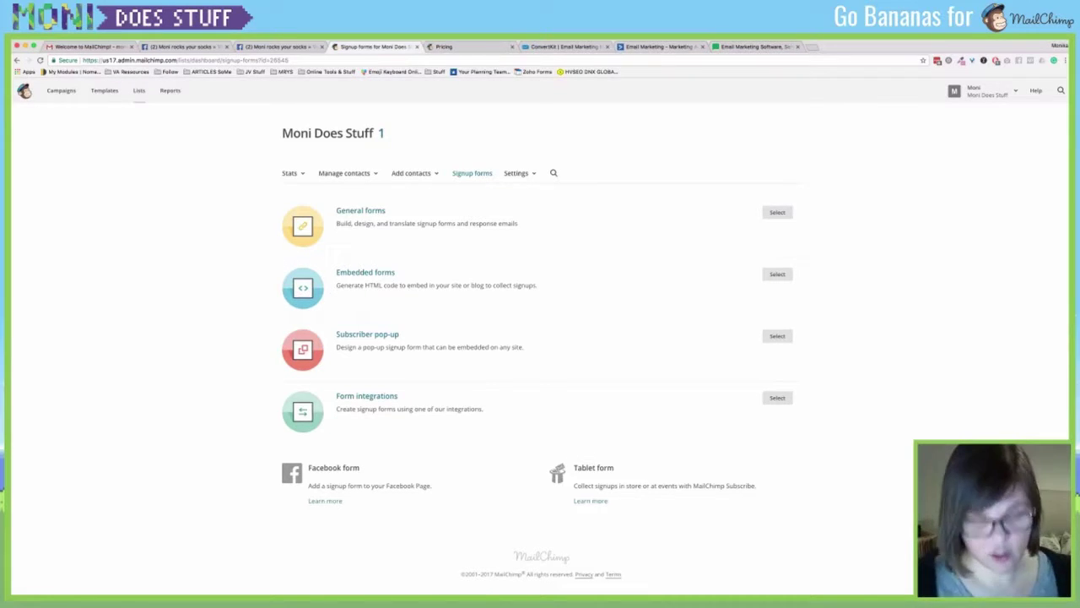
Load monirocksyoursocks.com in a new Chrome tab, then switch to the Facebook page.
key("ctrl+t")
type("monir")
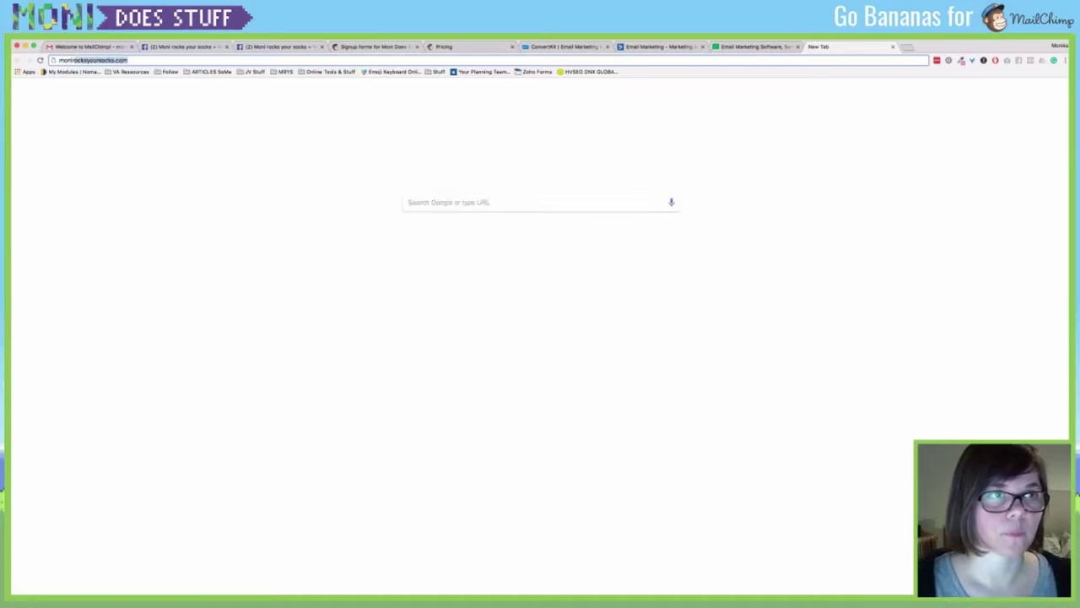
type("oc")
key("Return")
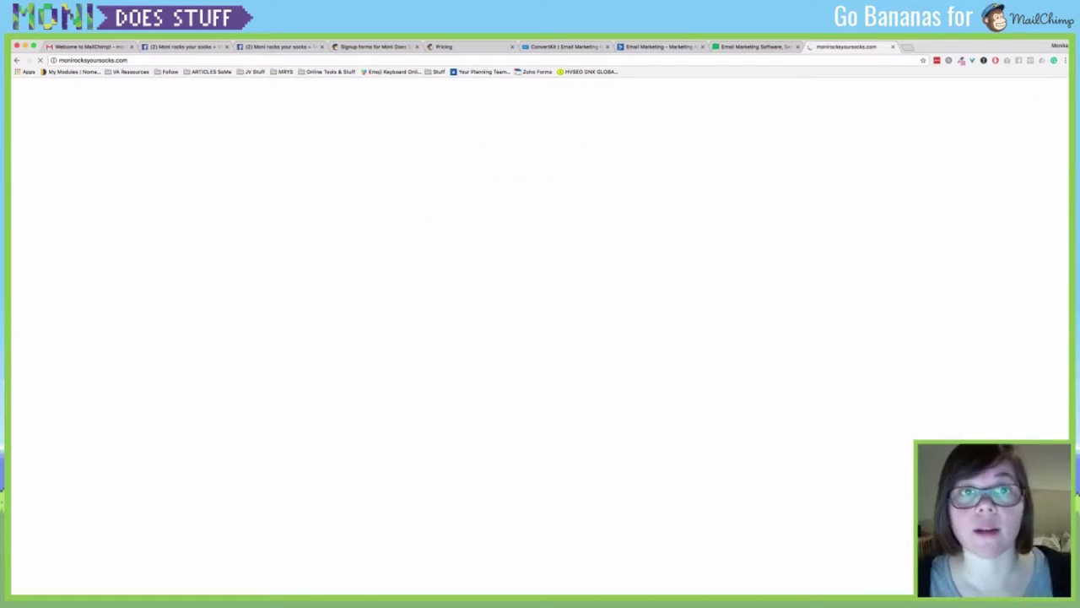
key("super+2")
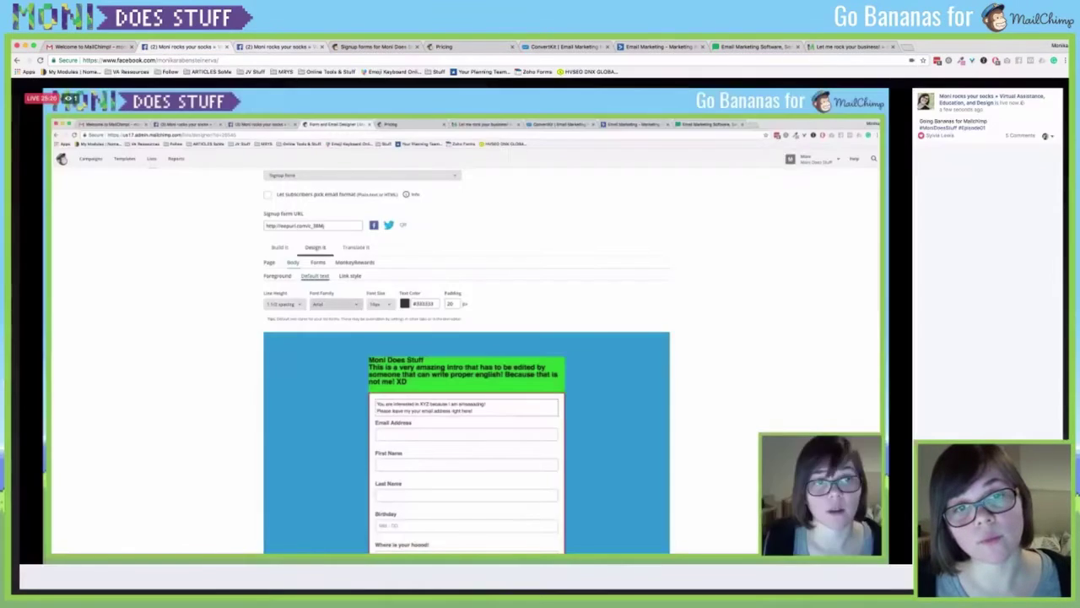
Show the Facebook page's Get your Freebie signup form.
key("super+3")
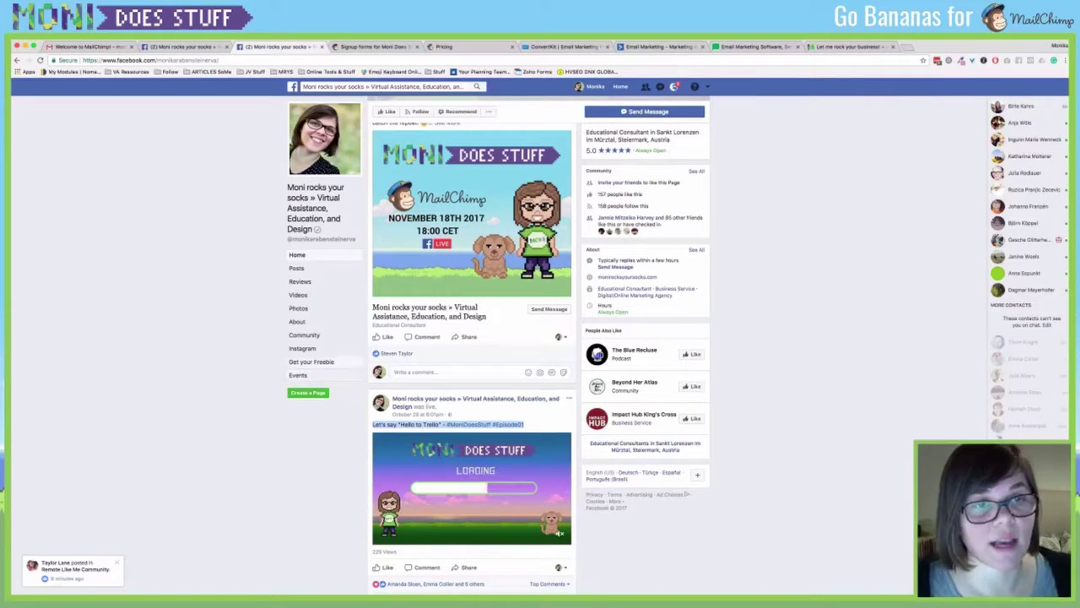
left_click(312, 362)
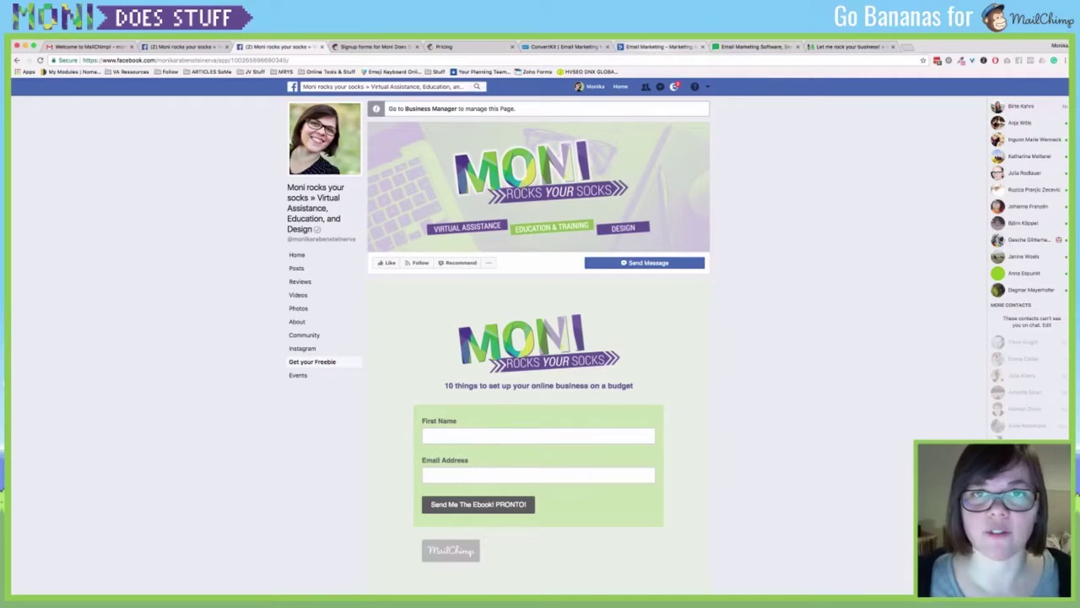
Step back through the browser tabs to MailChimp's pricing page.
left_click(659, 46)
key("ctrl+shift+Tab")
key("ctrl+shift+Tab")
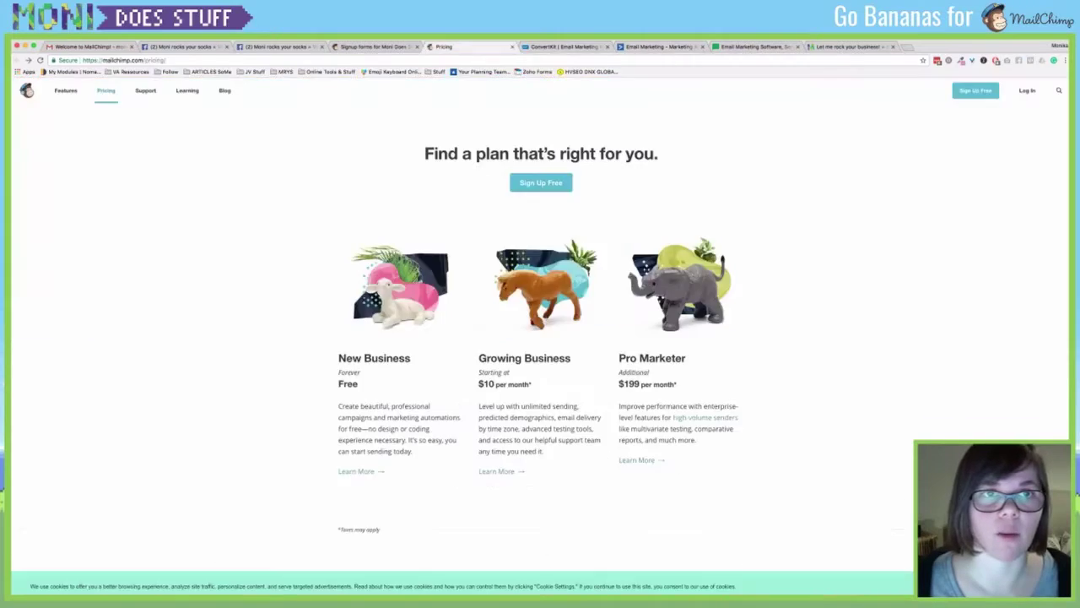
key("ctrl+shift+Tab")
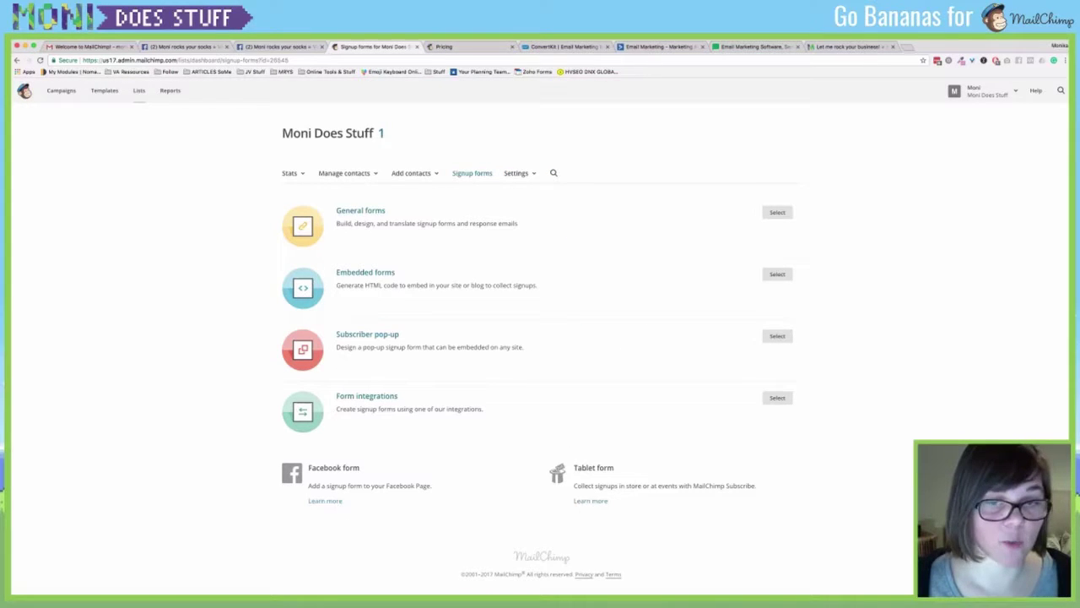
Read the Facebook Page signup form help article, select its web address, then return to Signup forms.
left_click(325, 501)
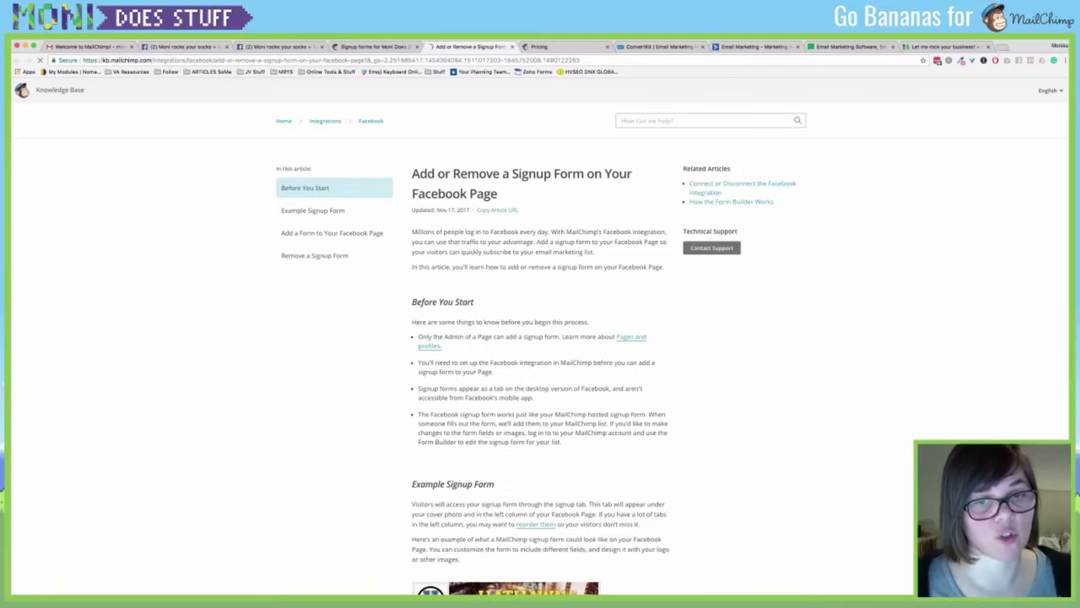
scroll(540, 355, "down", 3)
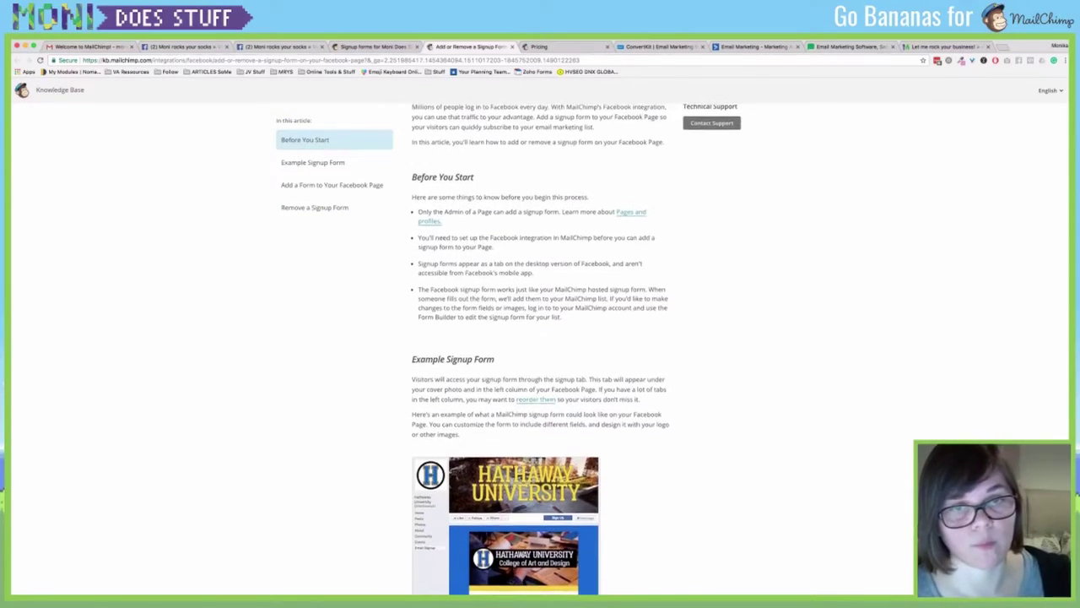
scroll(540, 355, "up", 3)
key("super+l")
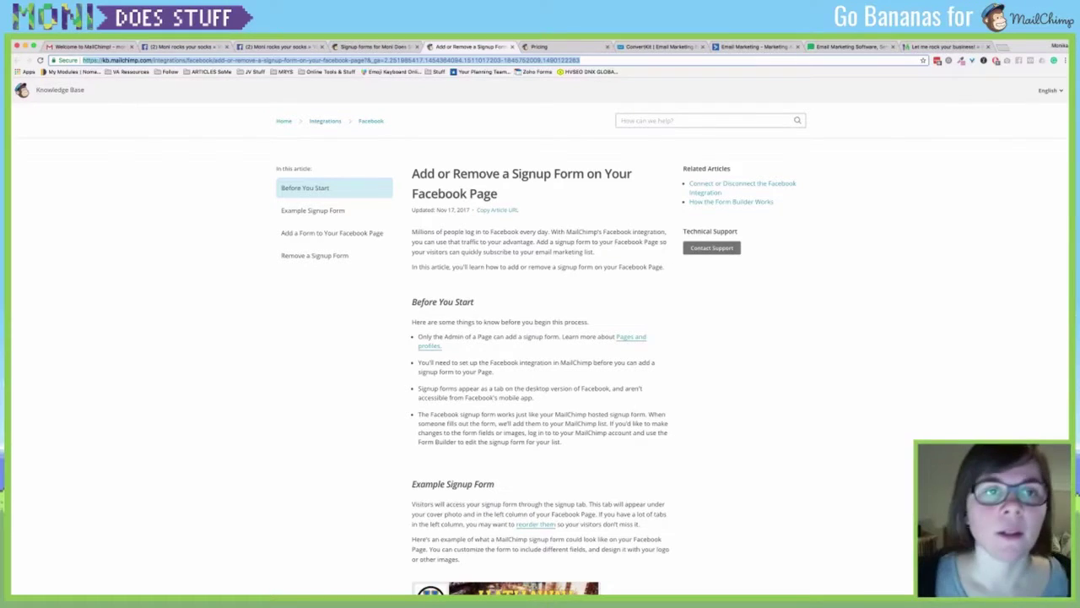
left_click(371, 46)
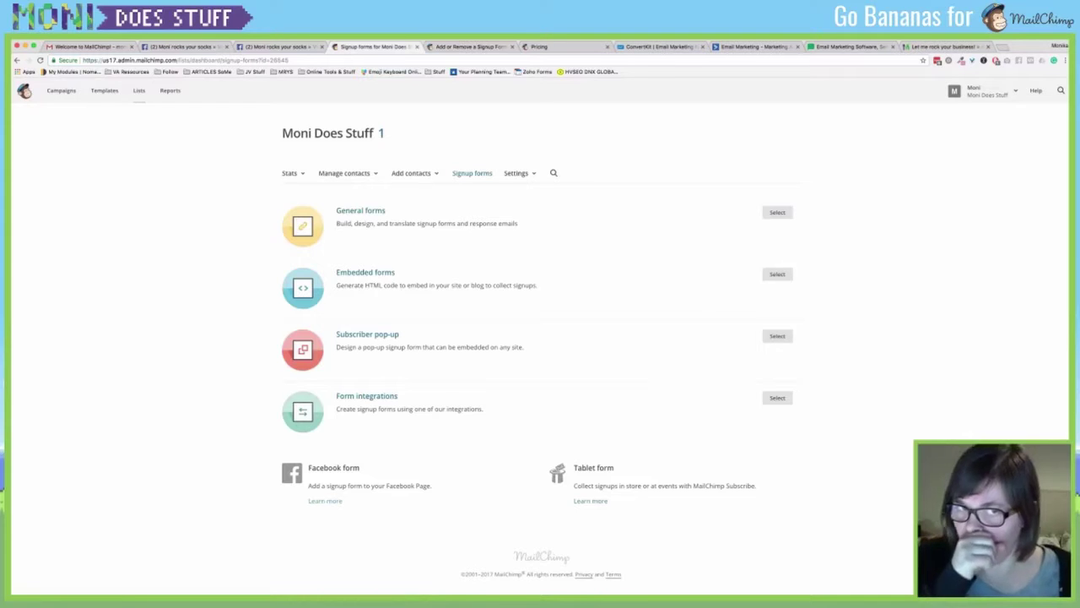
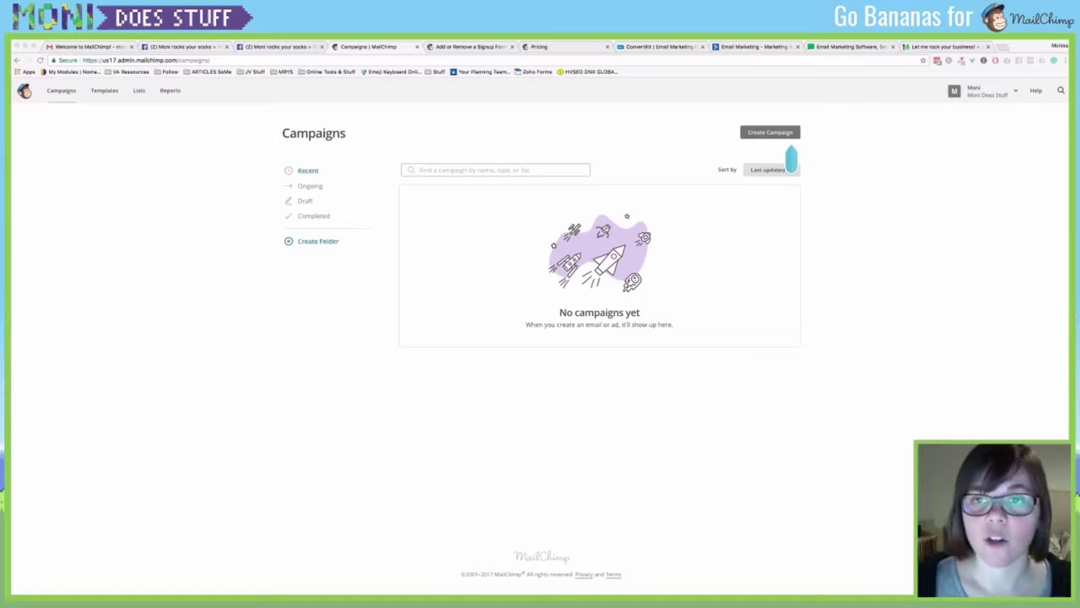
Start a new email campaign from Create Campaign and view the Automated email types.
left_click(789, 137)
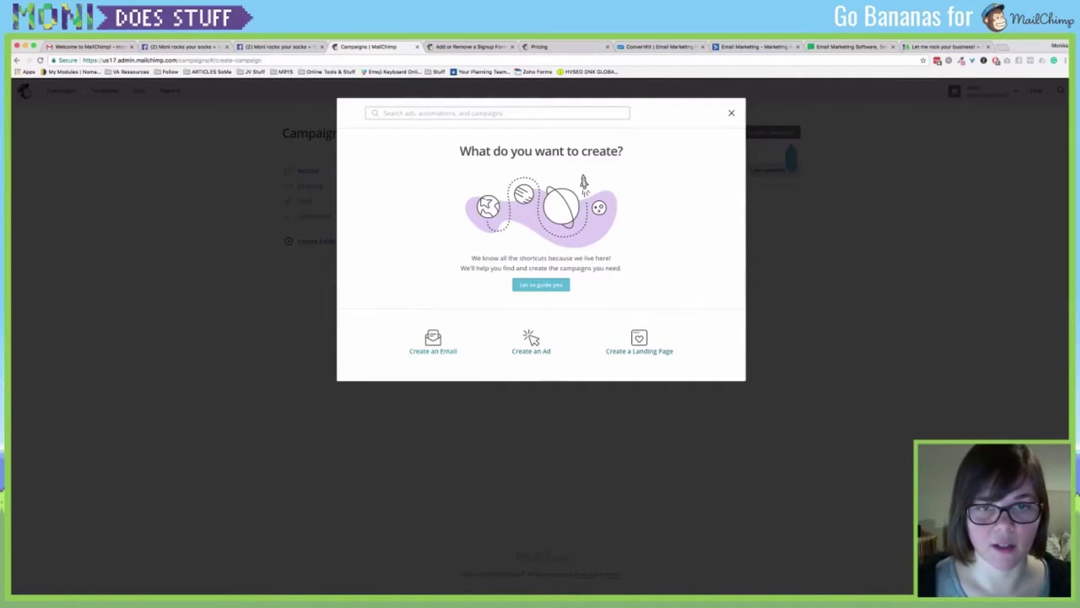
left_click(433, 342)
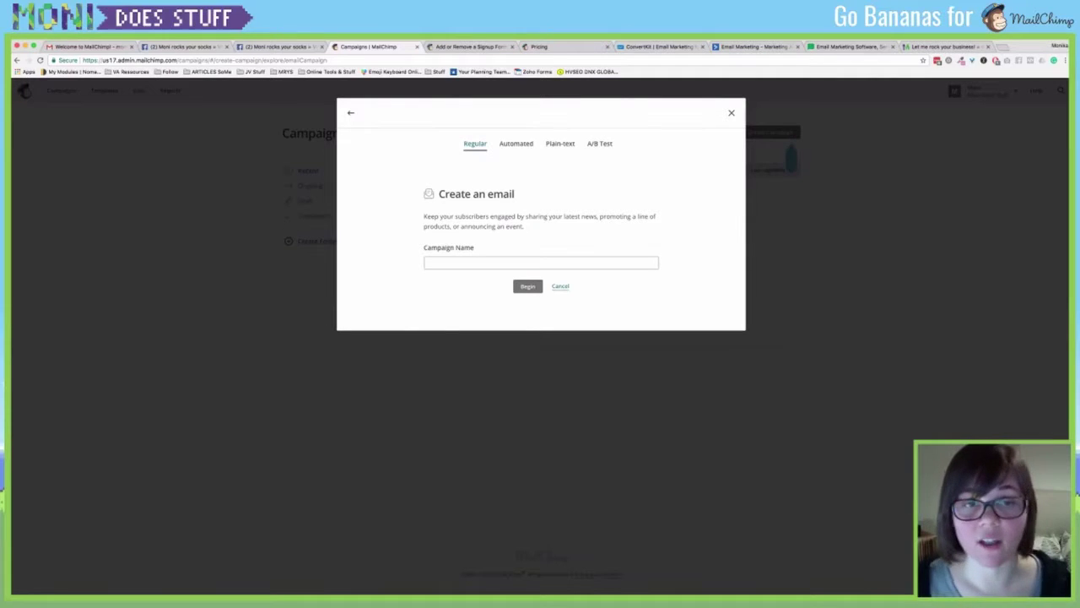
left_click(541, 263)
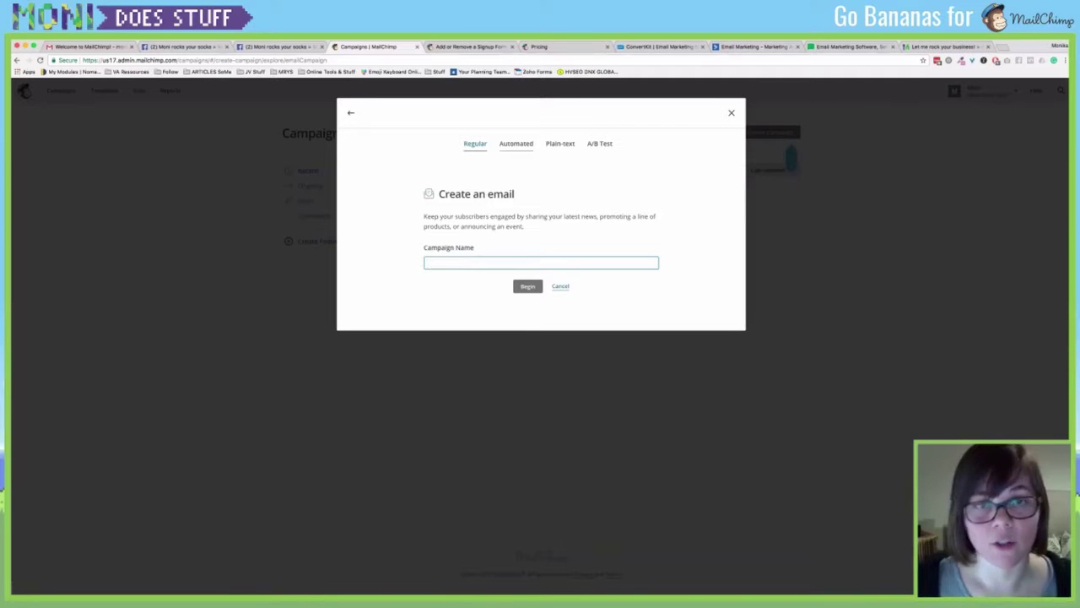
left_click(516, 143)
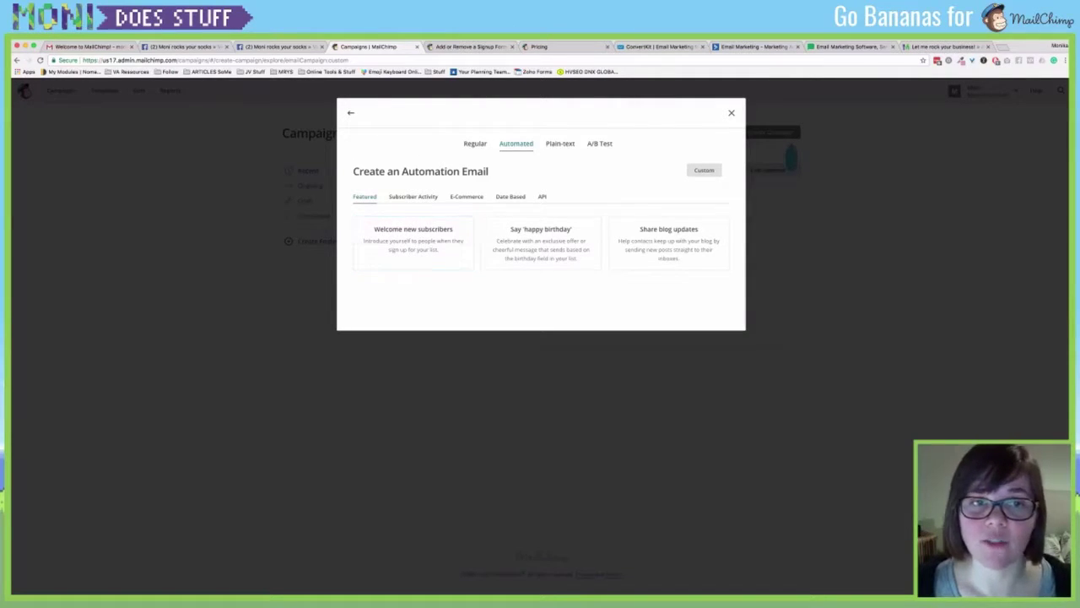
Browse the Featured, Subscriber Activity, E-Commerce and Date Based automations, then return to Regular.
left_click(413, 196)
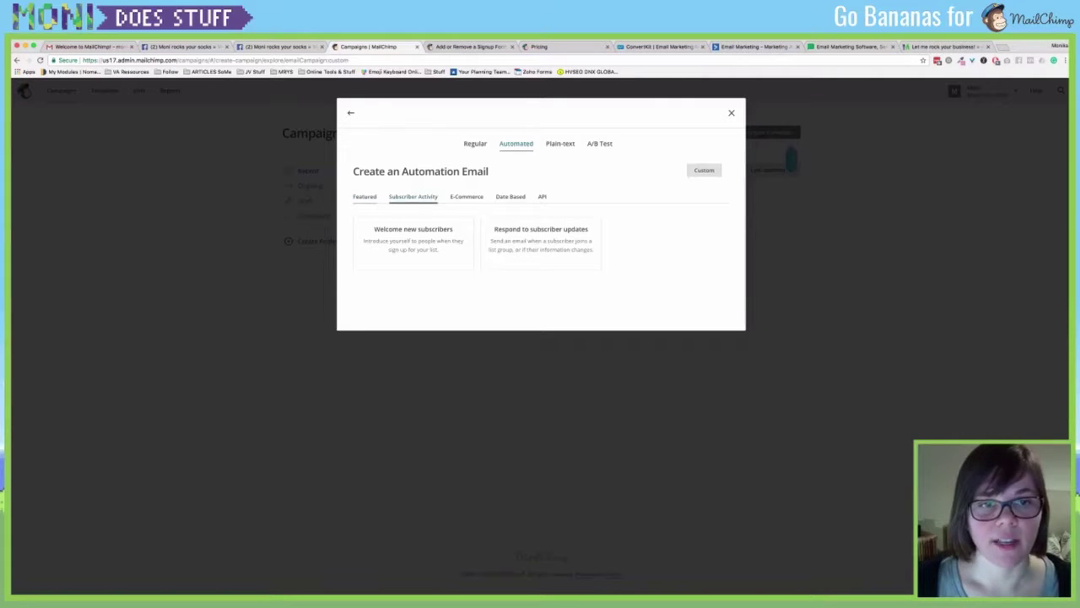
left_click(365, 196)
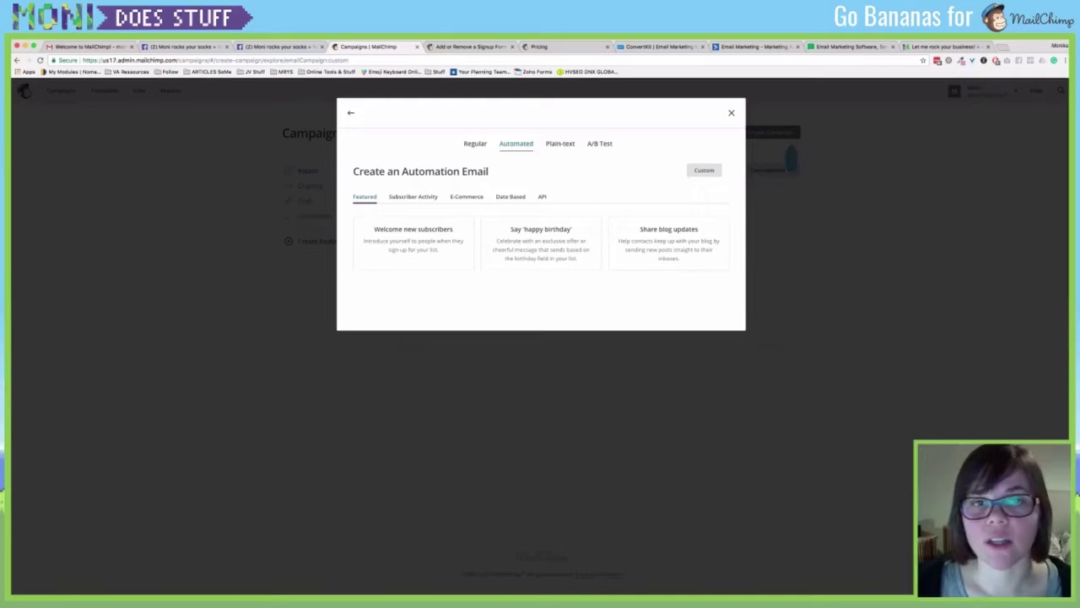
left_click(466, 196)
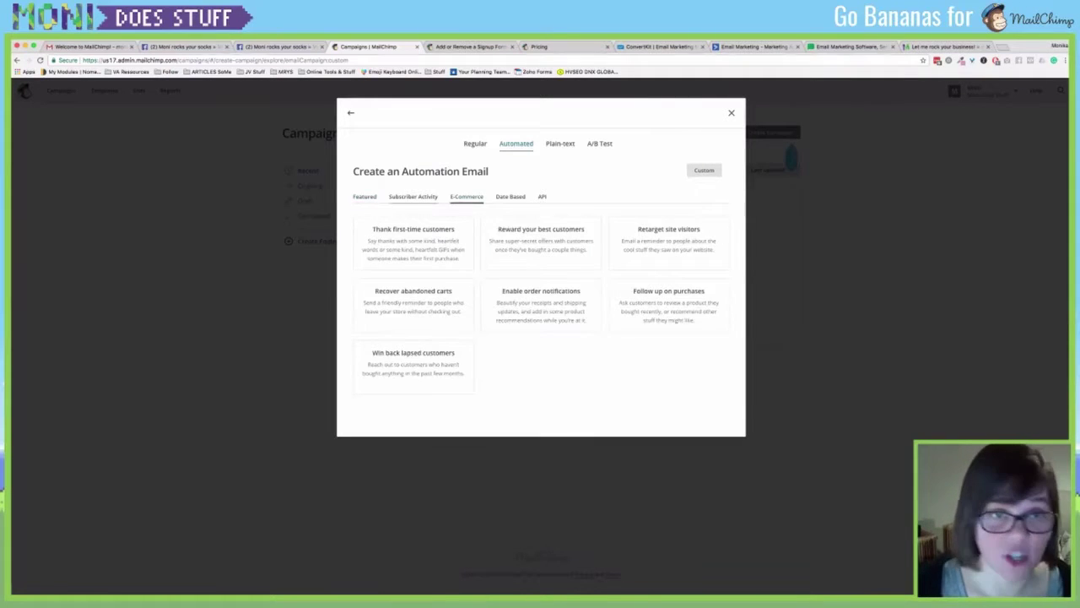
left_click(413, 196)
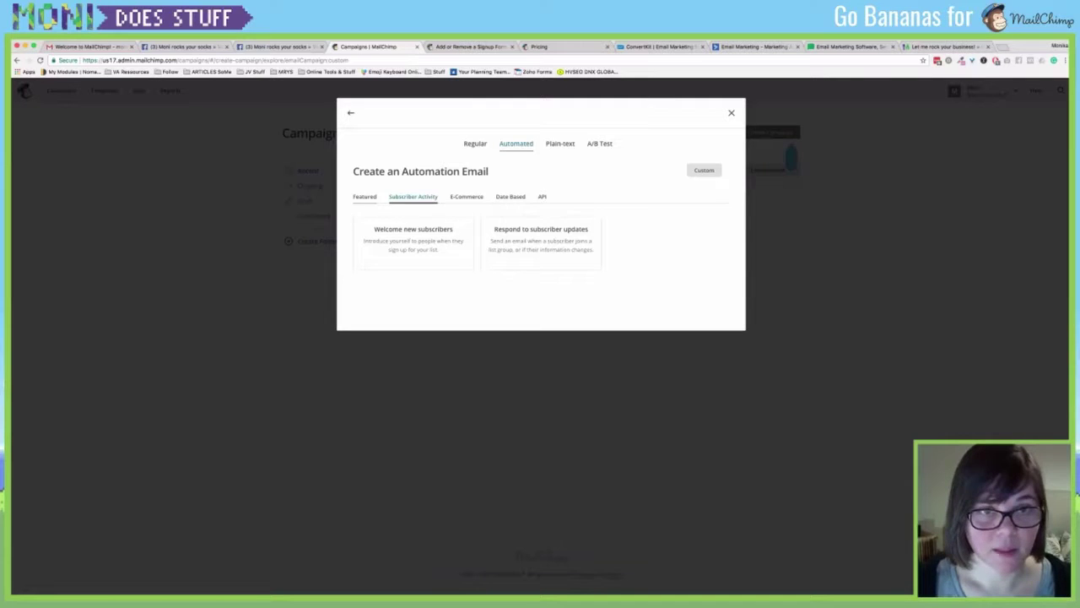
left_click(365, 196)
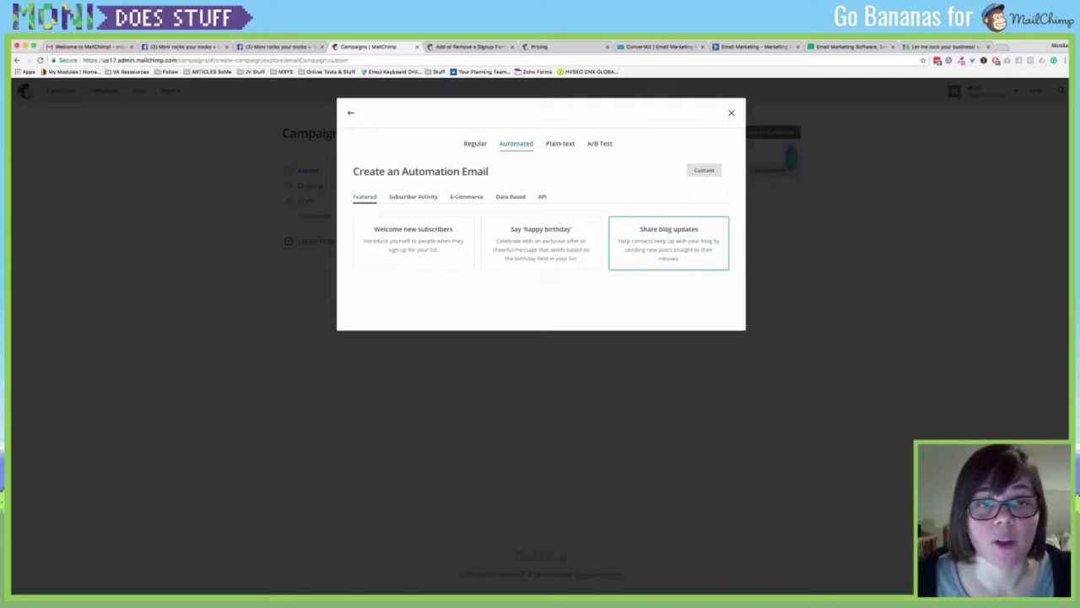
left_click(413, 196)
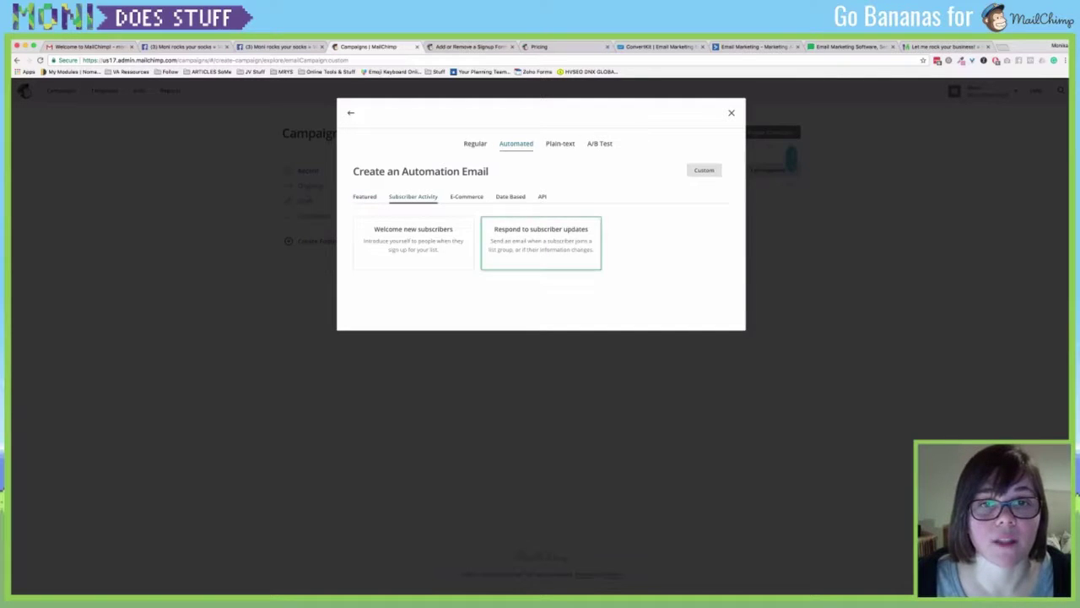
left_click(467, 196)
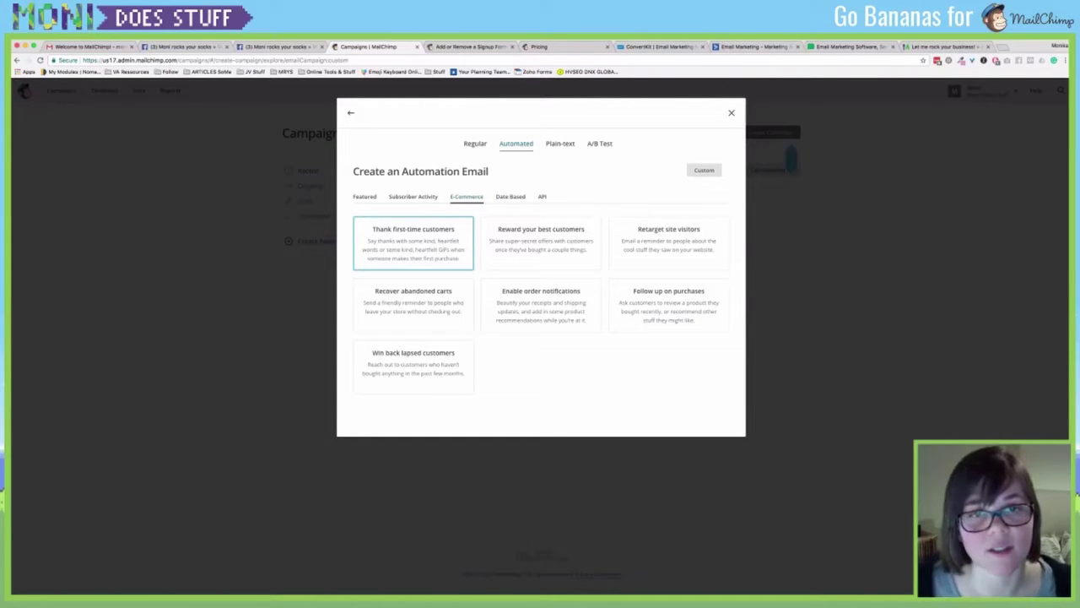
left_click(510, 196)
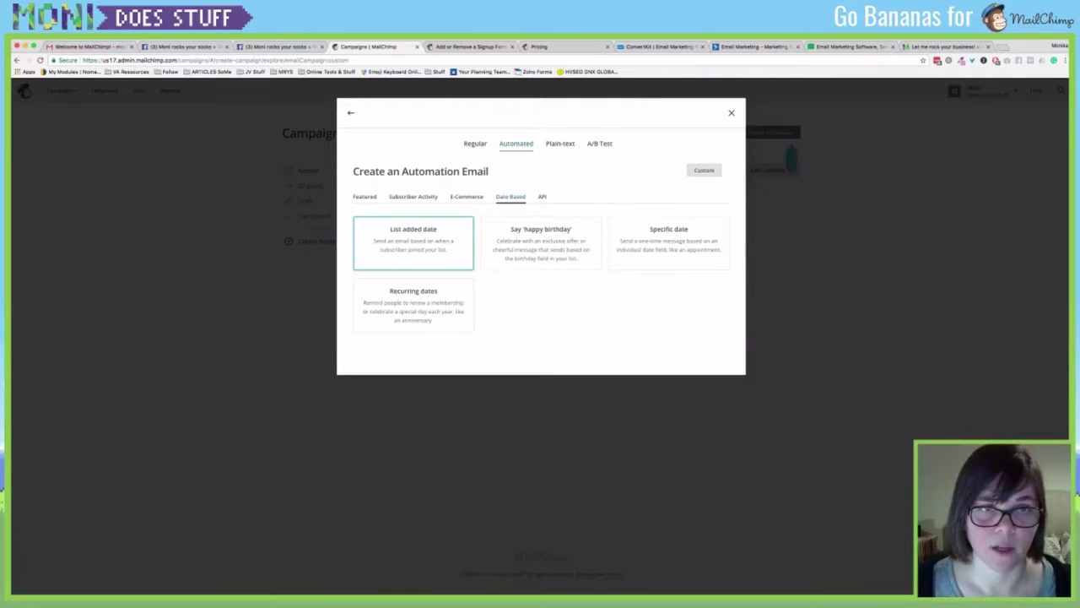
left_click(365, 196)
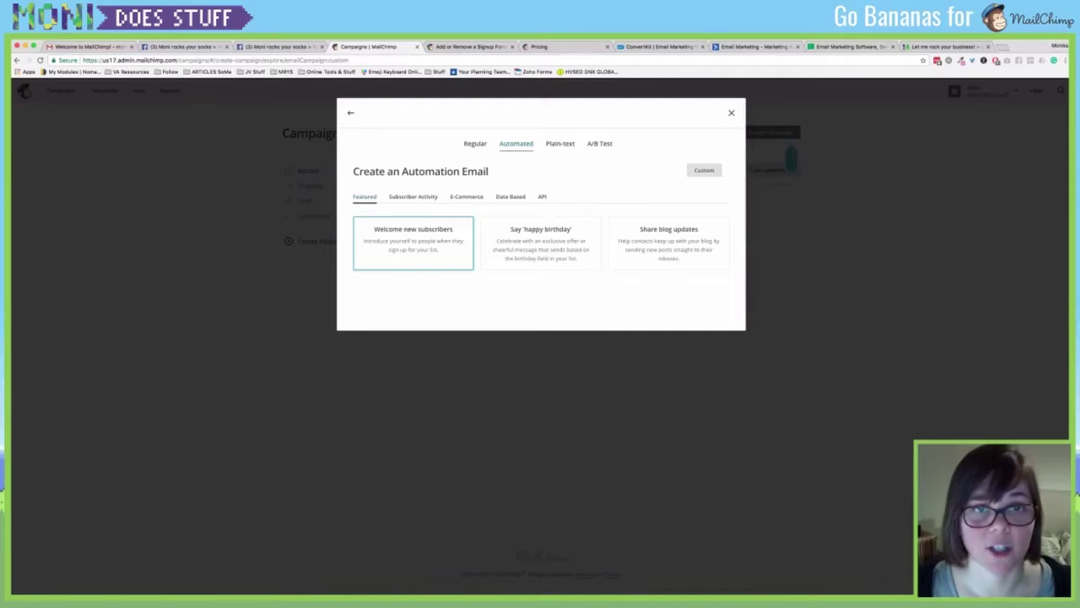
left_click(475, 143)
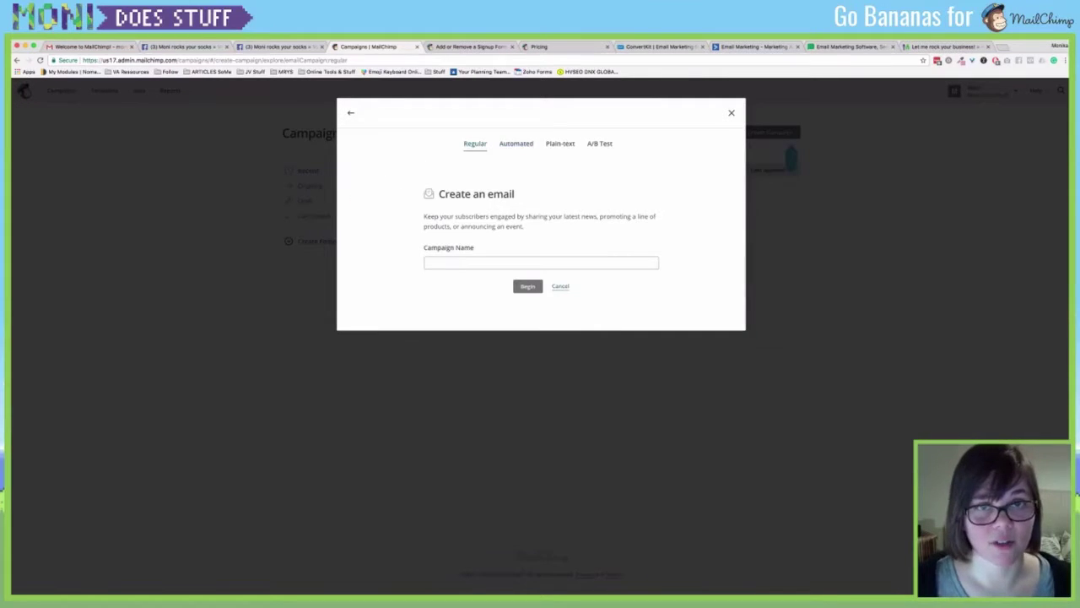
Name the regular campaign 'Let me introduce myself...' and create its draft.
left_click(541, 262)
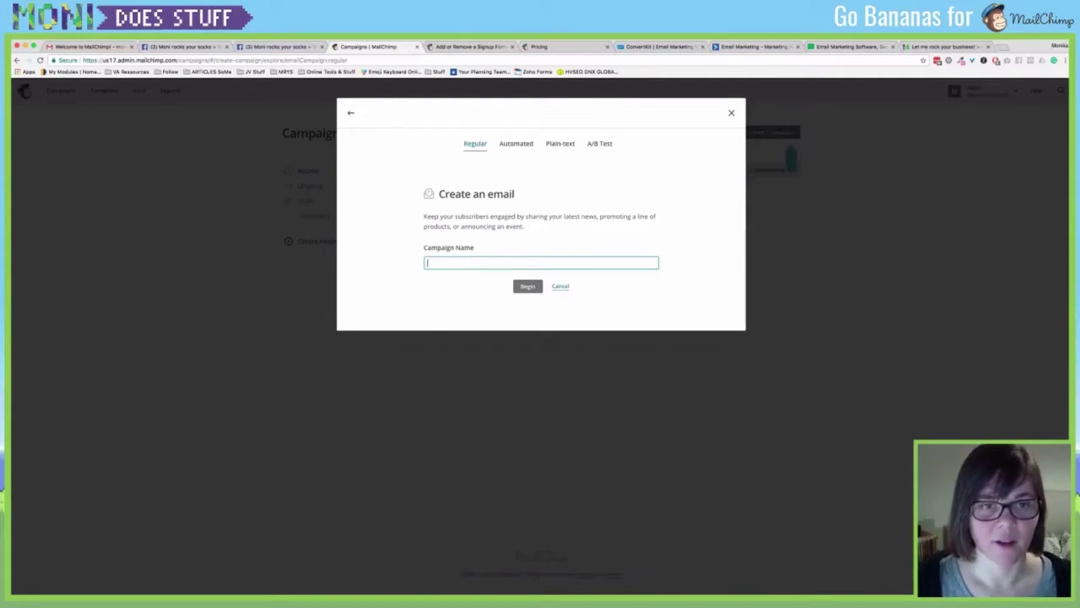
type("Let")
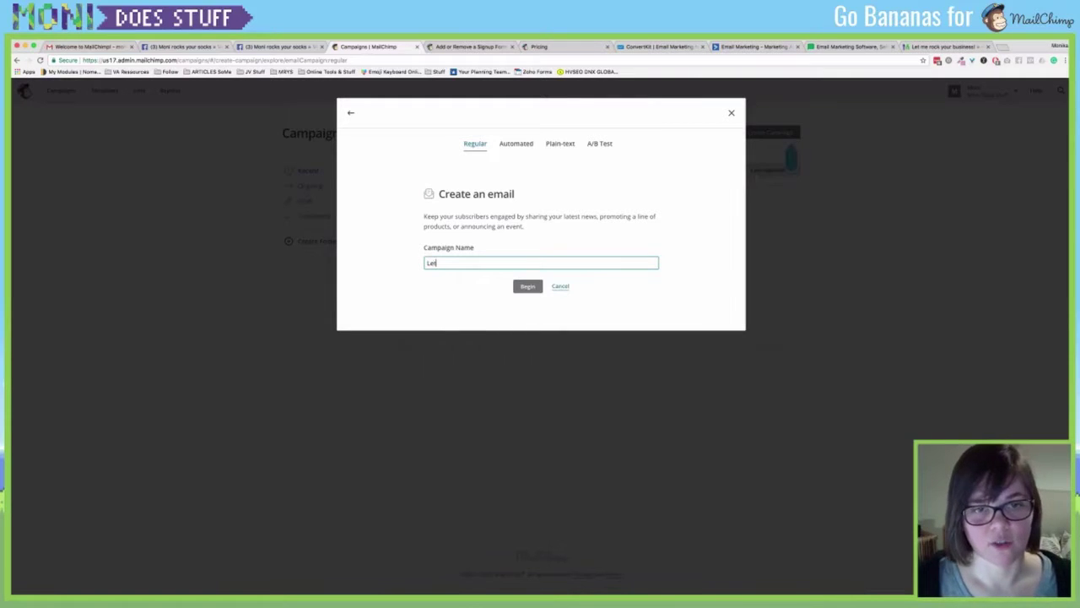
type(" me introduce myself")
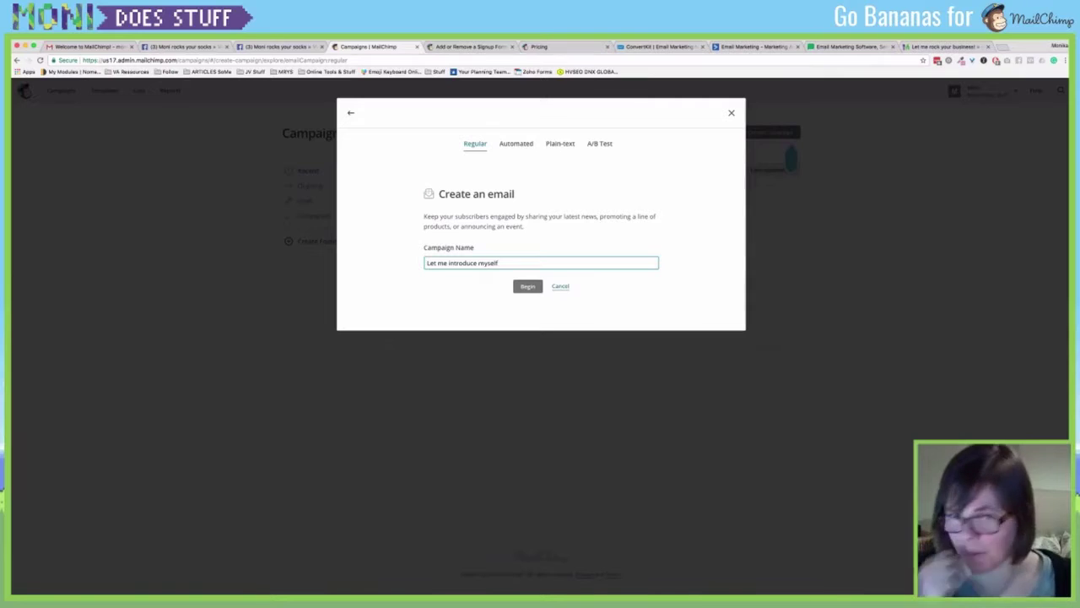
type("...")
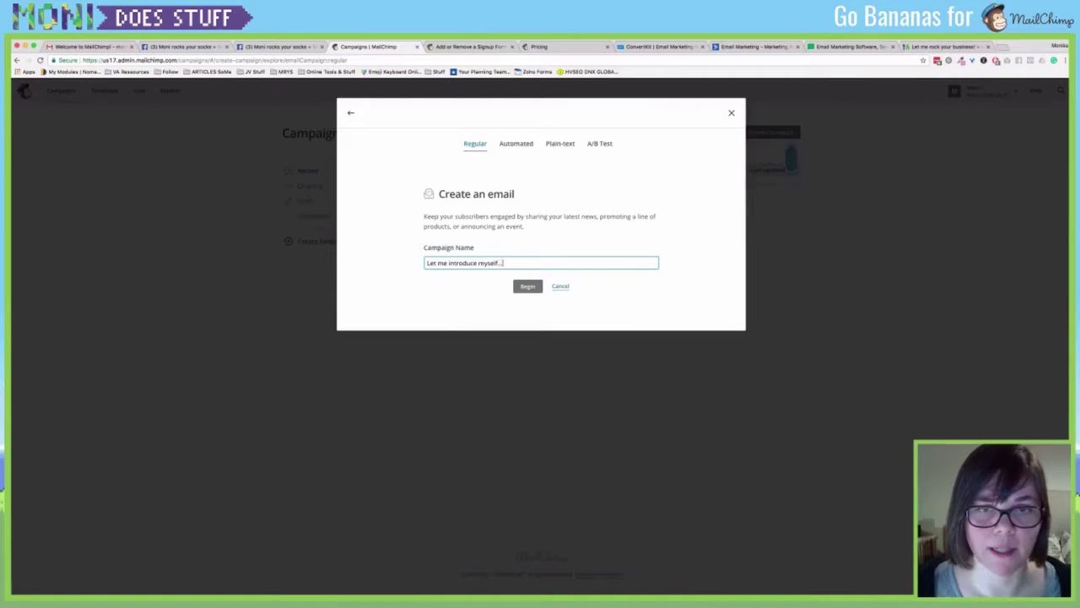
left_click(532, 287)
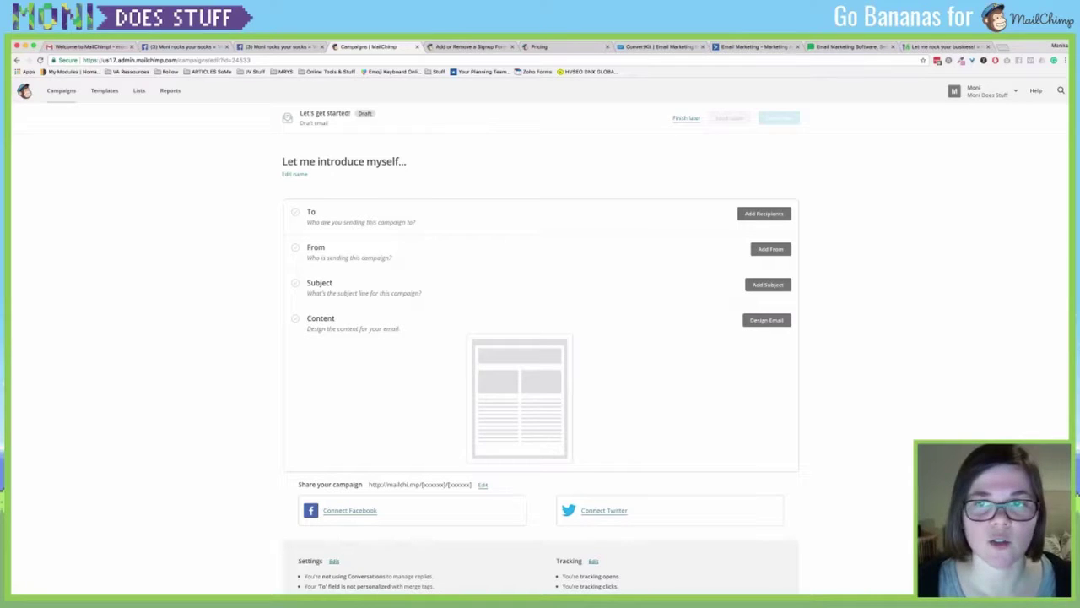
Send the campaign to the channel's subscriber list and save the sender name and e-mail.
left_click(777, 214)
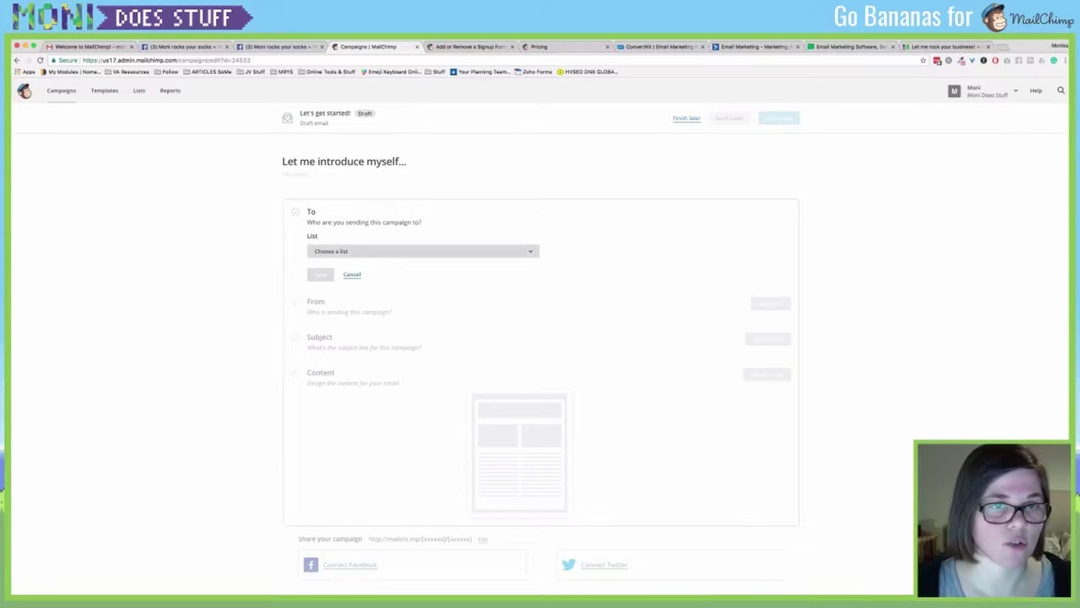
left_click(422, 251)
left_click(337, 290)
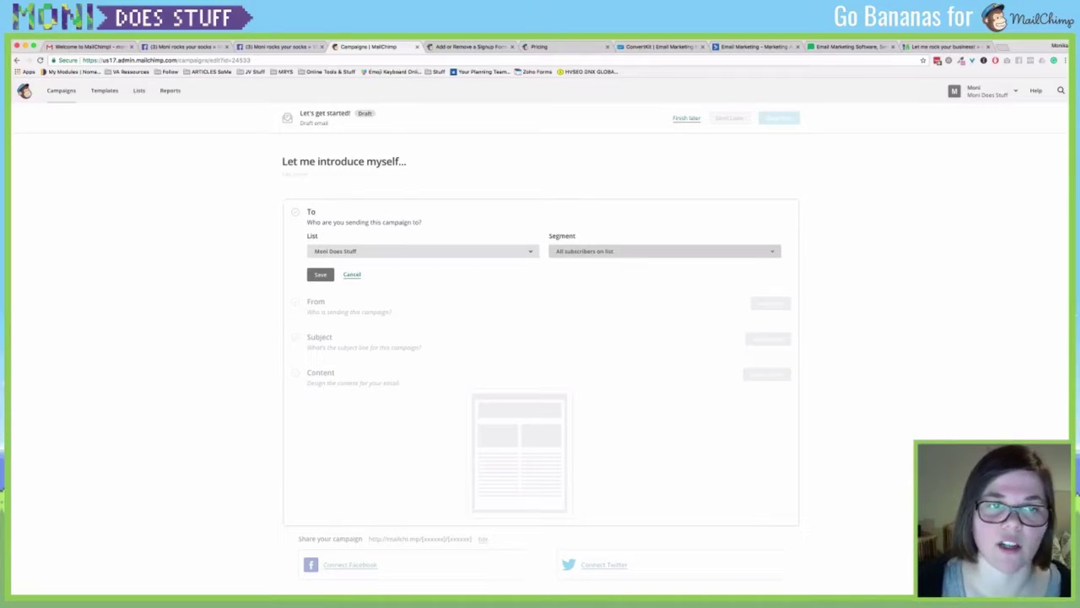
left_click(320, 274)
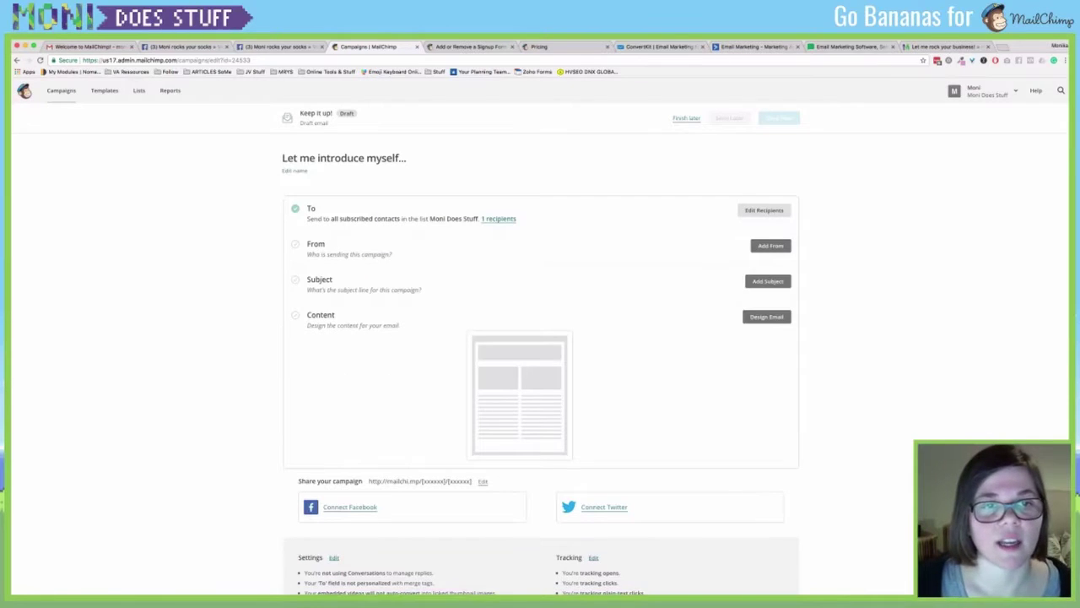
left_click(770, 245)
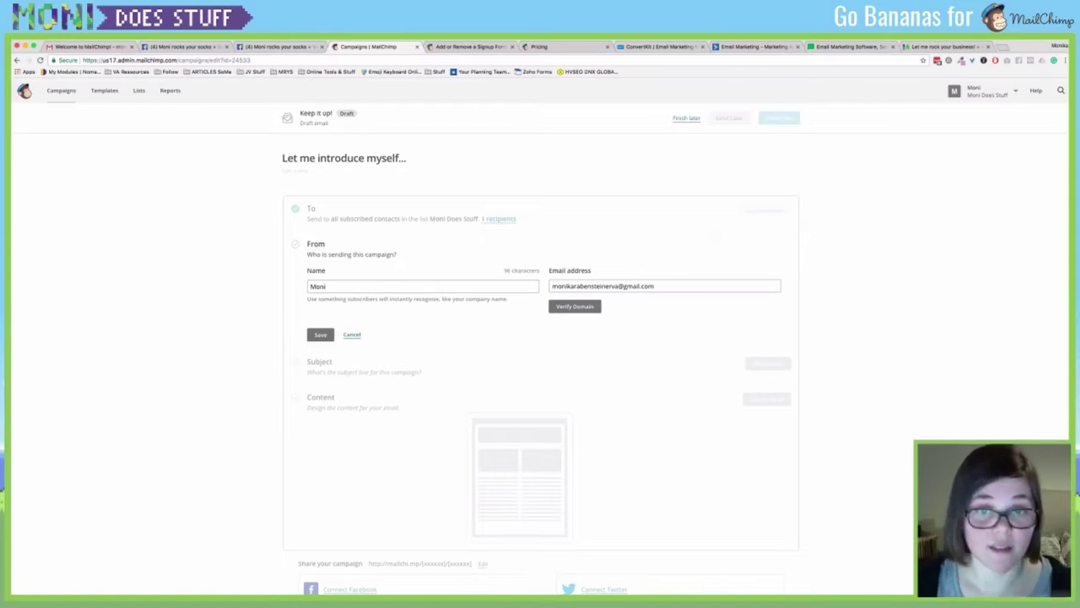
left_click(320, 334)
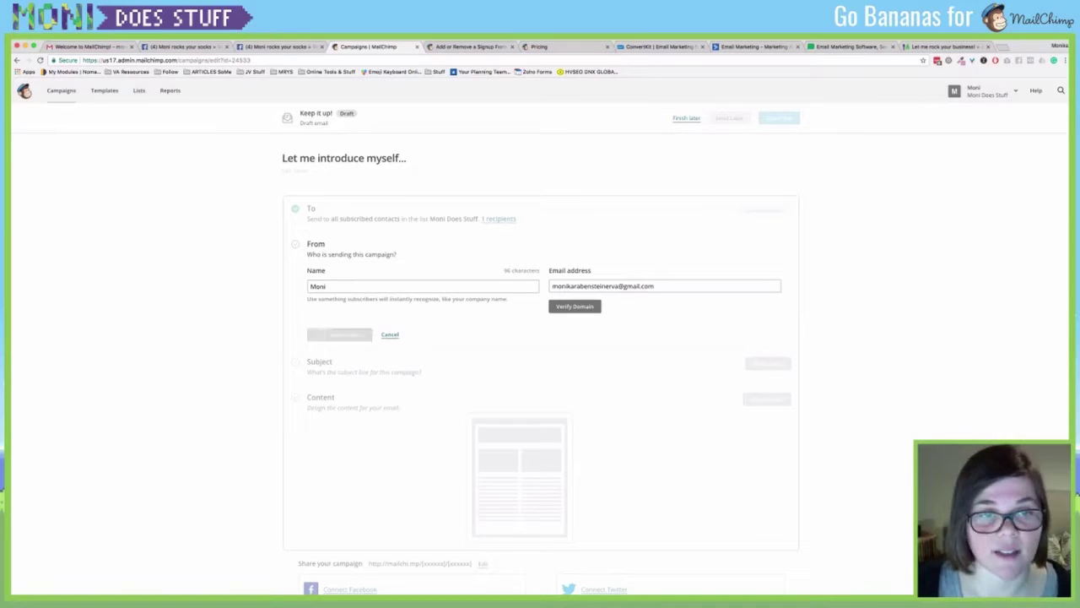
Set and save the subject line 'You don't want to miss this...'.
left_click(768, 281)
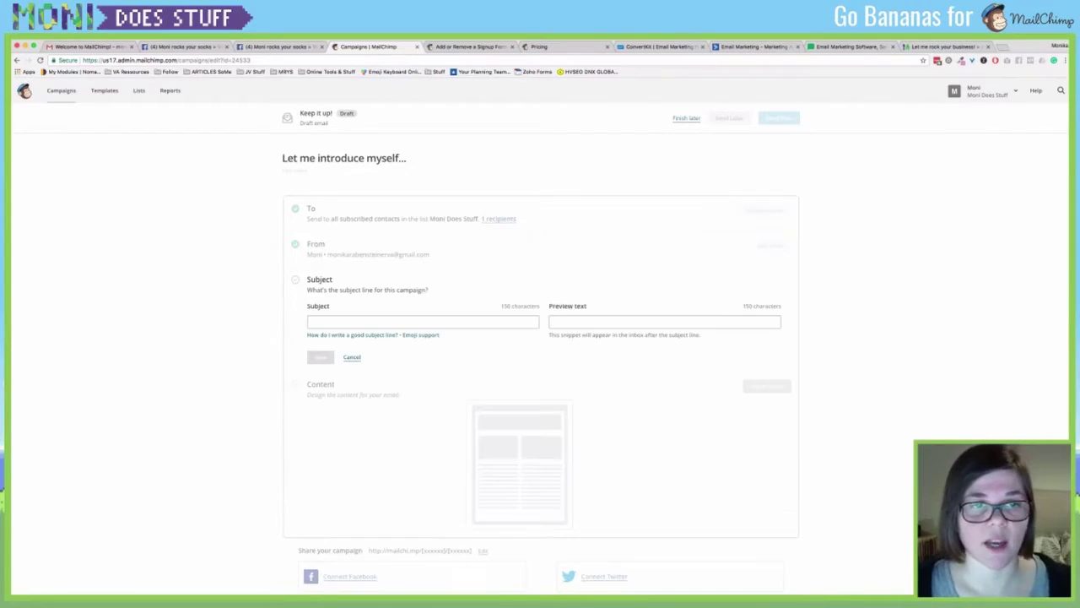
type("You don'")
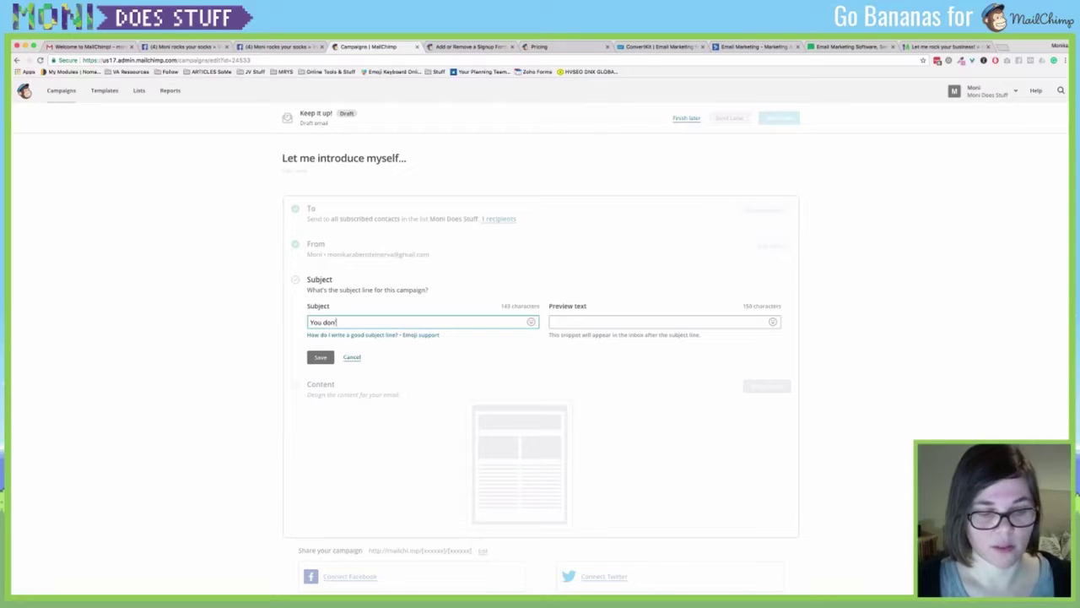
type("t want to miss this...")
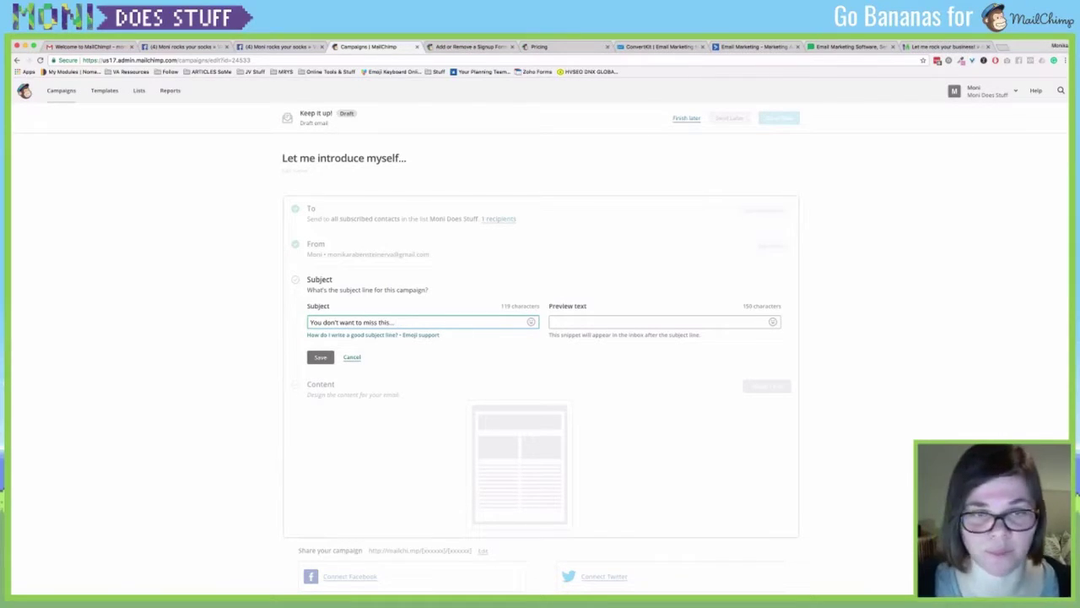
left_click(551, 322)
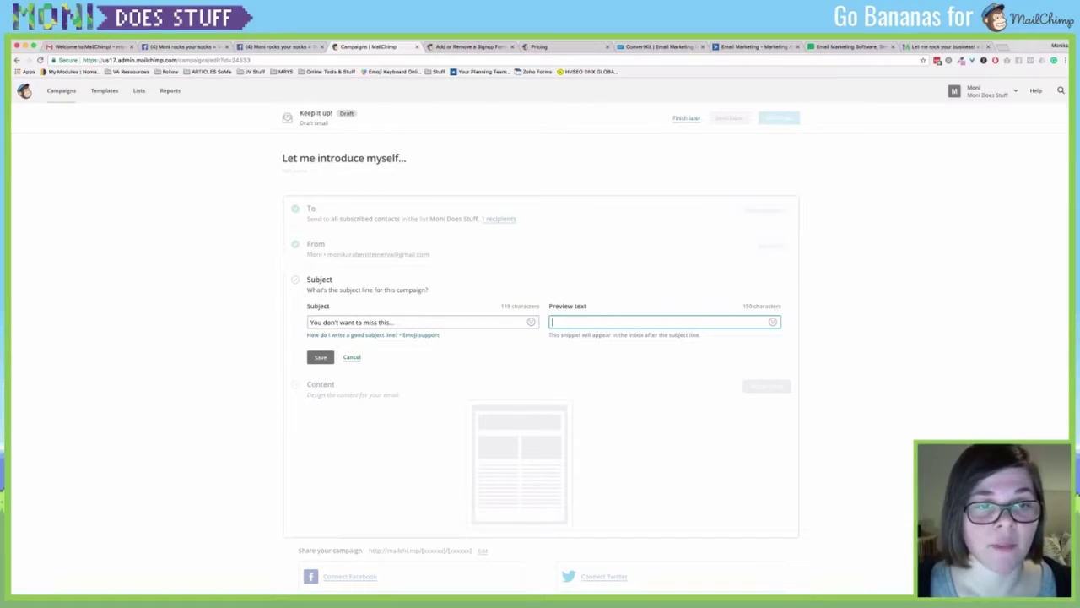
left_click(327, 356)
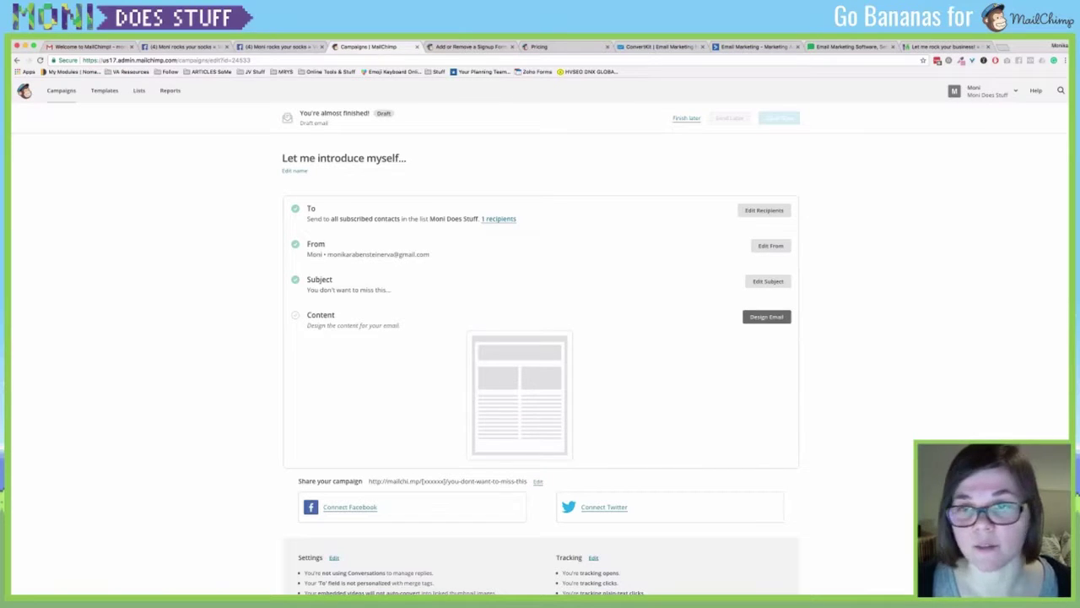
left_click(766, 316)
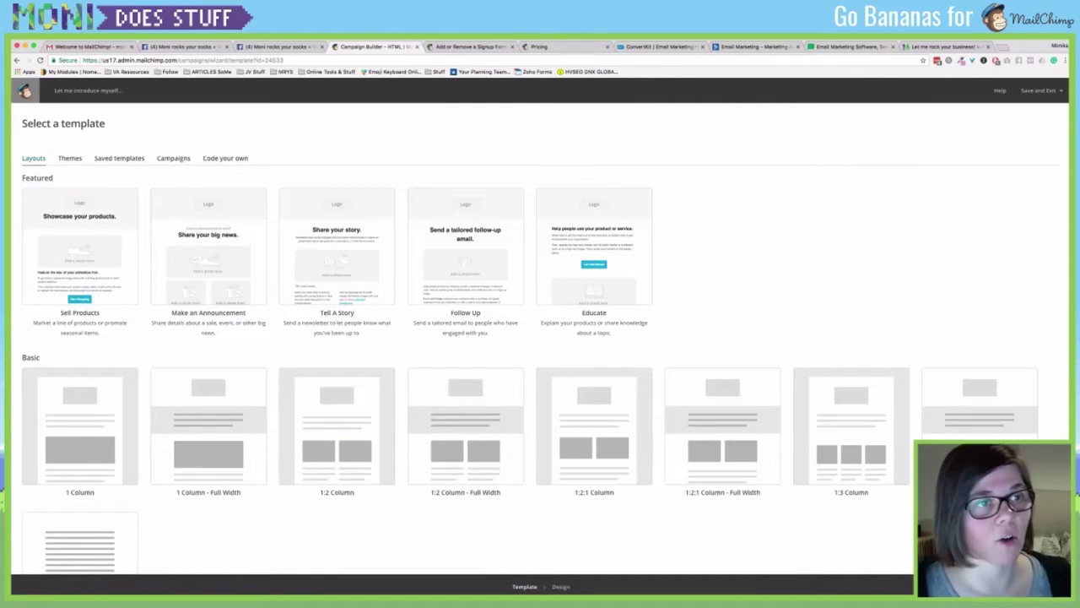
Browse the Layouts and Themes templates, then choose the basic 1:2 Column layout.
scroll(538, 339, "down", 1)
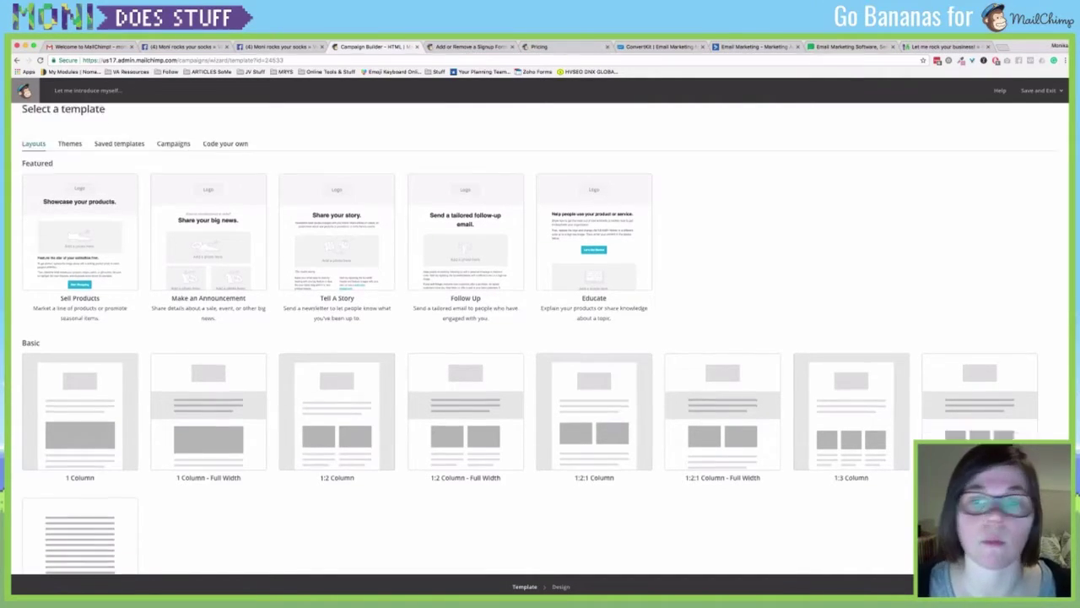
scroll(851, 321, "down", 3)
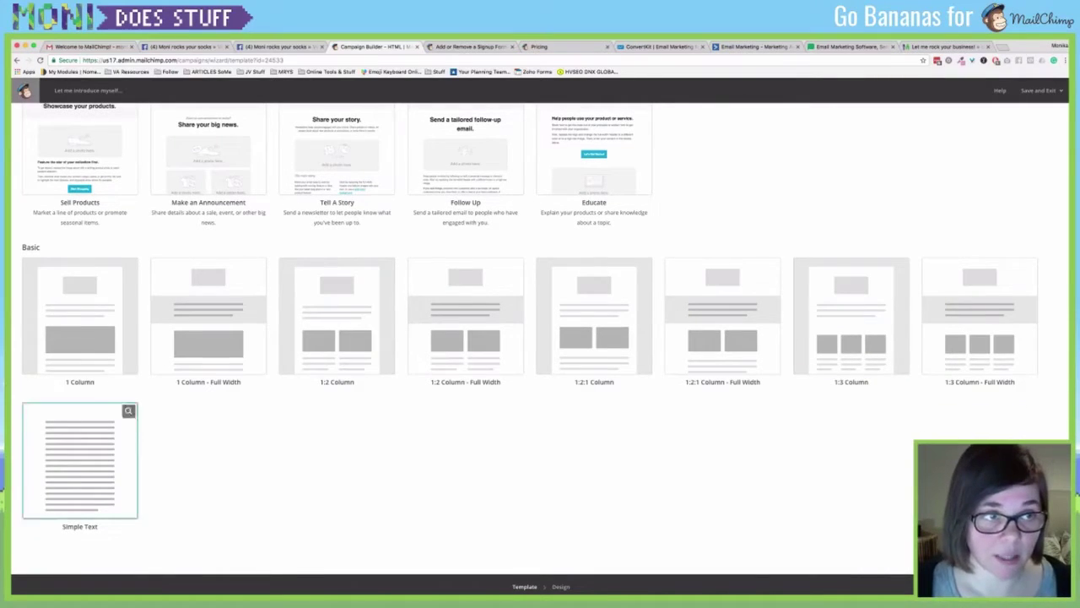
scroll(79, 405, "up", 4)
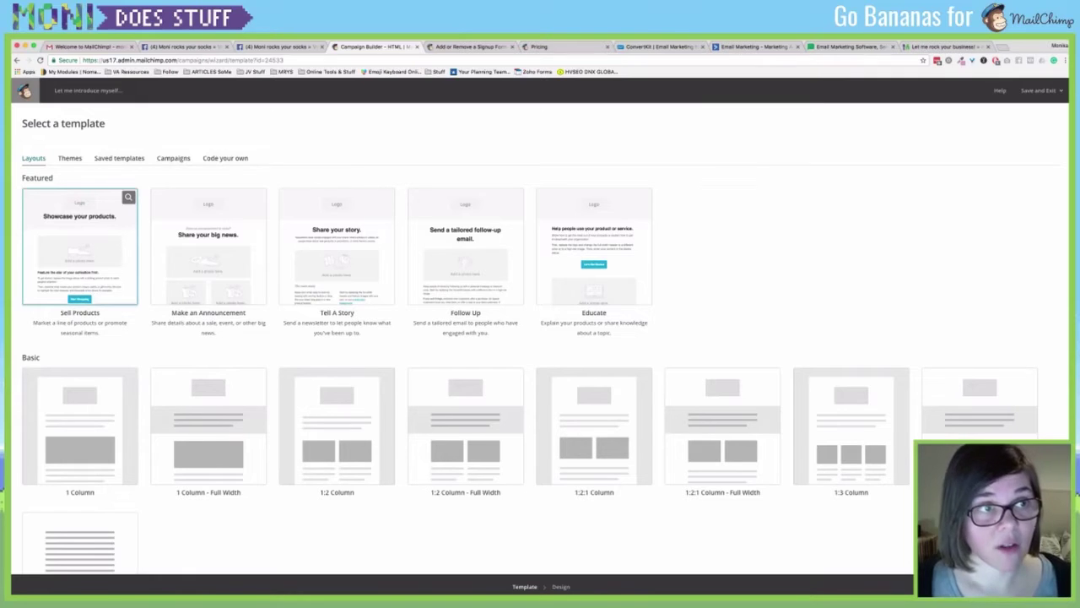
left_click(70, 158)
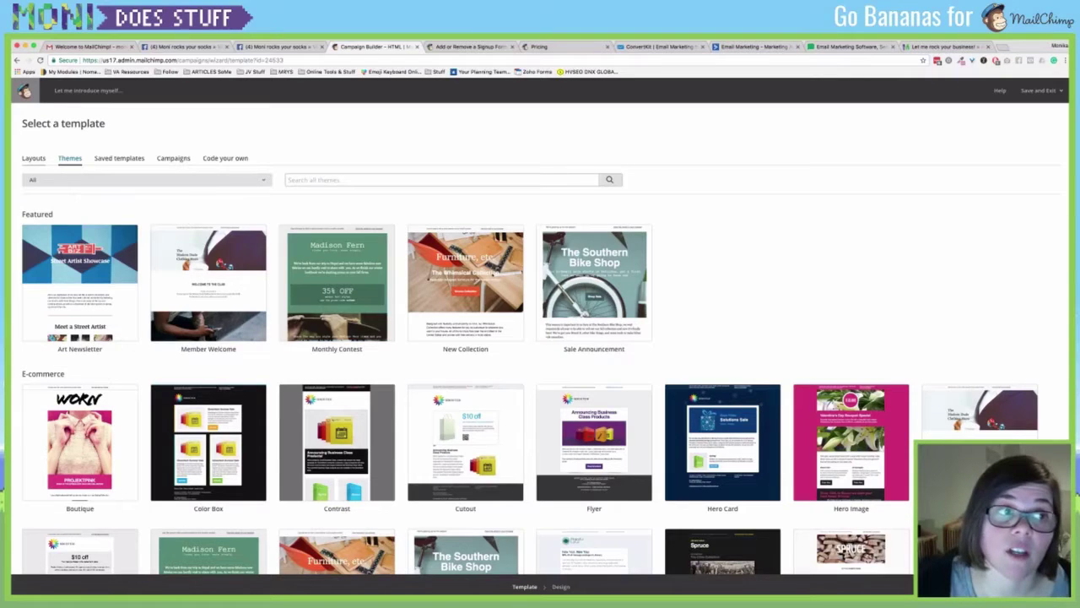
left_click(34, 157)
scroll(79, 422, "down", 2)
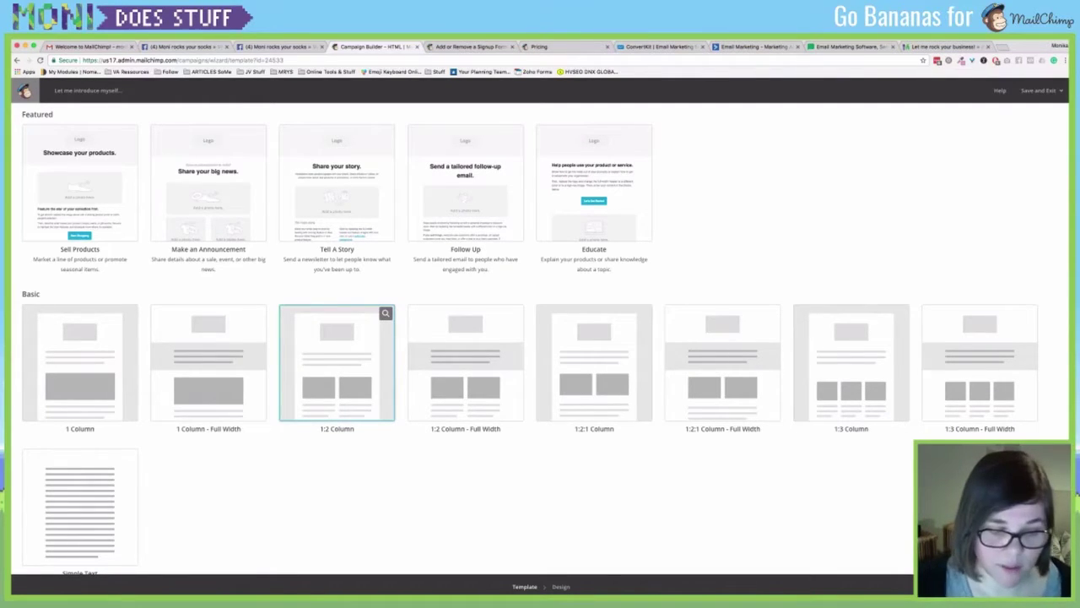
left_click(337, 363)
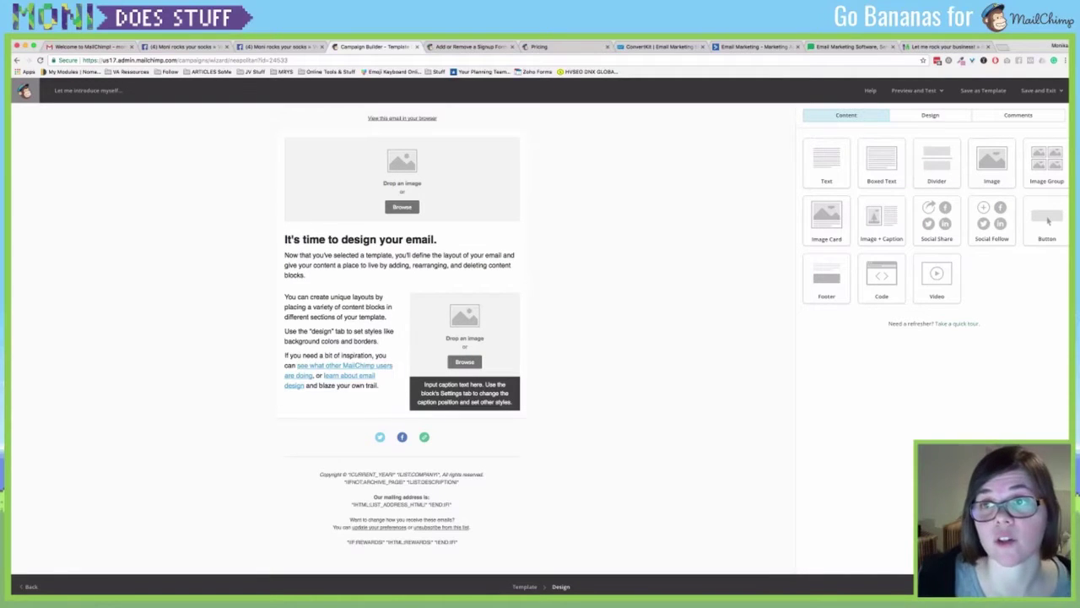
Insert a dotted green (#89d085) Divider under the intro, then add a Social Follow block.
left_click_drag(937, 162, 422, 325)
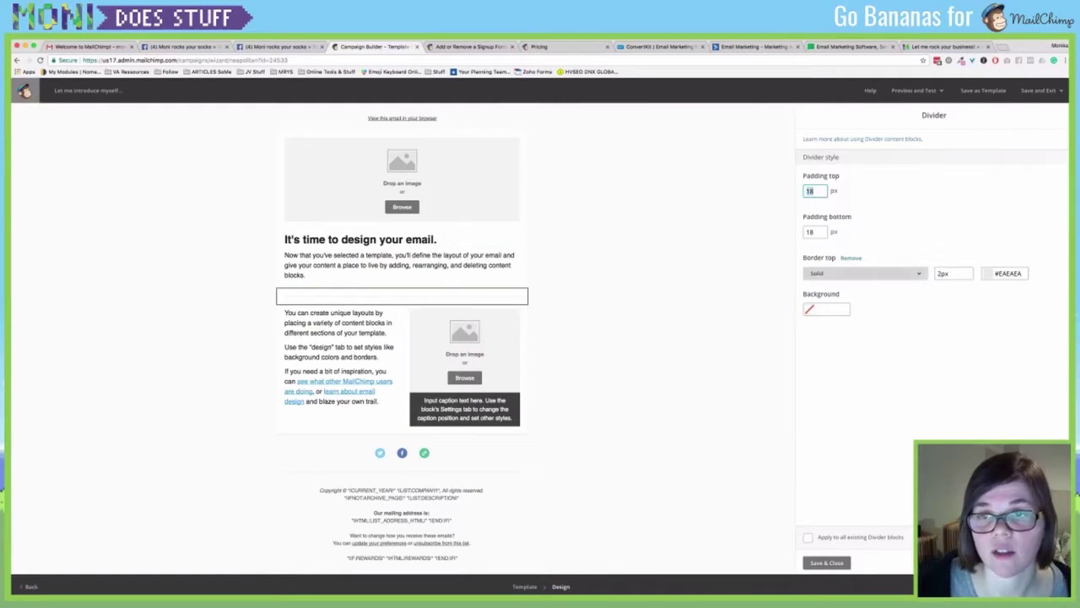
left_click(865, 273)
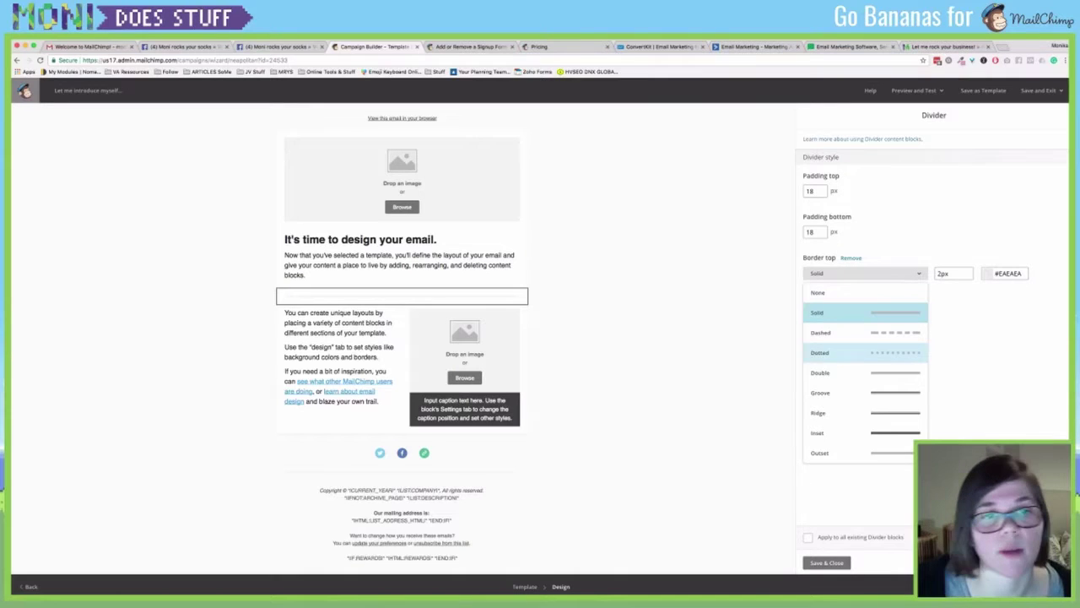
left_click(820, 351)
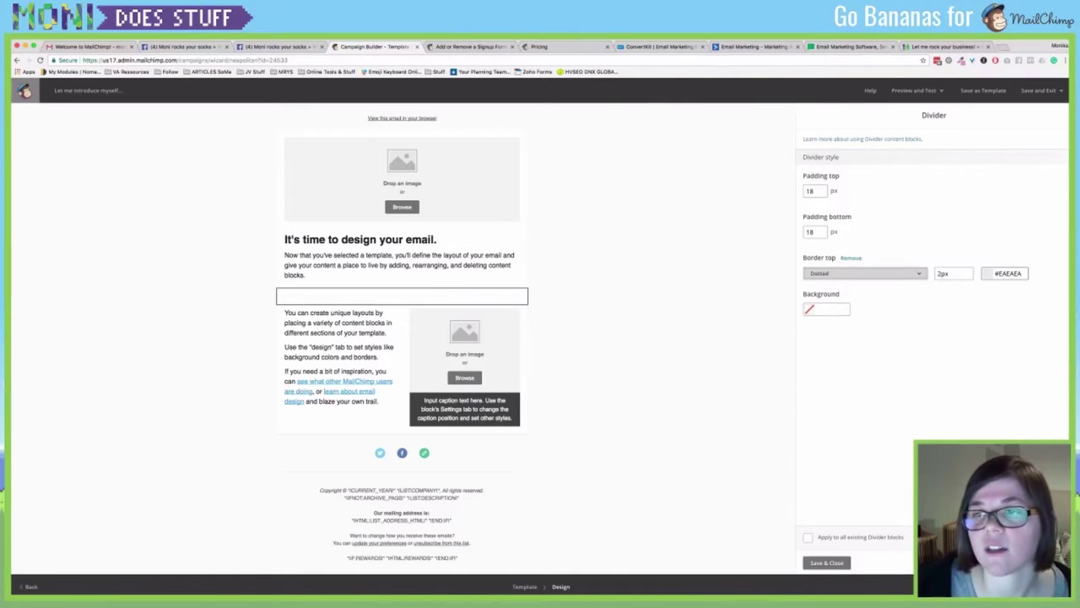
left_click(1017, 273)
left_click(995, 367)
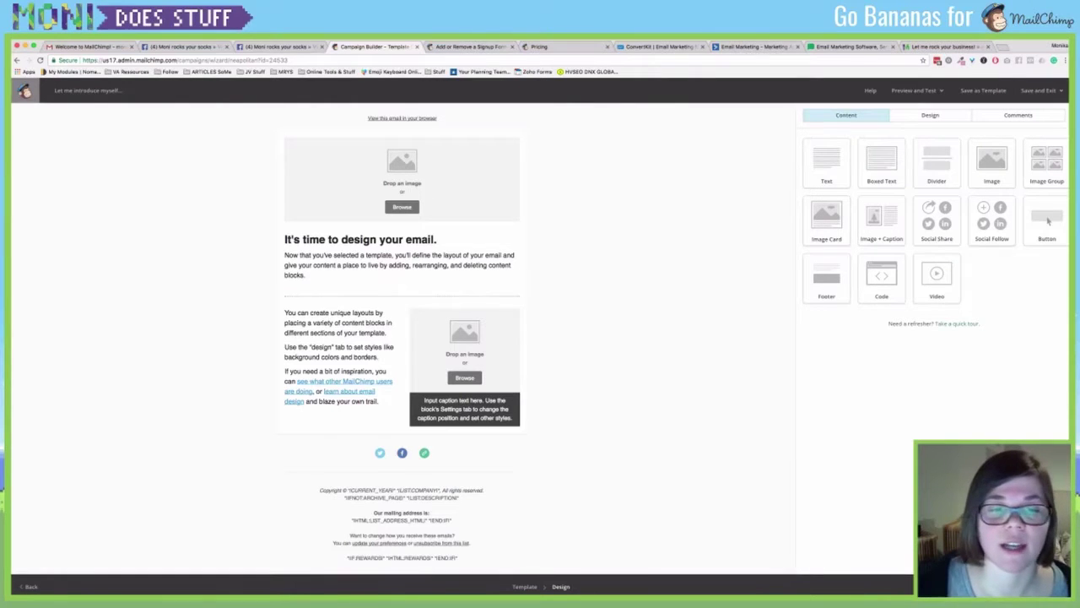
left_click_drag(992, 221, 374, 456)
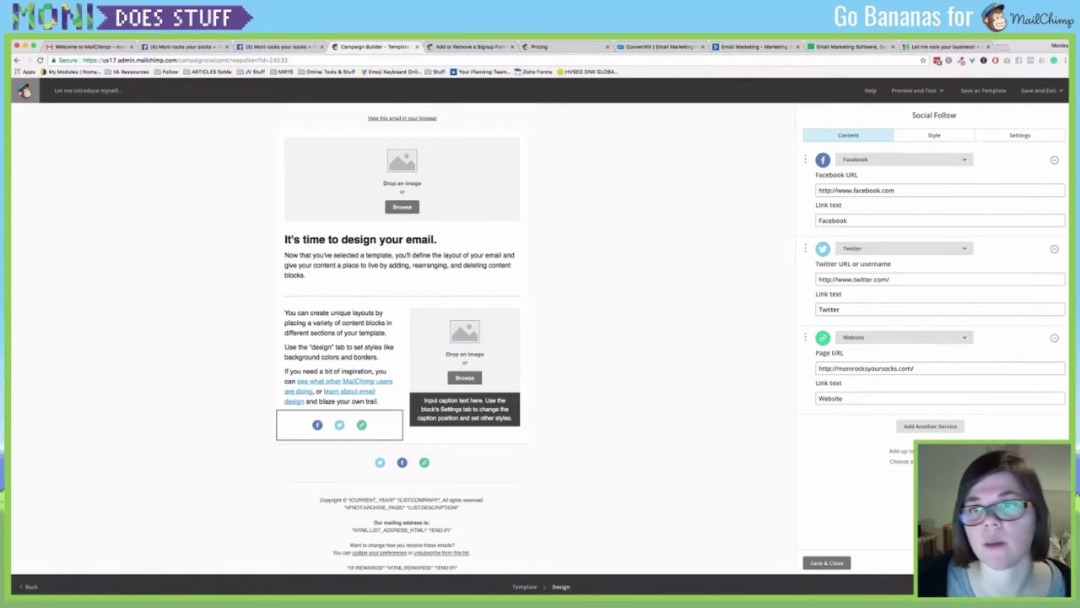
Move the Facebook, Twitter and website Social Follow block below the header image and save it.
key("Tab")
key("Tab")
key("Tab")
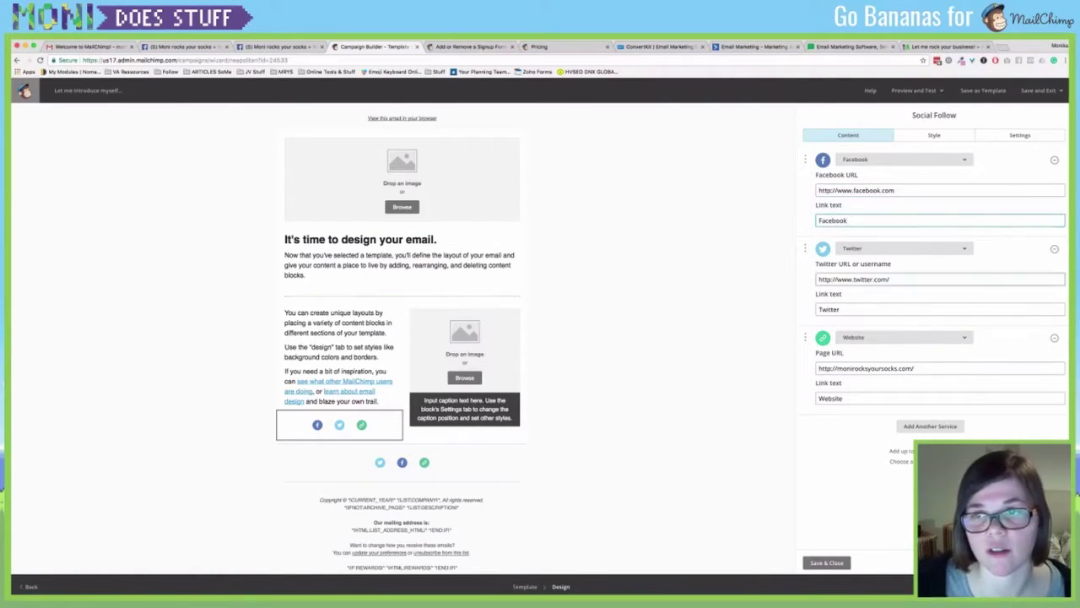
key("Tab")
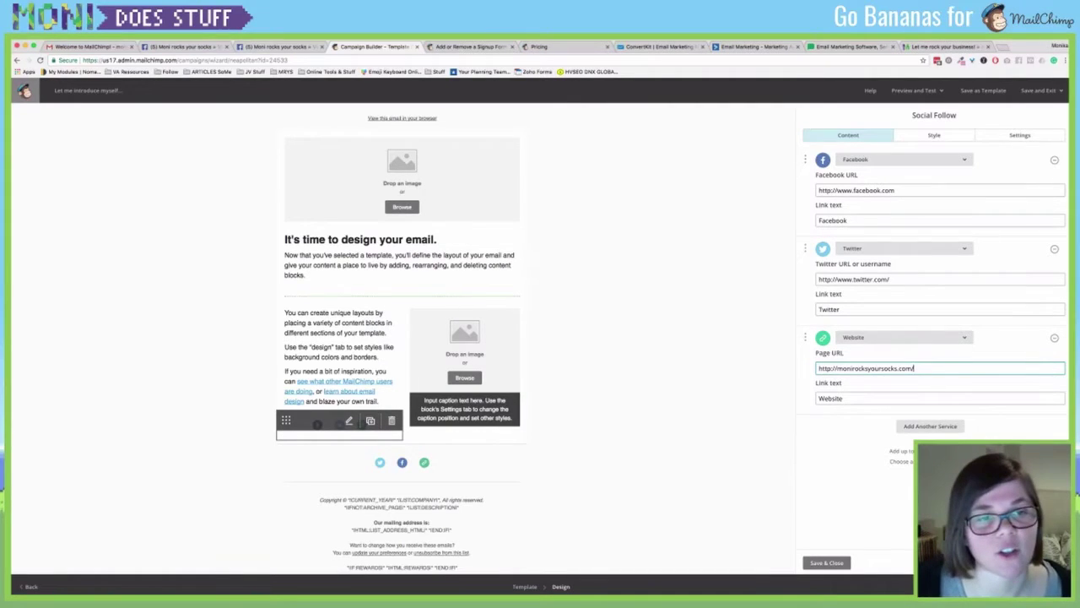
left_click_drag(286, 420, 319, 245)
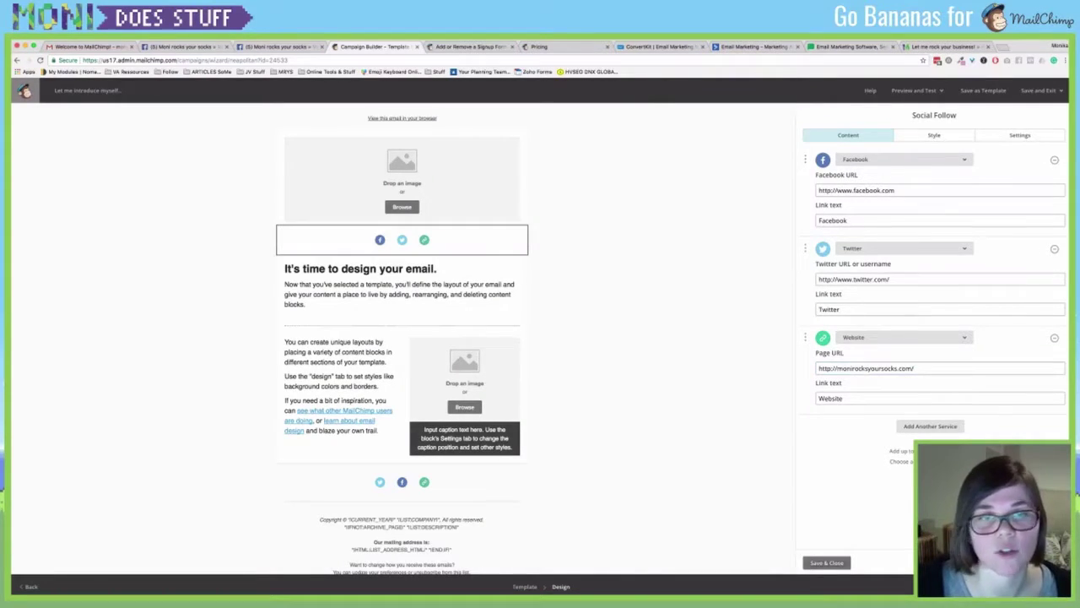
left_click(826, 562)
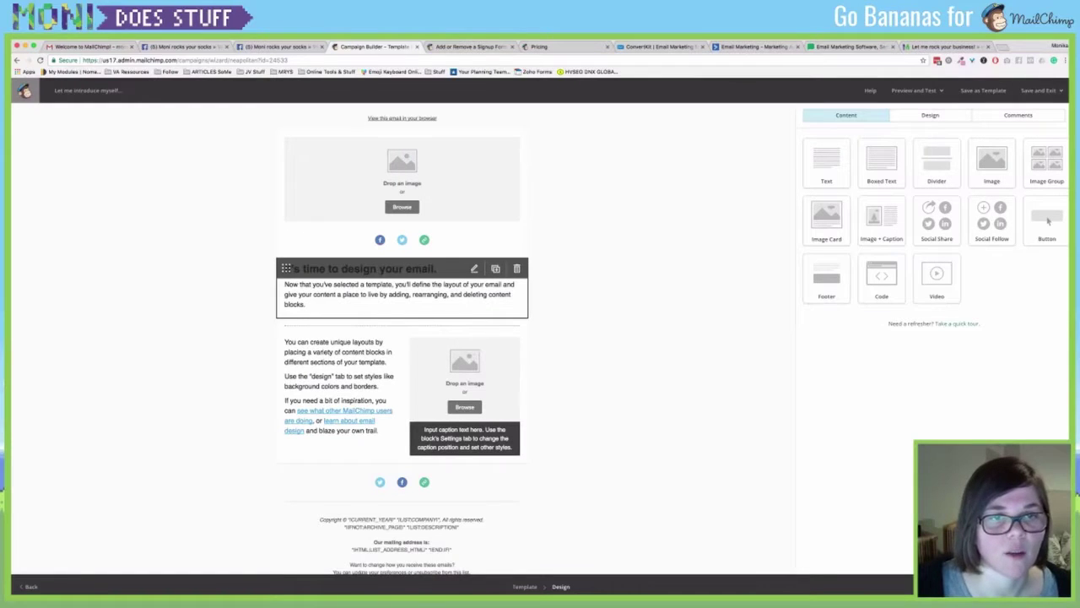
Duplicate the right-column image card and load moni.png into the copy.
left_click(474, 268)
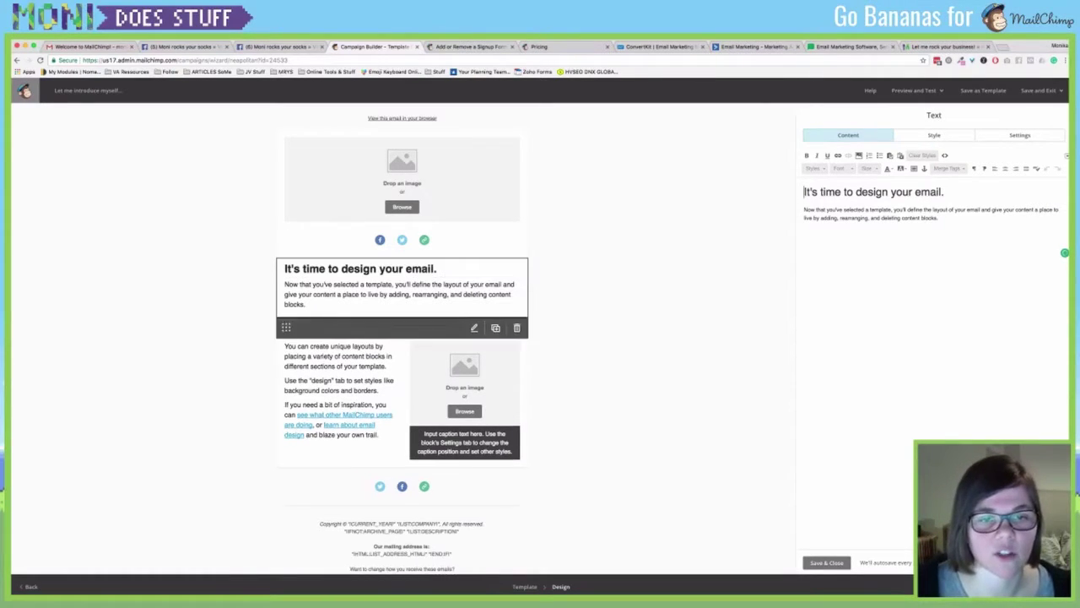
left_click(495, 344)
scroll(495, 344, "down", 4)
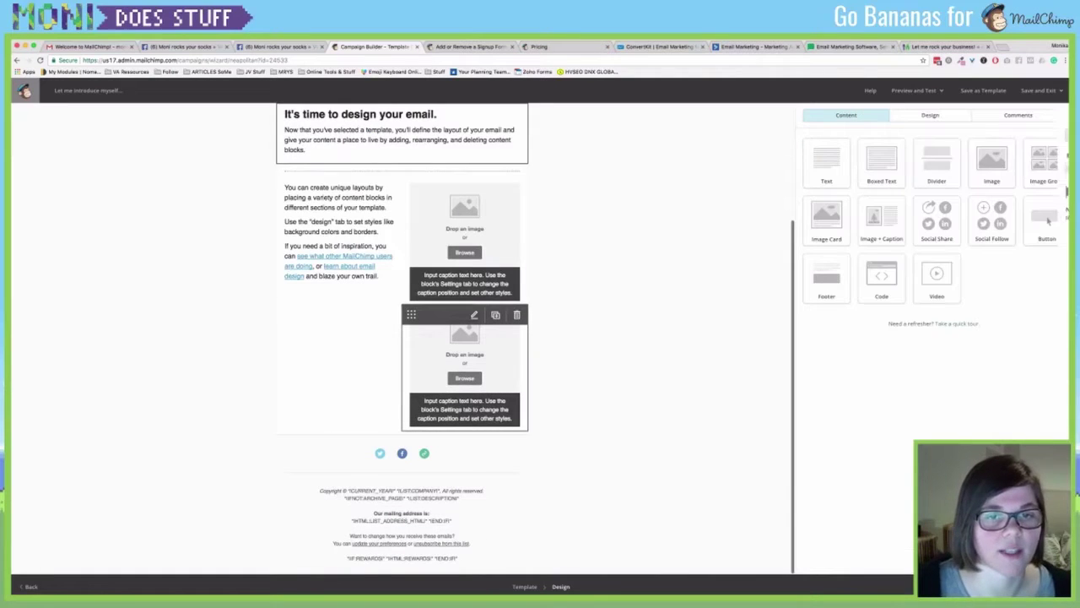
left_click(495, 343)
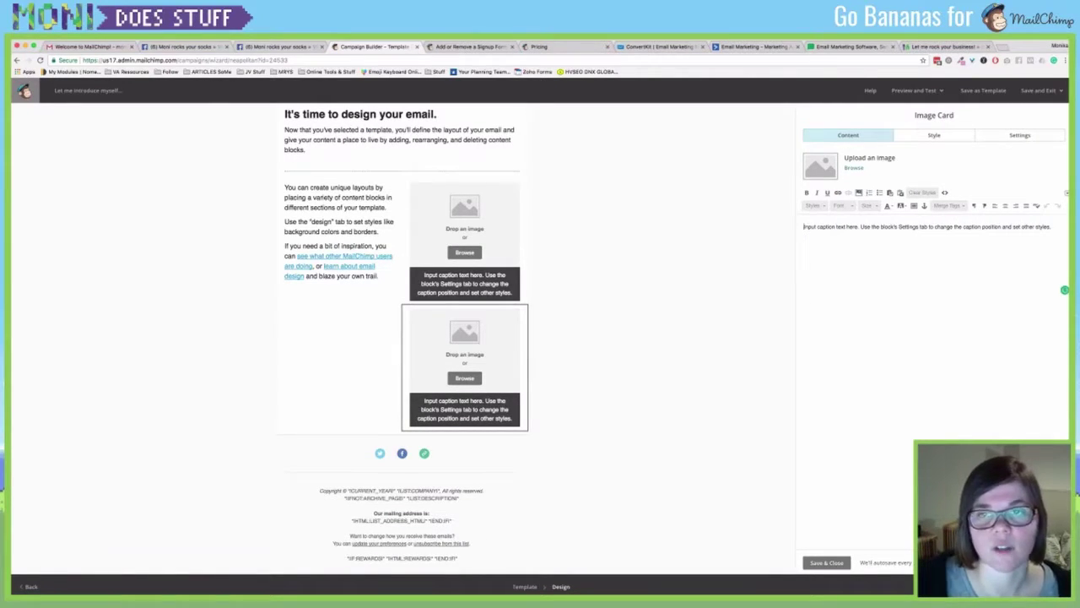
left_click(853, 167)
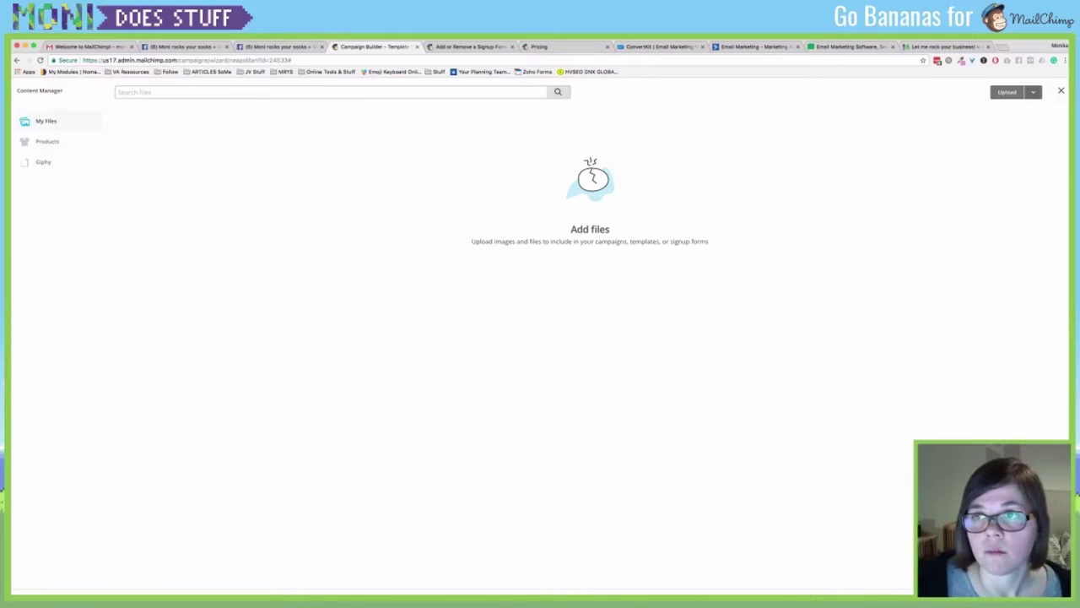
key("Escape")
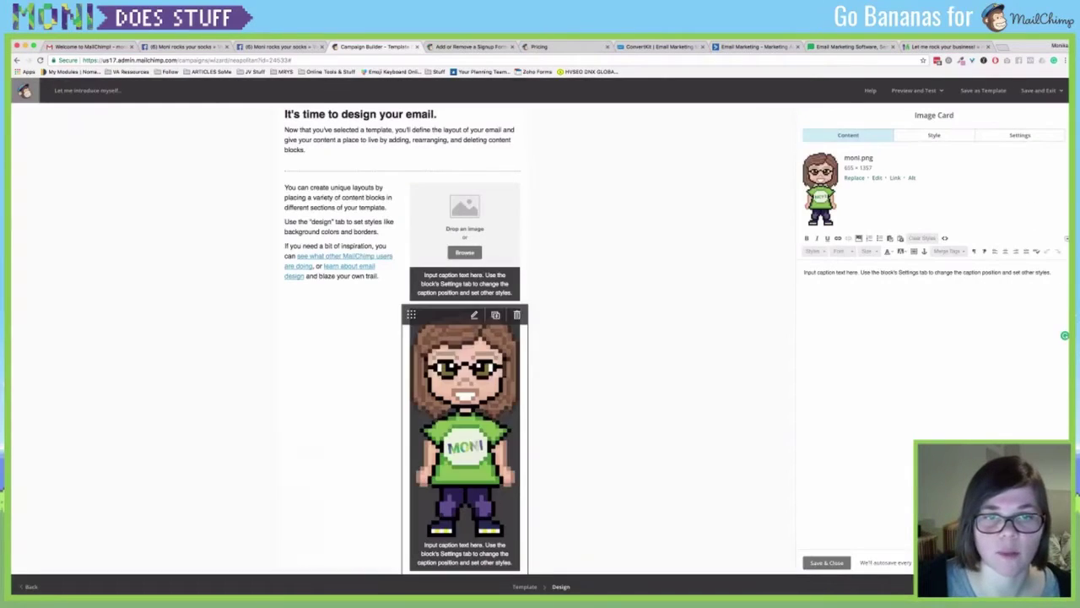
scroll(464, 380, "down", 2)
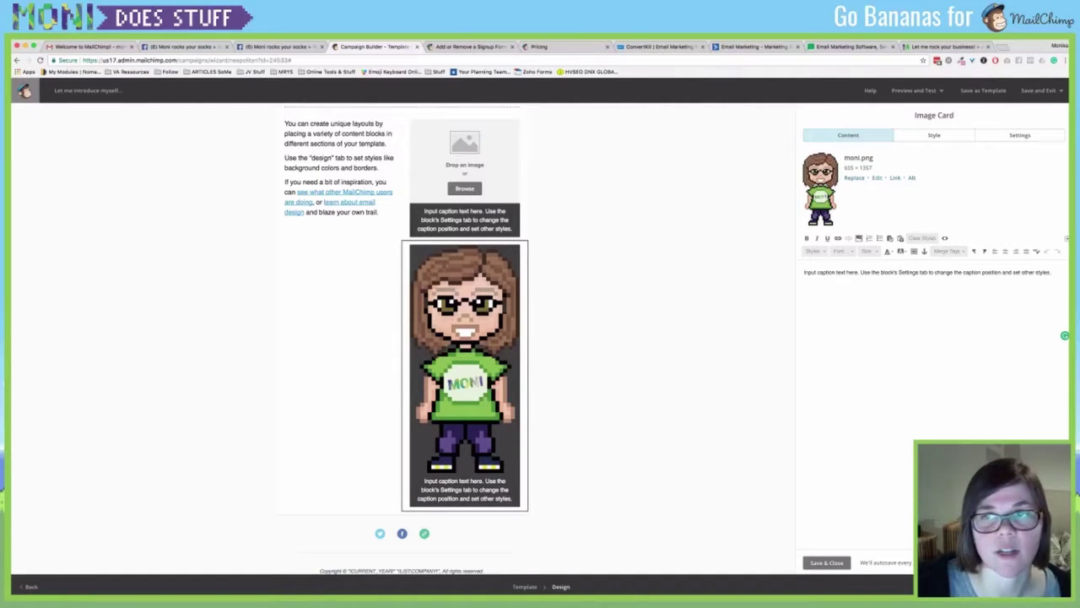
Crop the moni.png portrait to the head, resize it to 300 px wide, and save.
left_click(877, 177)
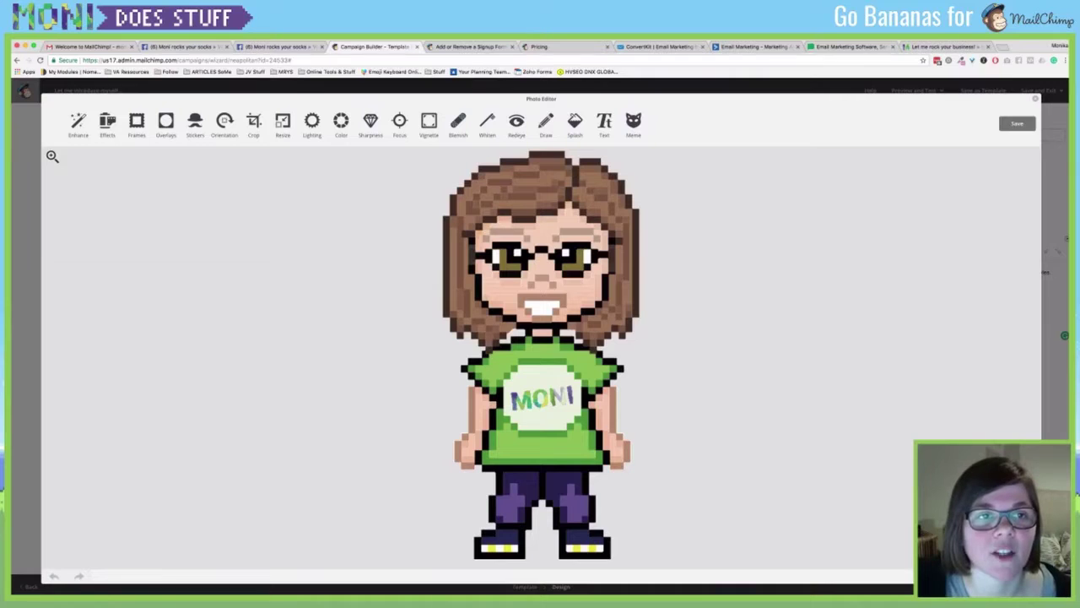
left_click(253, 124)
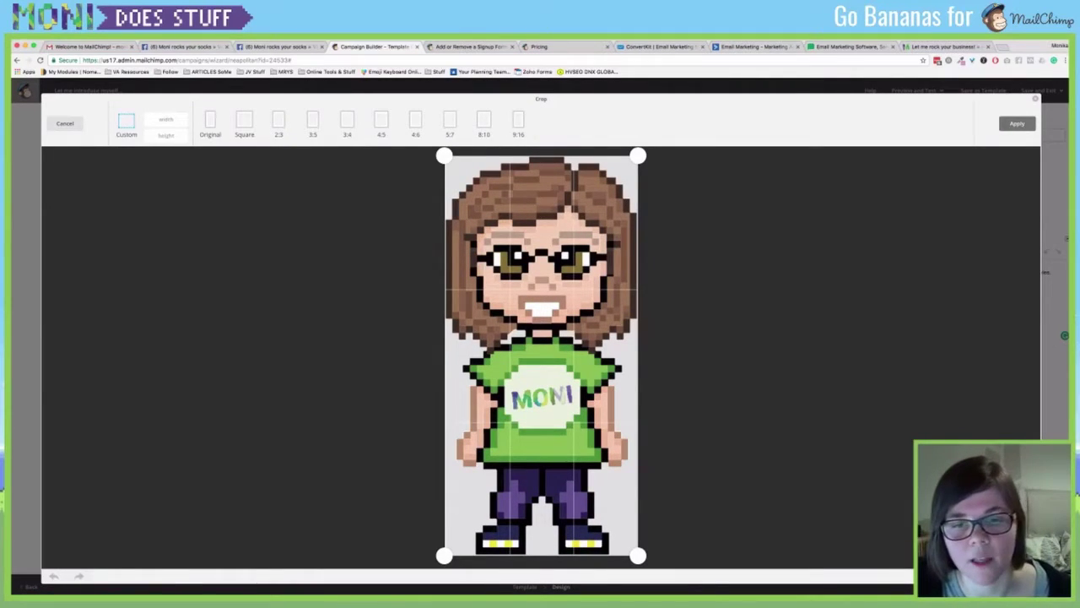
left_click_drag(639, 555, 651, 369)
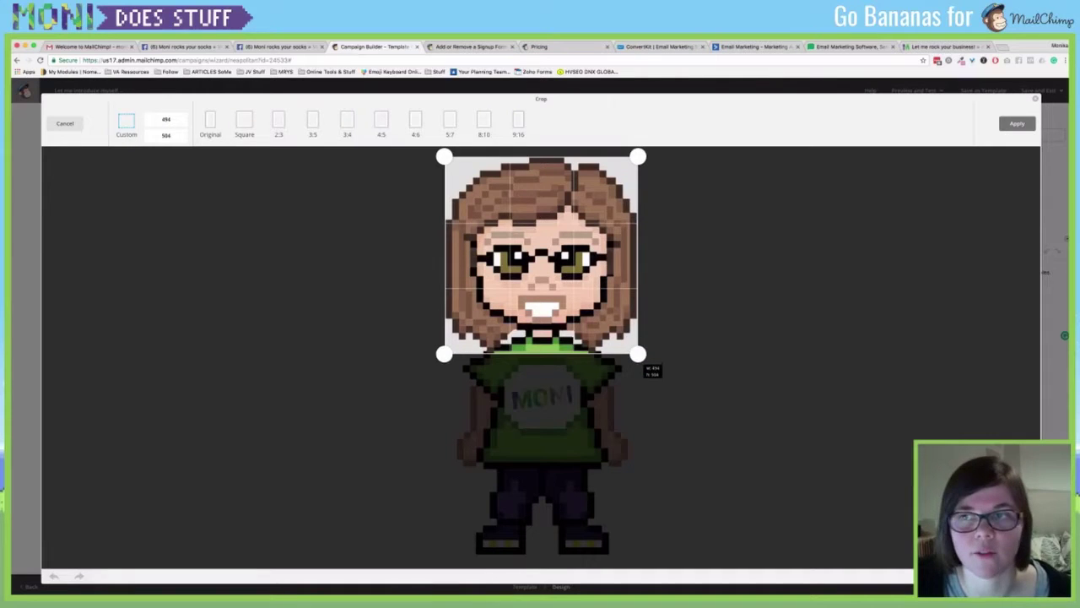
left_click(1018, 123)
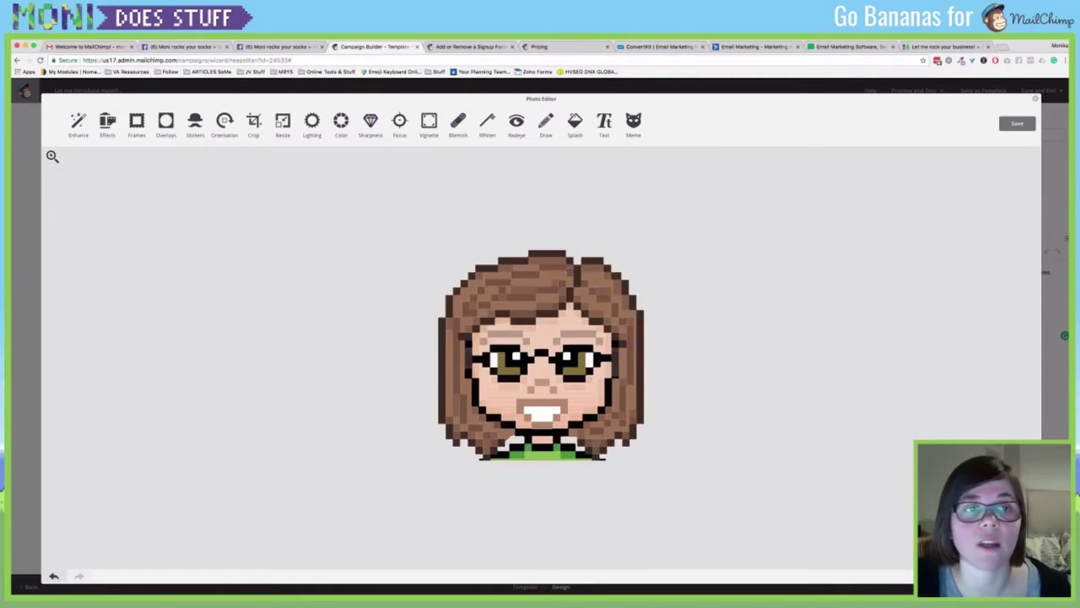
left_click(282, 124)
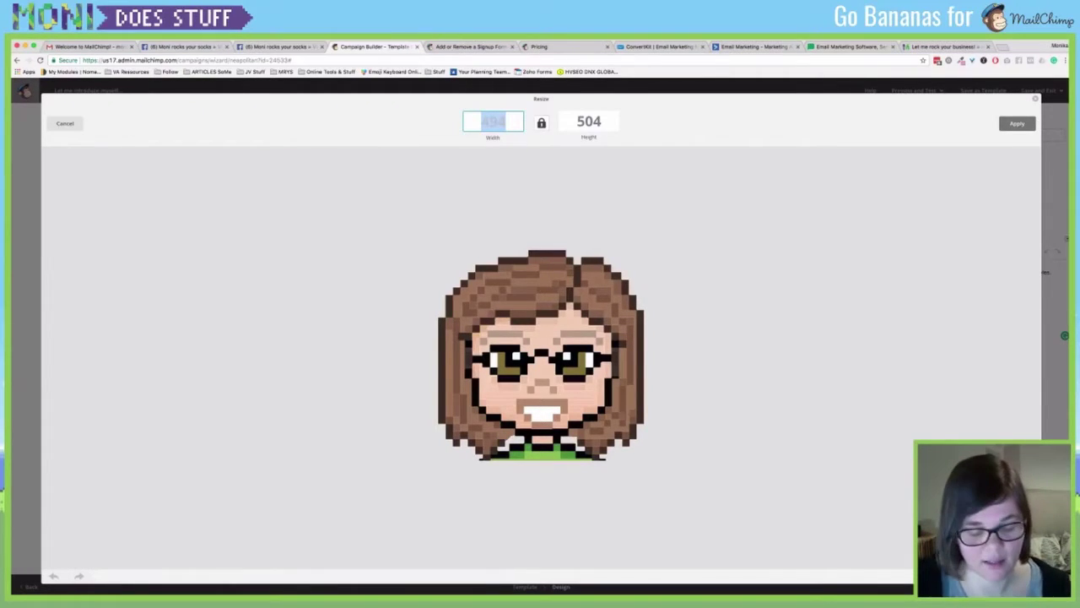
type("300")
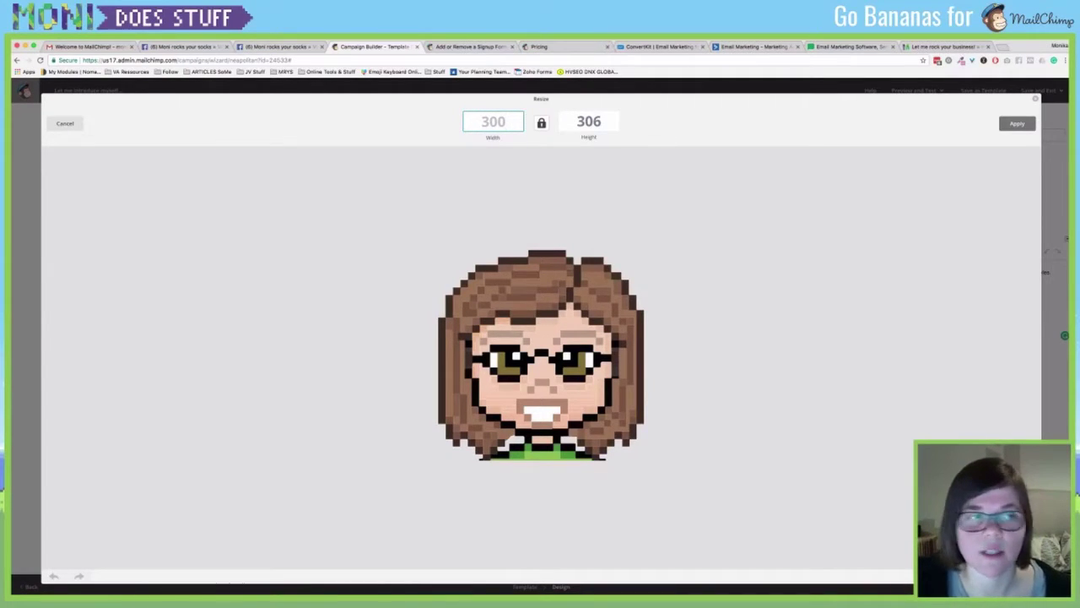
left_click(1017, 123)
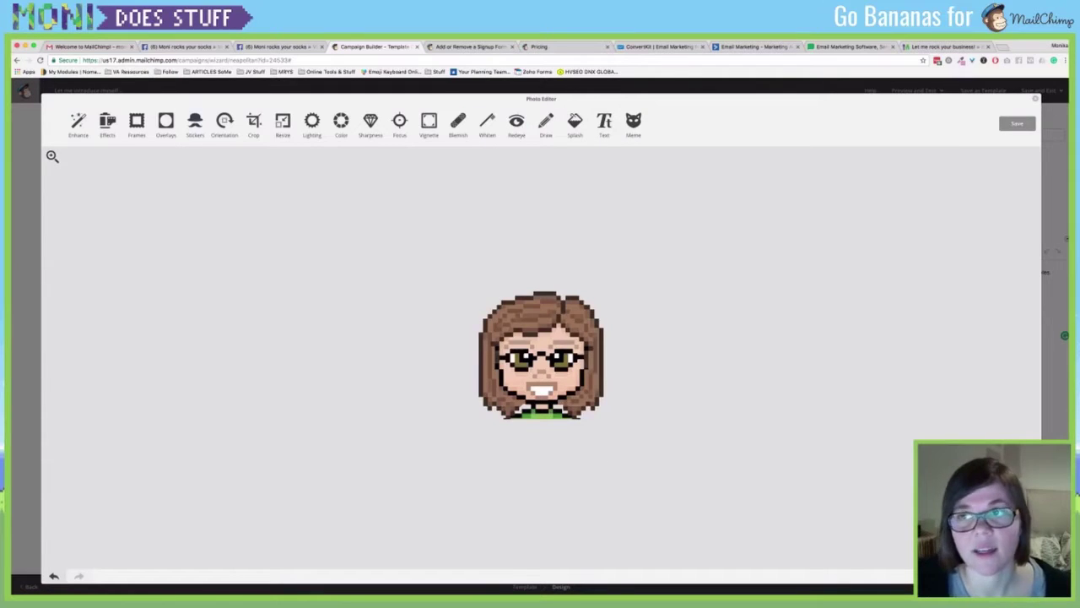
left_click(1017, 124)
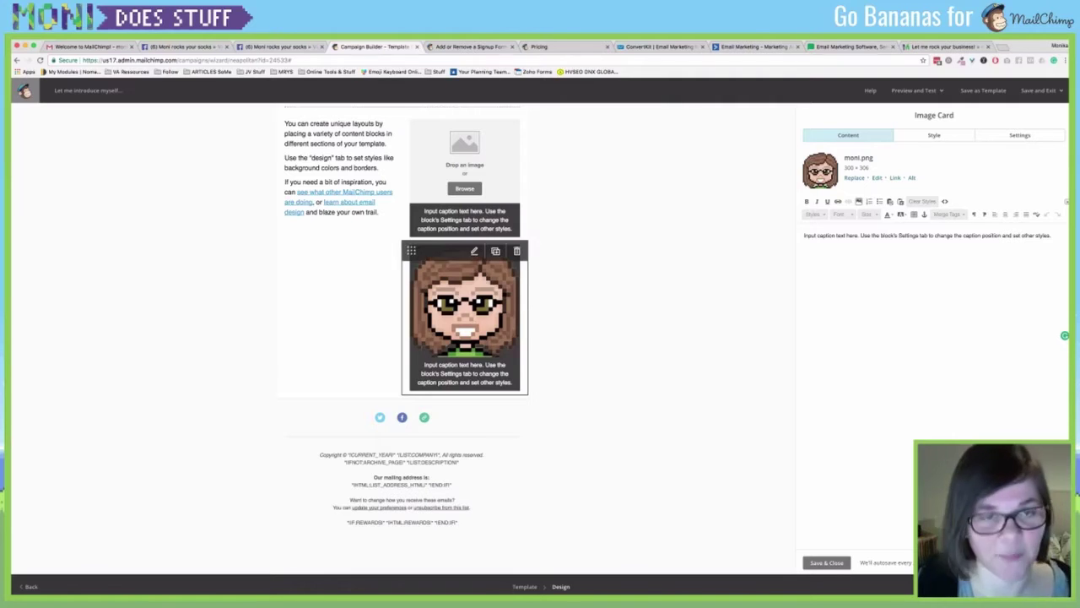
Close the image card settings and bring up the email's Design style sections.
scroll(464, 355, "up", 5)
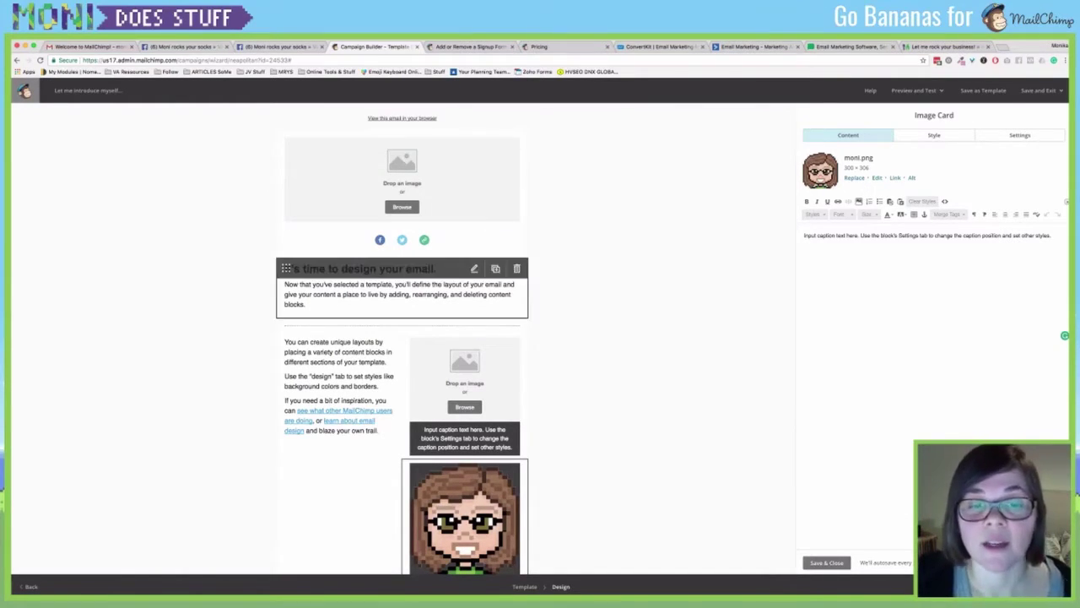
scroll(402, 338, "down", 5)
scroll(402, 338, "up", 5)
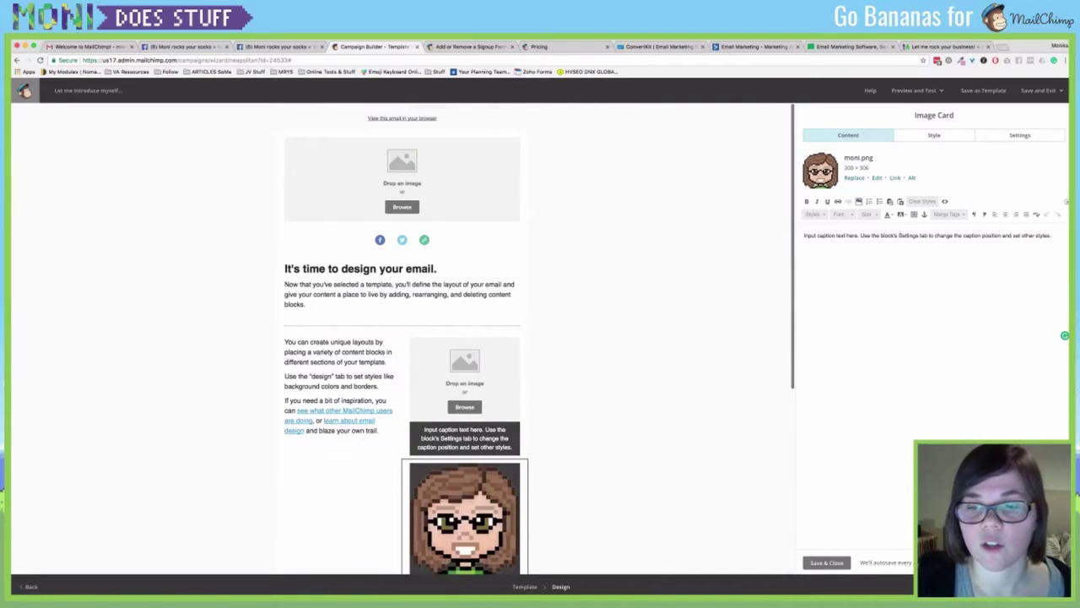
left_click(826, 562)
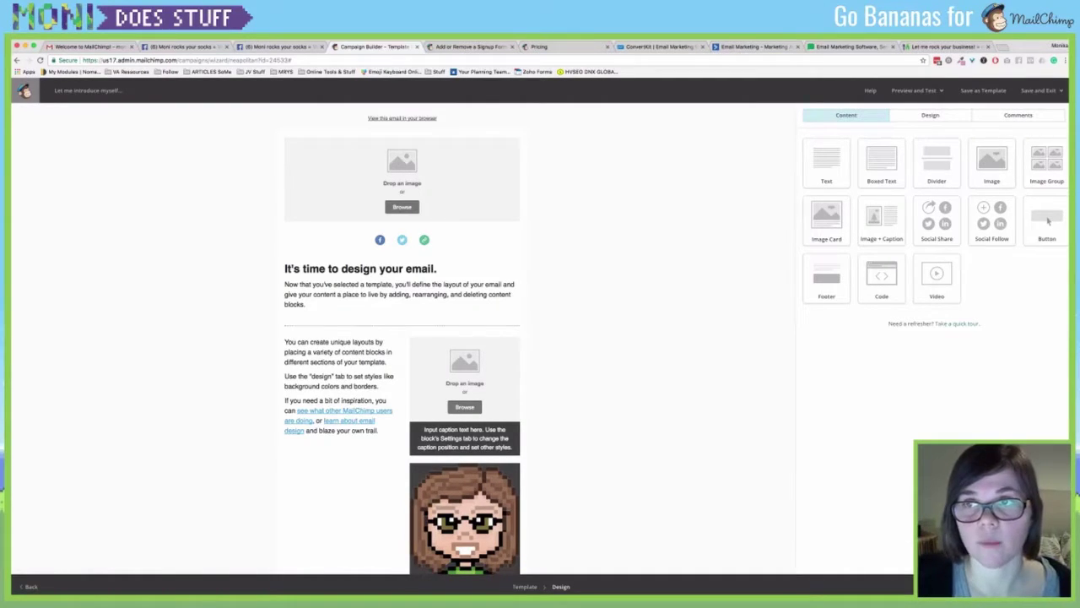
left_click(930, 115)
Set the page background colour to the light green #89d085.
left_click(831, 138)
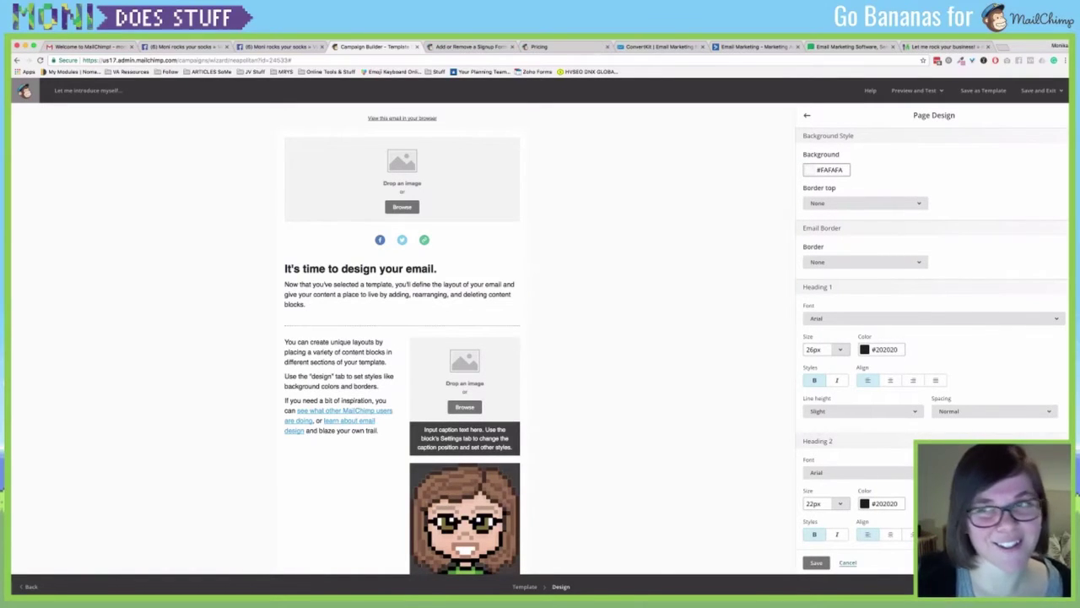
left_click(829, 170)
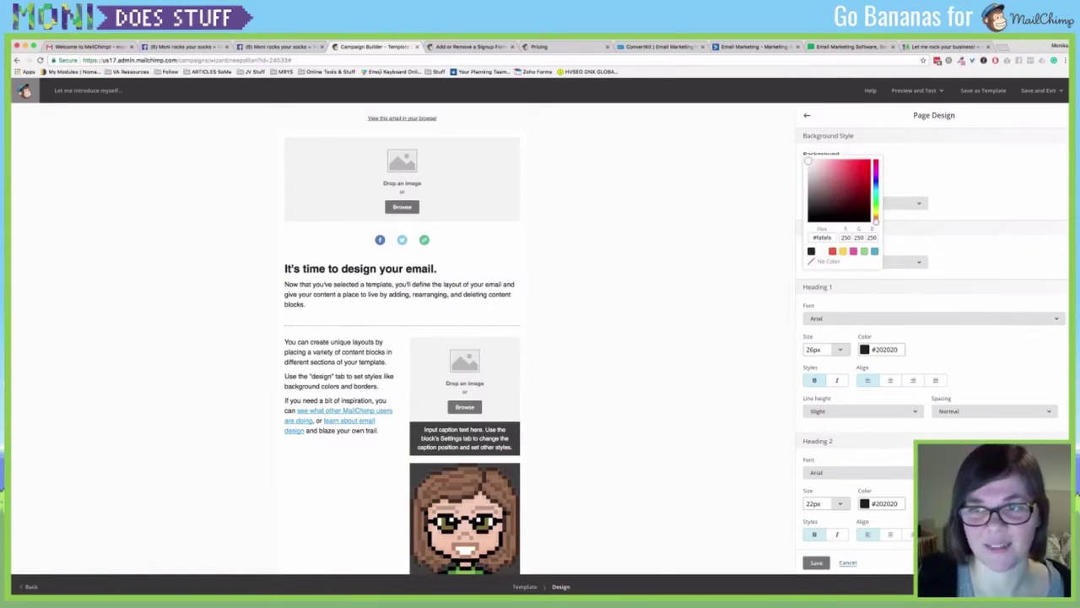
left_click(864, 252)
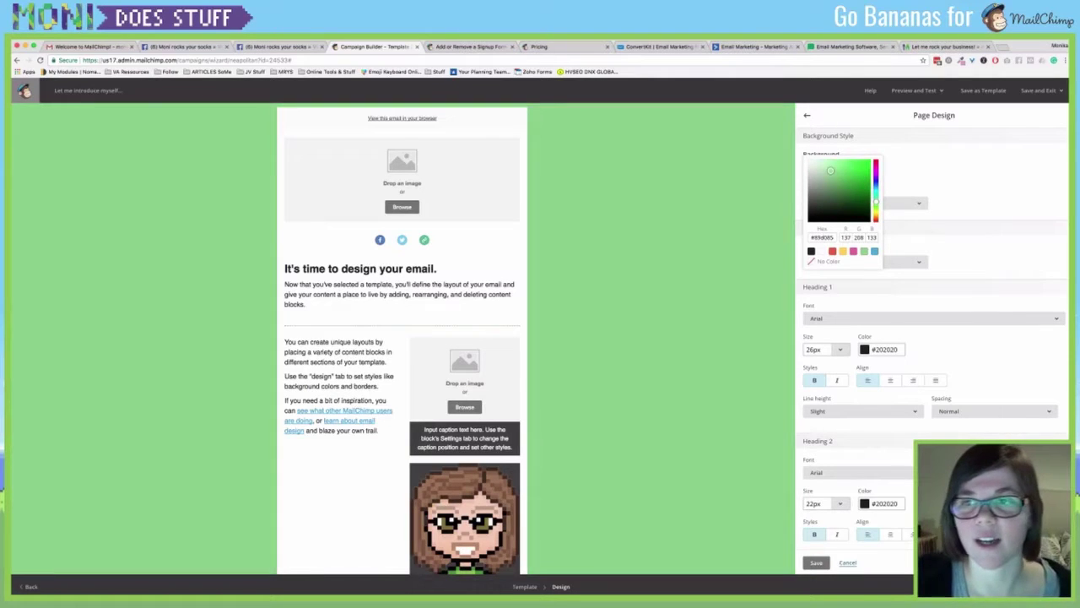
key("Escape")
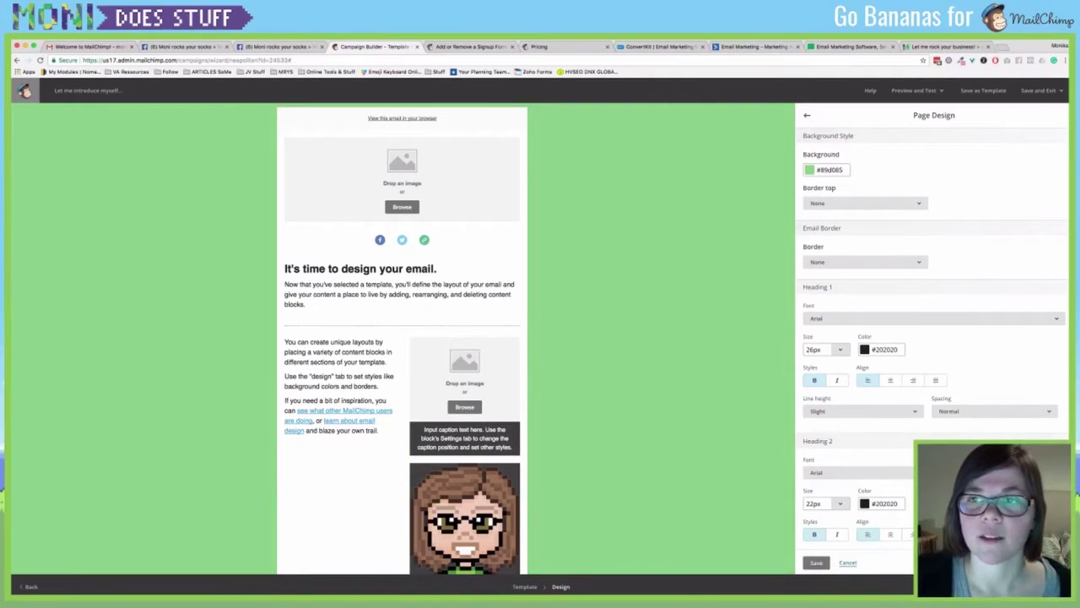
left_click(816, 563)
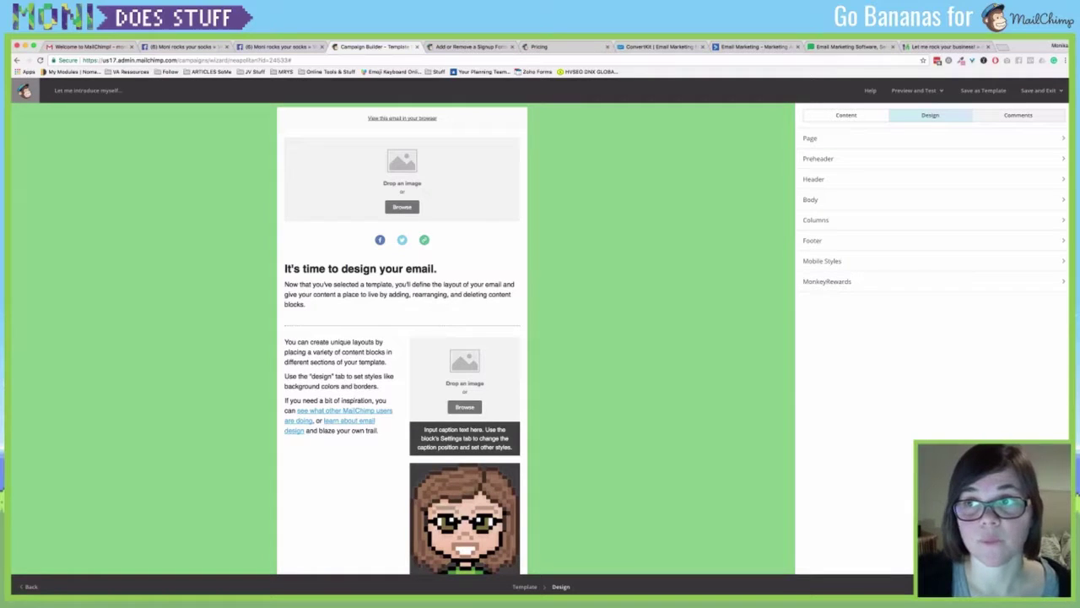
Glance at the feedback comments, then bring up the Preheader design settings.
left_click(1018, 114)
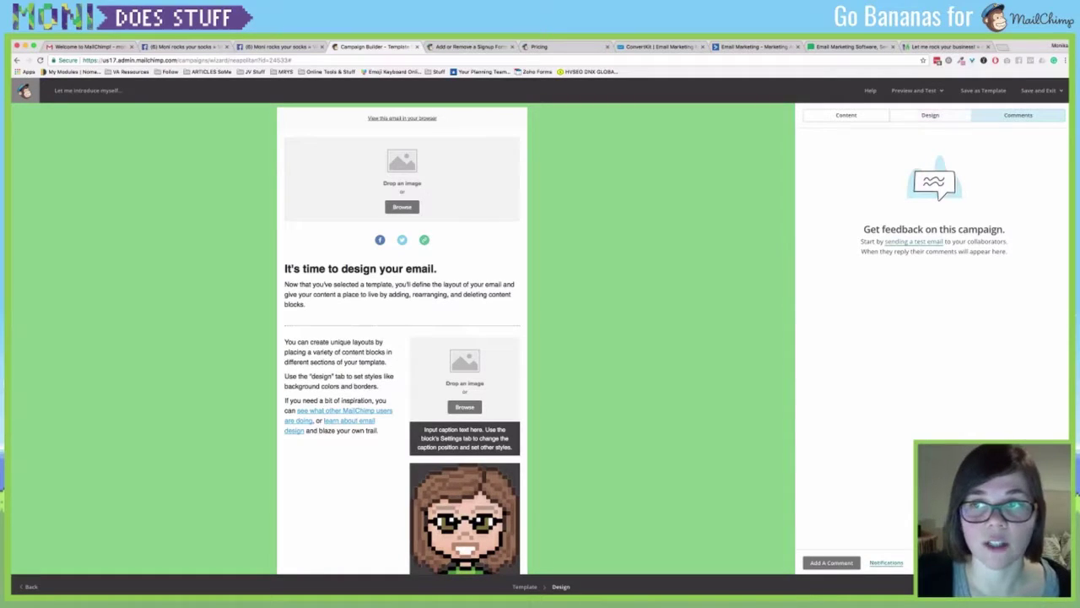
left_click(930, 114)
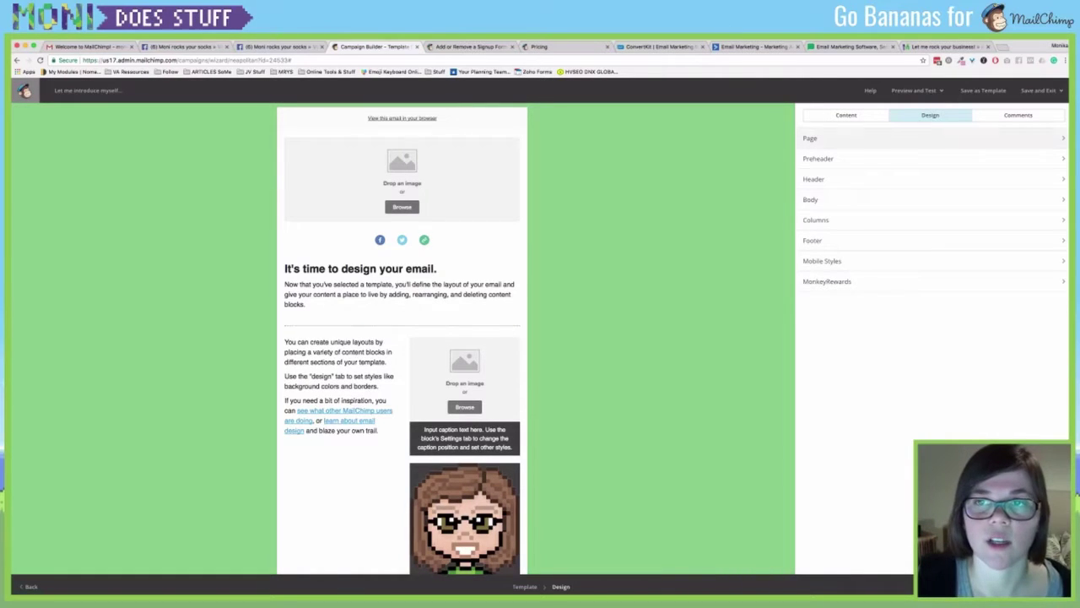
left_click(818, 158)
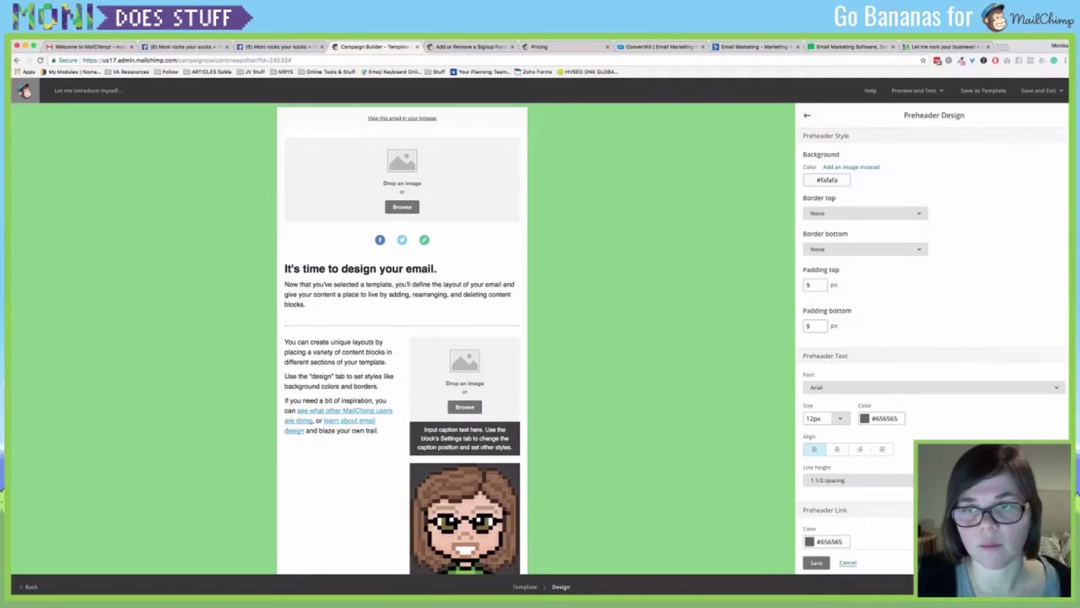
scroll(928, 338, "down", 2)
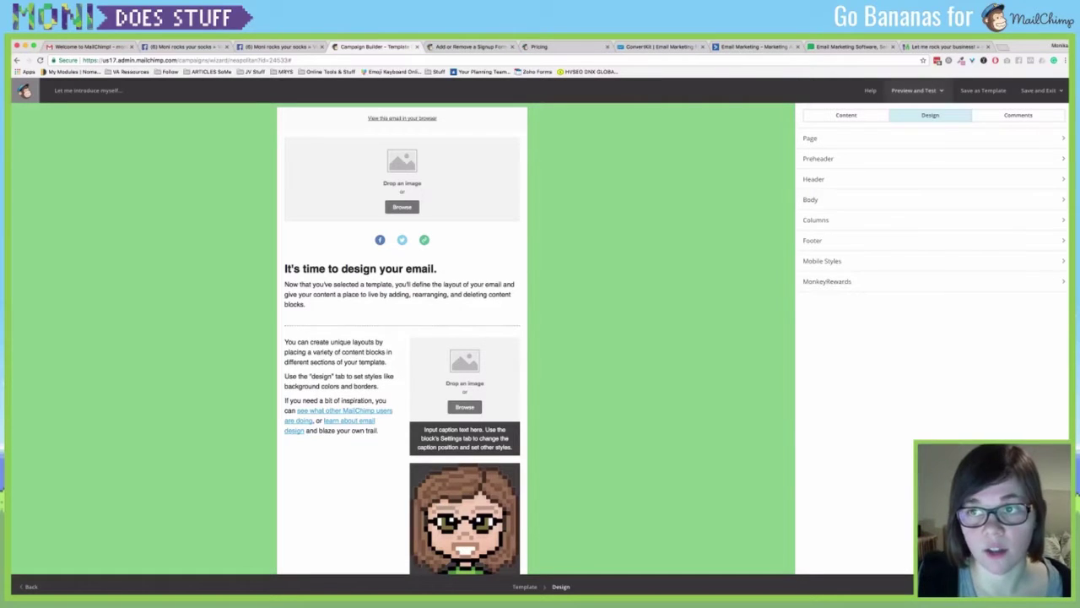
left_click(914, 91)
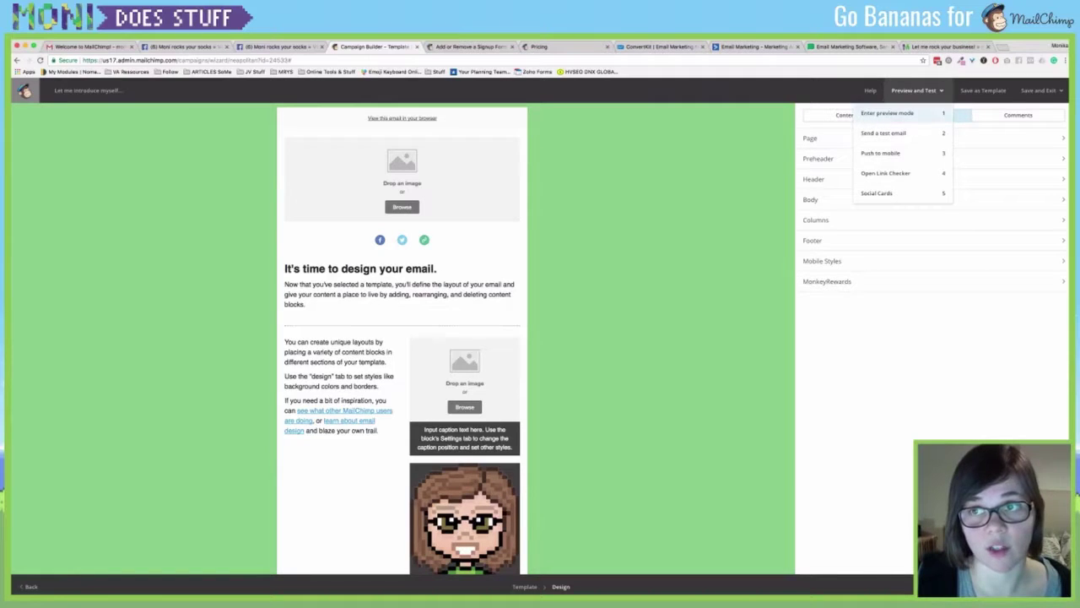
left_click(887, 113)
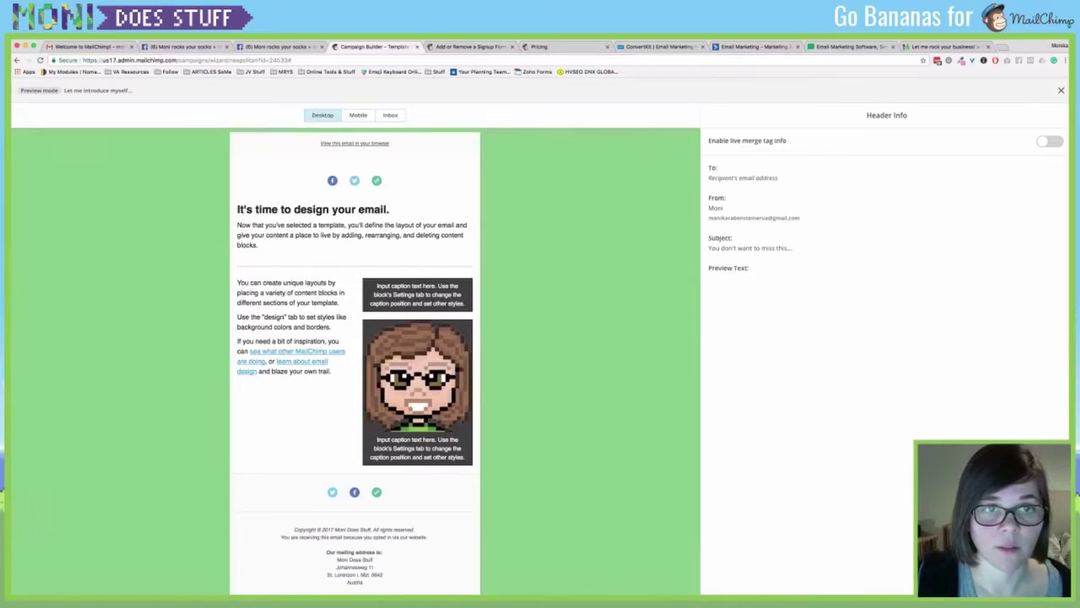
scroll(355, 363, "down", 2)
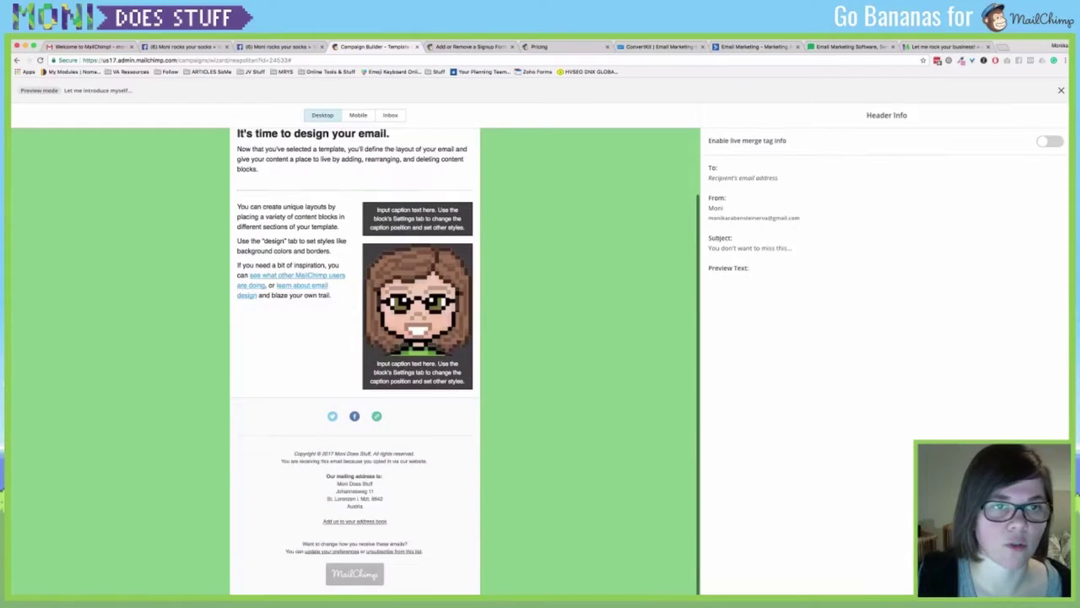
scroll(354, 363, "up", 2)
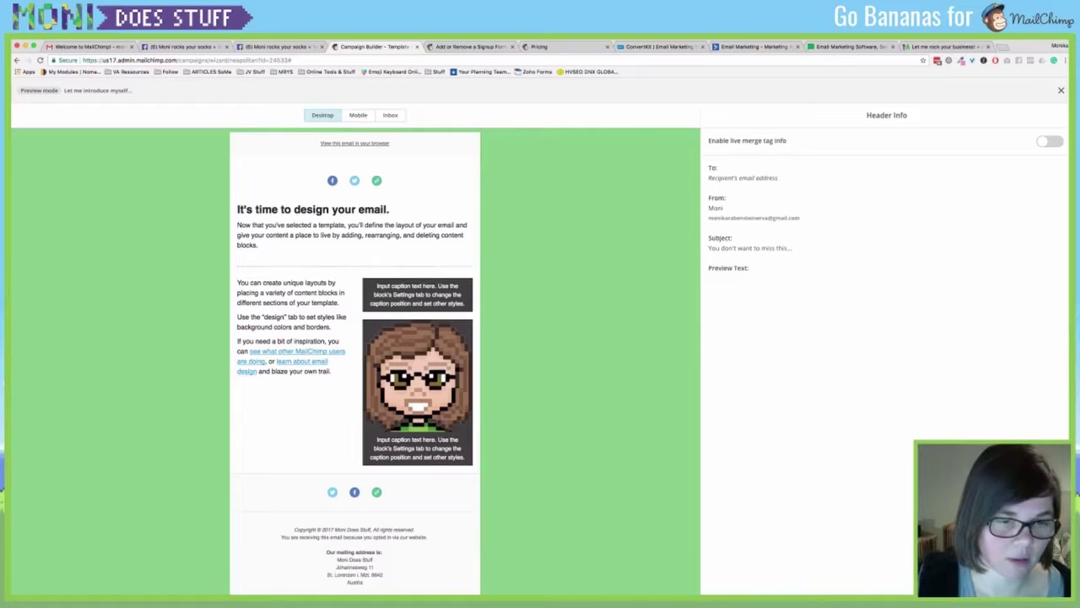
left_click(358, 115)
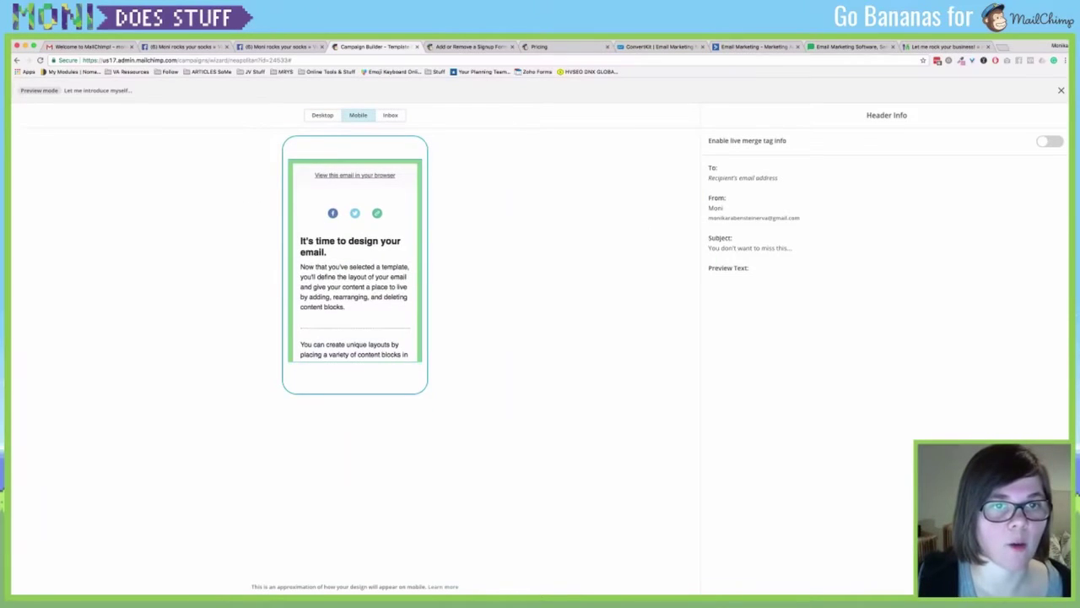
scroll(354, 261, "down", 1)
scroll(354, 261, "down", 3)
scroll(355, 262, "up", 4)
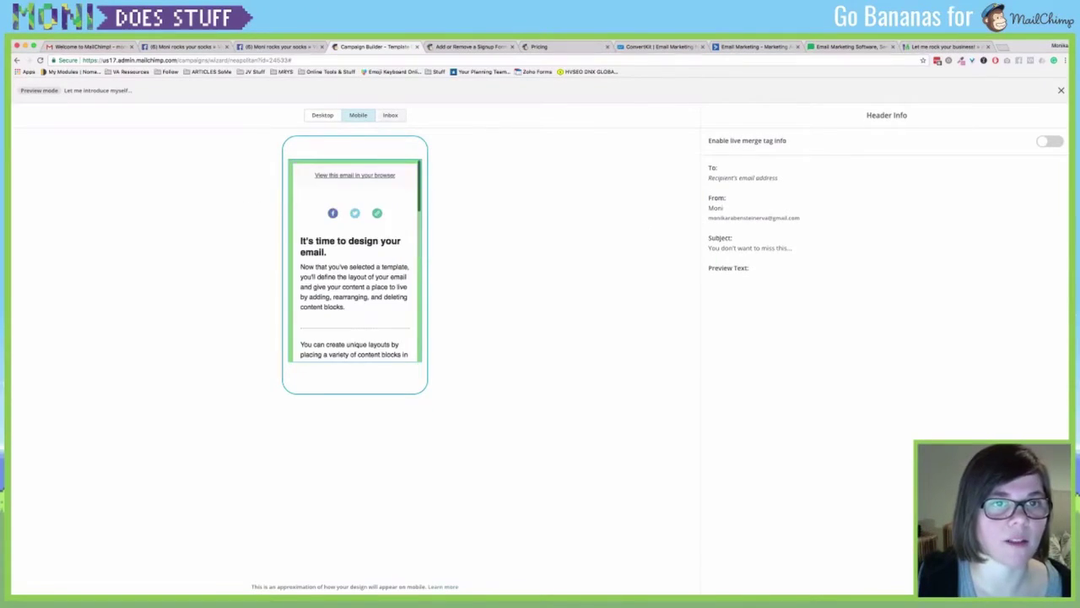
left_click(390, 115)
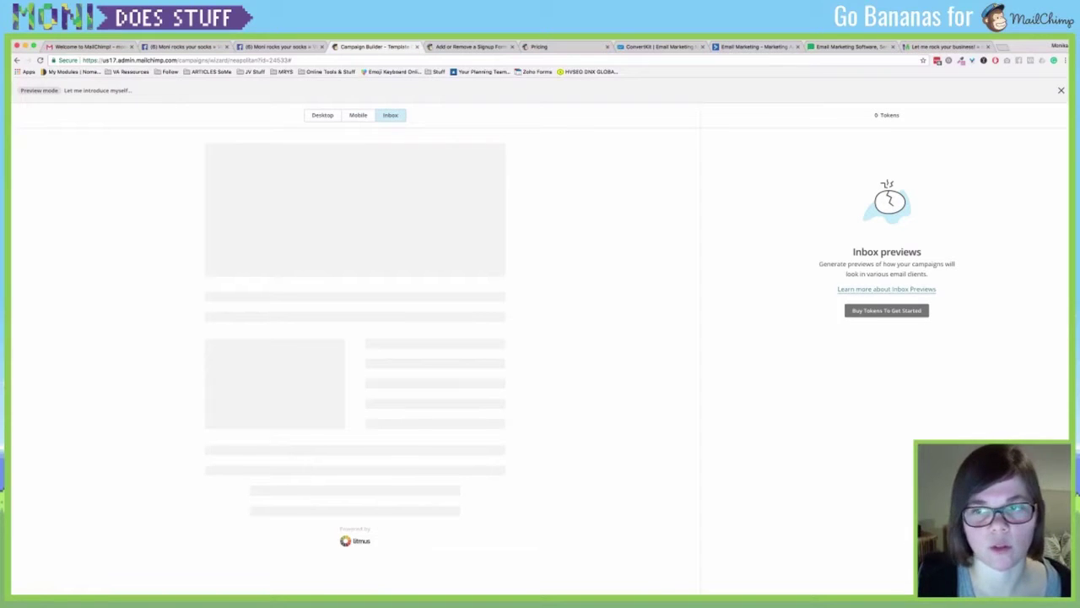
left_click(323, 114)
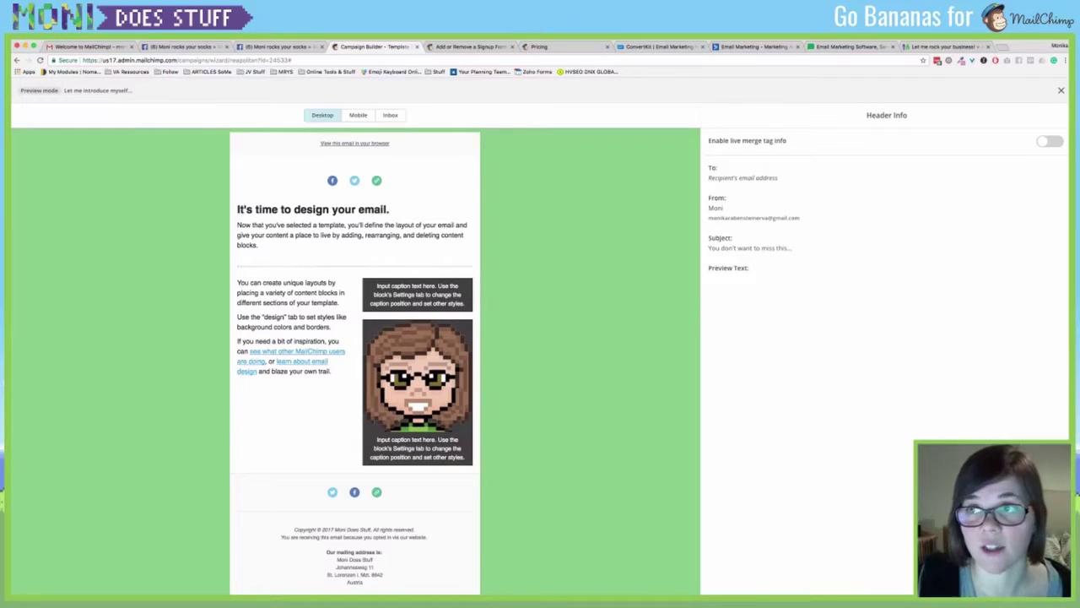
left_click(1061, 89)
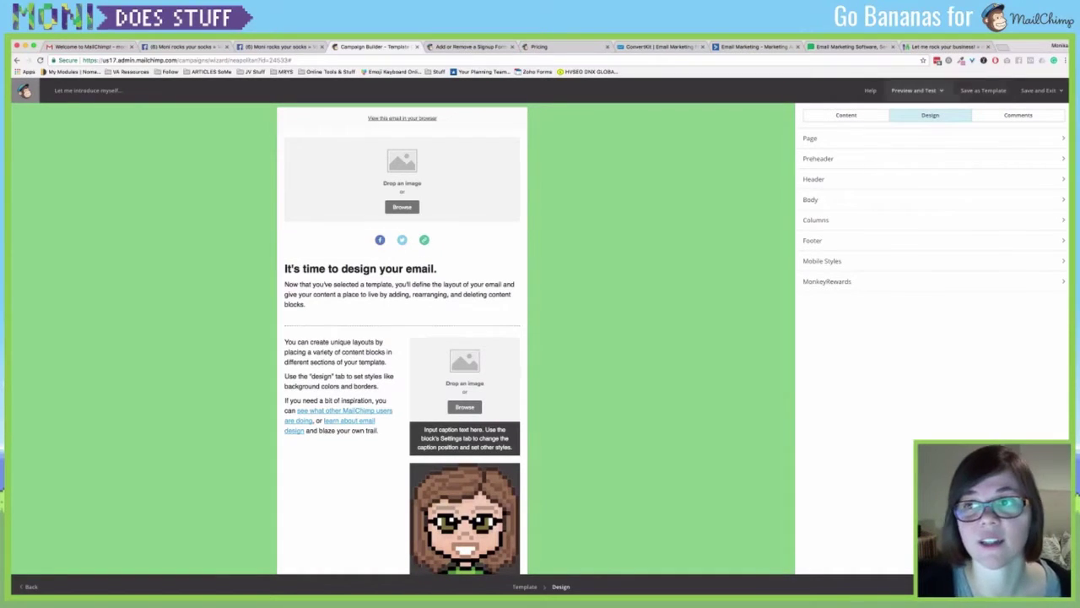
Save the design as a template named 'Moni Does Stuff Mai' and return to the campaign.
left_click(983, 90)
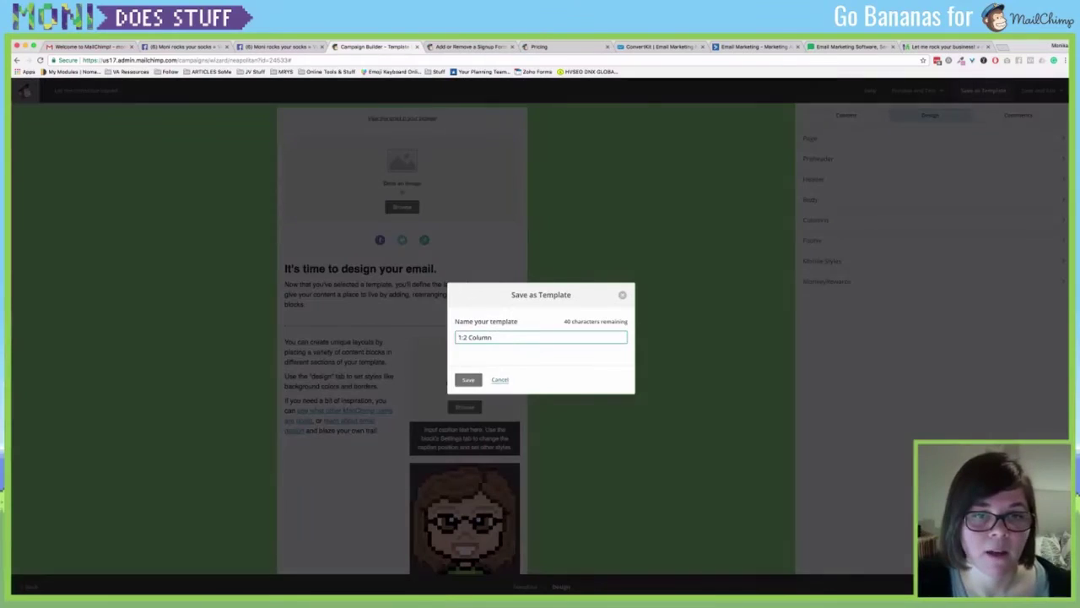
key("ctrl+a")
type("M")
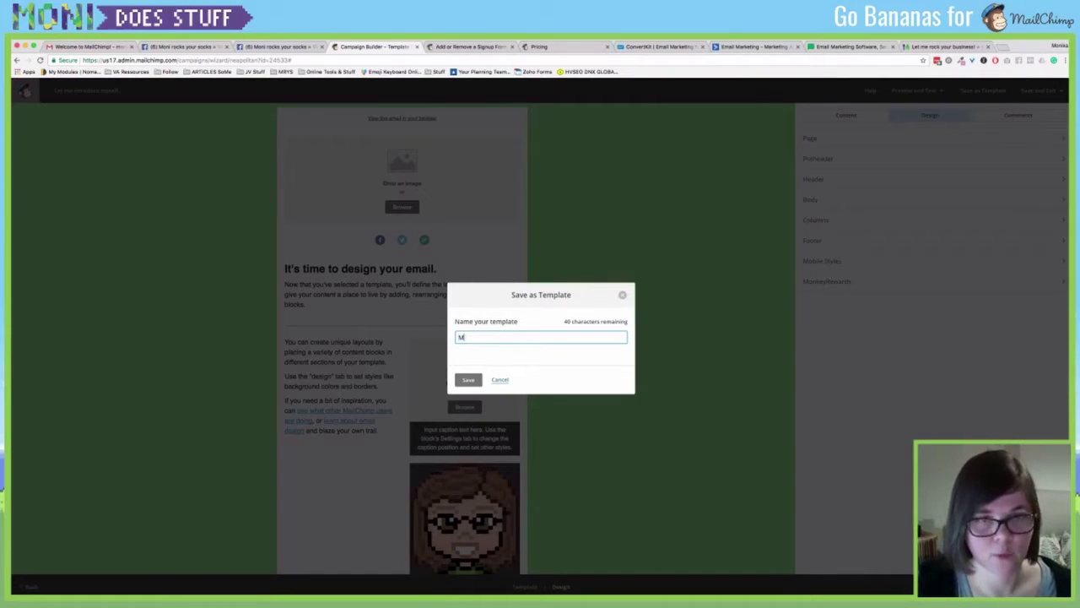
type("oni Does Stuff ")
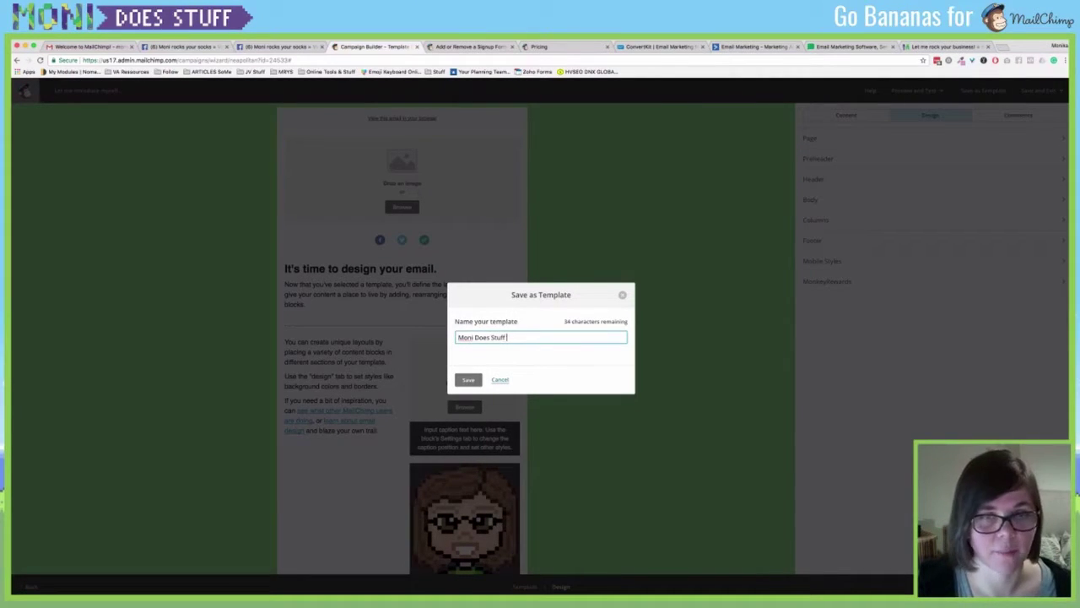
type("Mail")
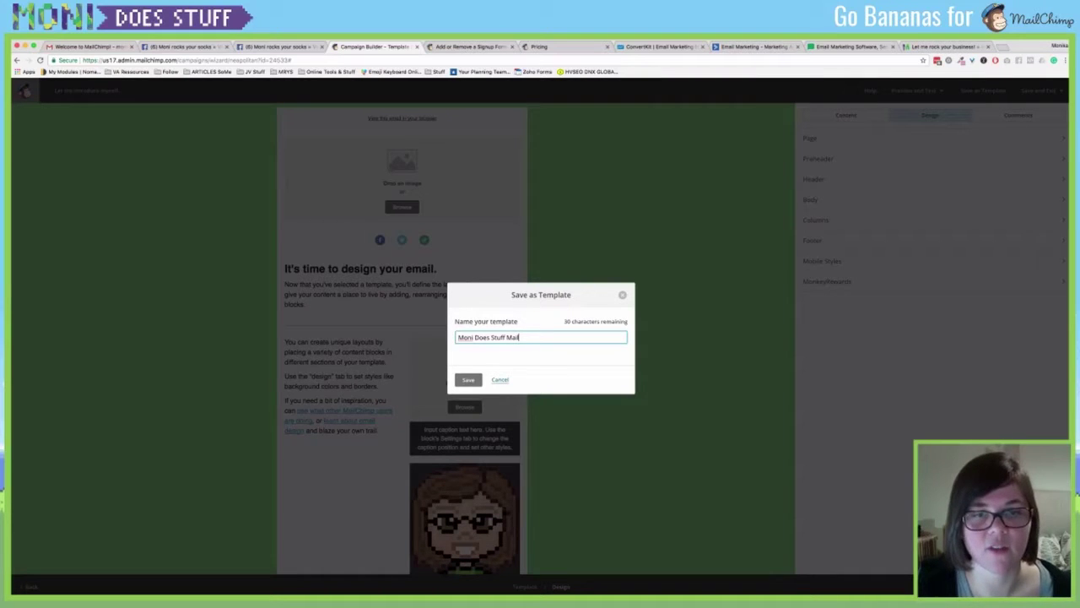
left_click(467, 379)
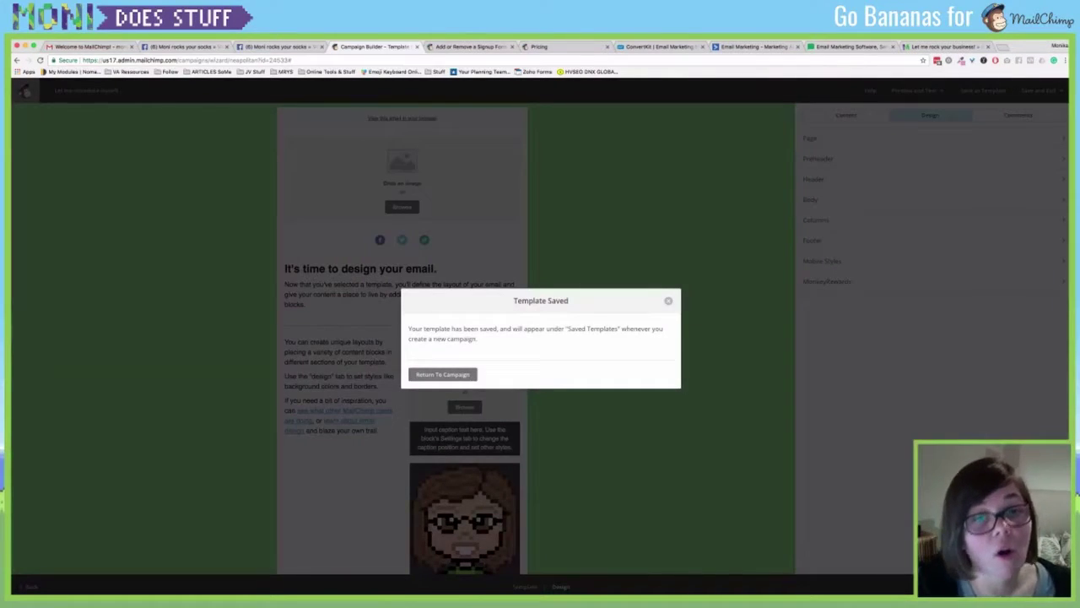
left_click(439, 374)
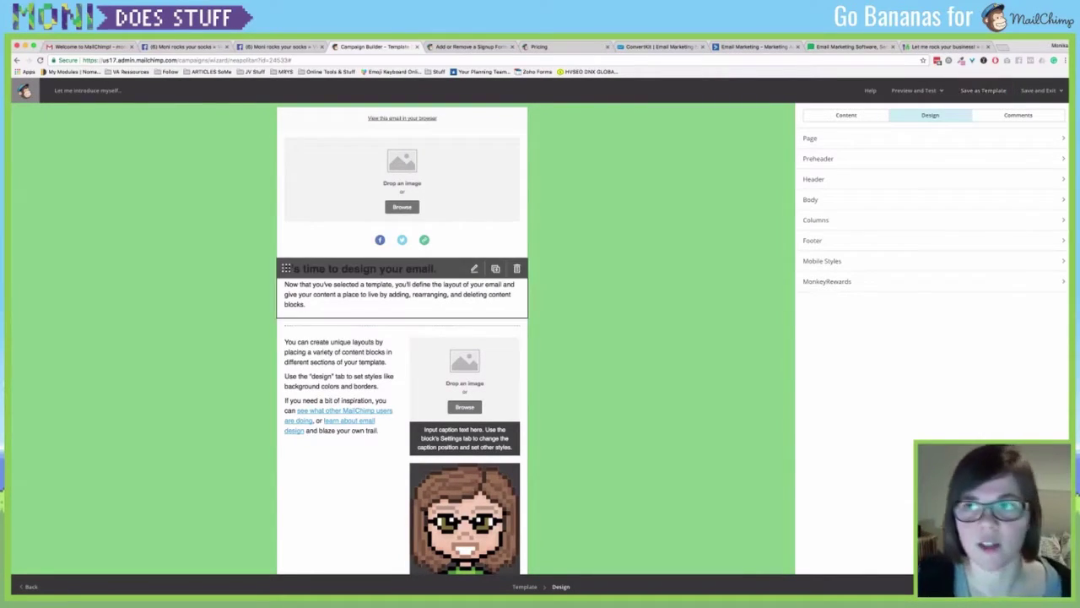
Make the intro heading read 'Hey *|FNAME|*' using the First Name merge tag.
left_click(402, 294)
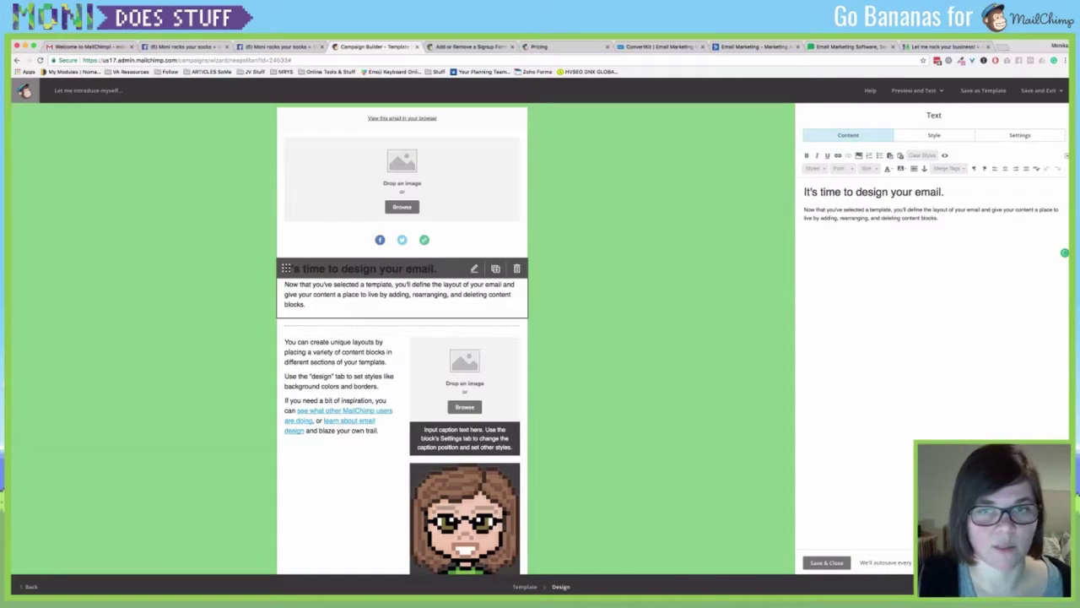
left_click_drag(804, 191, 942, 191)
type("ey .")
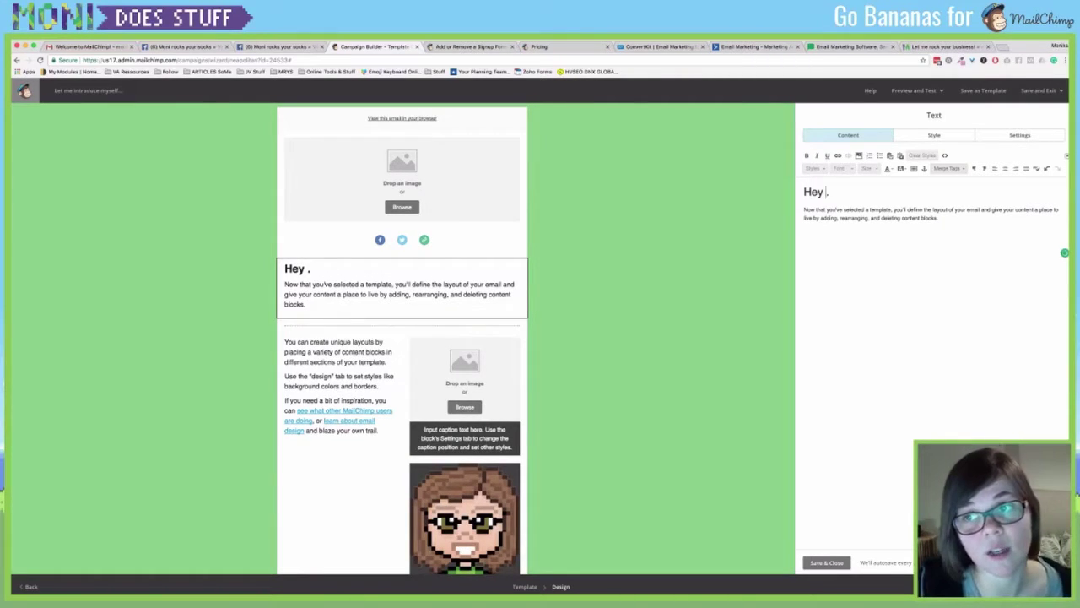
left_click(949, 168)
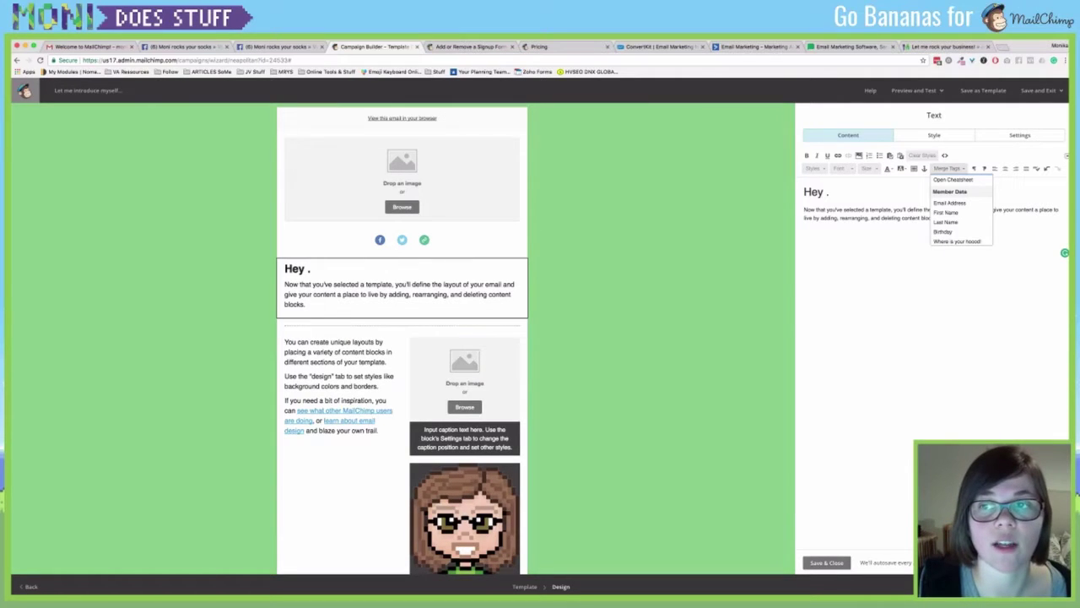
left_click(946, 211)
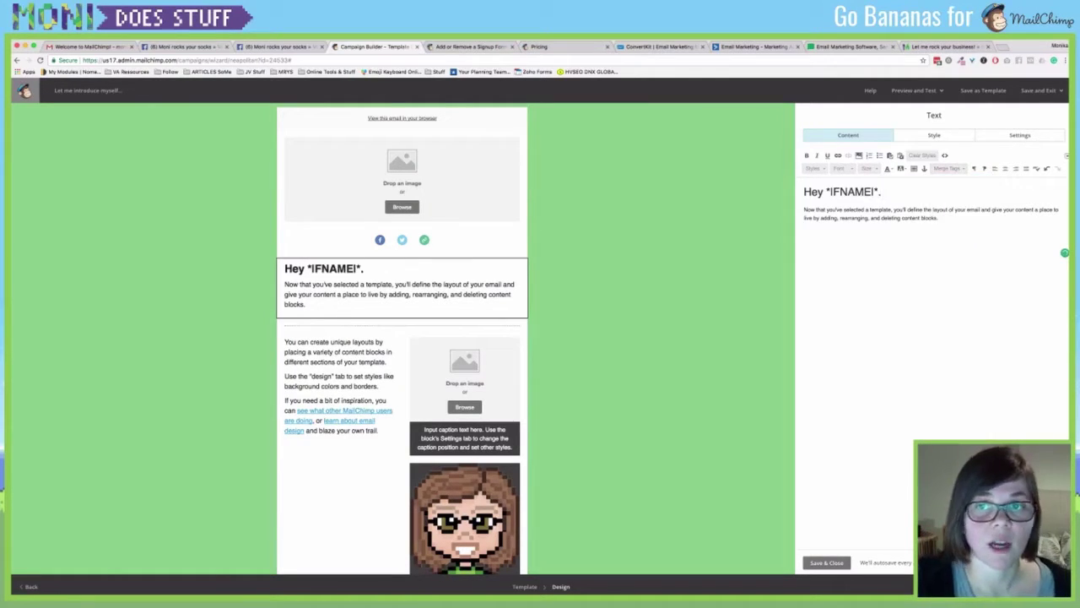
Check the heading's *|FNAME|* tag and add a new line after the intro paragraph.
left_click_drag(826, 191, 879, 192)
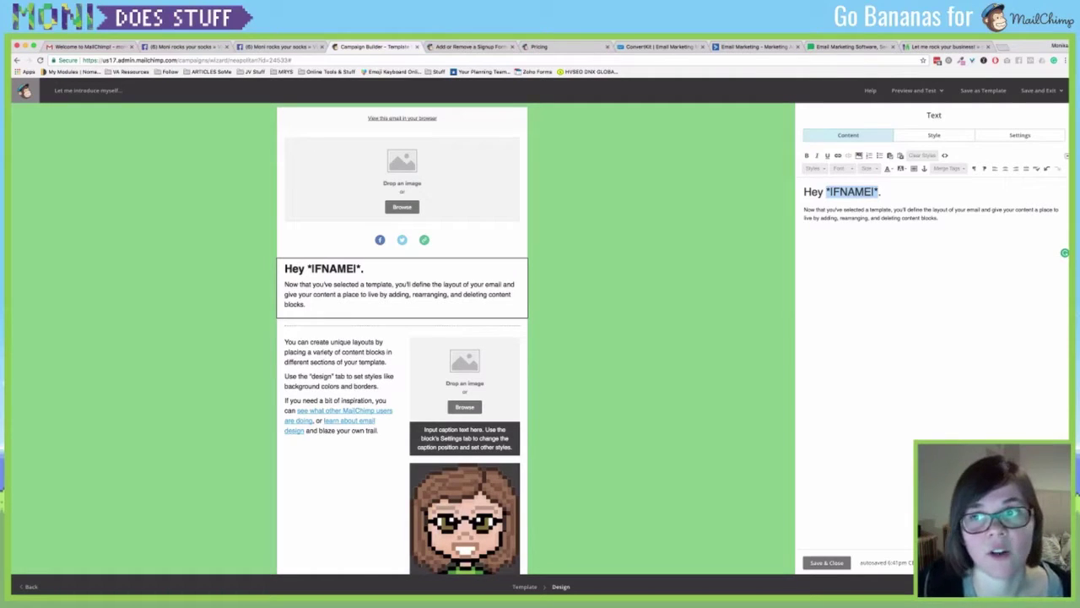
left_click(939, 218)
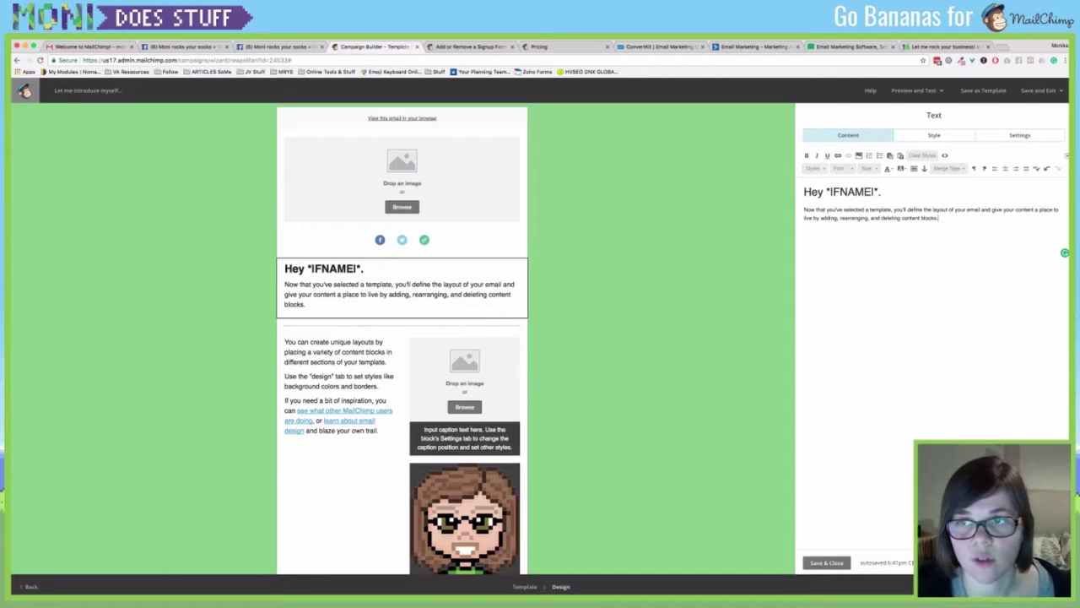
key("Return")
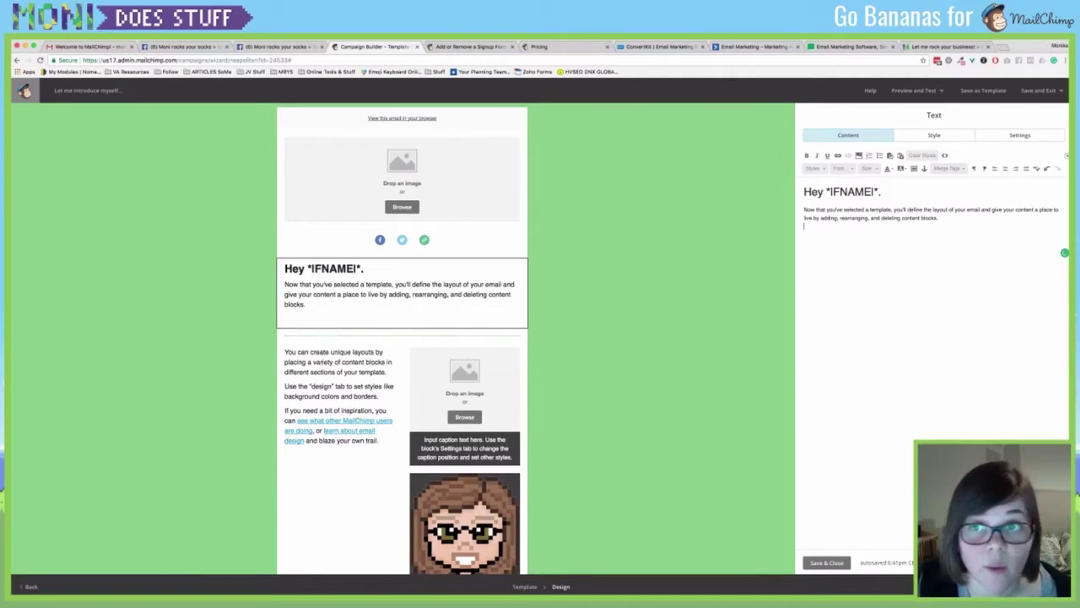
left_click_drag(827, 193, 879, 193)
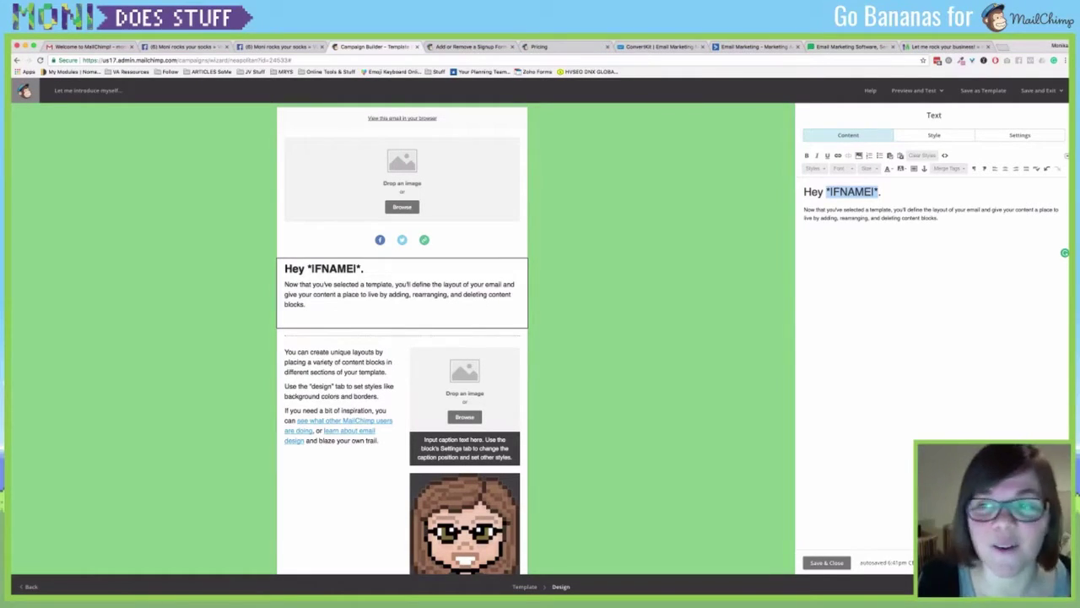
left_click(879, 192)
left_click_drag(872, 191, 879, 192)
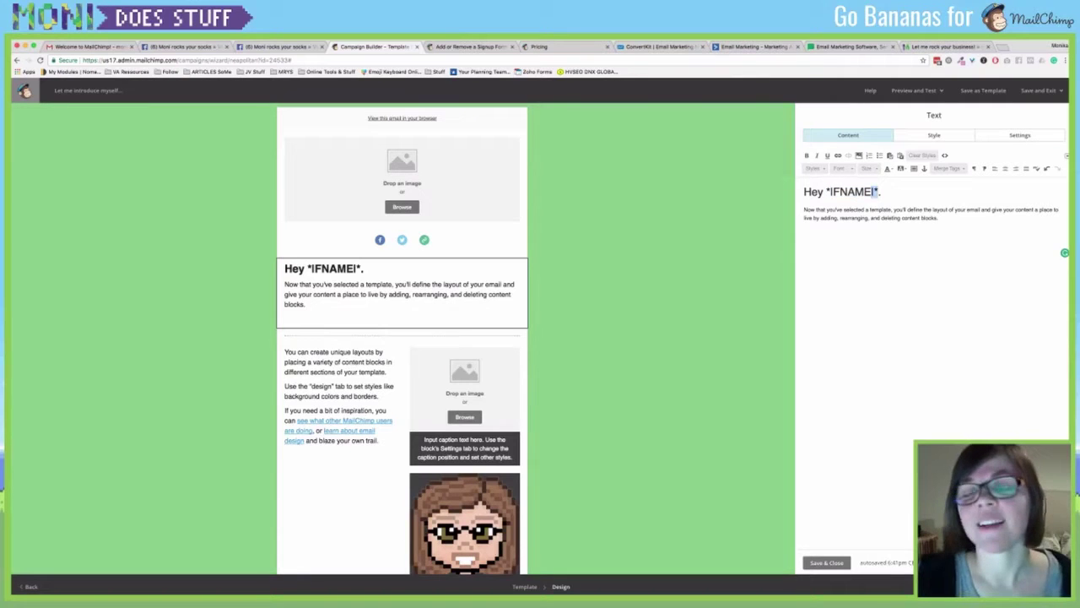
left_click(938, 219)
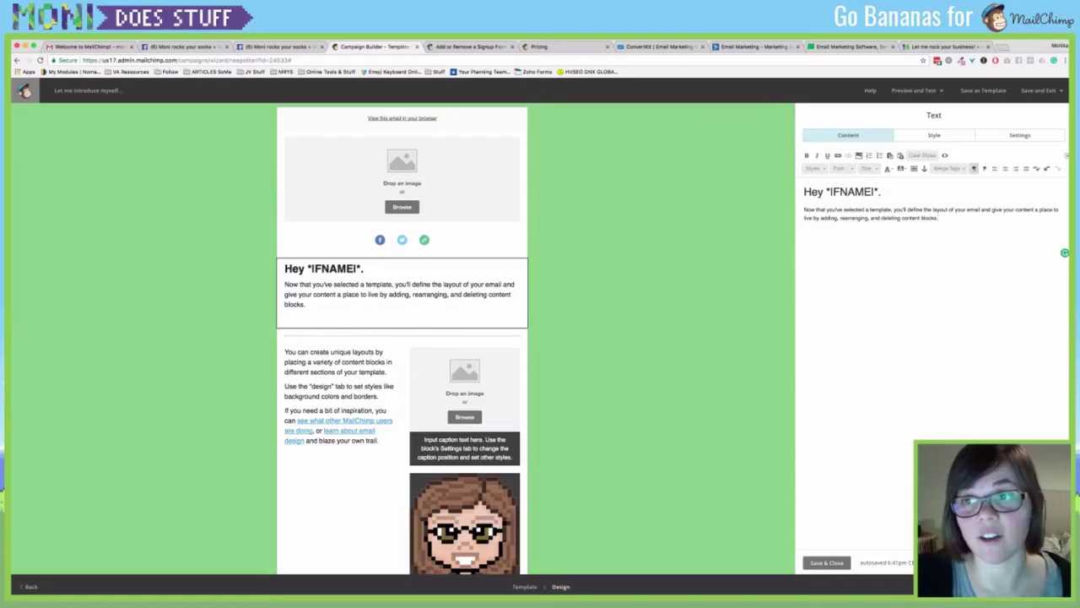
Insert the First Name merge tag at the end of the intro paragraph.
left_click(952, 168)
left_click(946, 211)
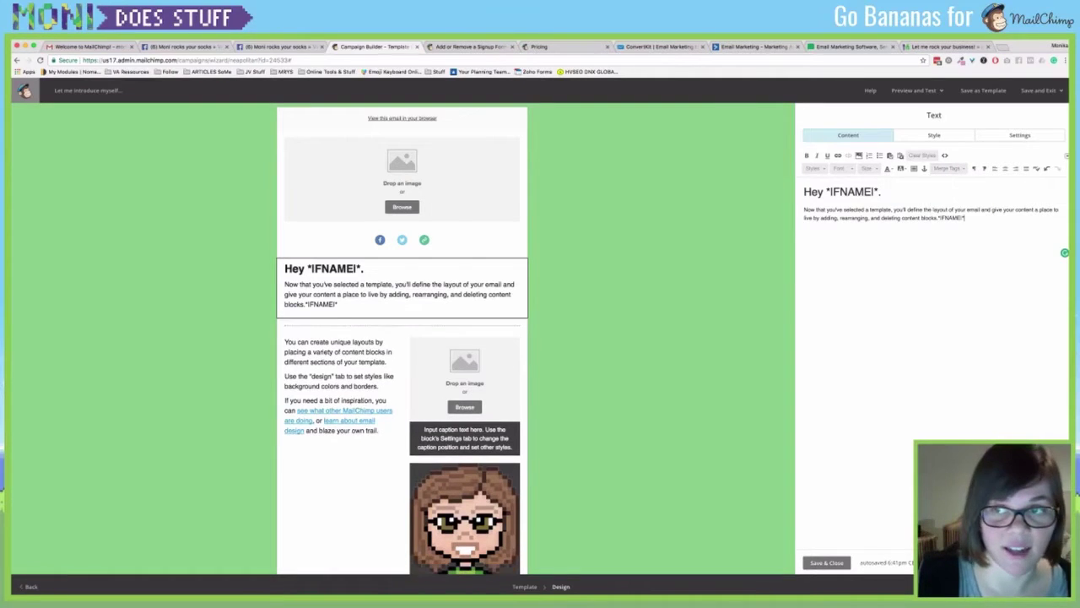
left_click_drag(939, 218, 965, 218)
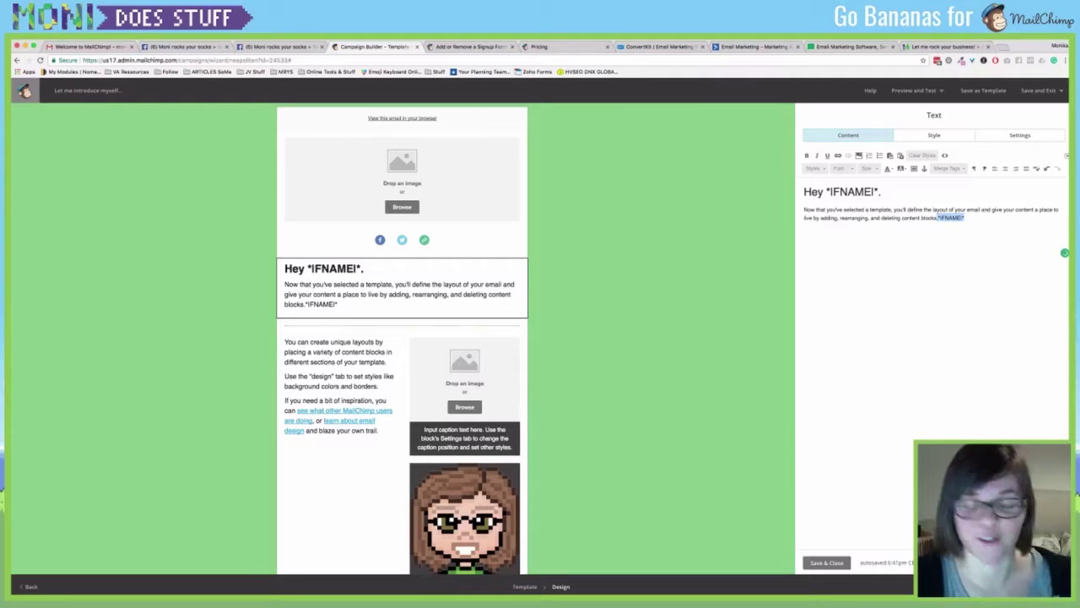
left_click(932, 218)
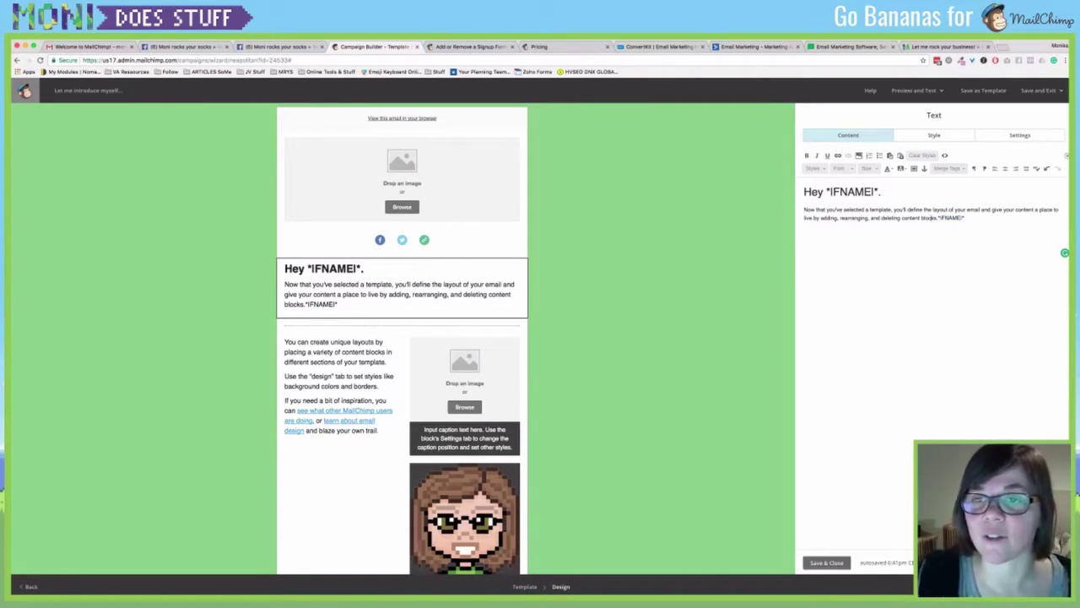
Replace the paragraph with 'I want to know all about you - because I am the stalker number one!' and save.
left_click_drag(804, 210, 937, 217)
type("I want to know.")
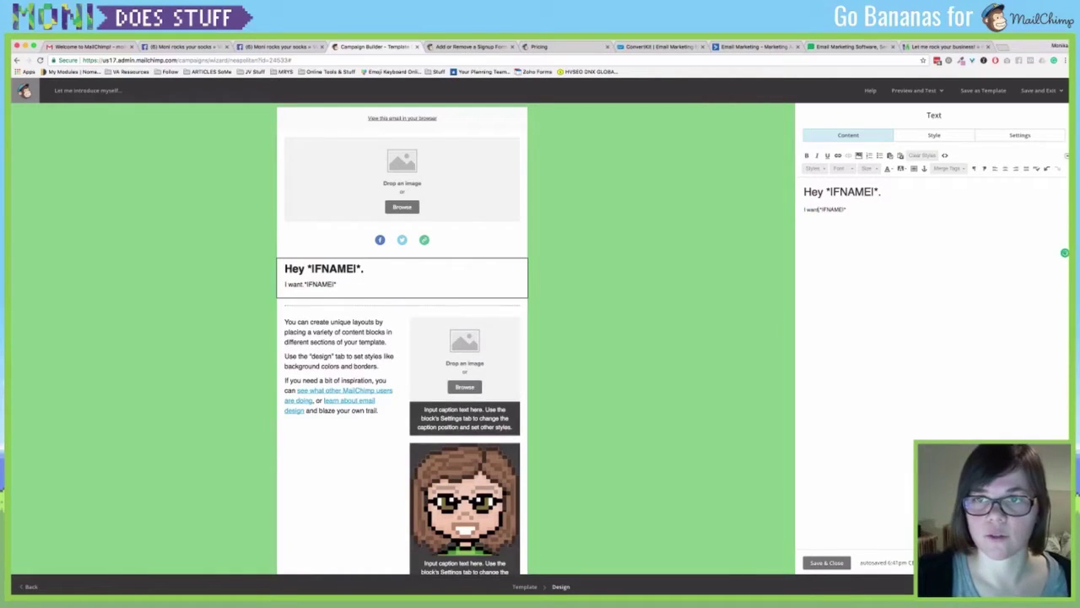
type(" all about you - be")
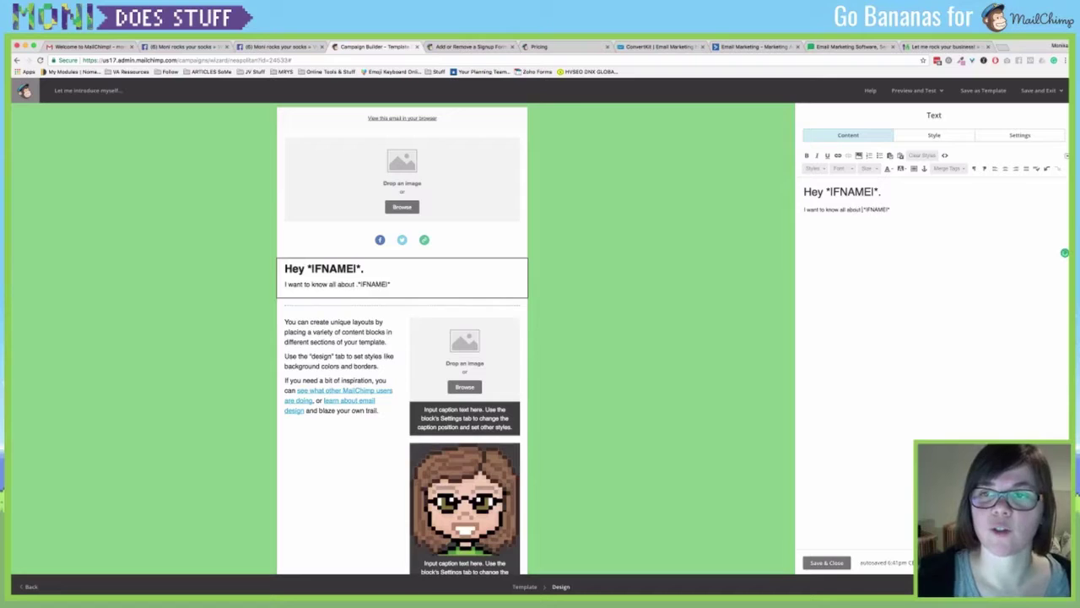
type("cause I am a")
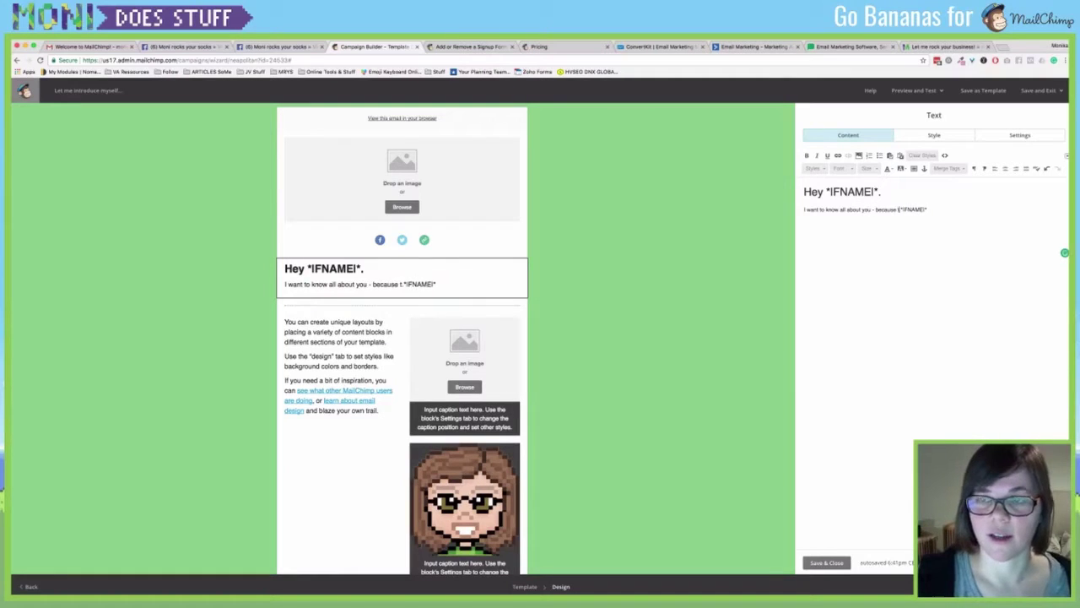
key("BackSpace")
key("BackSpace")
type("the stal")
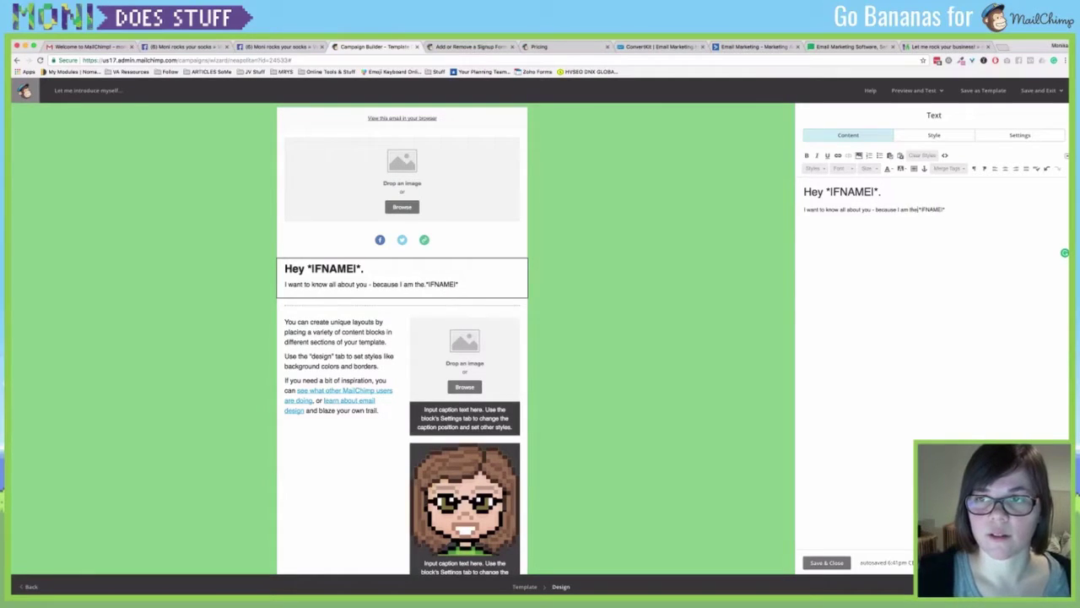
type("ker number one")
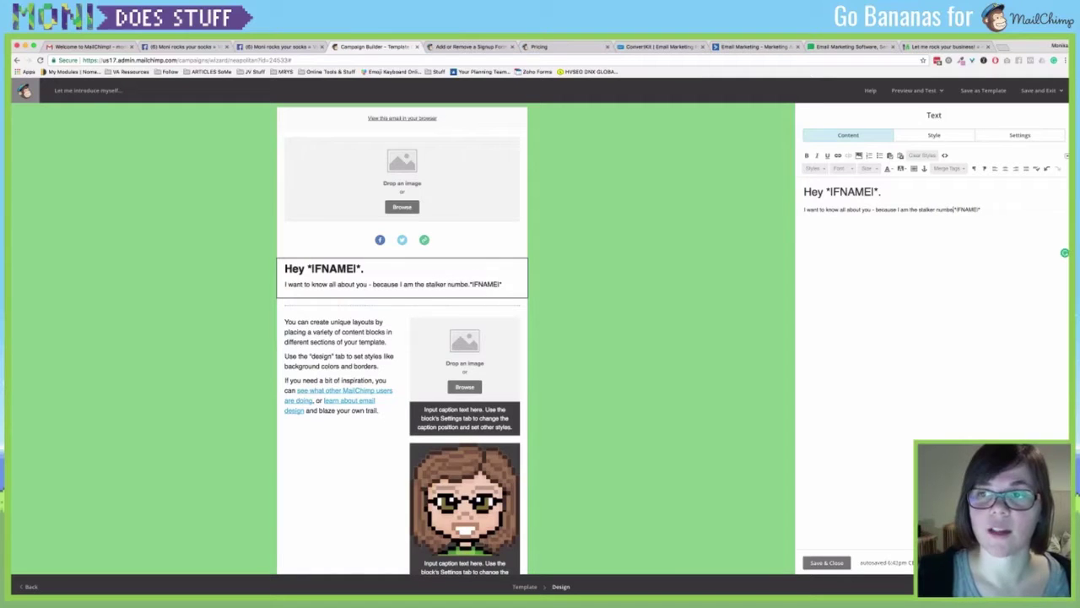
type("!")
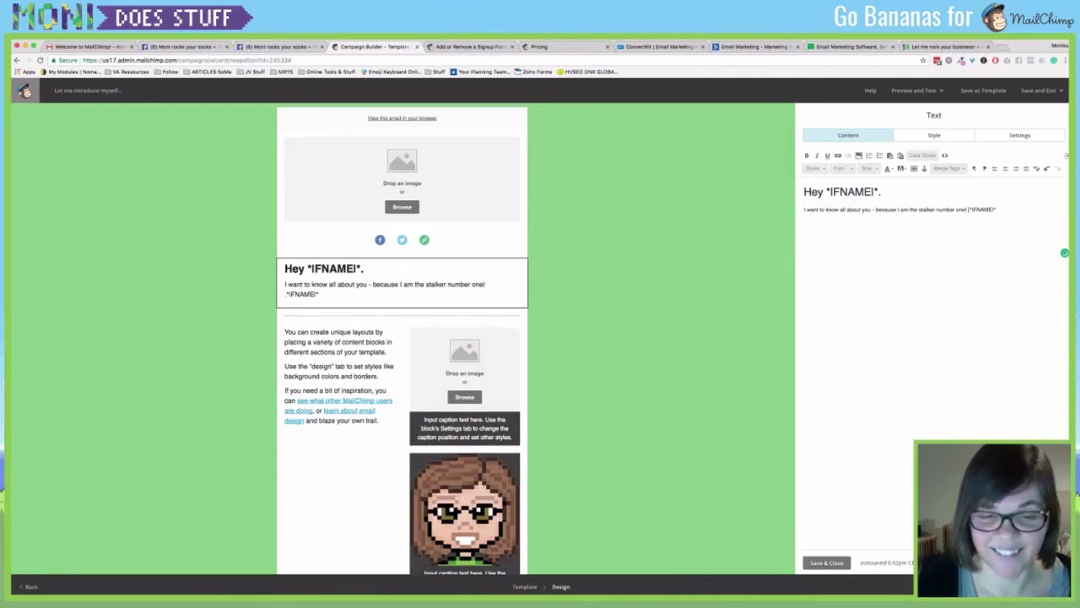
left_click(826, 562)
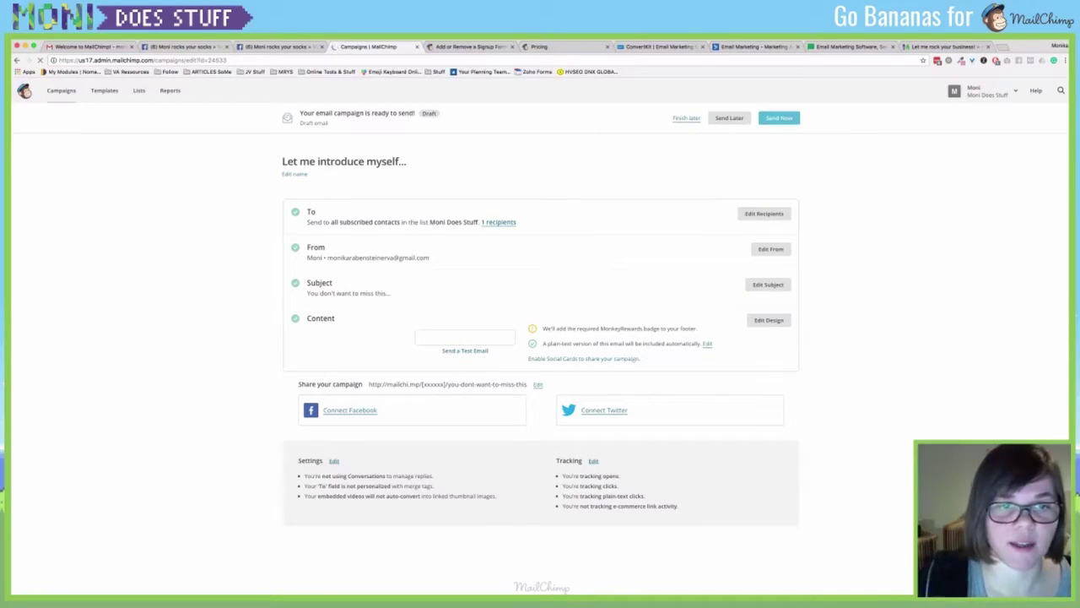
Bring up the Schedule Your Campaign dialog via Send Later.
scroll(540, 376, "down", 2)
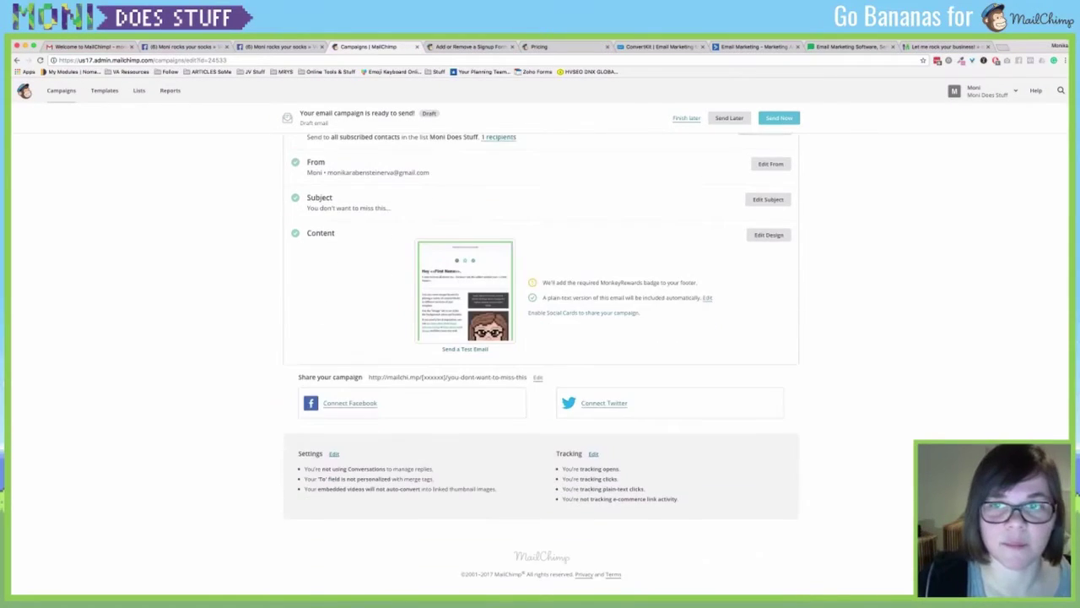
scroll(541, 363, "up", 2)
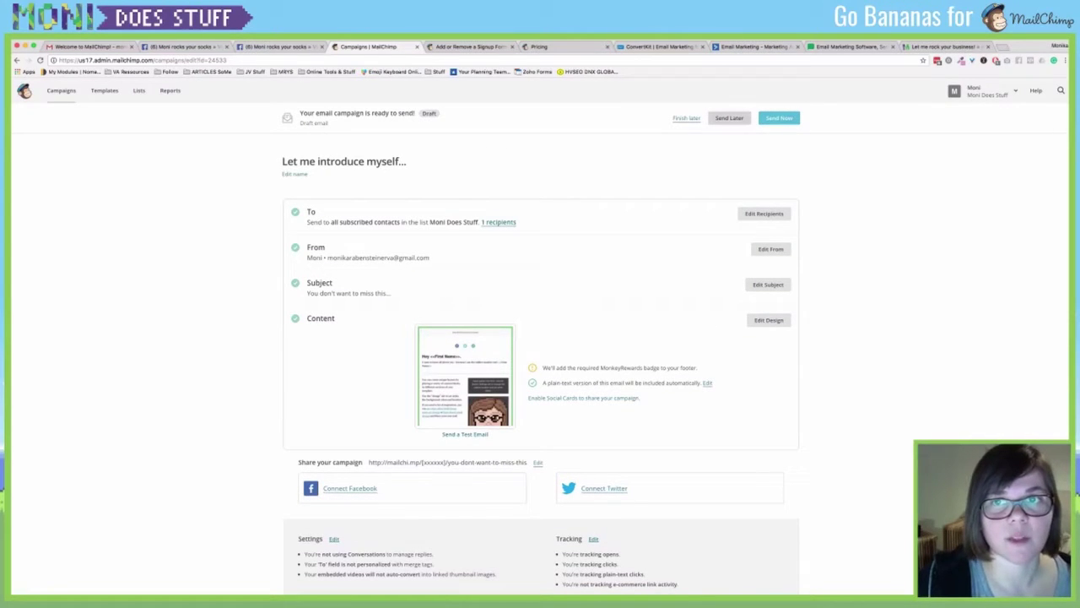
left_click(730, 118)
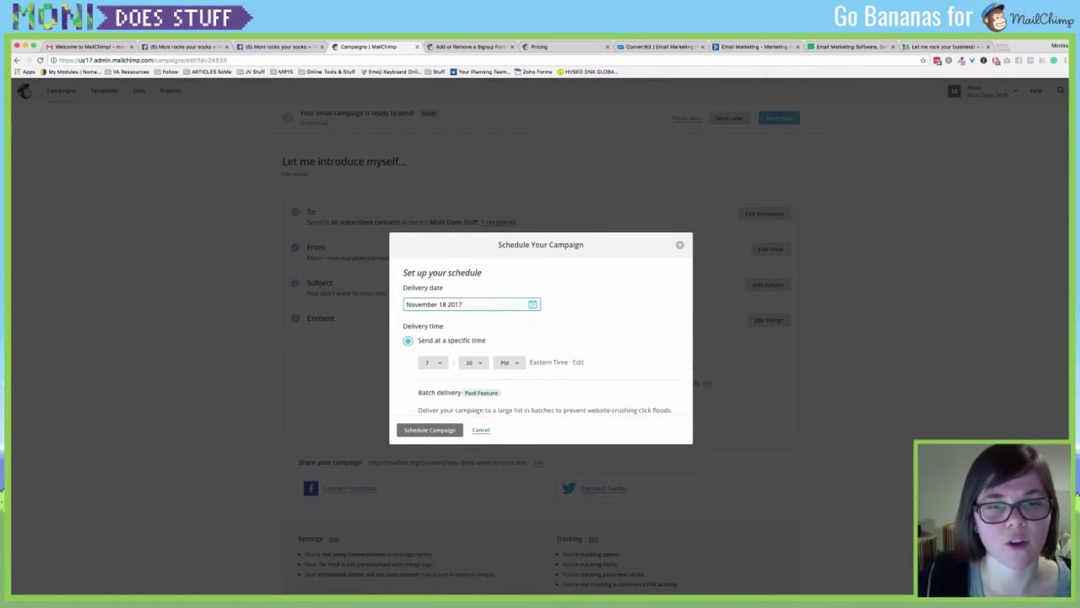
Scroll through the Schedule Your Campaign dialog's delivery options.
scroll(540, 338, "down", 3)
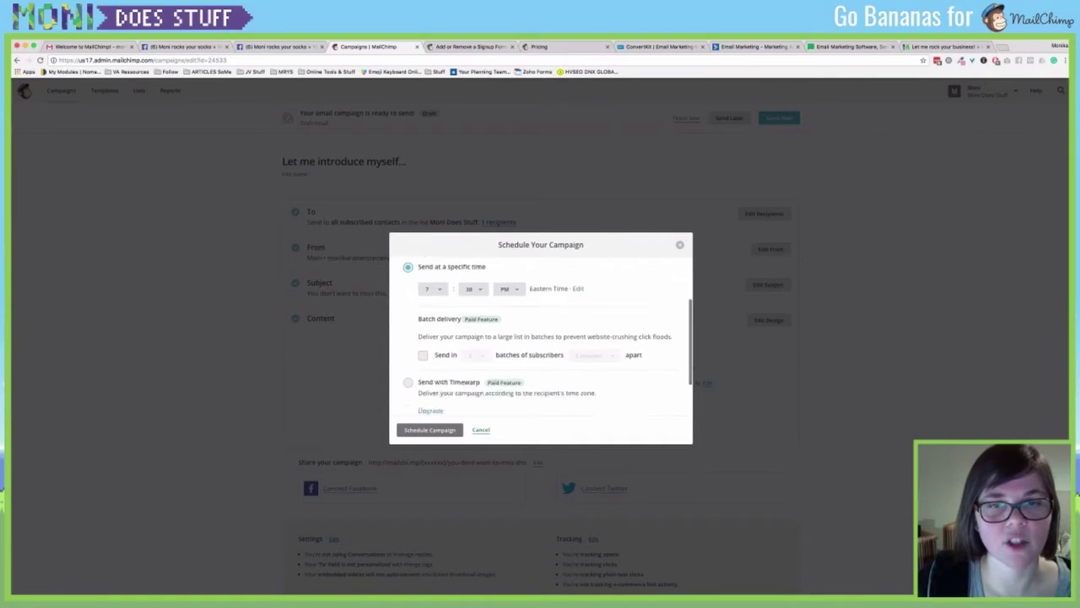
scroll(540, 338, "down", 2)
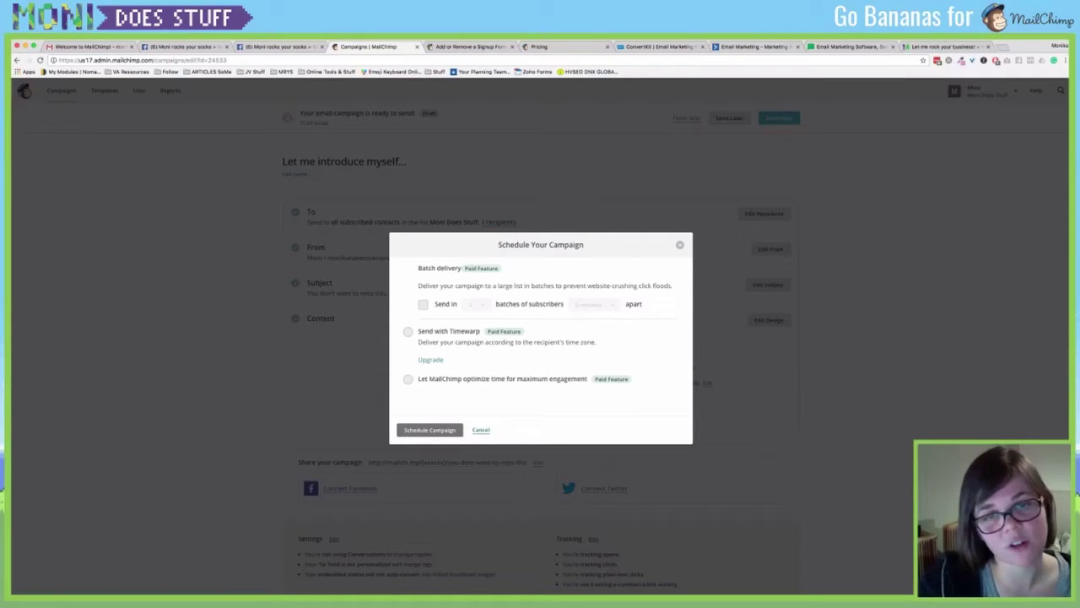
scroll(541, 338, "up", 5)
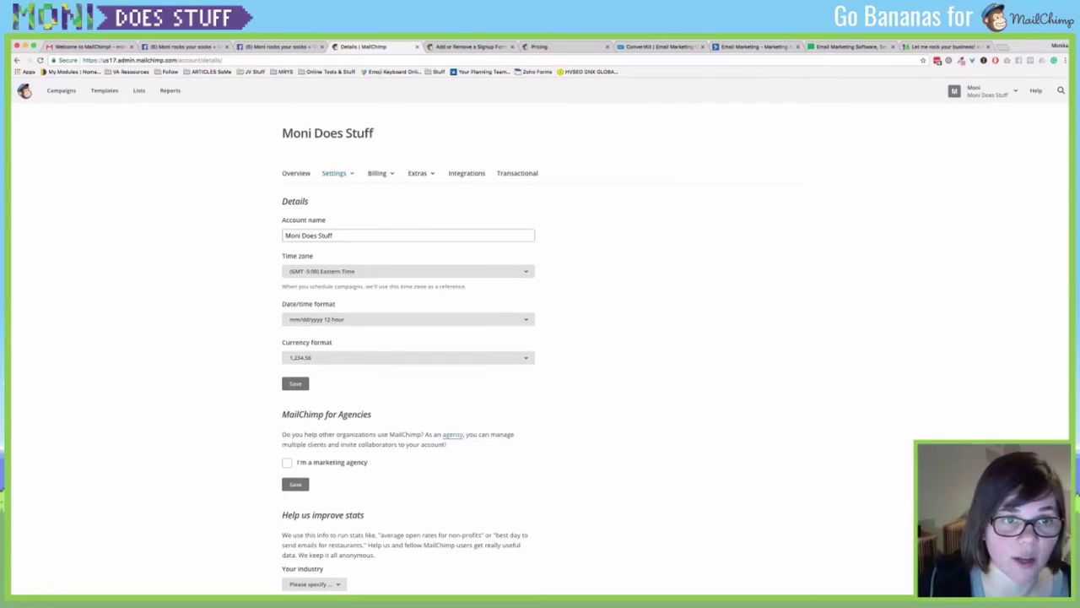
Choose (GMT +1:00) Central European Time as the account time zone and save it.
left_click(405, 271)
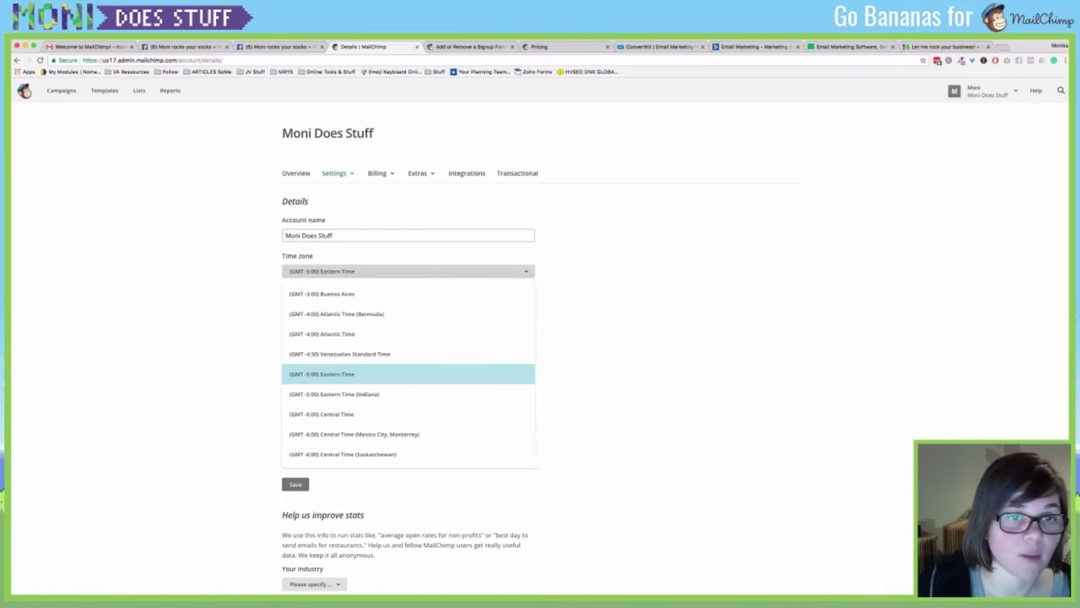
scroll(409, 372, "up", 5)
scroll(408, 372, "up", 1)
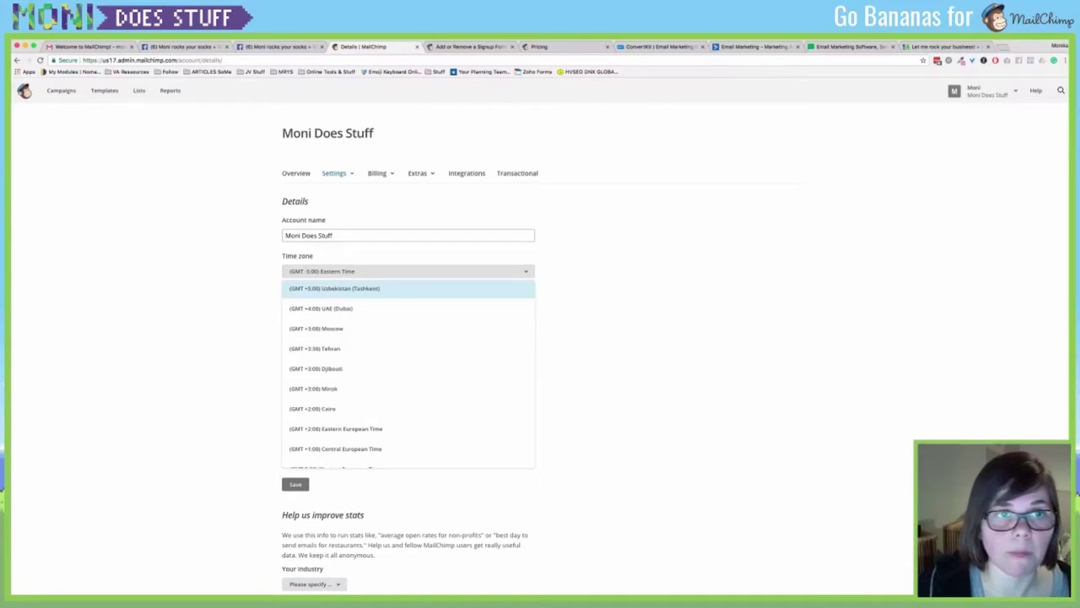
scroll(409, 372, "down", 6)
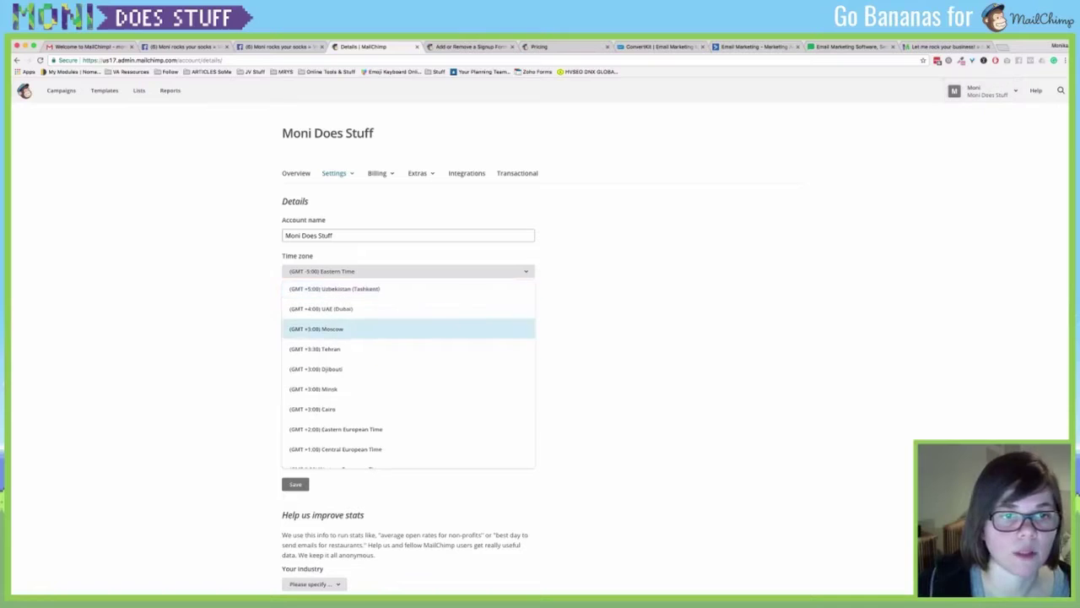
scroll(408, 371, "down", 5)
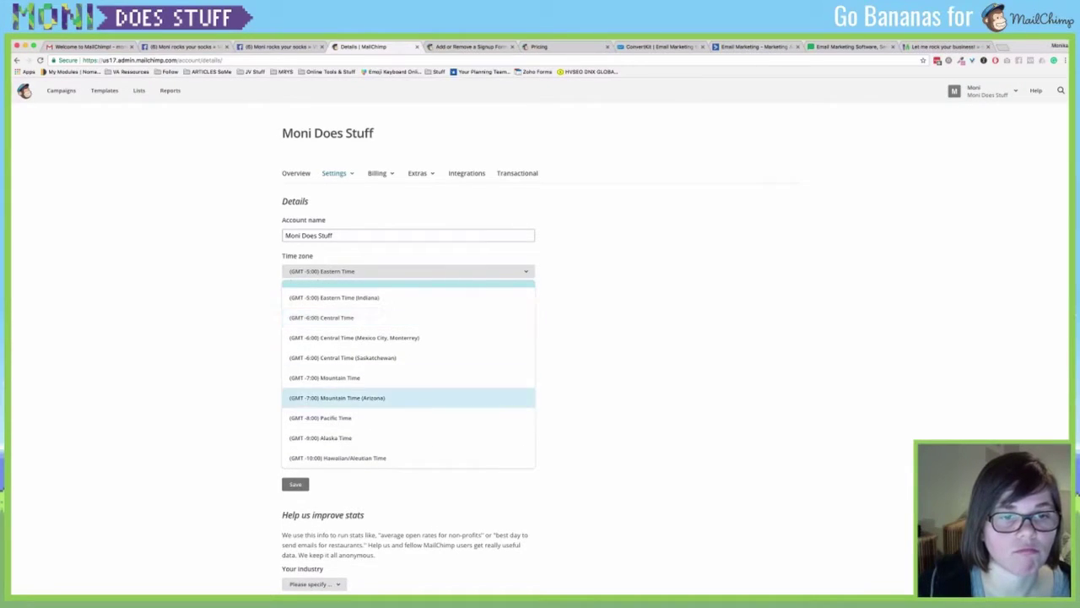
scroll(408, 392, "up", 1)
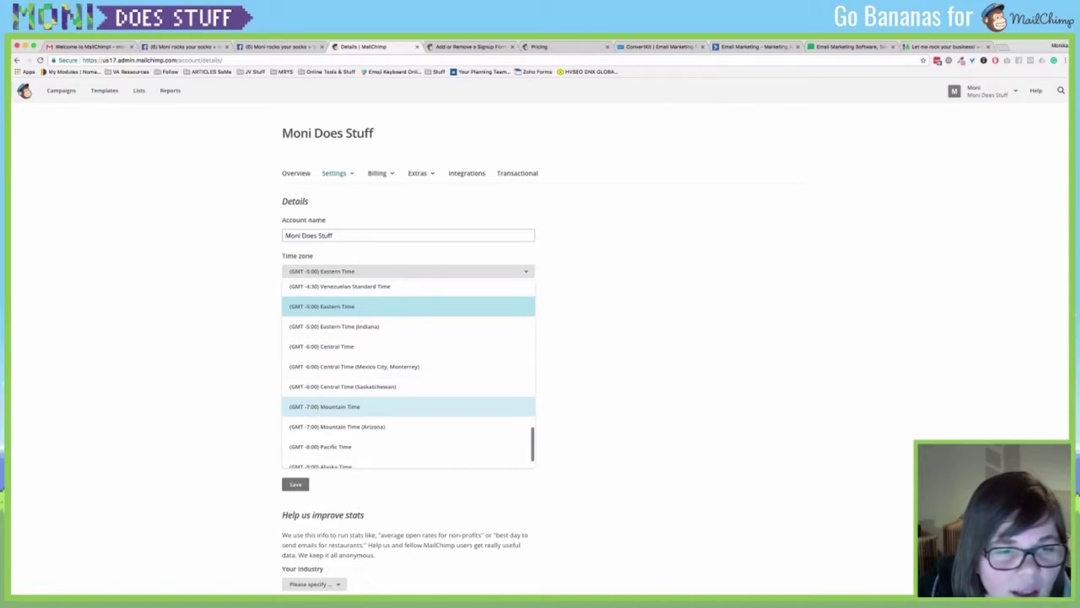
scroll(409, 395, "down", 1)
scroll(408, 395, "up", 2)
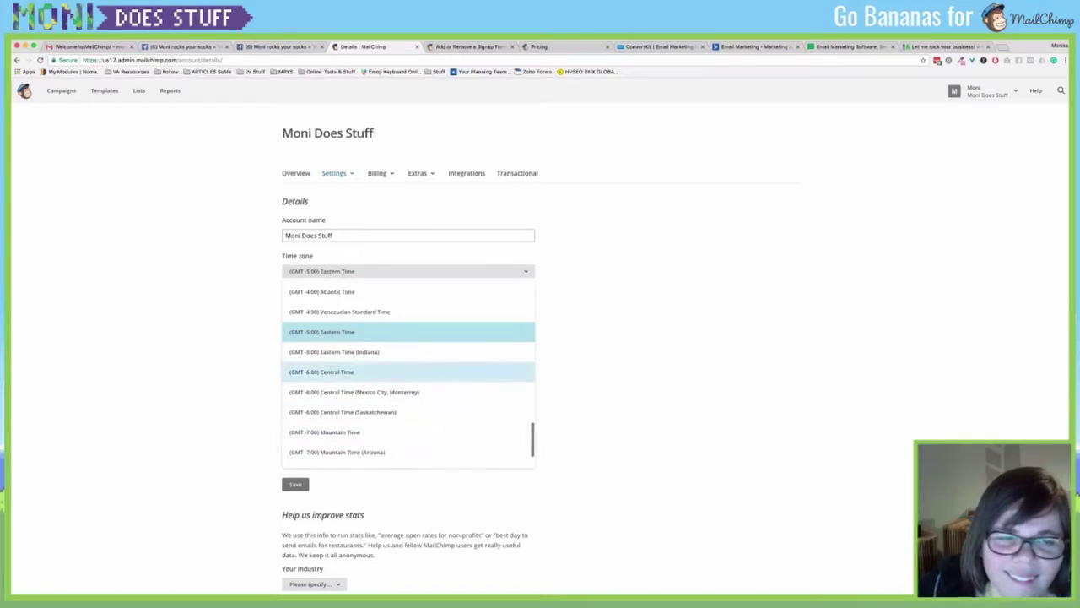
scroll(408, 371, "up", 5)
scroll(408, 378, "up", 1)
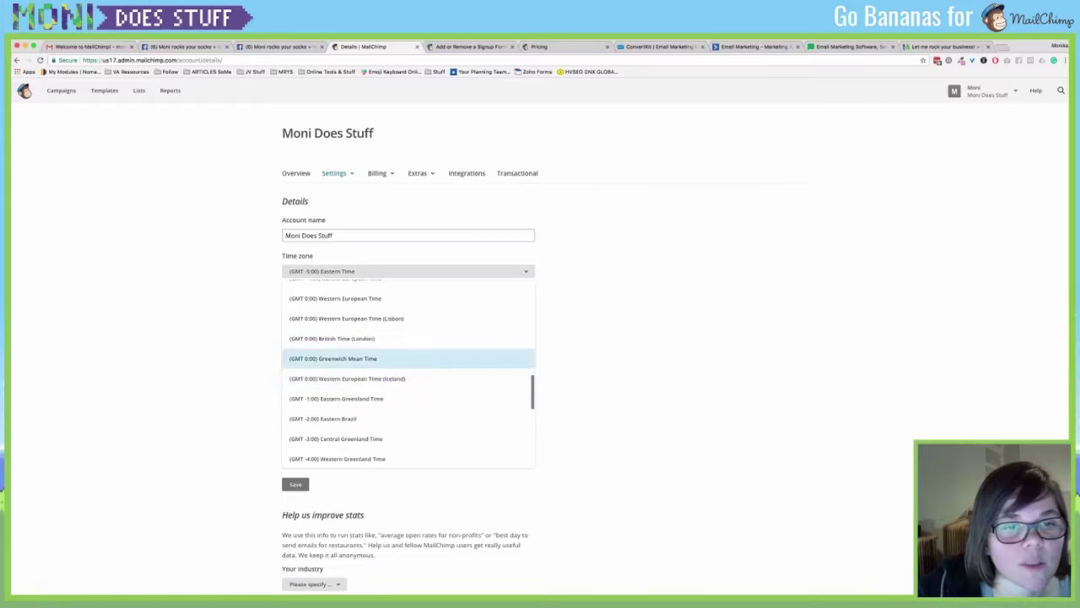
scroll(409, 355, "up", 1)
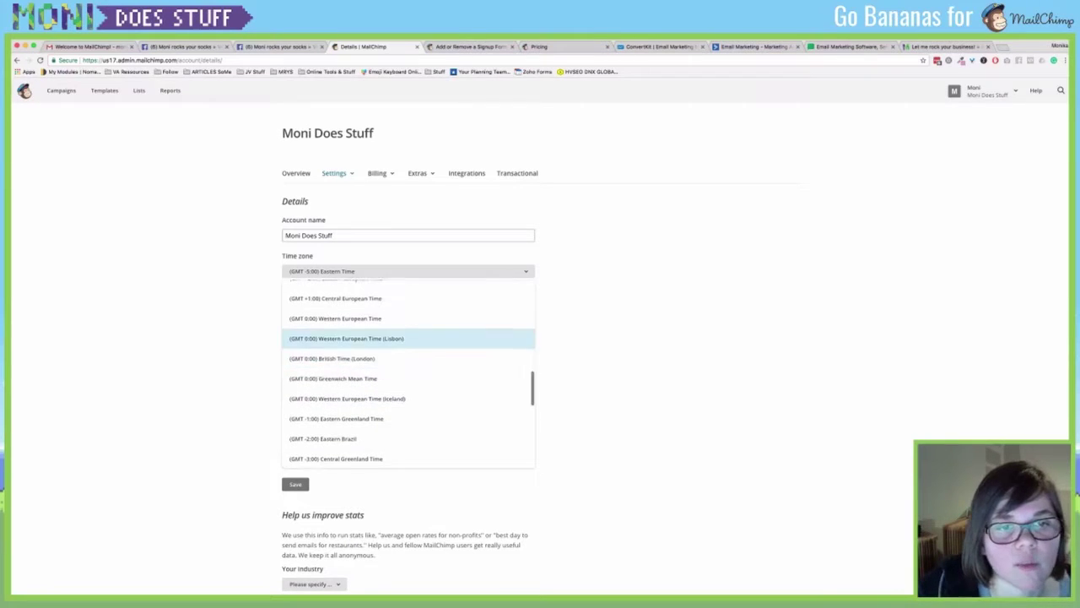
left_click(379, 298)
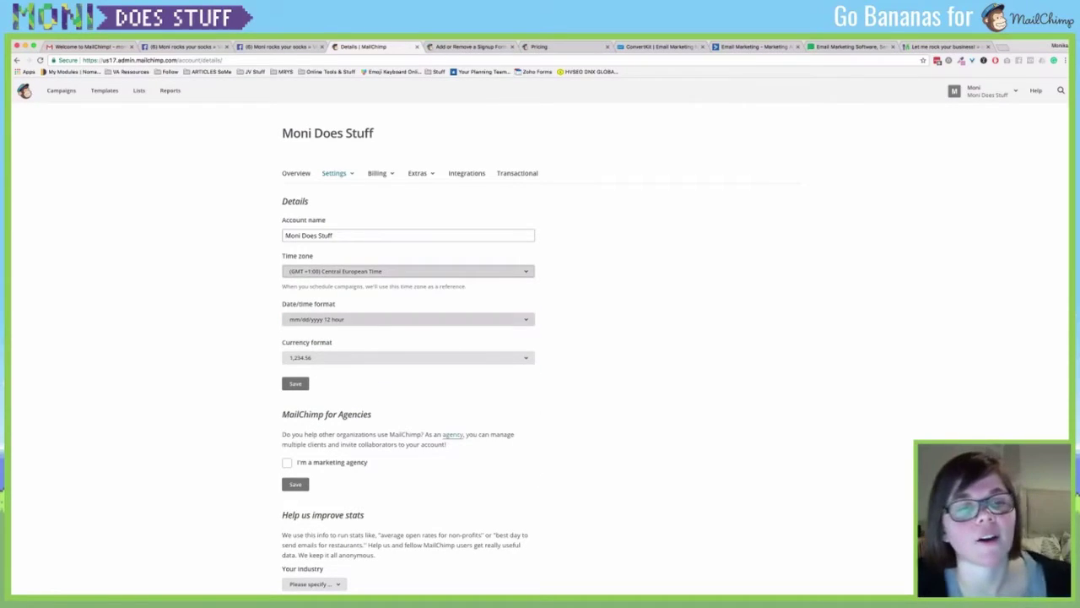
left_click(296, 383)
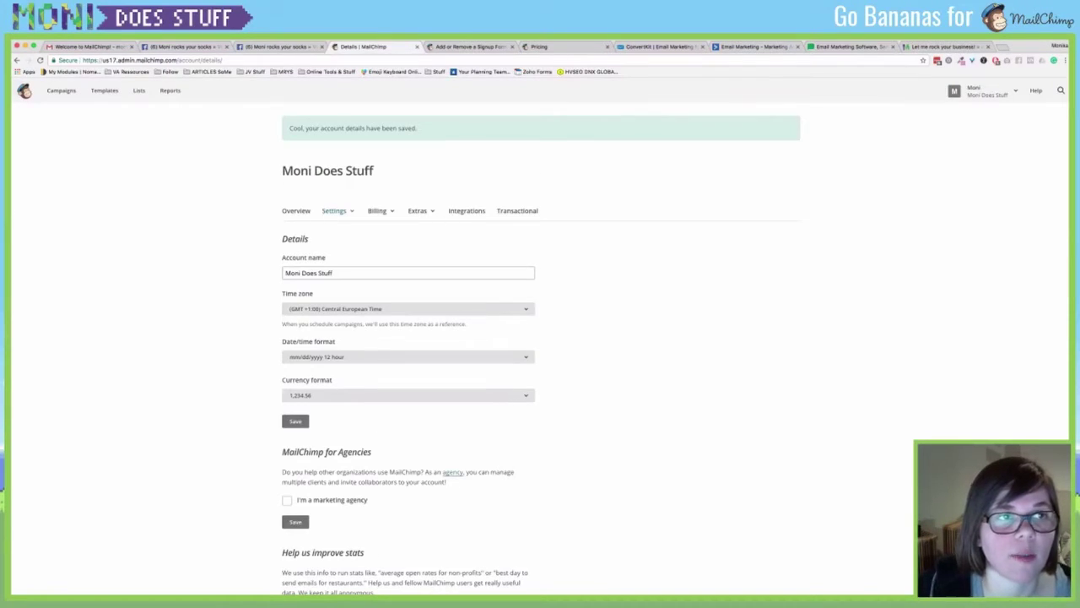
Reopen the Let me introduce myself campaign and schedule it for 11/18/17 at 10:30 PM.
left_click(138, 90)
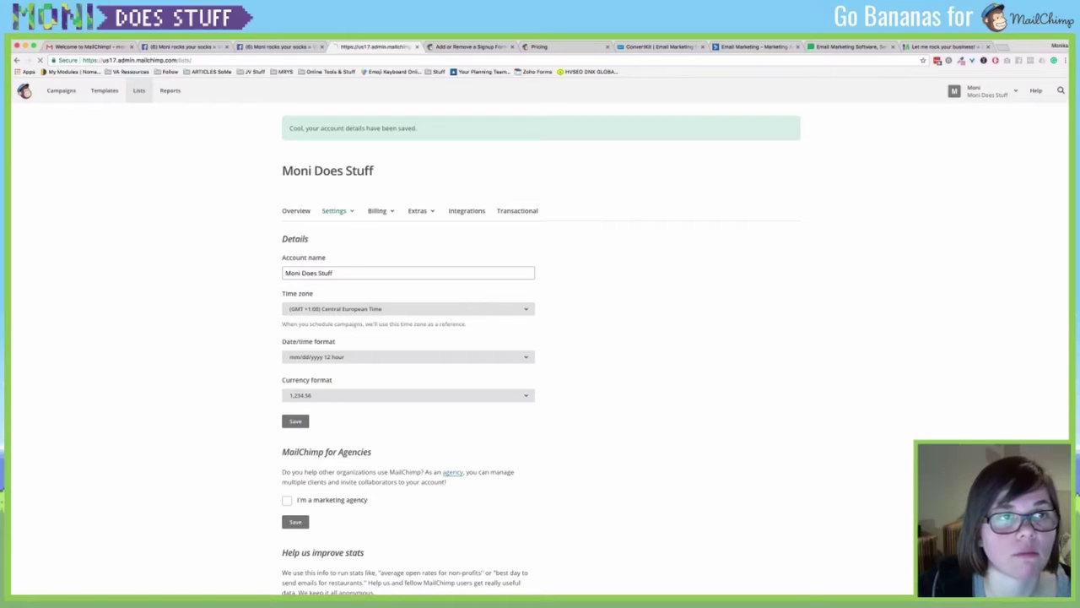
left_click(61, 90)
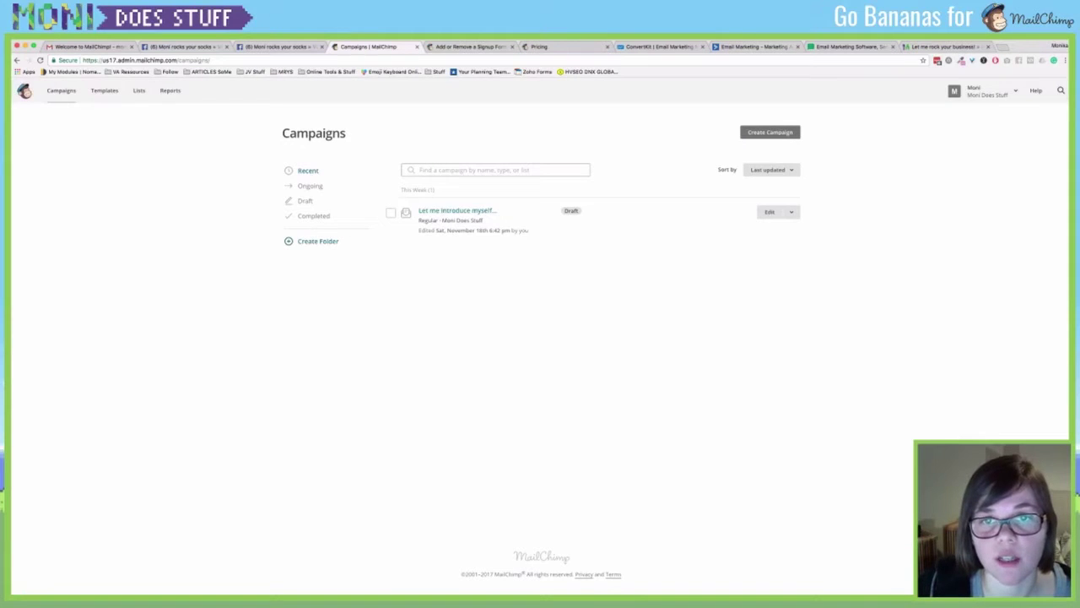
left_click(769, 212)
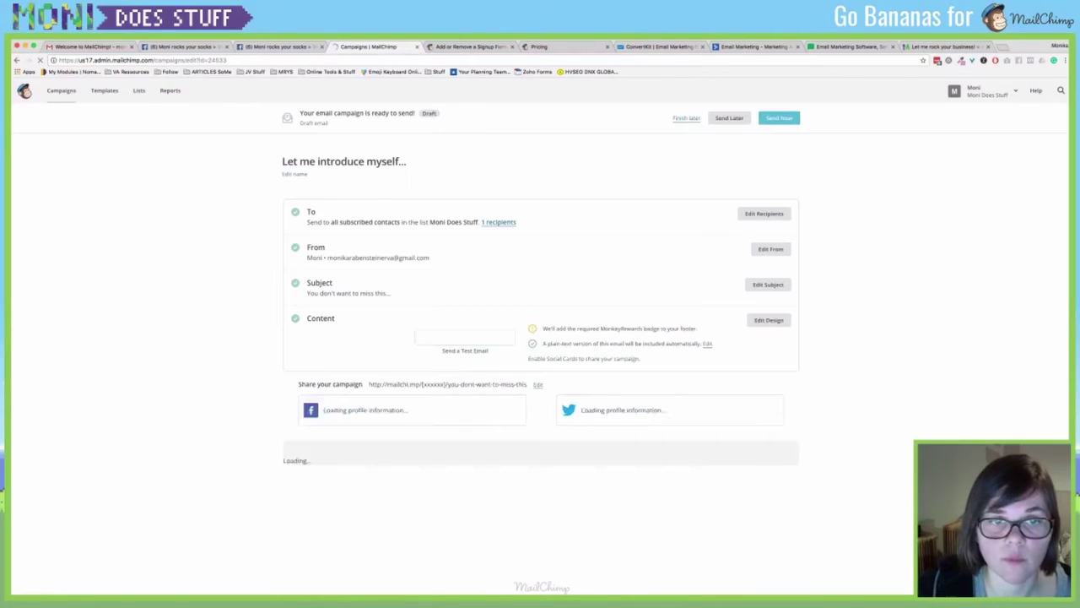
left_click(730, 117)
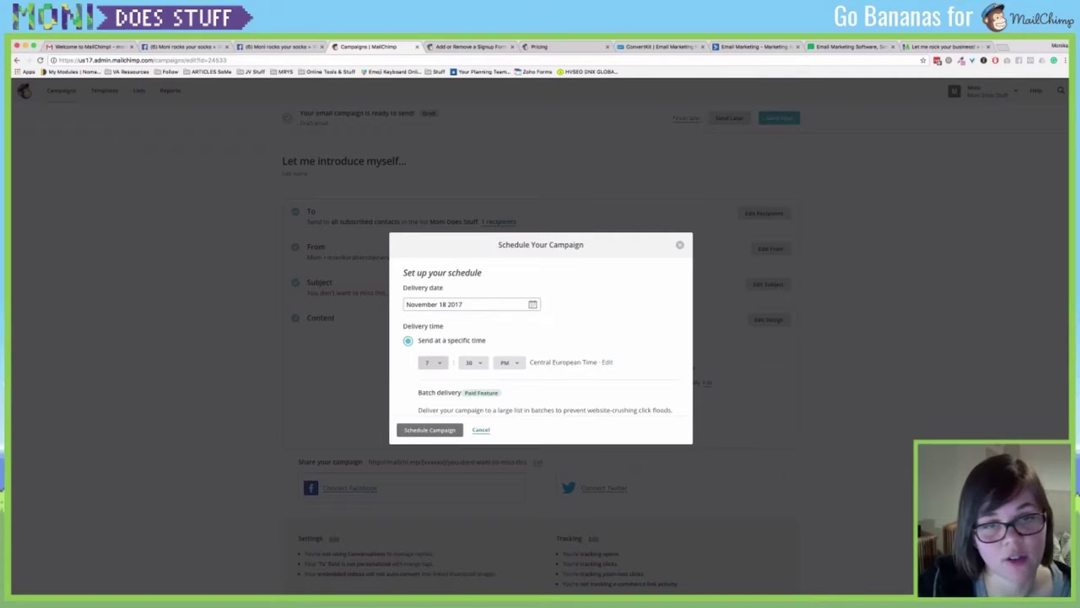
key("1")
key("0")
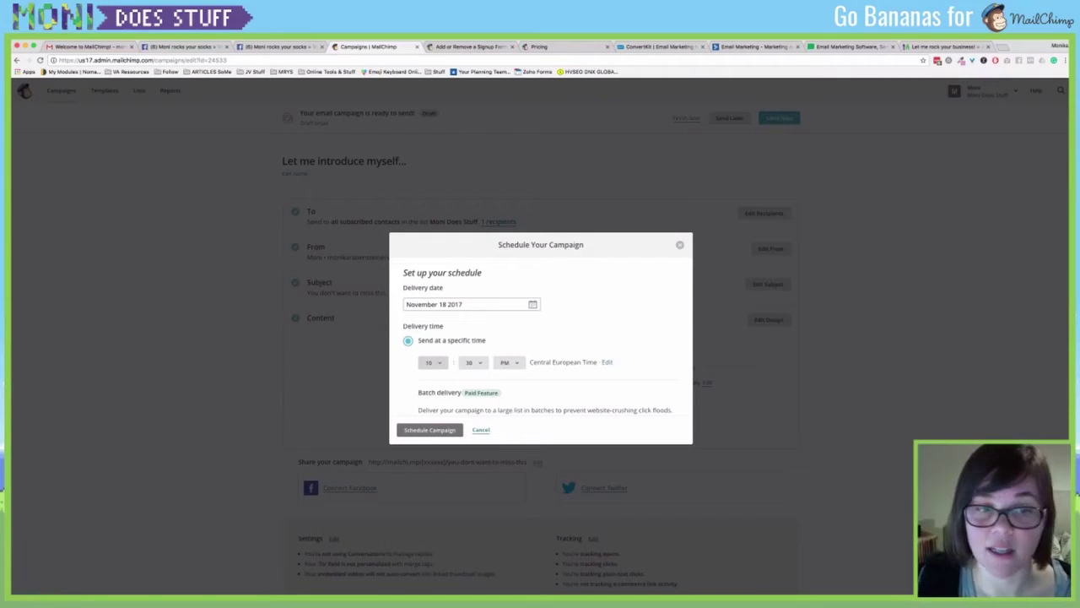
left_click(430, 430)
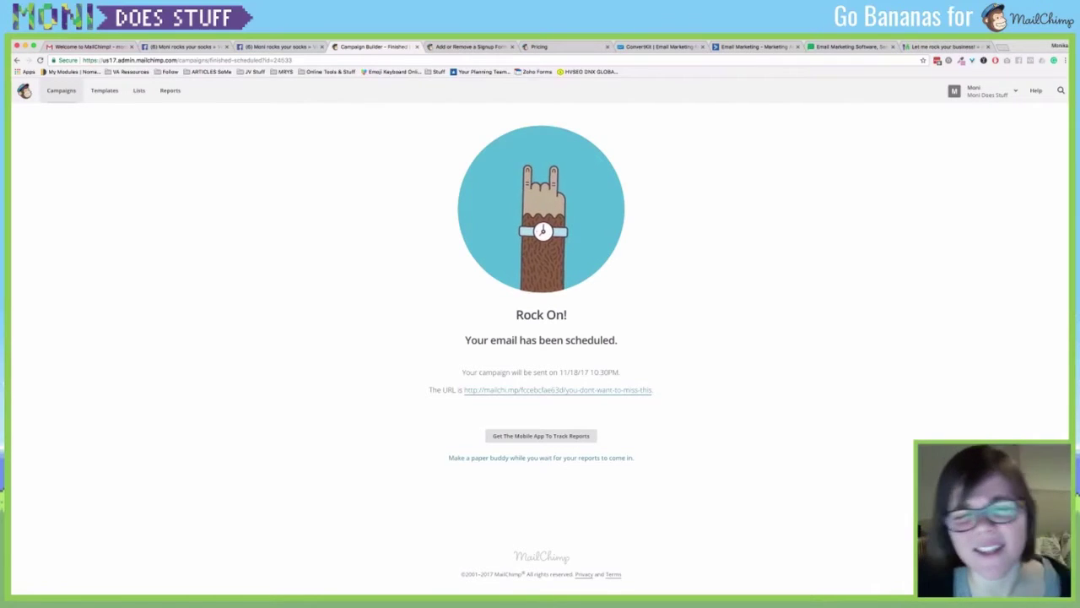
Pause the scheduled Let me introduce myself campaign and go back to the Campaigns list.
left_click(61, 90)
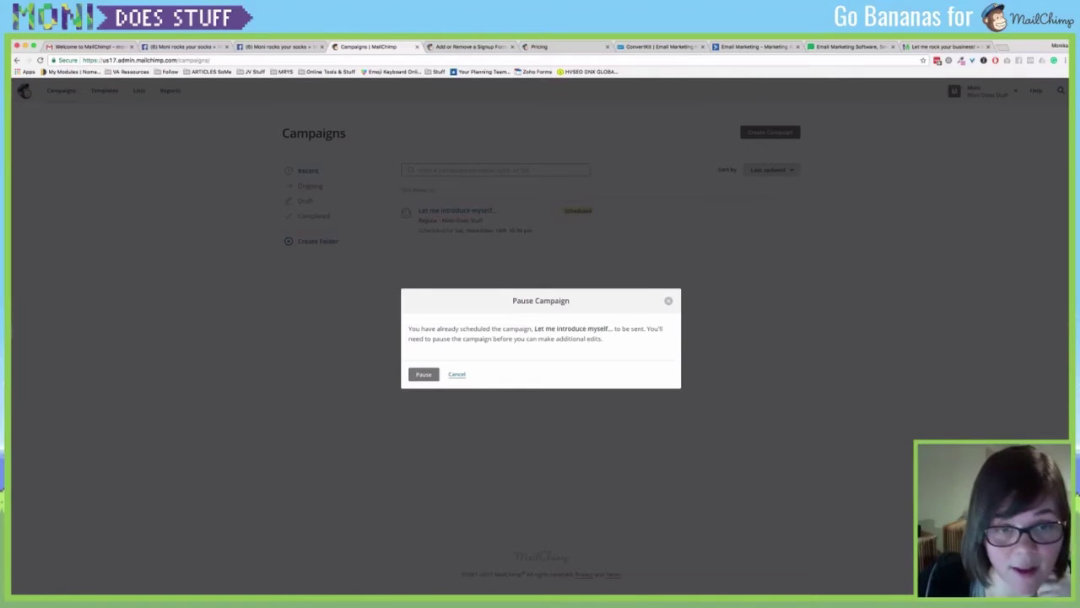
left_click(418, 375)
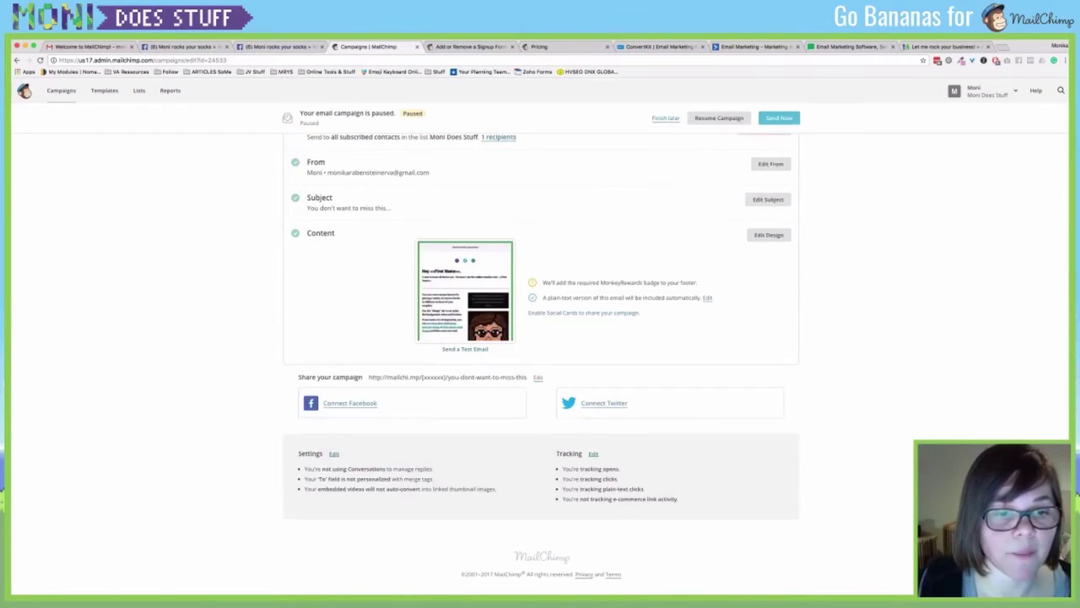
scroll(540, 337, "up", 1)
left_click(61, 91)
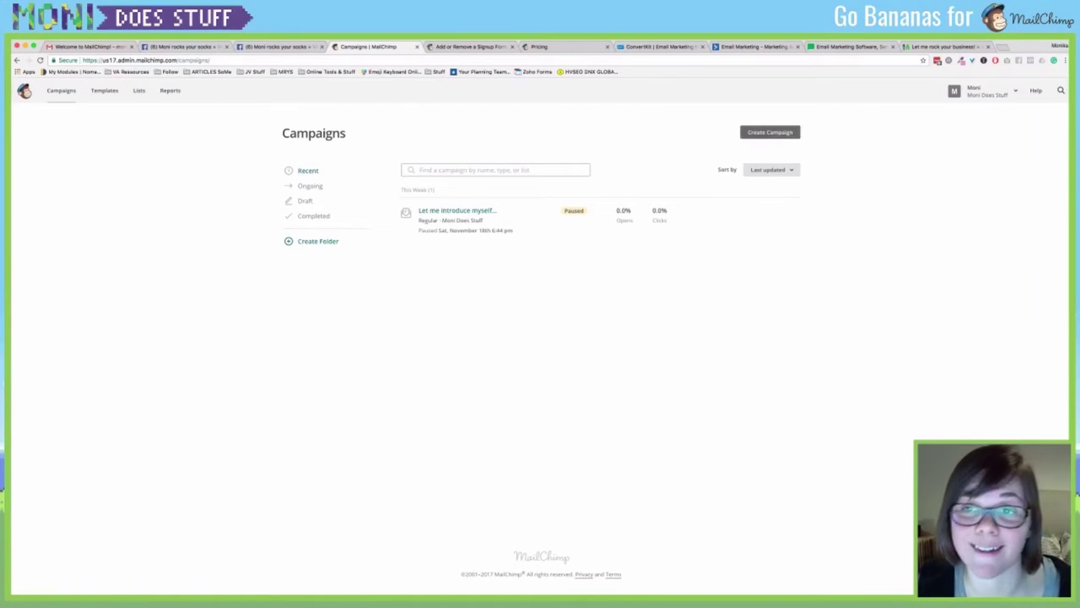
Create a new automated email using the Welcome new subscribers workflow.
left_click(769, 132)
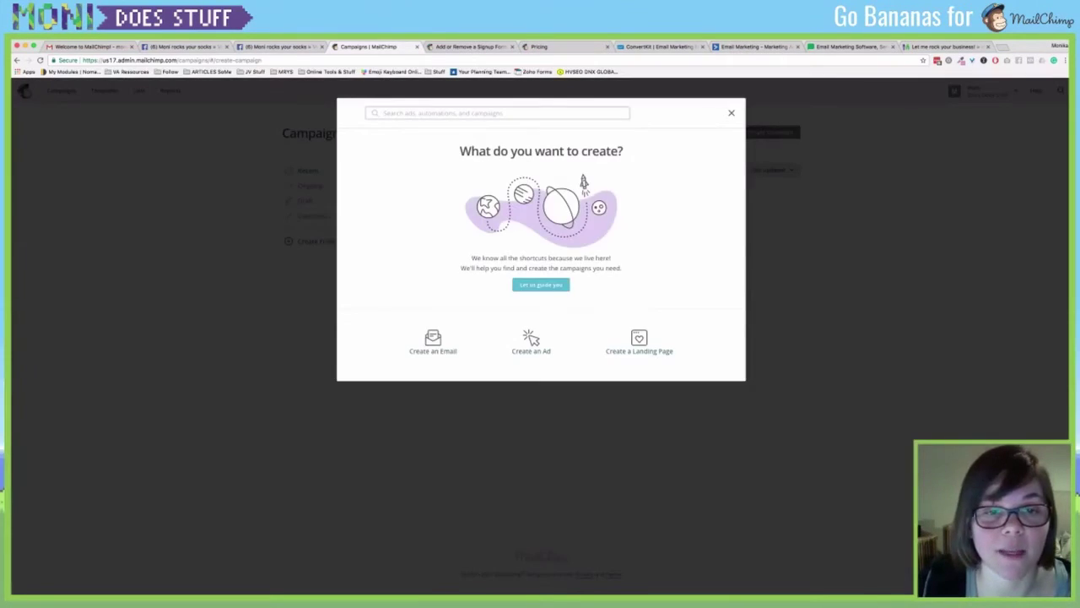
left_click(433, 344)
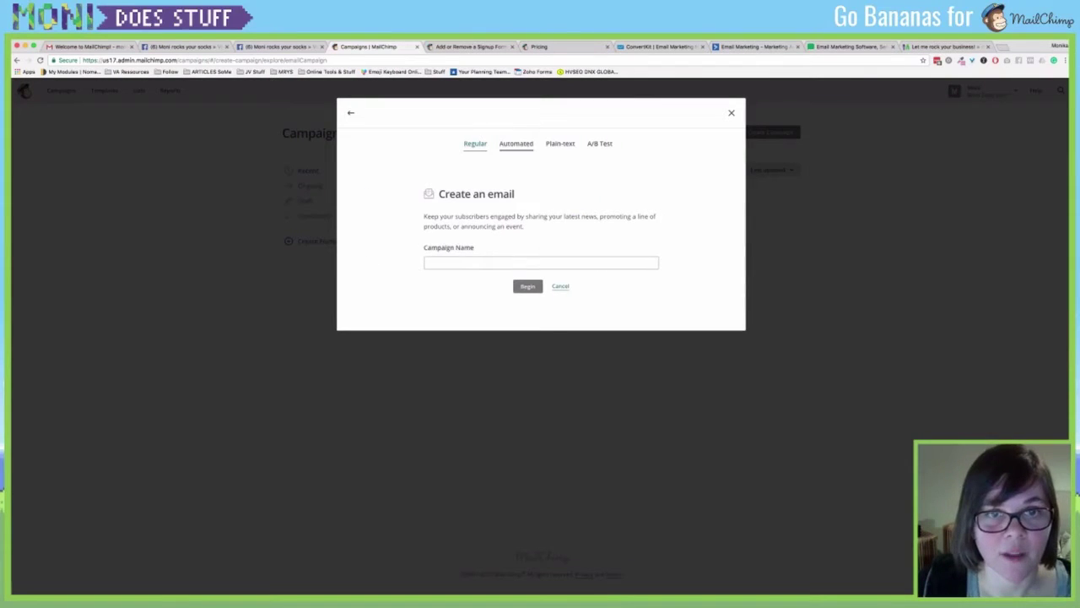
left_click(516, 144)
left_click(414, 240)
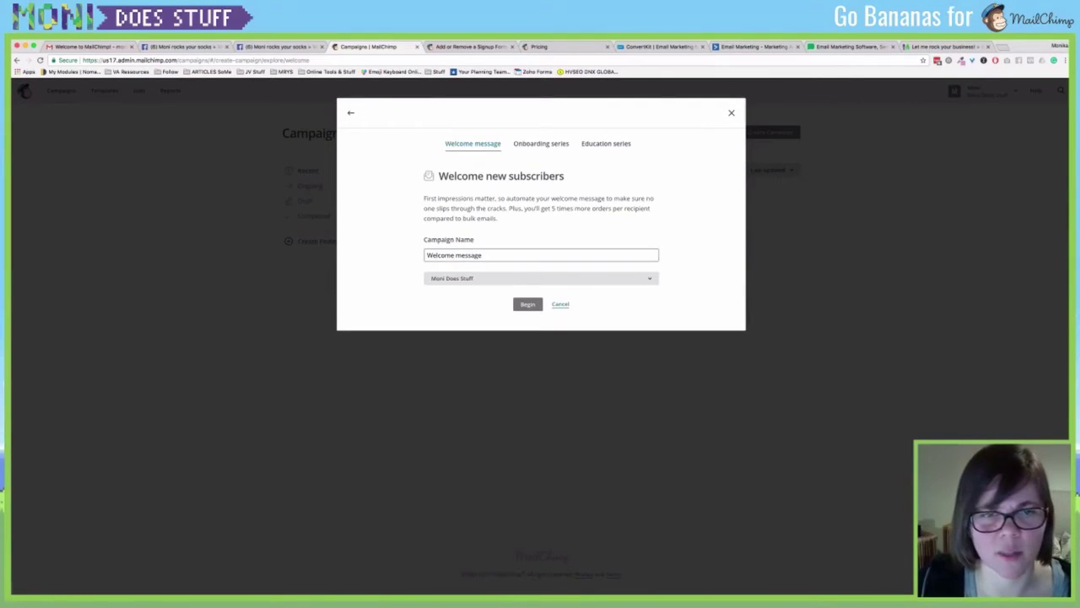
left_click(527, 303)
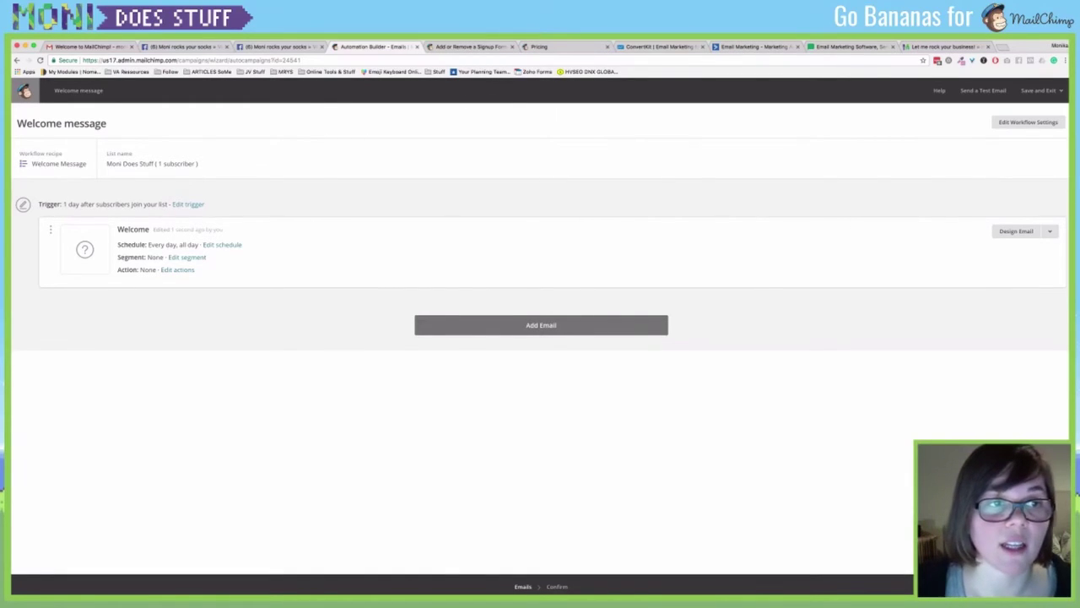
Set the Welcome email's signup trigger delay to immediately and show the trigger choices.
left_click(187, 204)
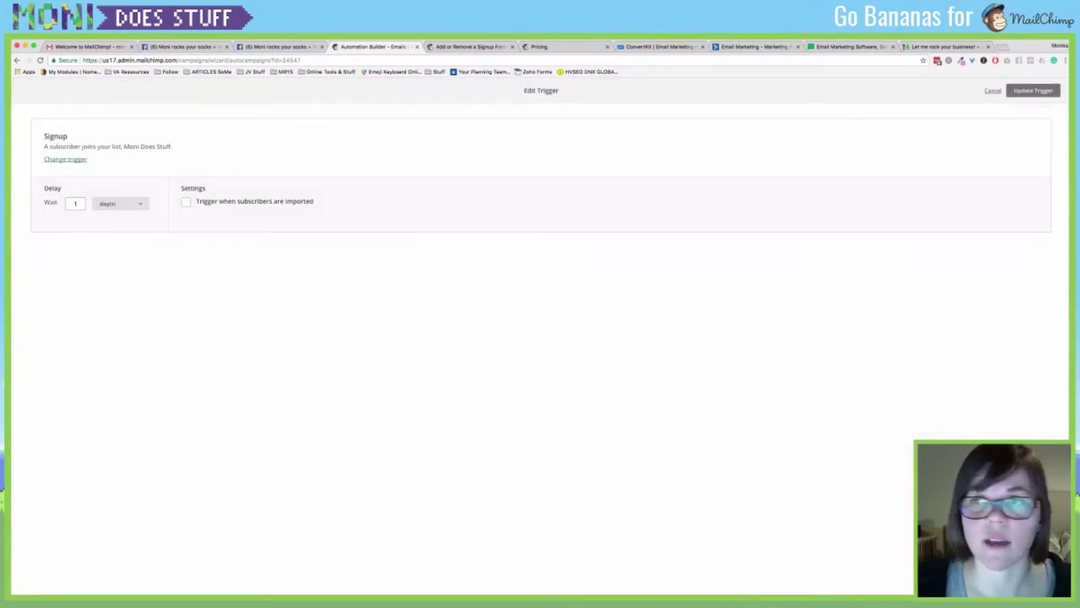
left_click(1033, 90)
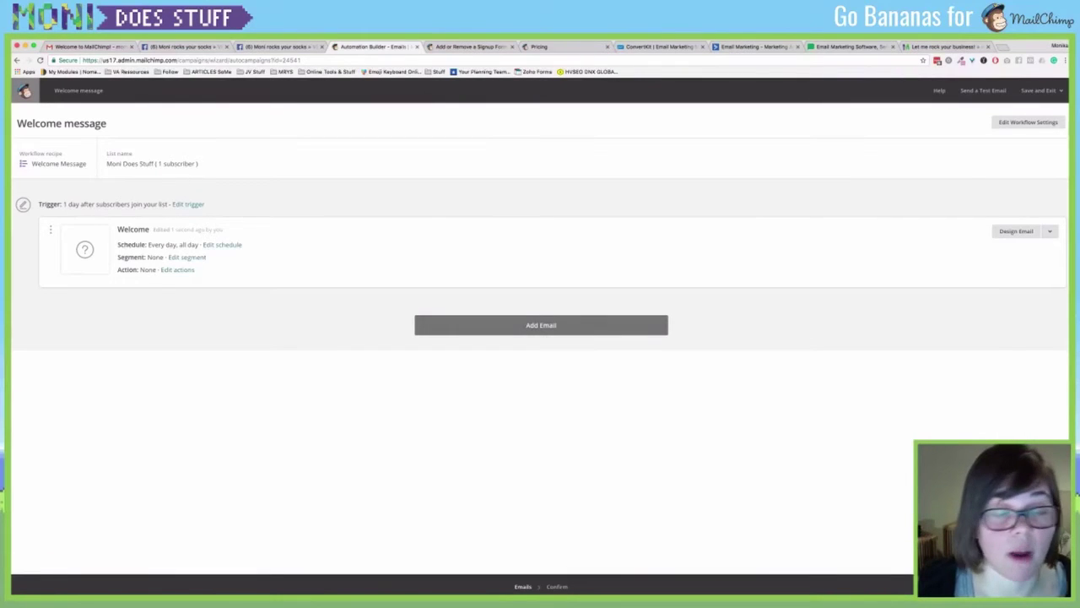
left_click(188, 203)
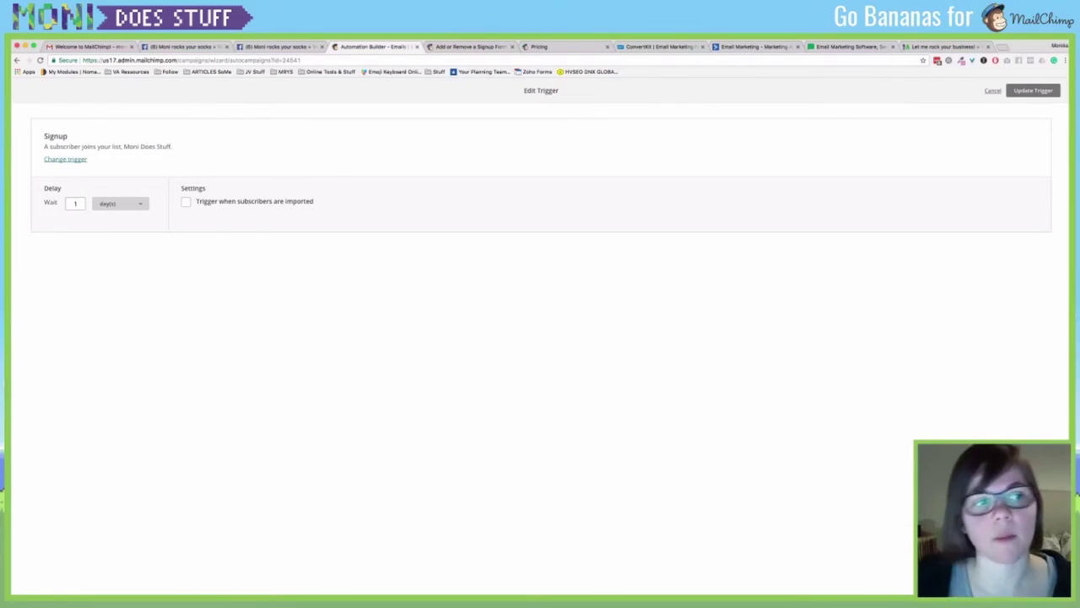
left_click(118, 190)
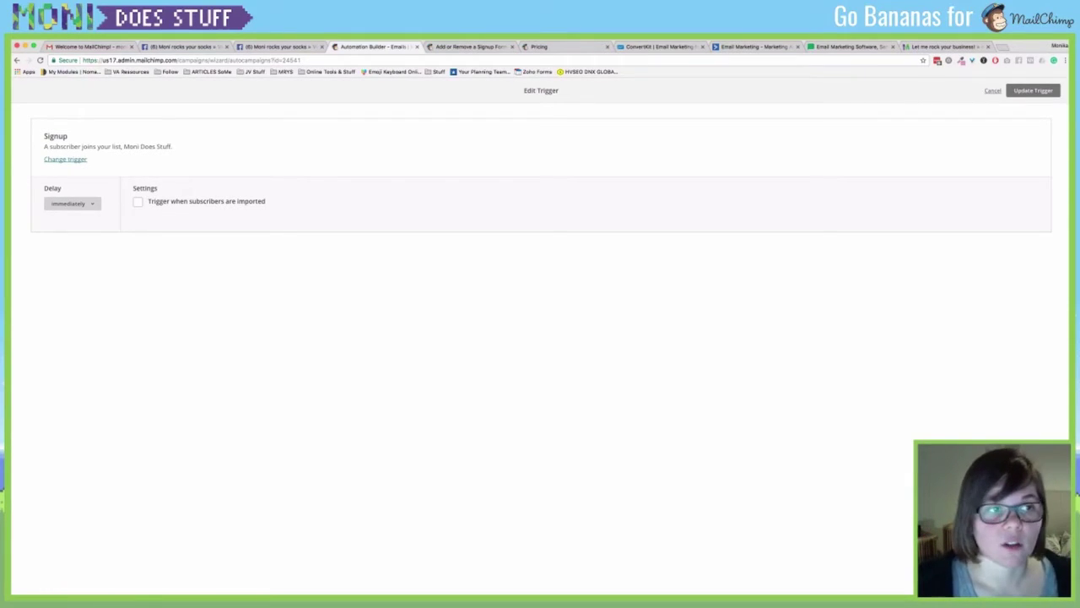
left_click(65, 159)
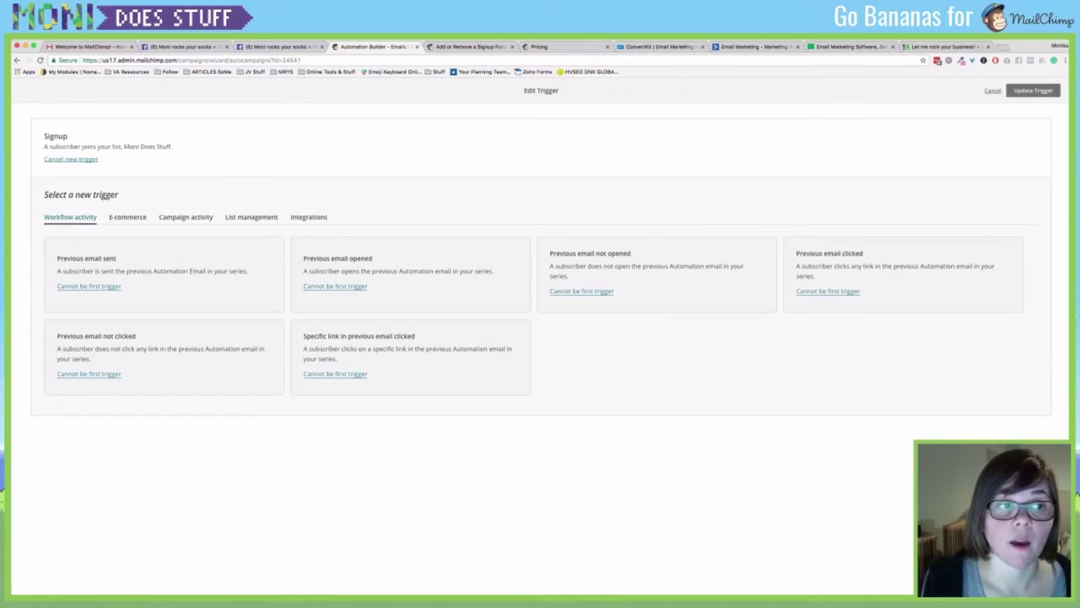
Select the Signup trigger under List management and save it so the Welcome email sends immediately.
left_click(127, 216)
left_click(186, 217)
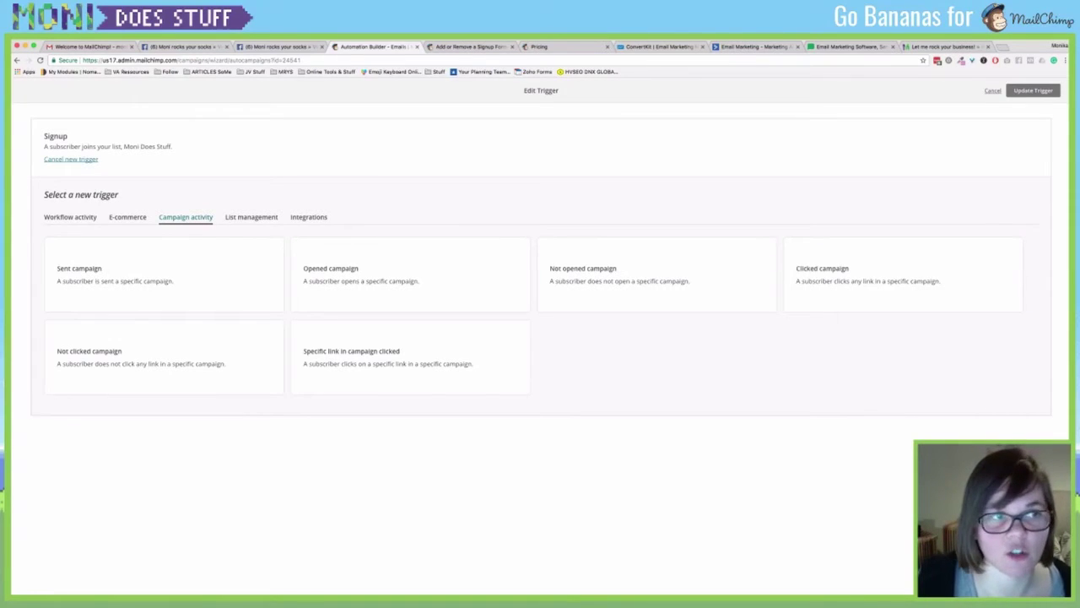
left_click(70, 217)
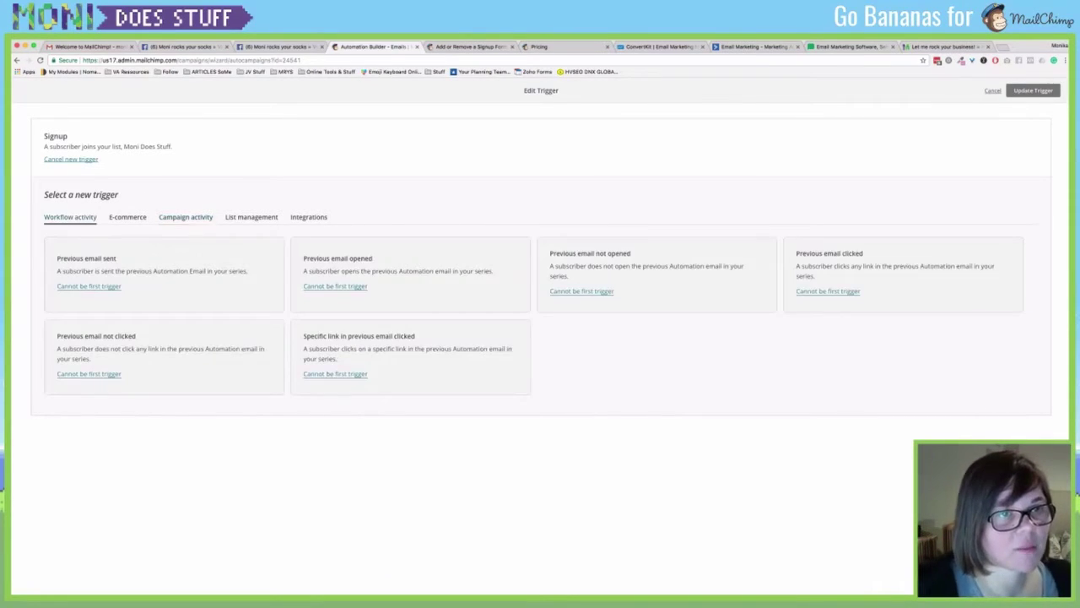
left_click(127, 216)
left_click(186, 217)
left_click(252, 217)
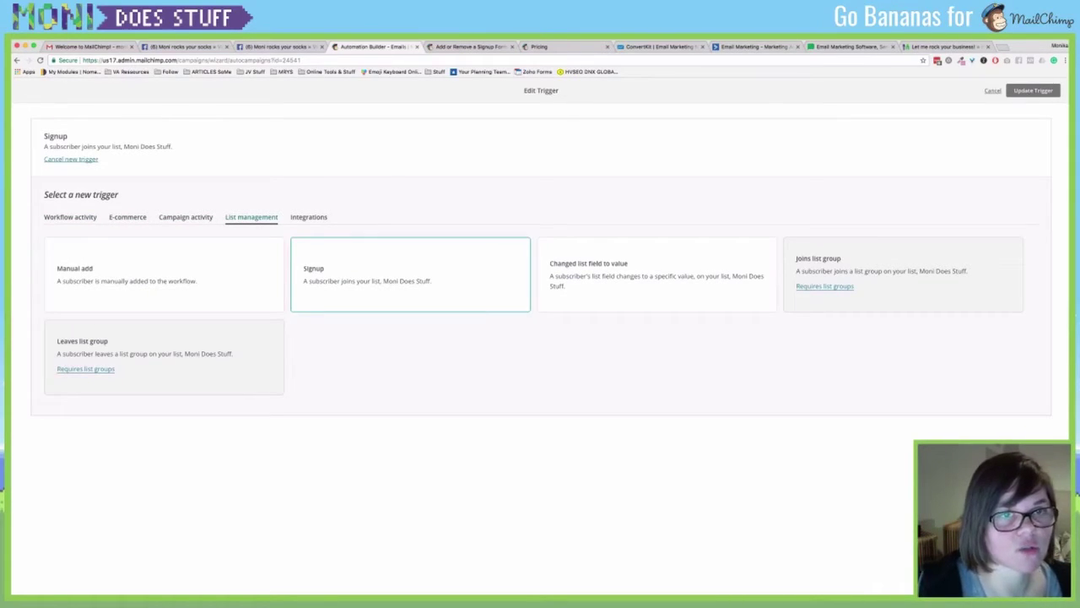
left_click(410, 274)
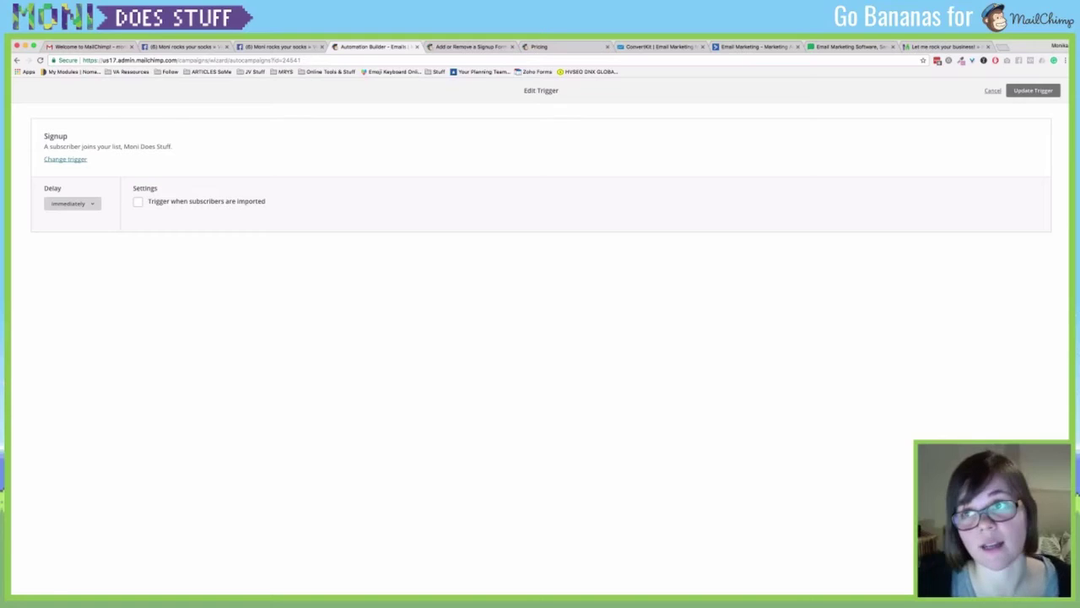
left_click(1033, 90)
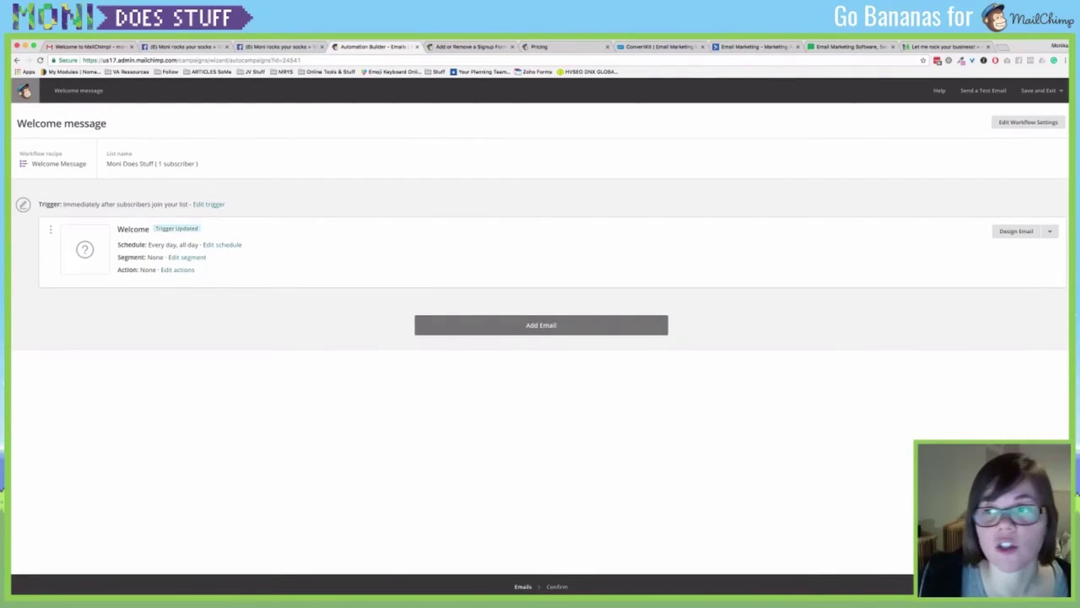
Enter 'Heyoooo how are you!' as the Welcome email's subject line and continue.
left_click(1016, 230)
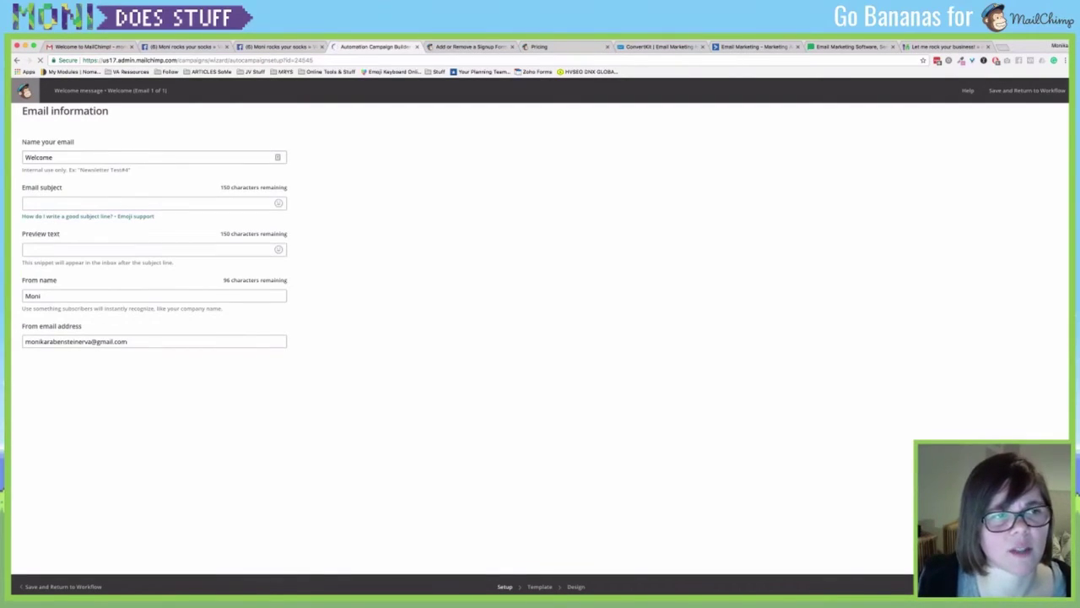
left_click(152, 203)
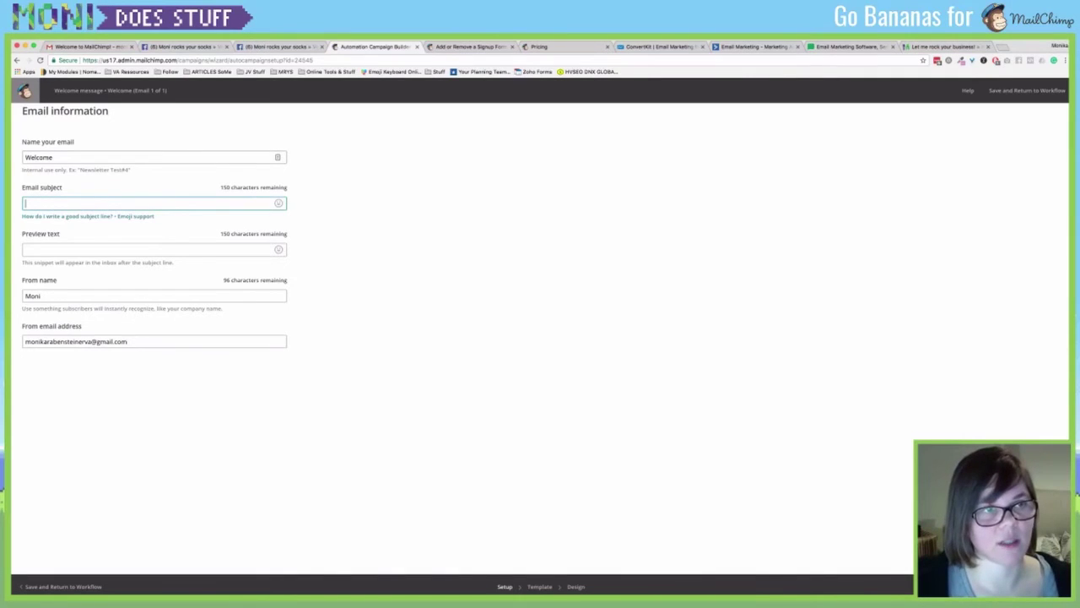
type("Heyoooo ")
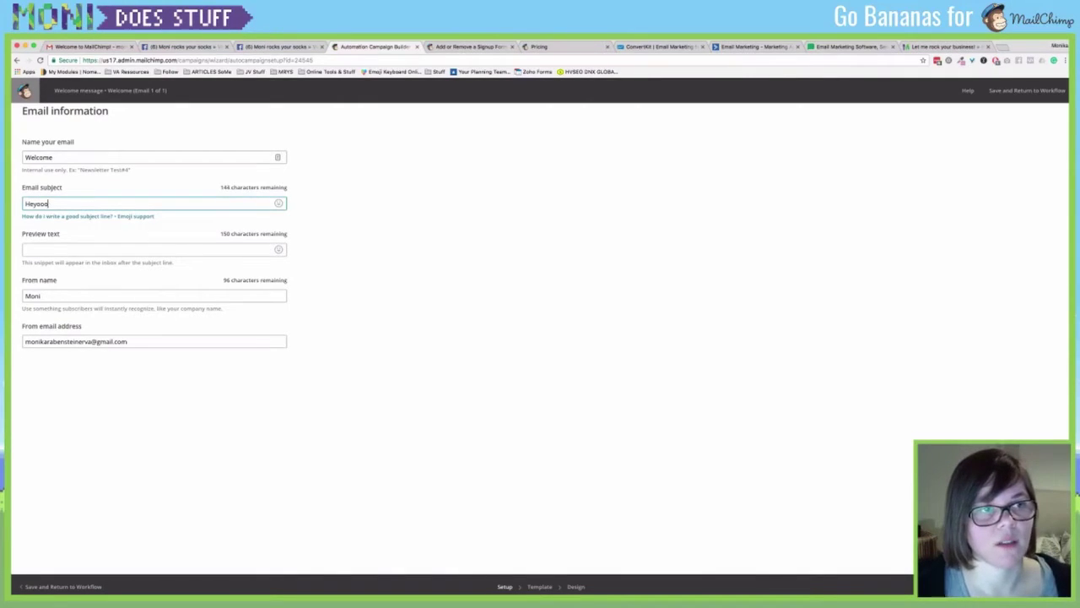
type("h")
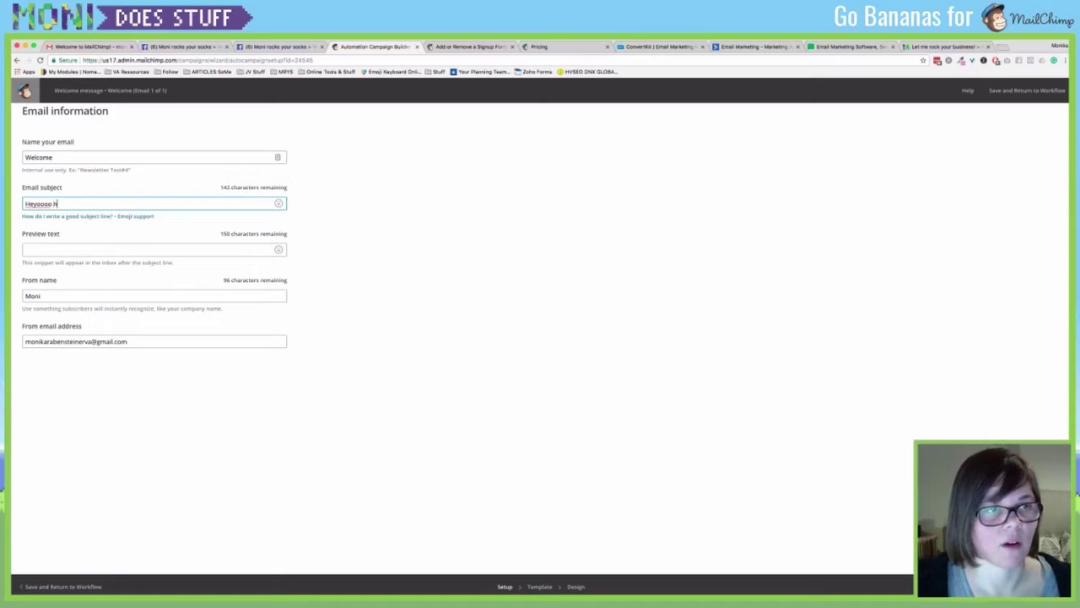
type("ow are yo")
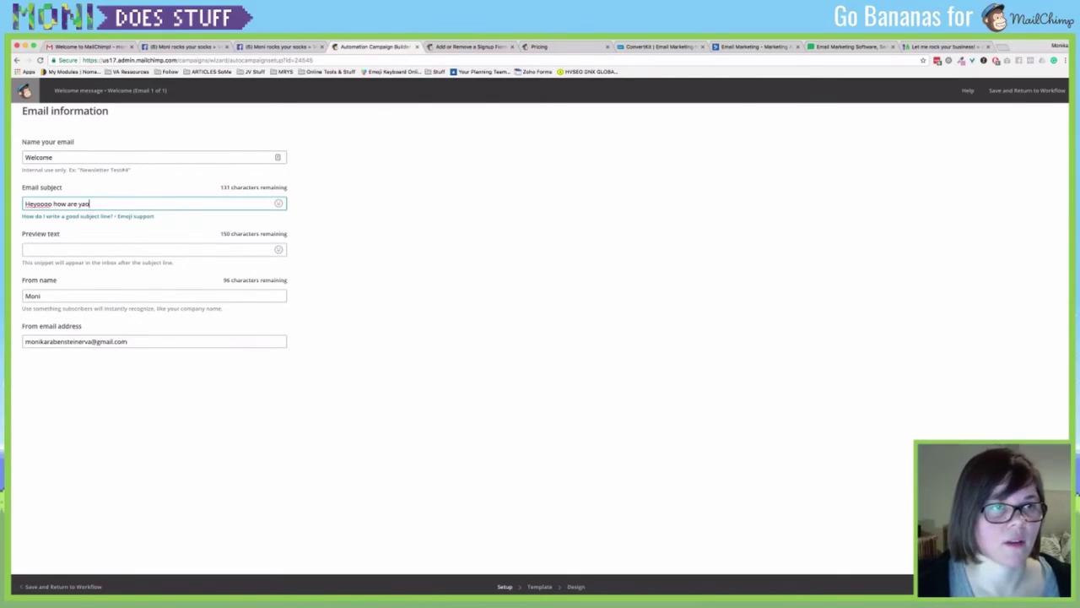
key("BackSpace")
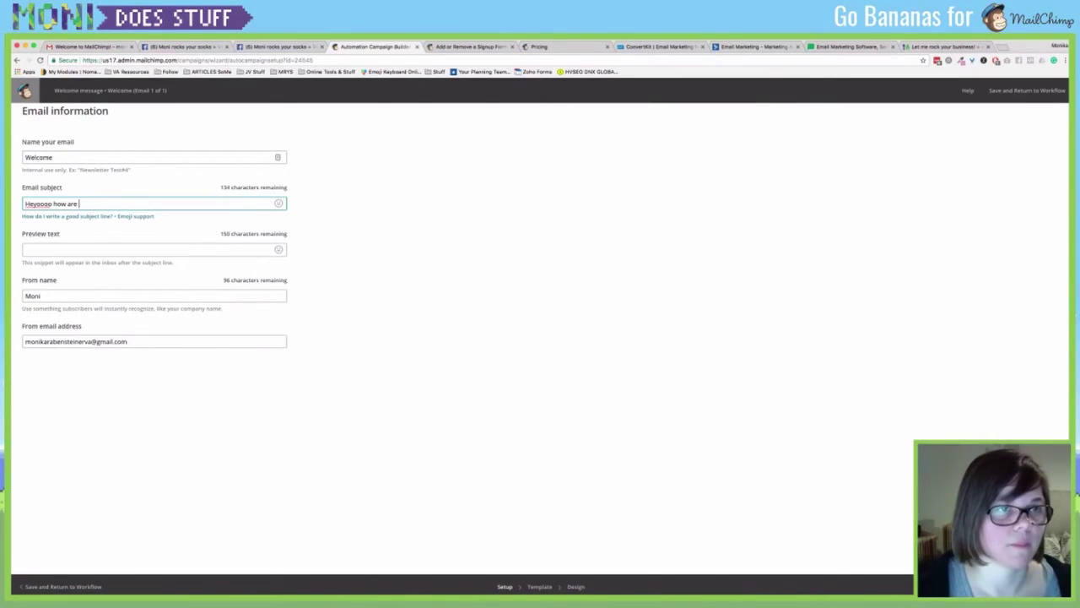
type("ur")
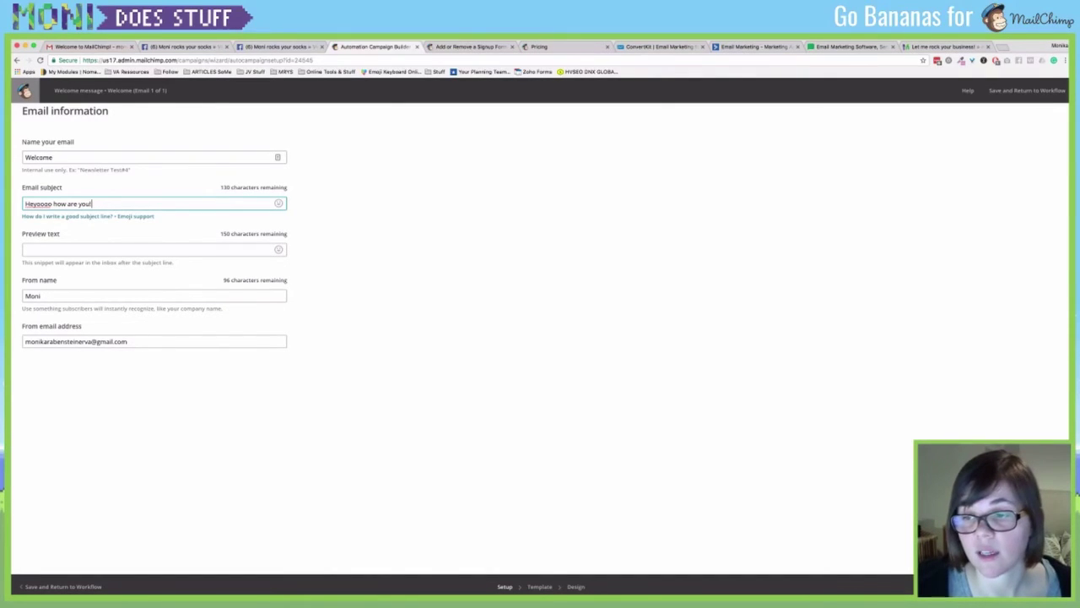
key("Return")
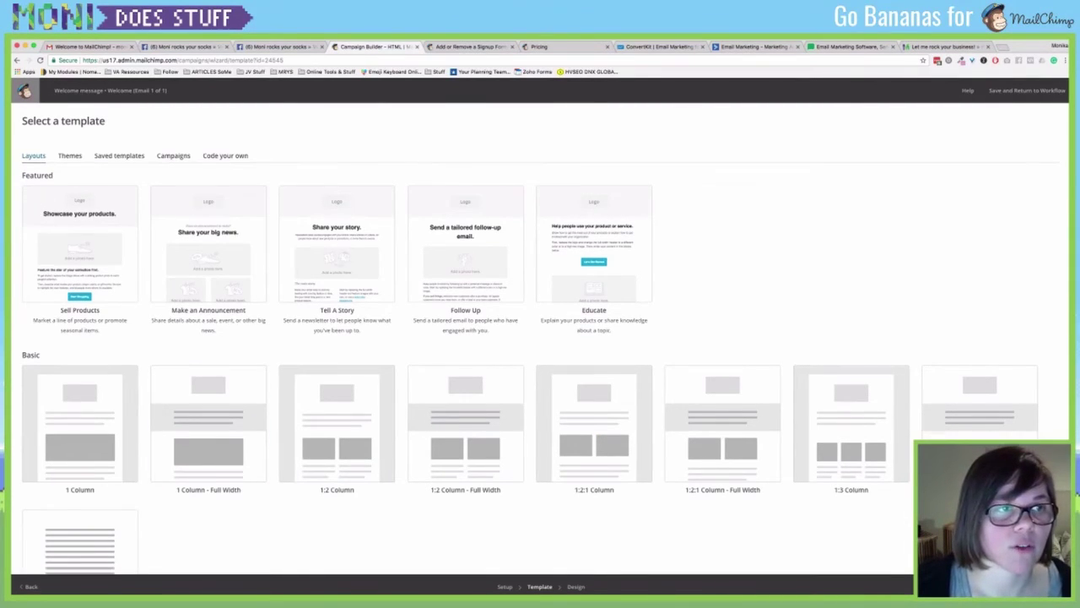
Base the Welcome email on a saved template and replace its intro text with 'asdfasdfsdf'.
scroll(208, 414, "down", 1)
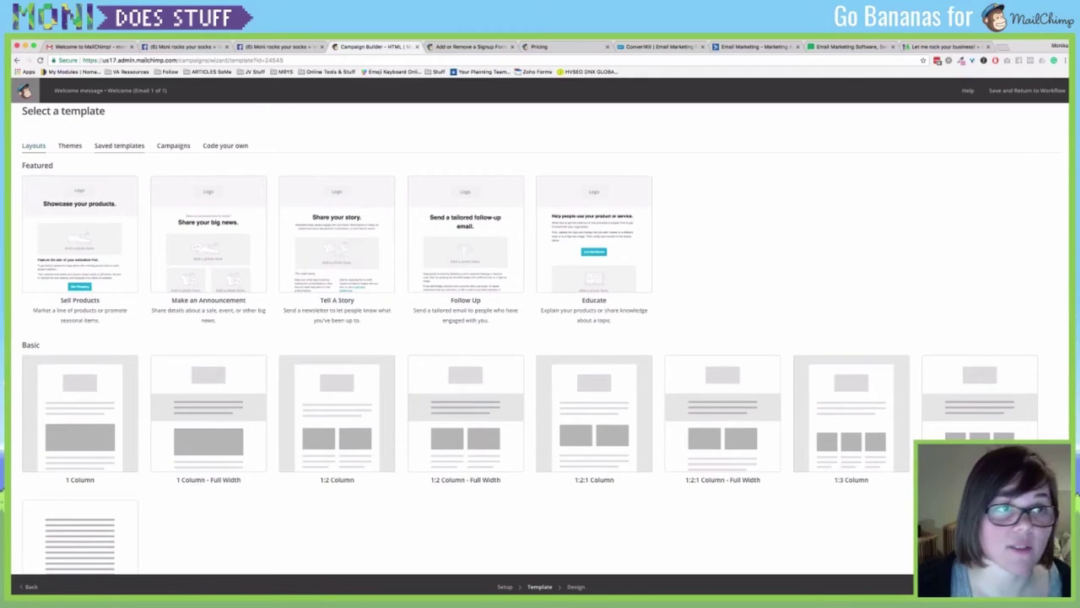
left_click(119, 145)
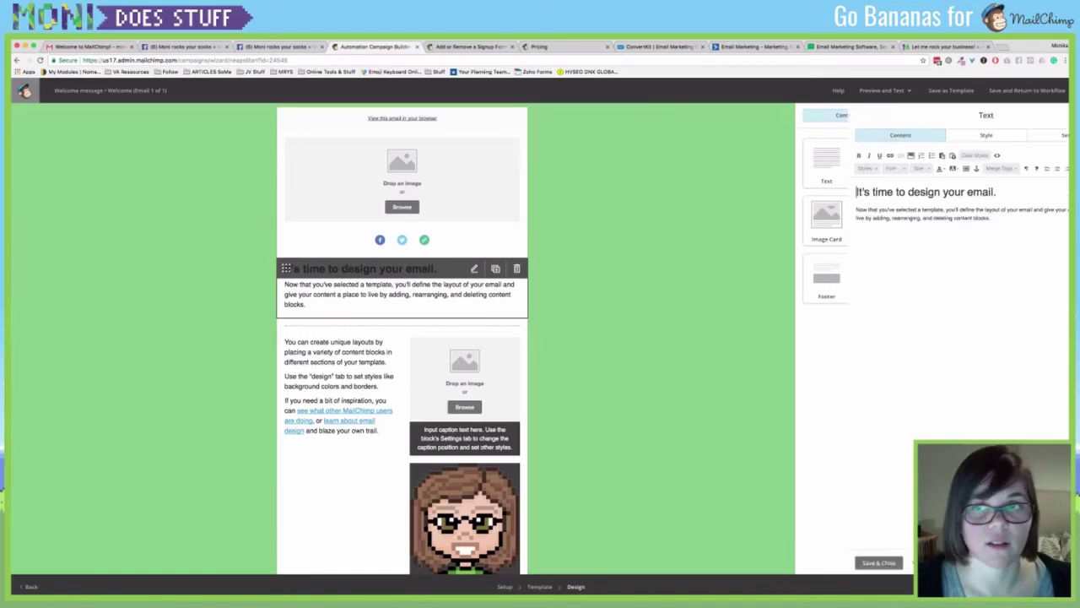
left_click_drag(826, 209, 812, 192)
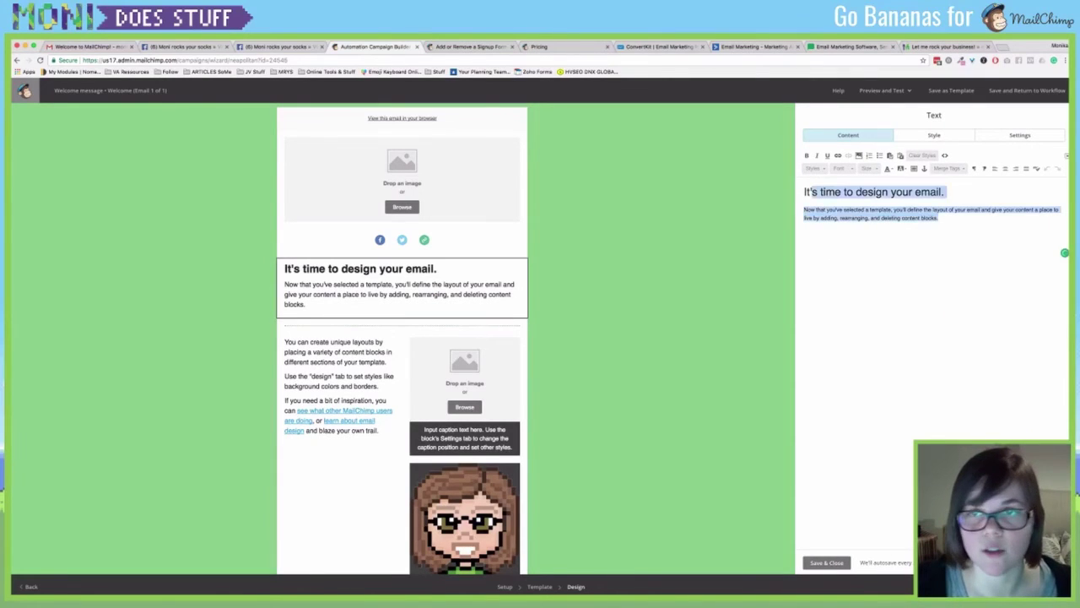
type("asdfasdfsdf")
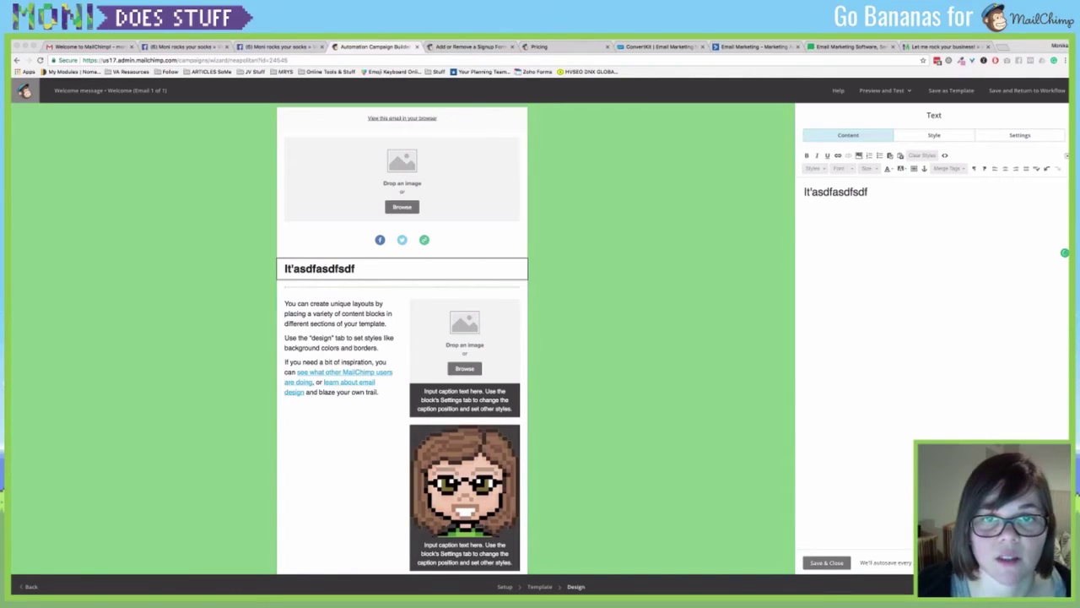
left_click(827, 562)
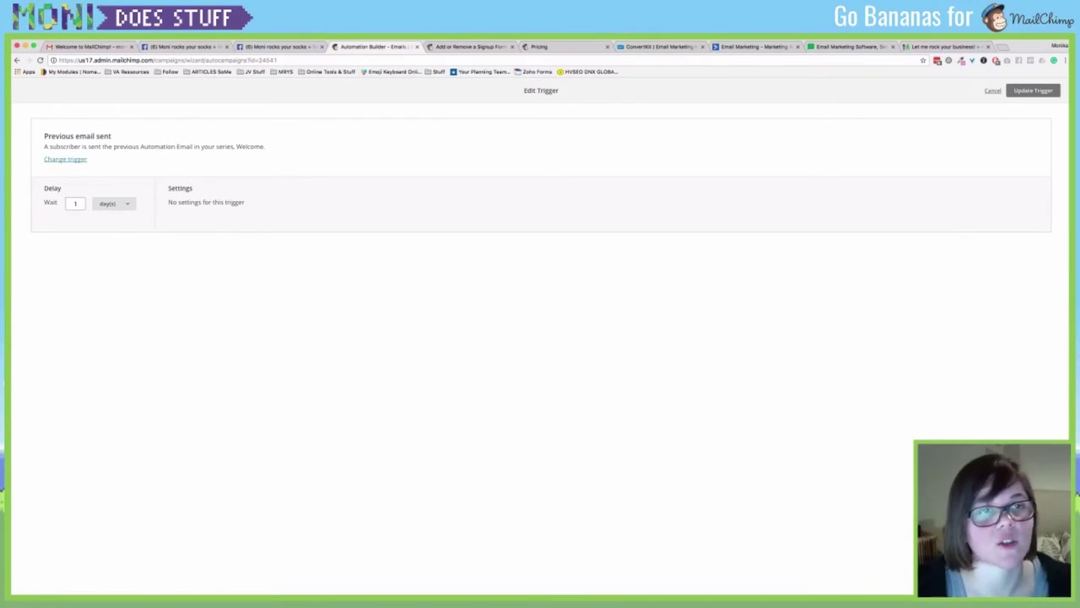
Change Automation Email #2's wait from 1 to 3 days after the Welcome email and save the trigger.
double_click(75, 204)
type("3")
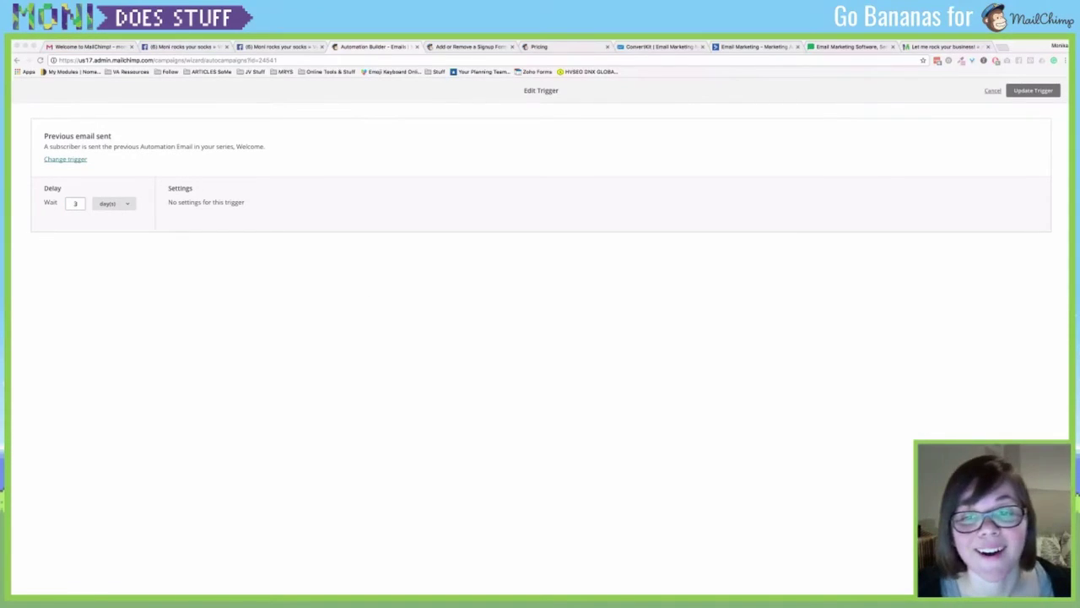
left_click(75, 202)
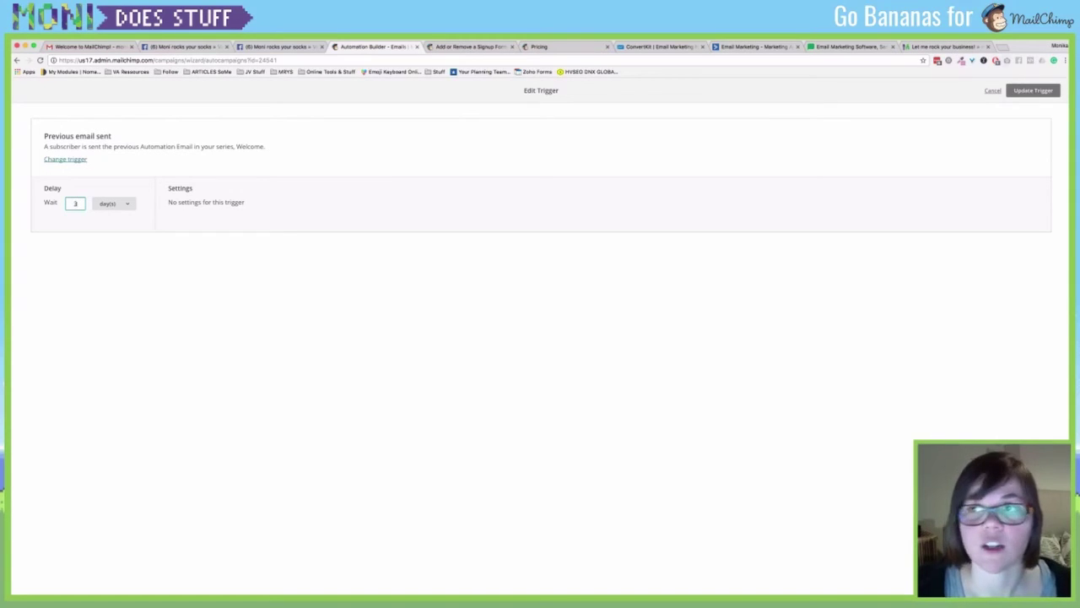
left_click(1034, 90)
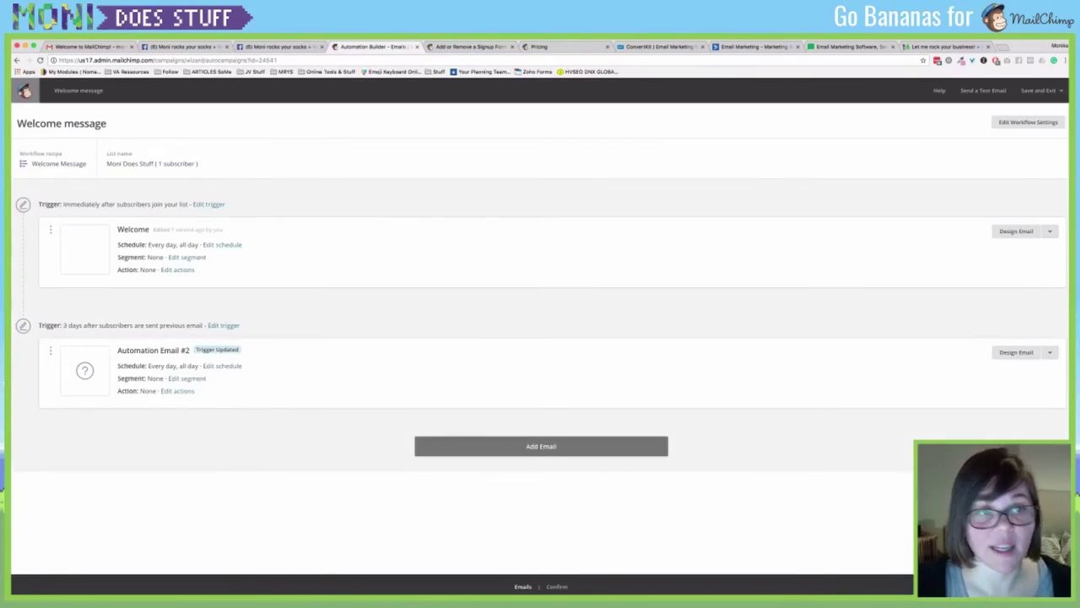